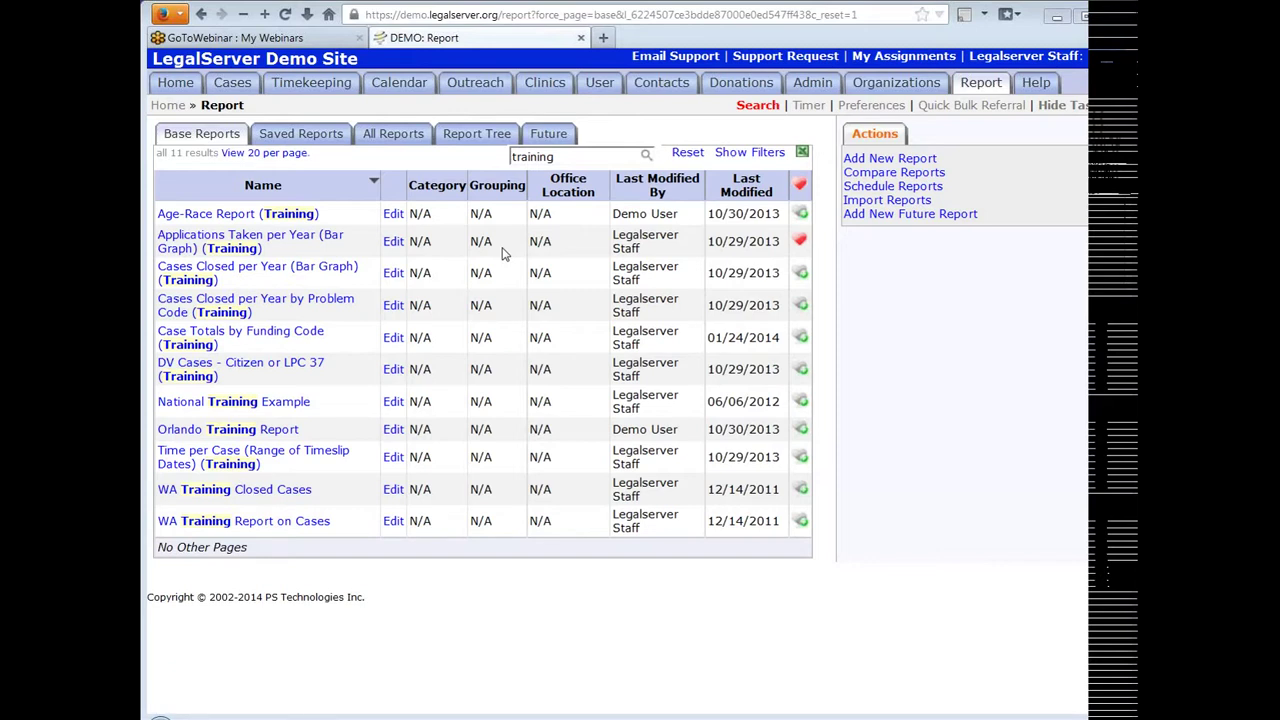
Open the Case Totals by Funding Code (Training) report in a new tab and examine its case counts, case listing and column totals
right_click(256, 337)
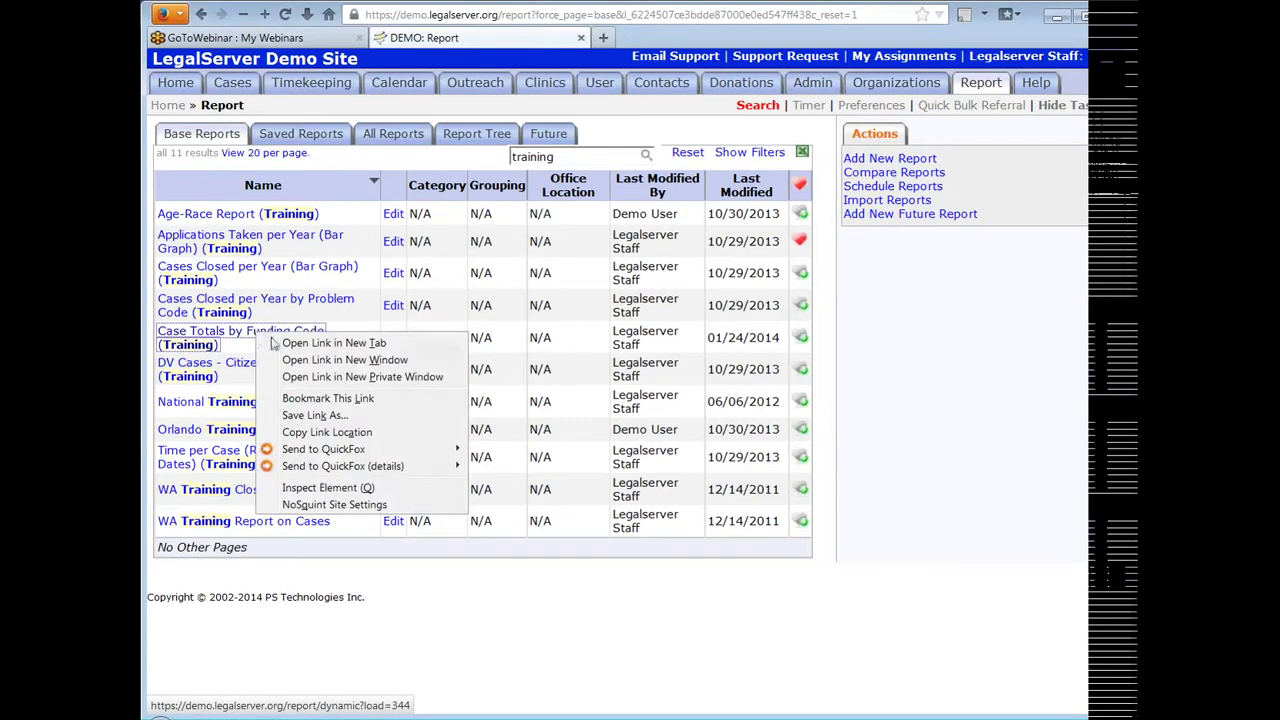
click(292, 345)
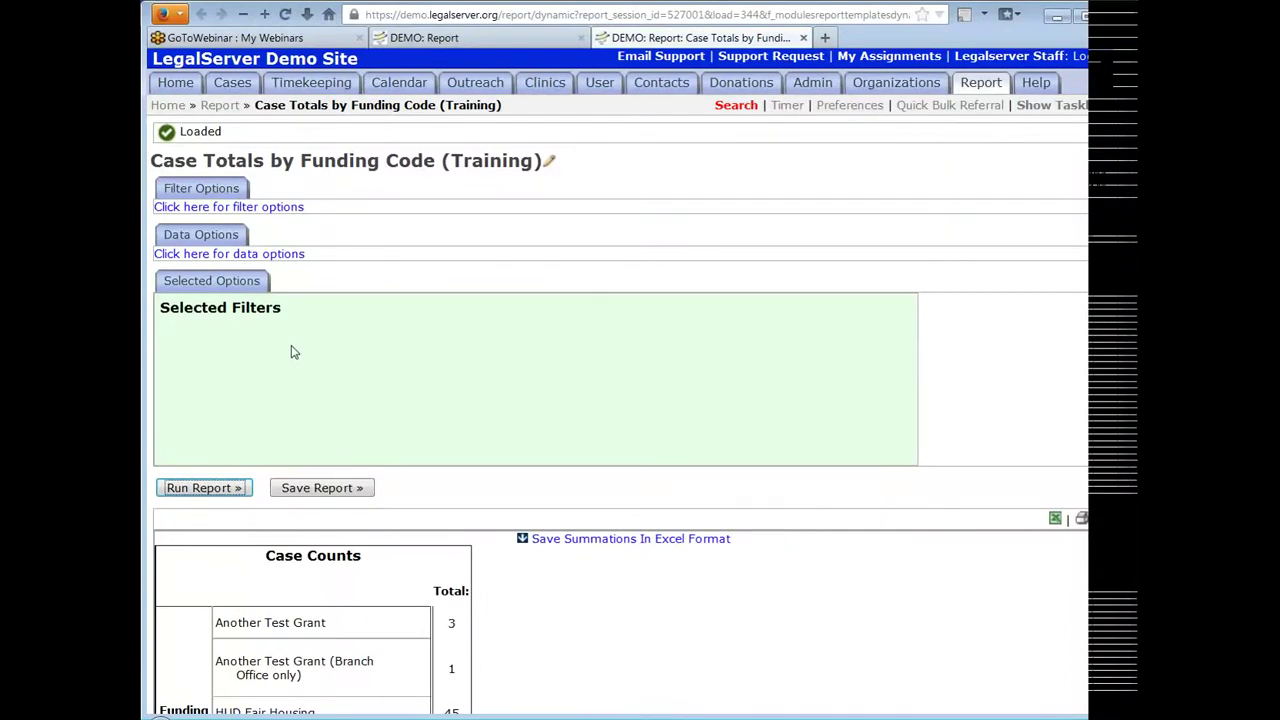
scroll(848, 276, down, 2)
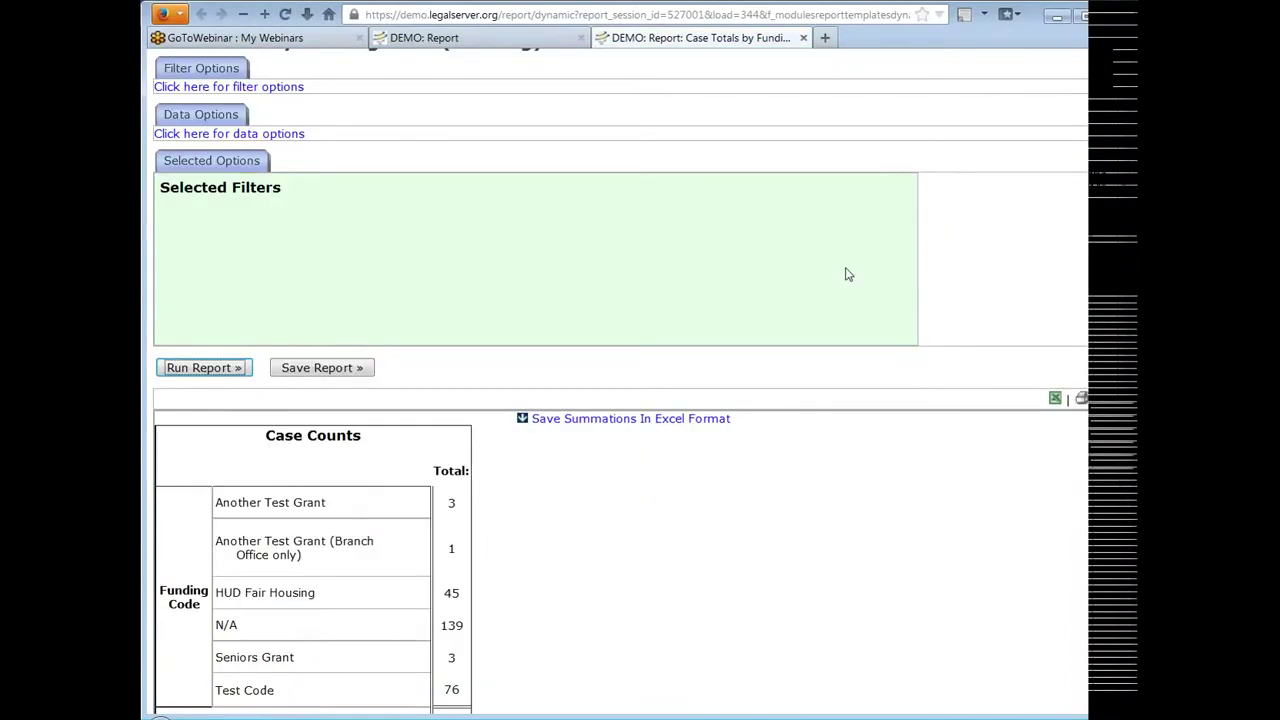
scroll(845, 274, down, 4)
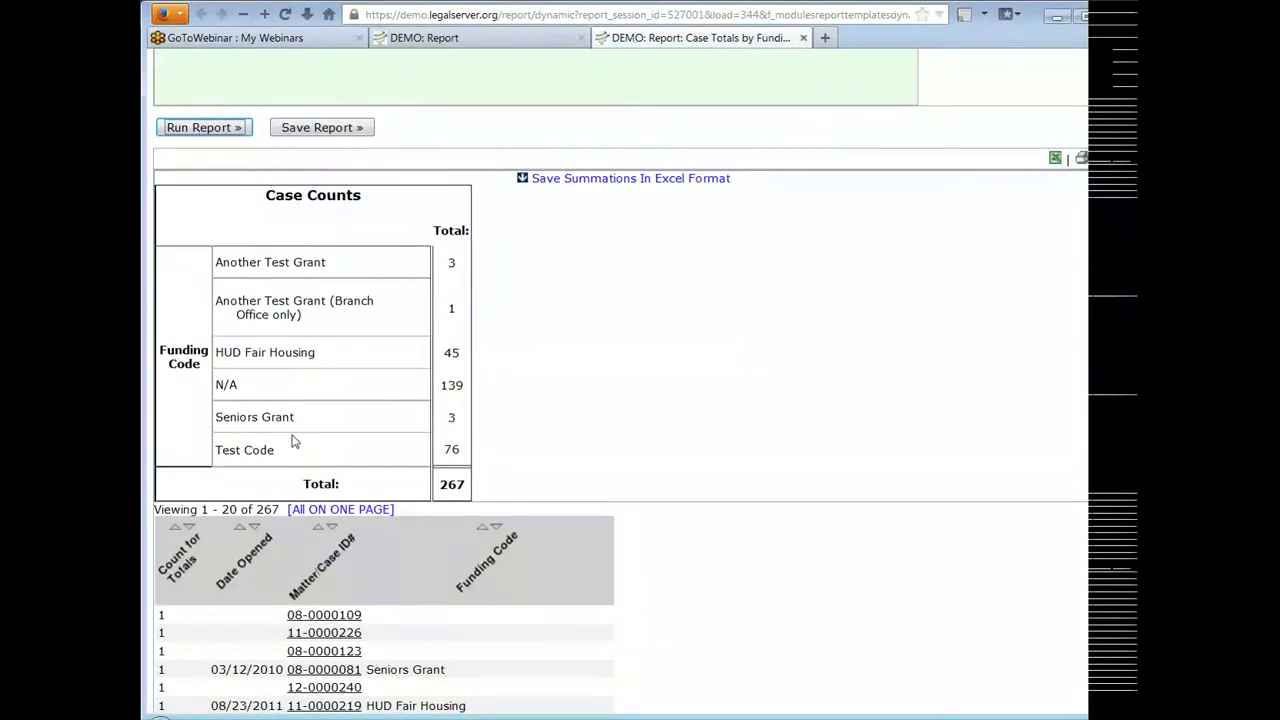
scroll(782, 280, down, 2)
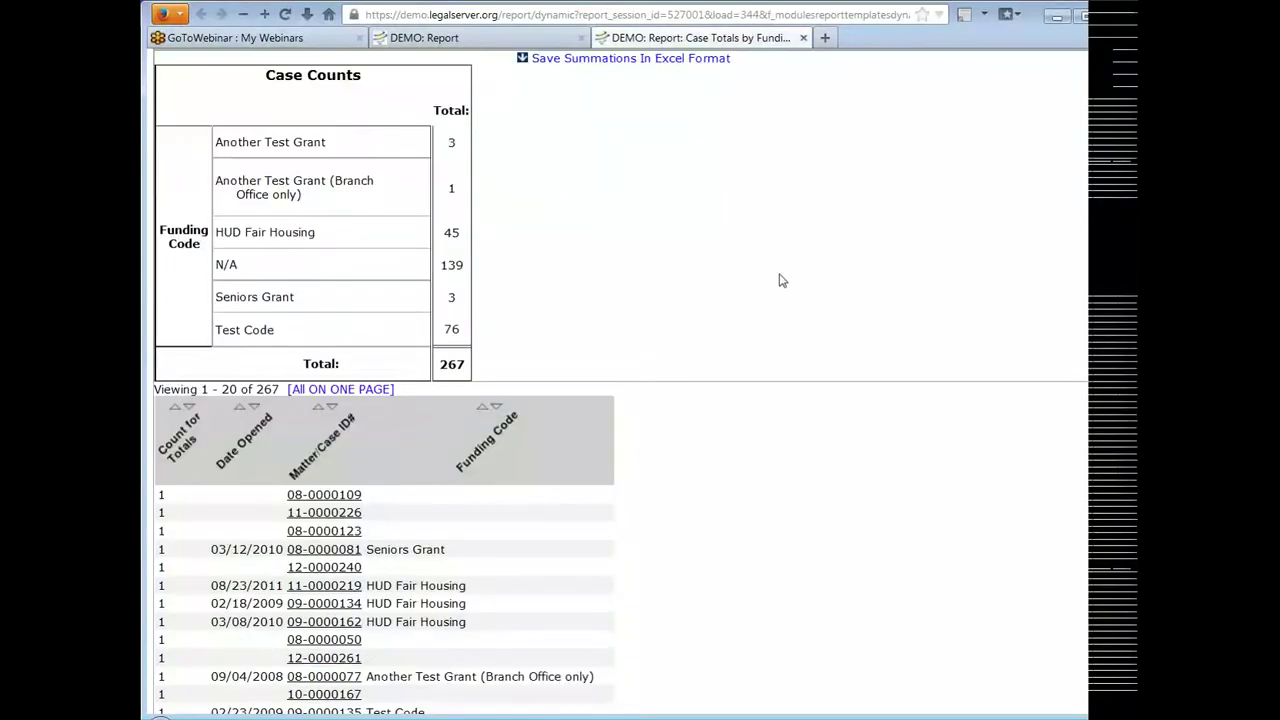
scroll(782, 280, down, 6)
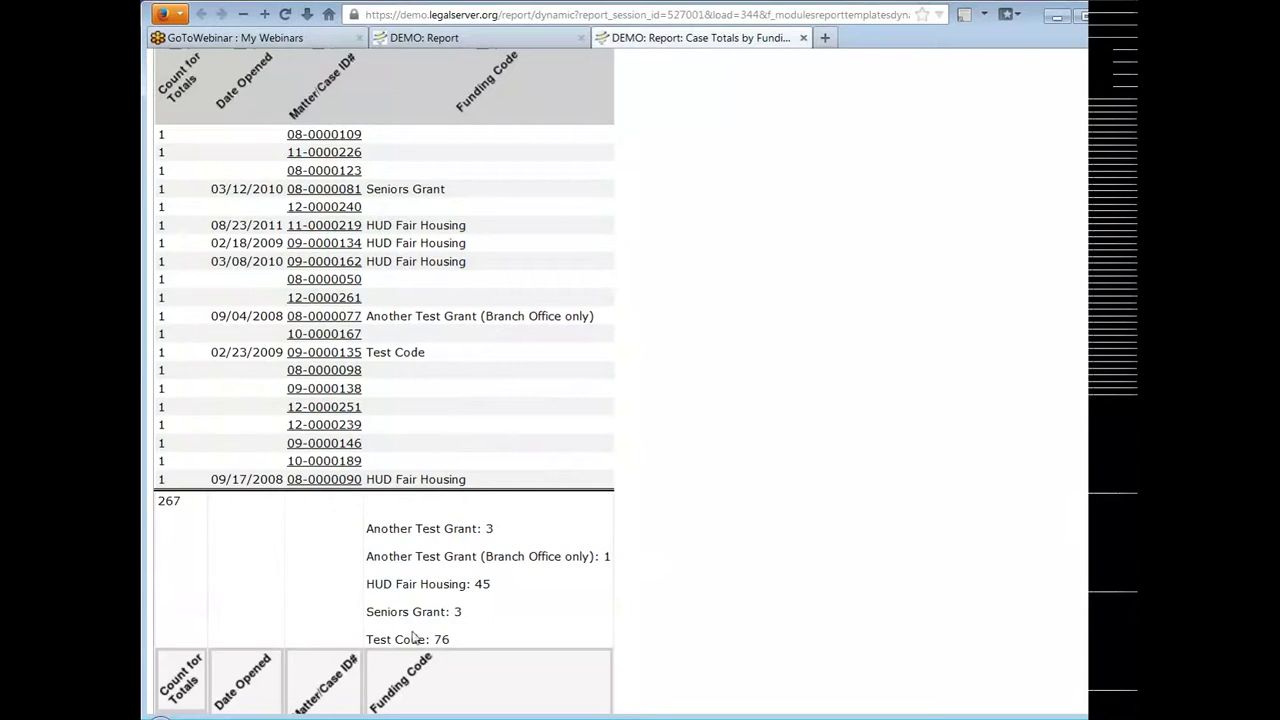
scroll(742, 440, down, 2)
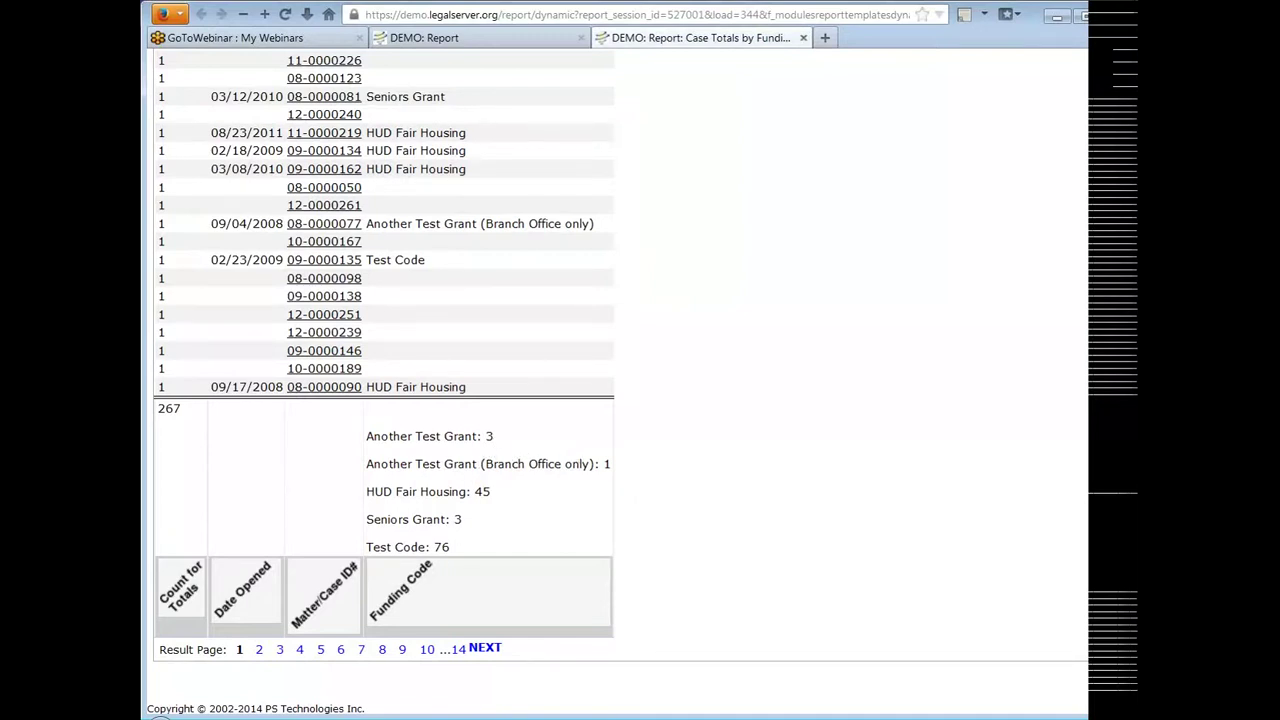
scroll(709, 446, up, 5)
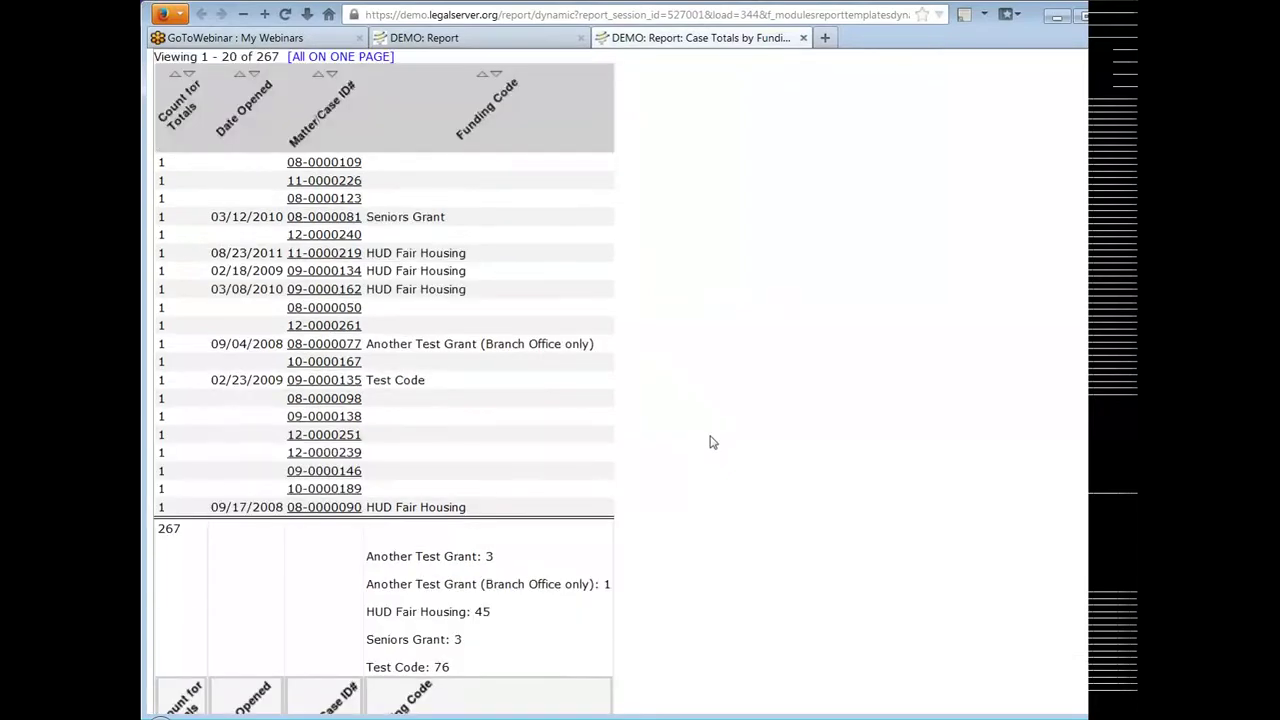
scroll(712, 442, up, 3)
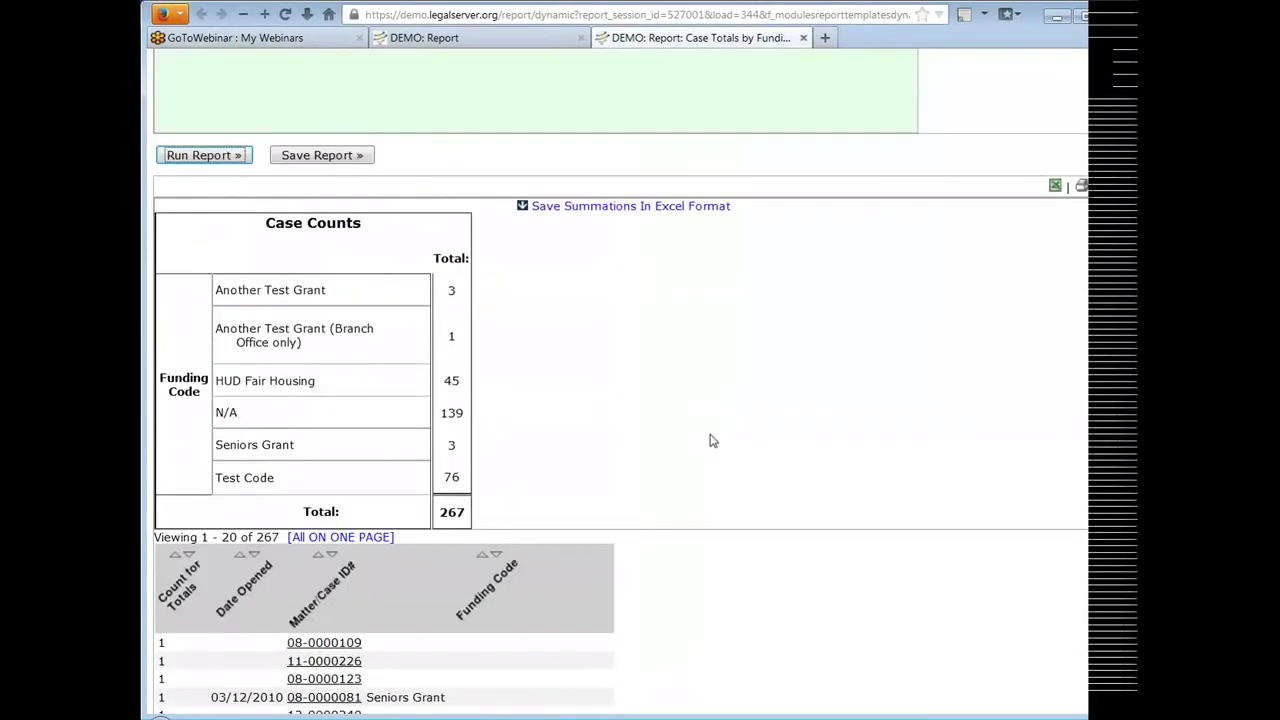
Compare the N/A row of the Case Counts table with the funding code totals below the case listing, and close the report
drag(214, 414, 296, 412)
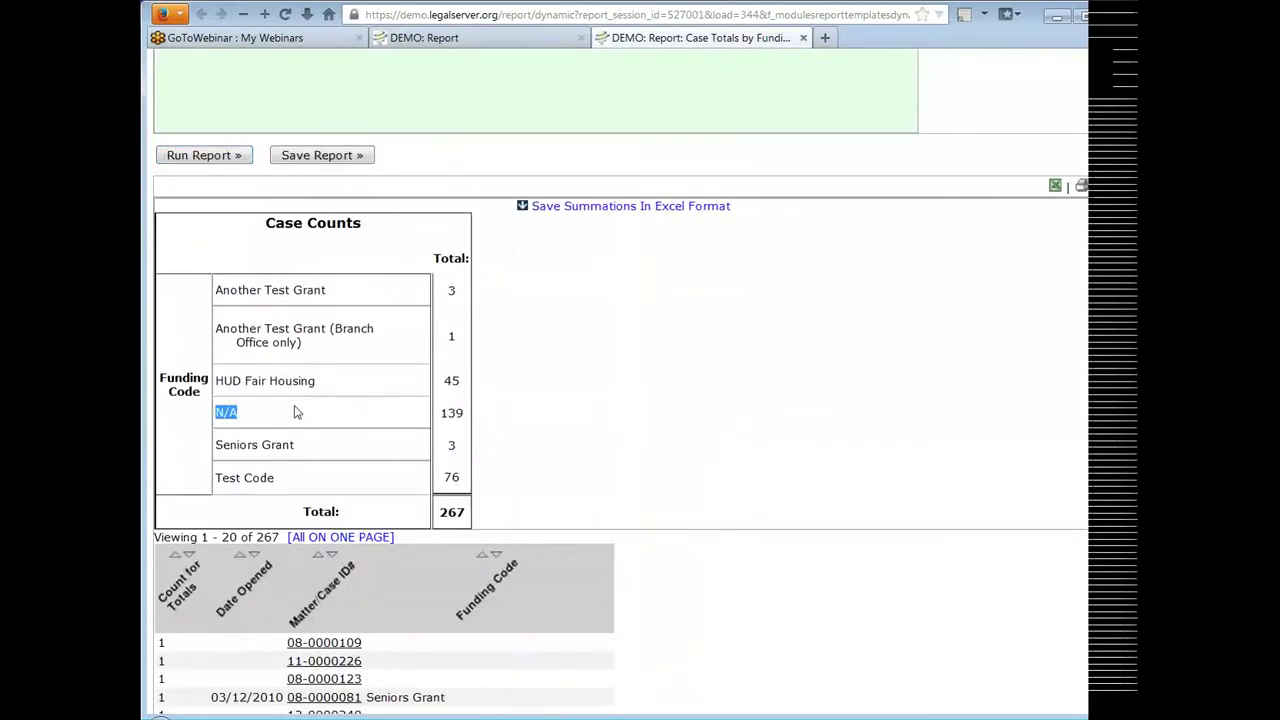
drag(437, 416, 471, 420)
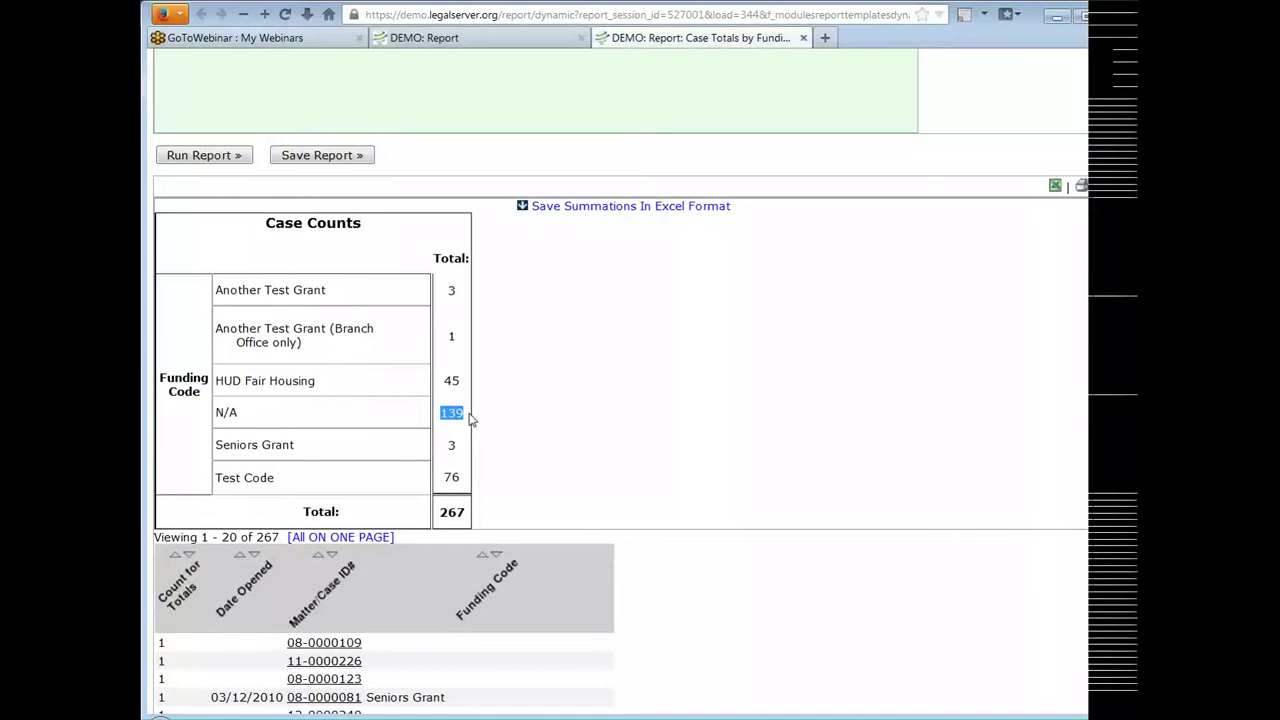
click(737, 349)
scroll(740, 349, down, 2)
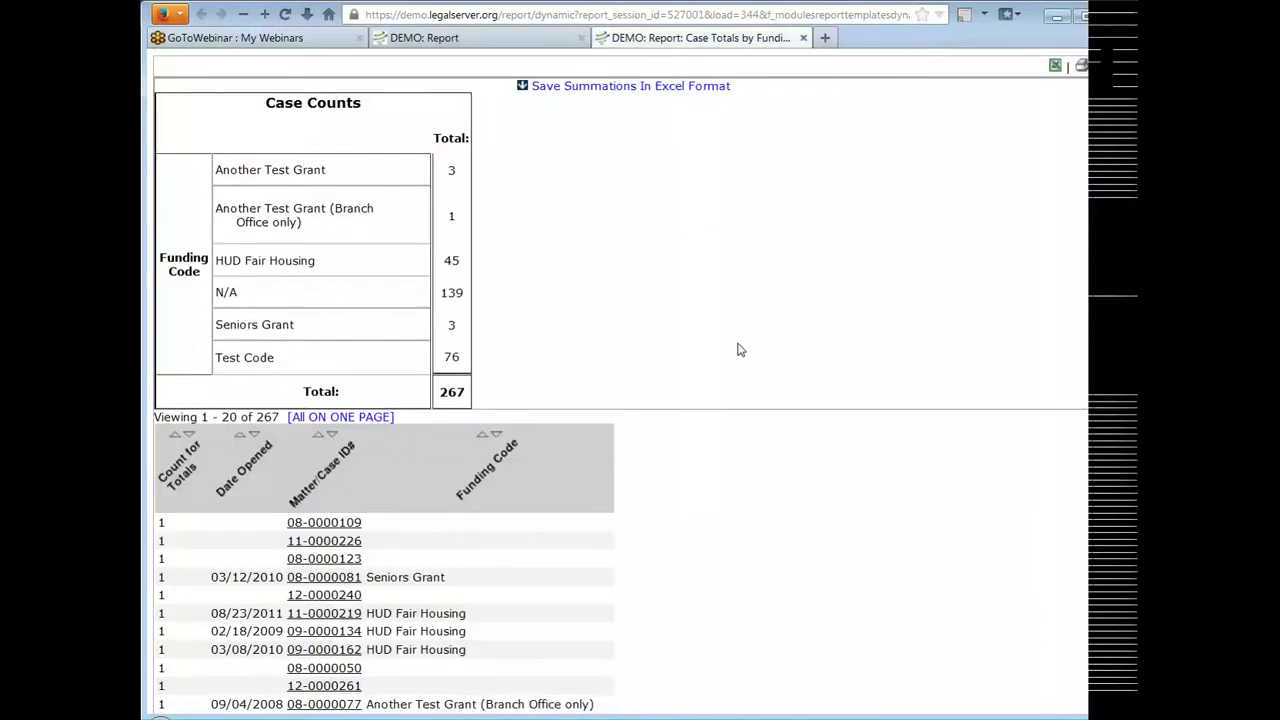
scroll(740, 349, down, 8)
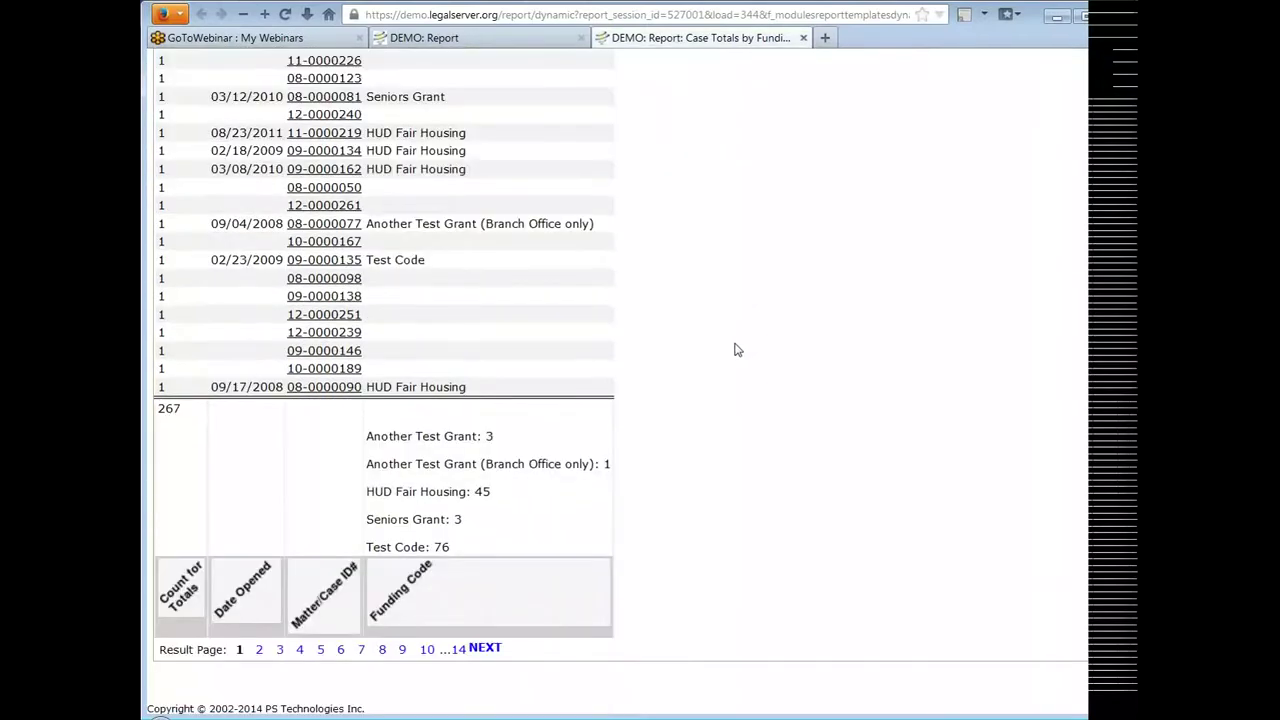
scroll(794, 418, up, 2)
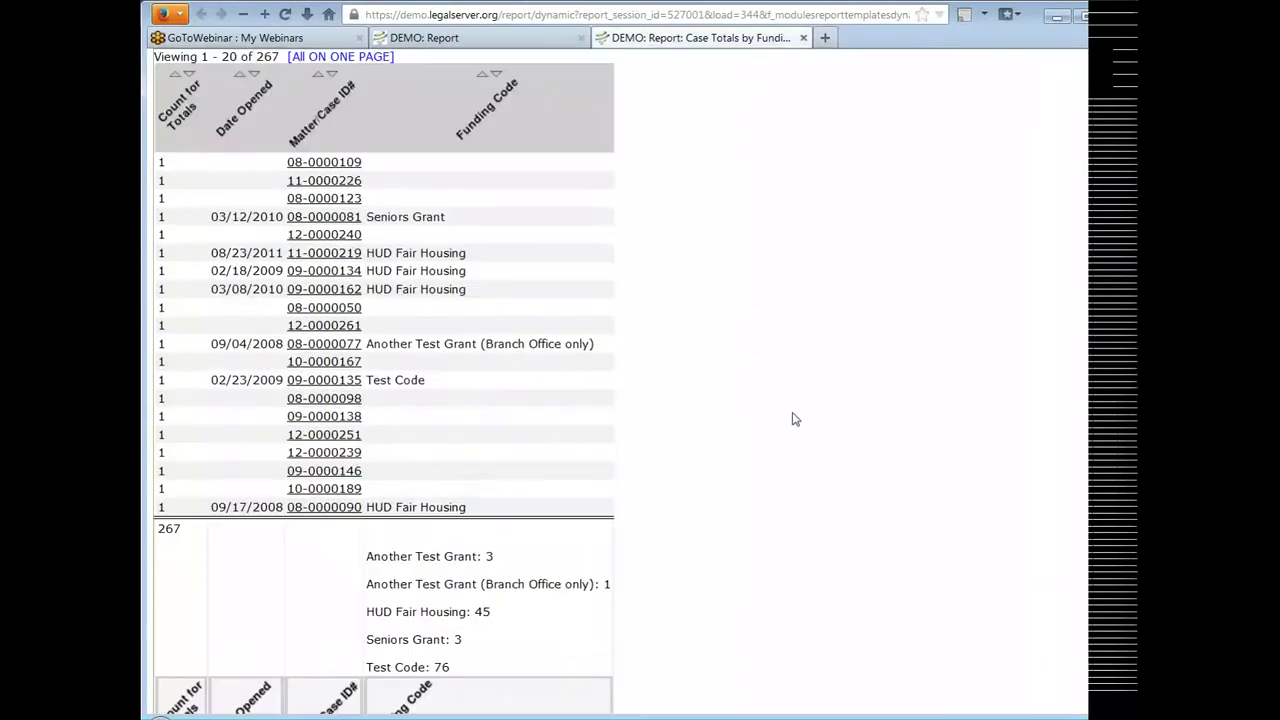
scroll(794, 418, up, 12)
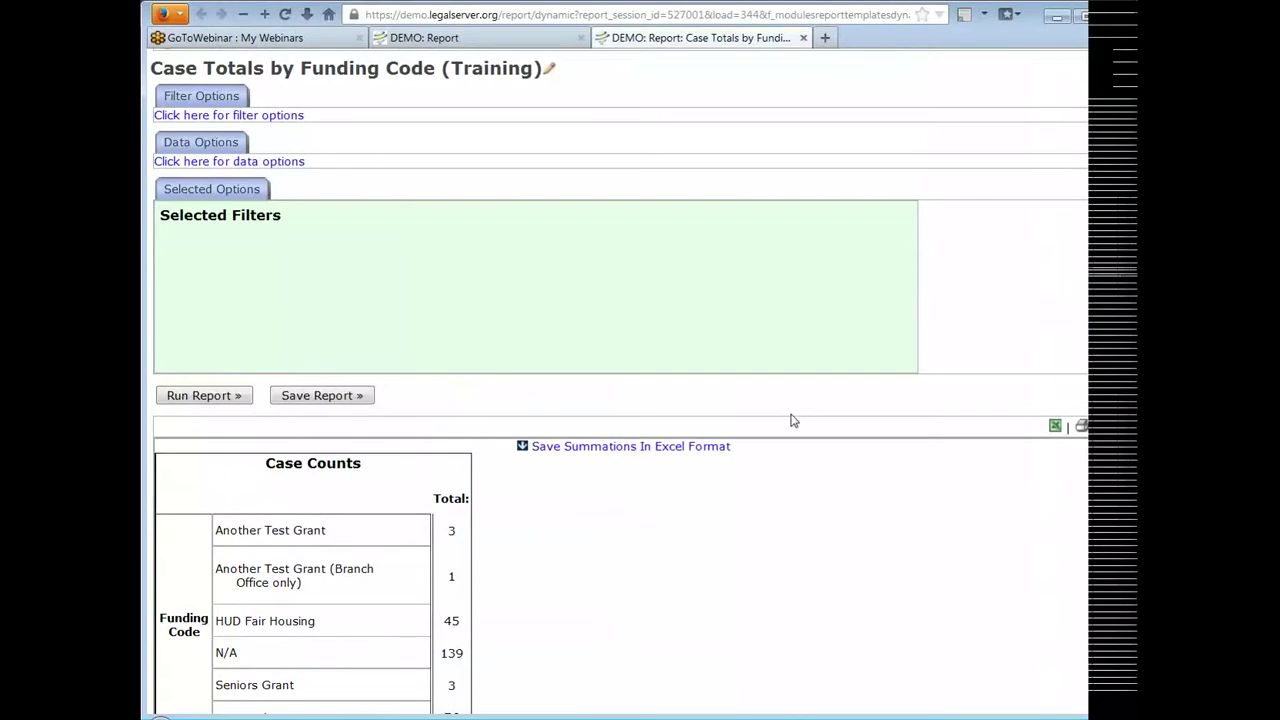
scroll(769, 414, up, 2)
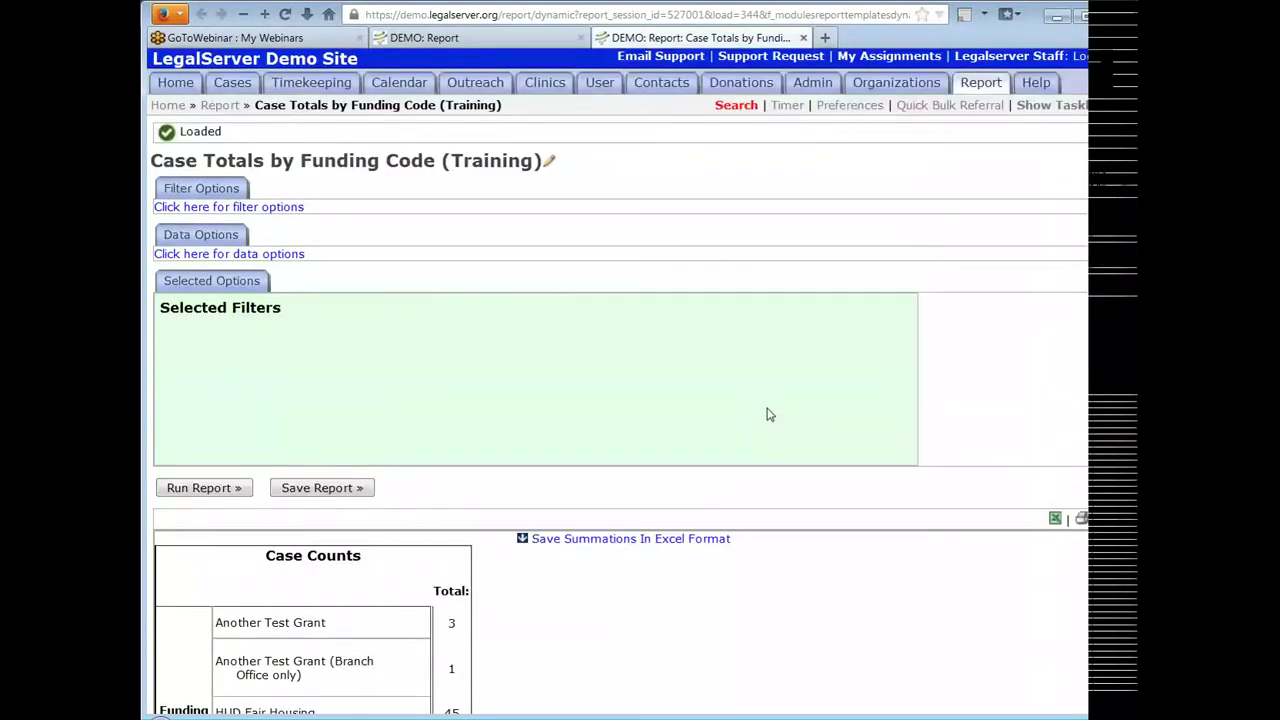
click(804, 38)
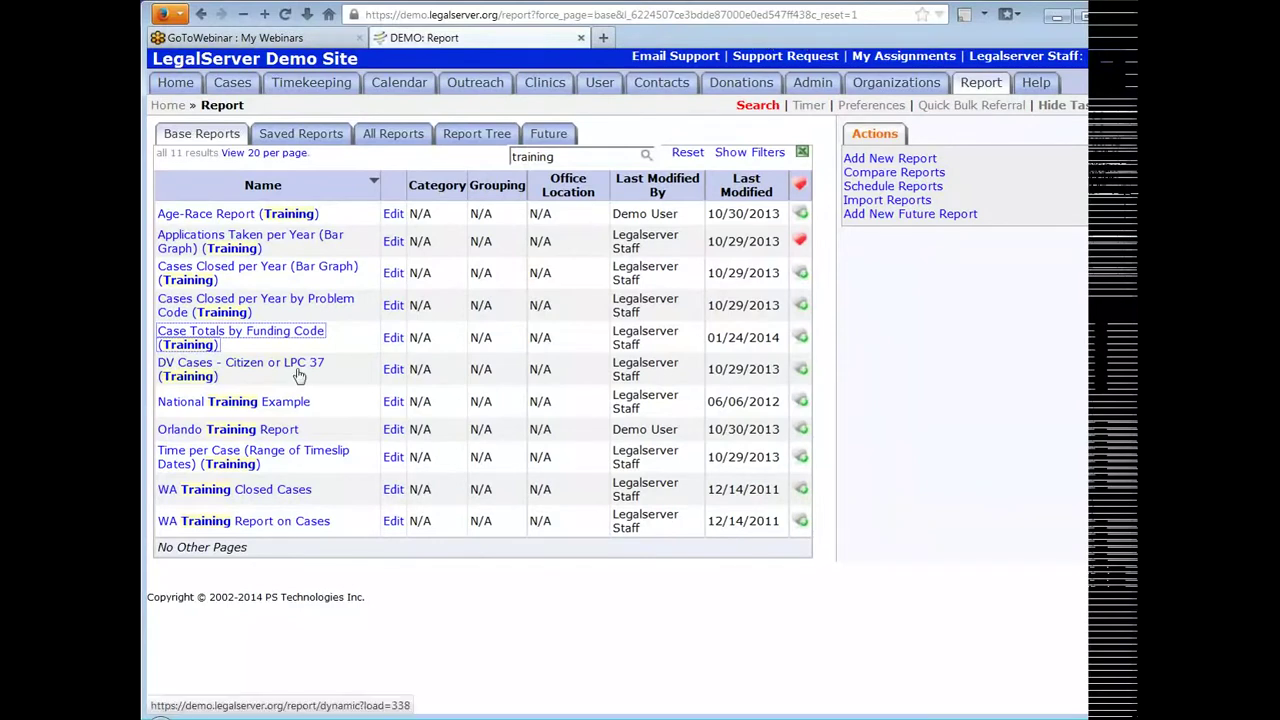
Open the Age-Race Report (Training) in a new tab and examine its crosstab of gender by age at intake
right_click(250, 215)
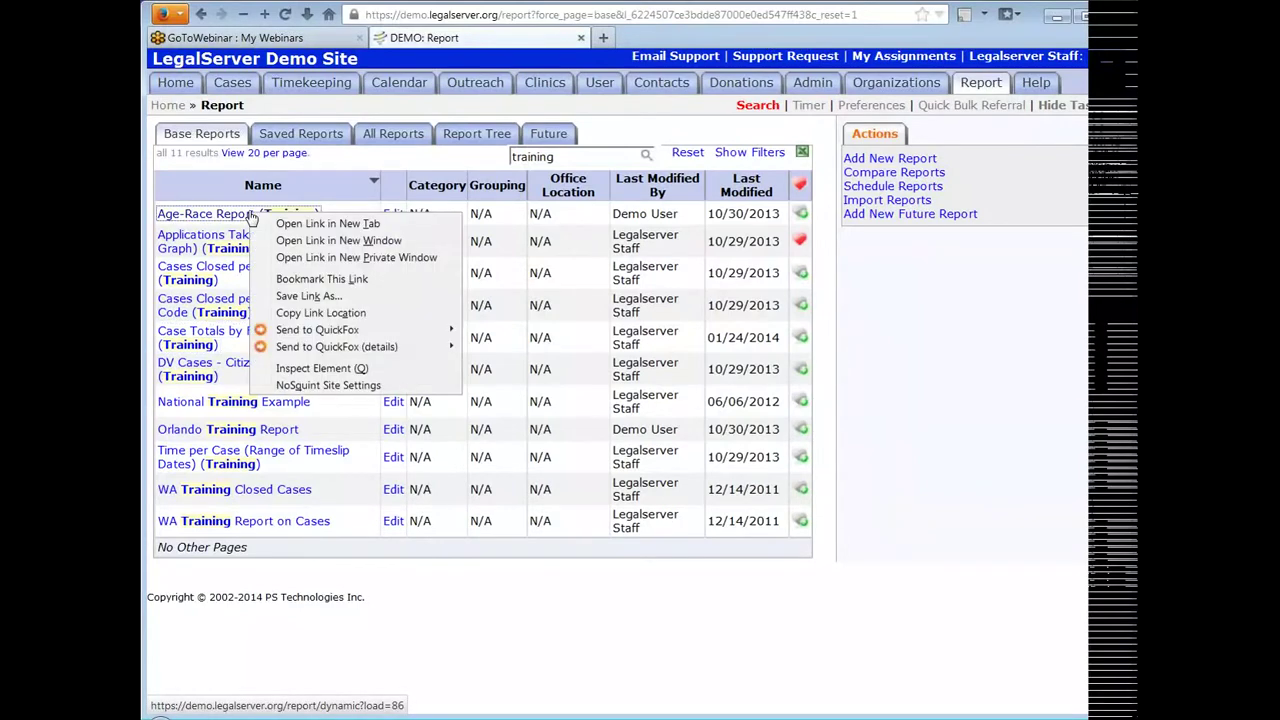
click(289, 224)
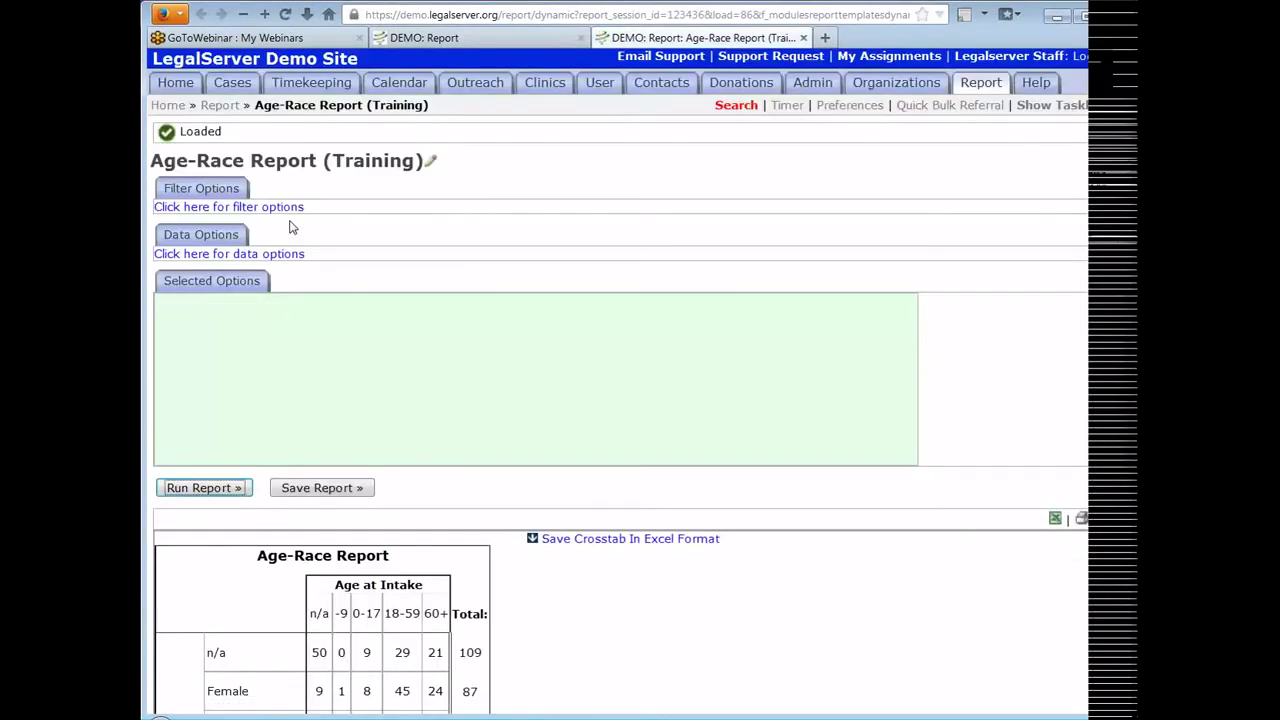
scroll(734, 219, down, 2)
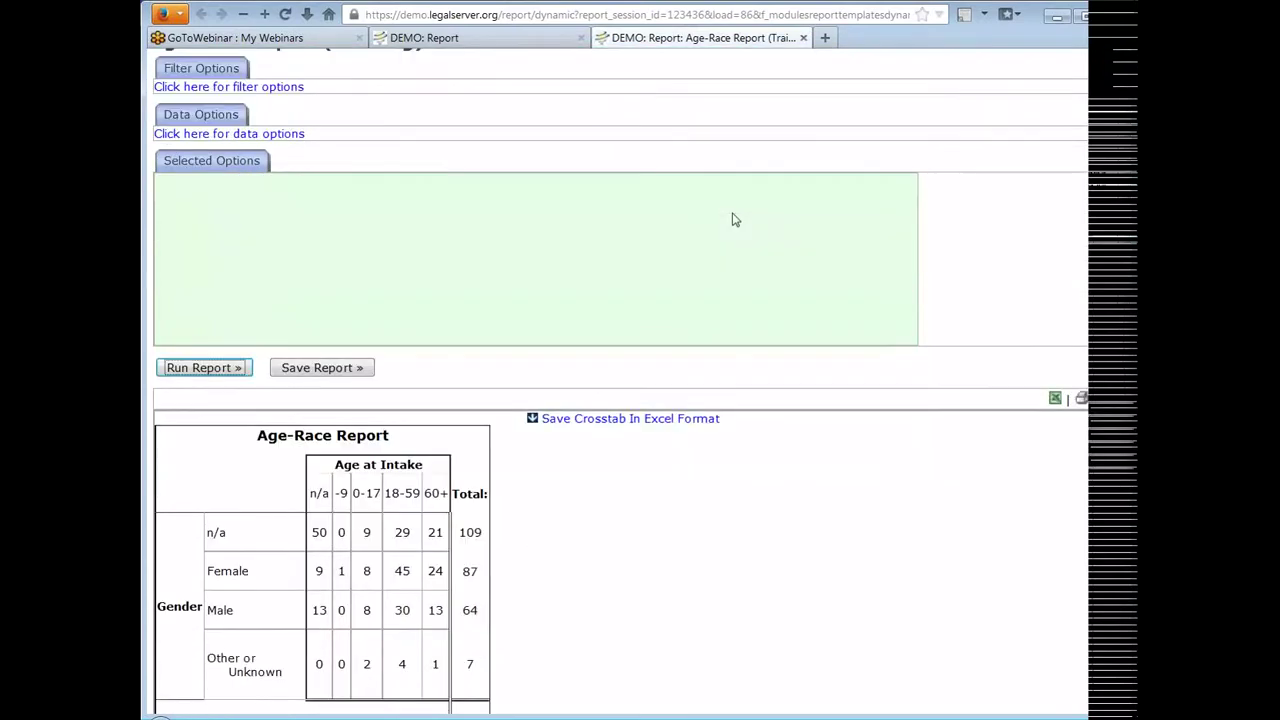
scroll(734, 219, down, 4)
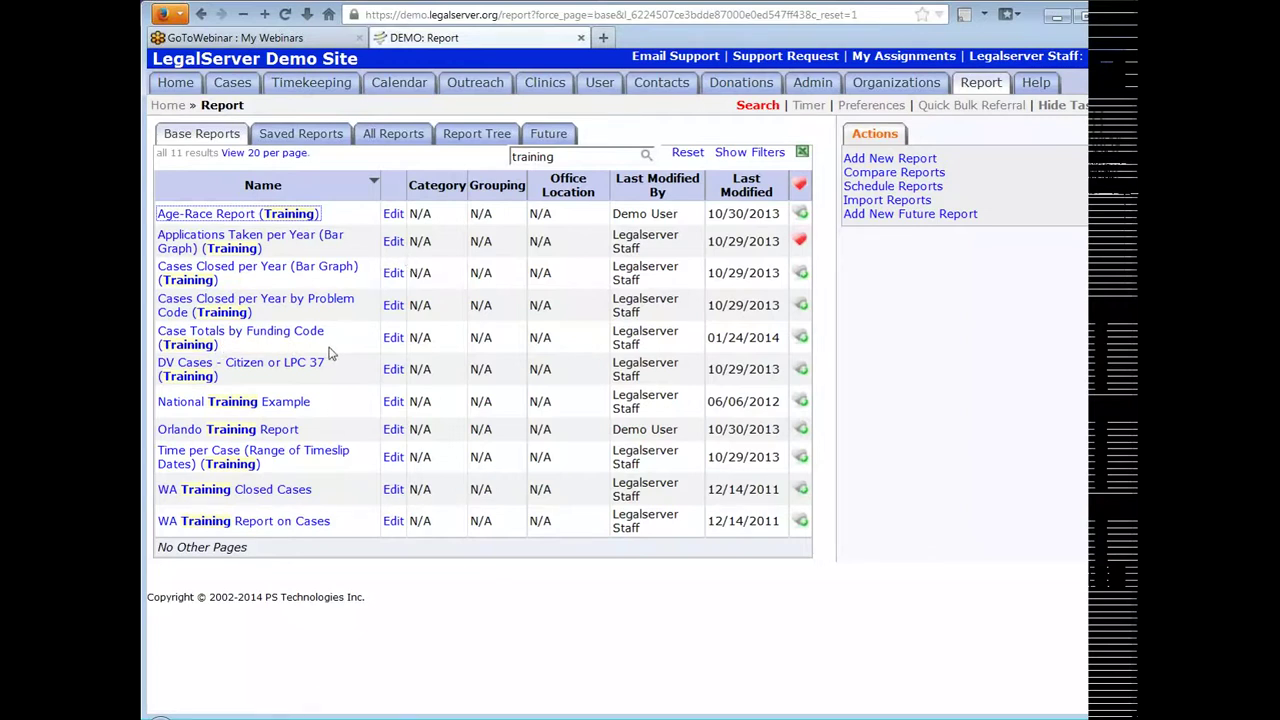
Open the Case Totals by Funding Code (Training) report for editing in a new tab and review its settings
right_click(394, 340)
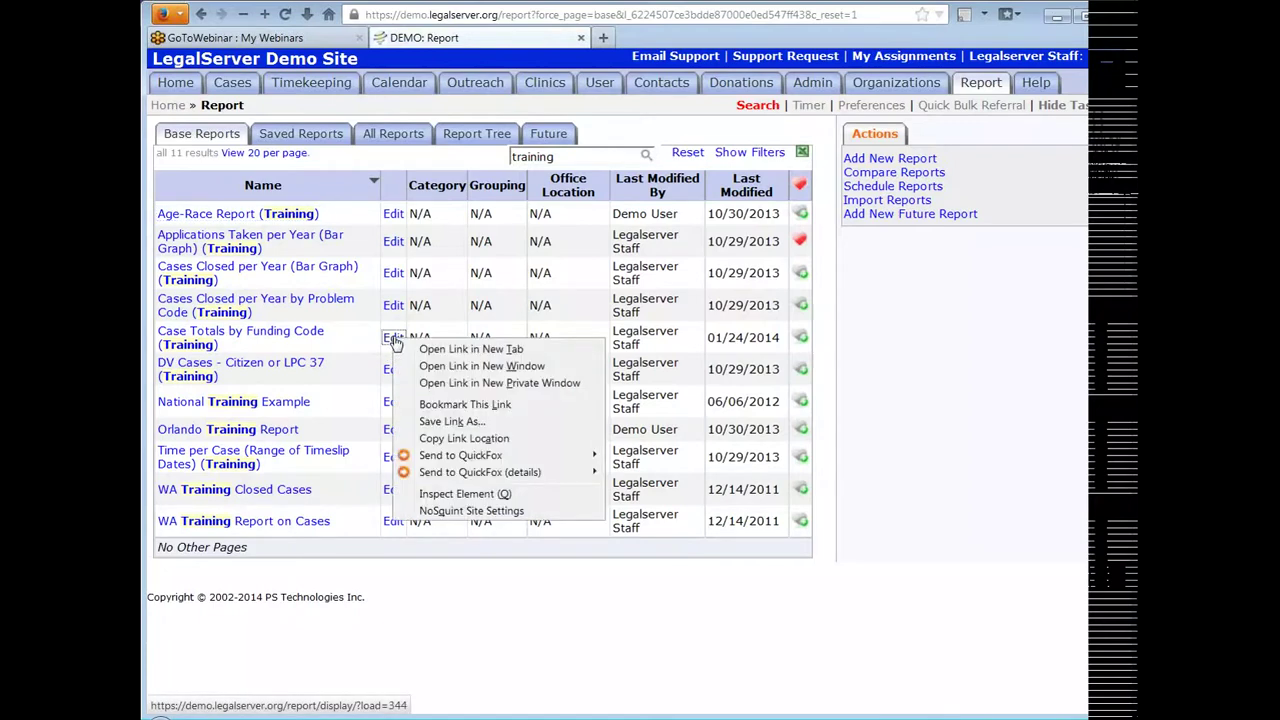
click(453, 350)
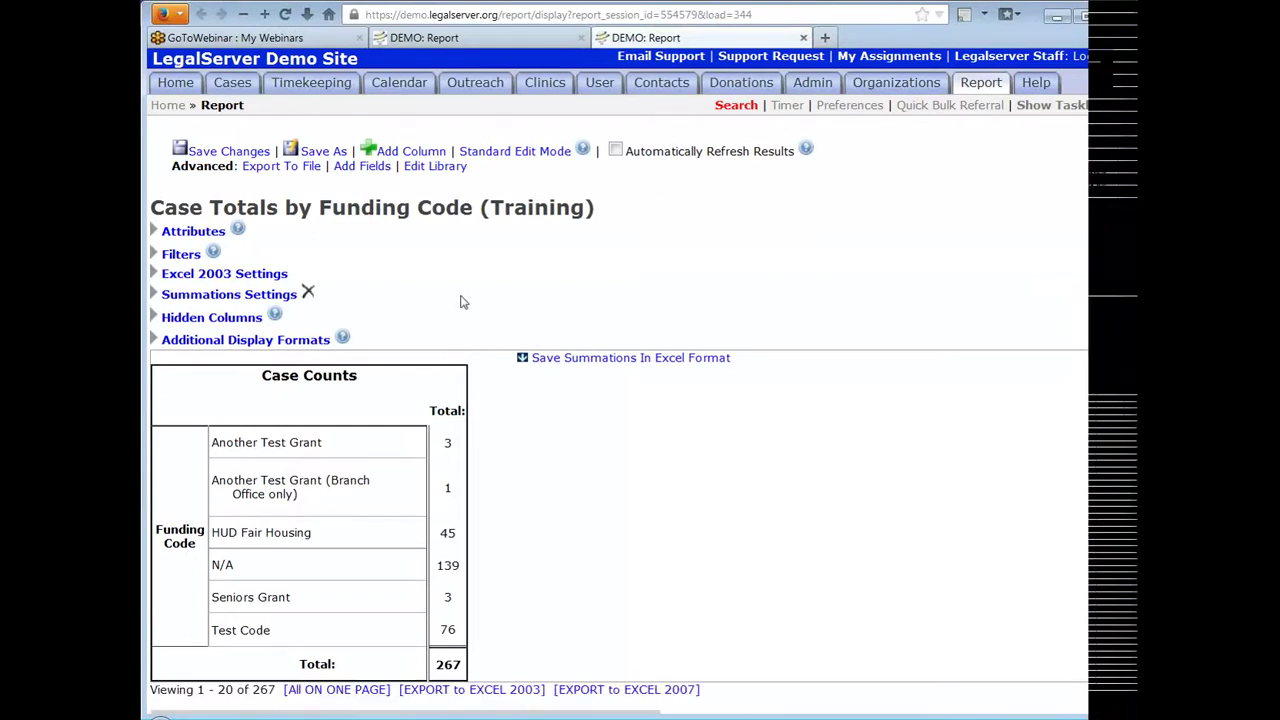
scroll(893, 258, down, 2)
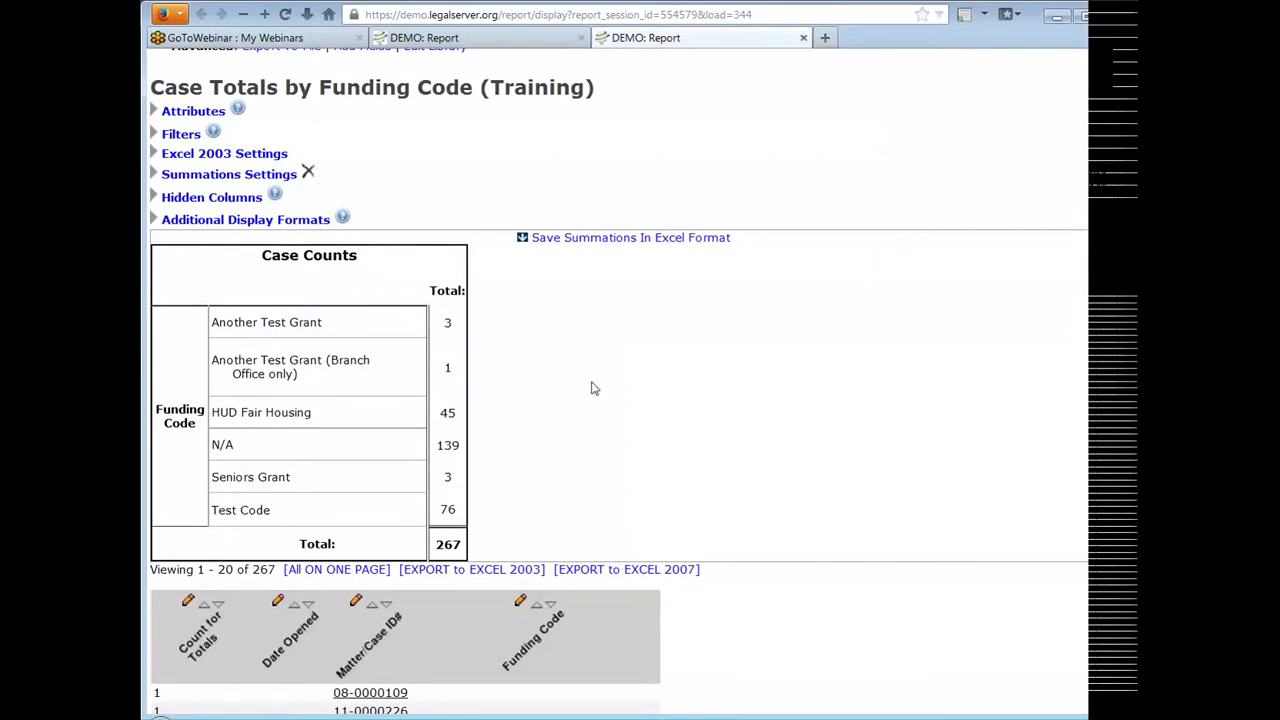
scroll(655, 364, up, 2)
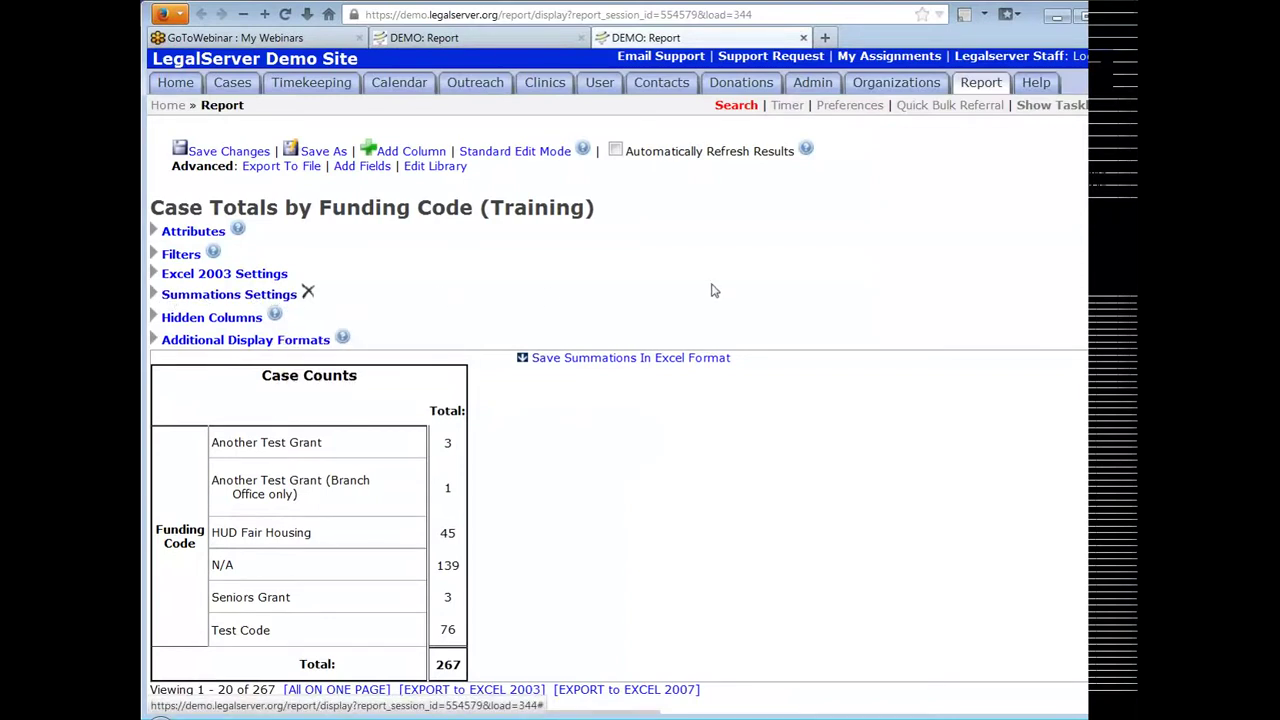
Delete the report's existing Summations section and add a new Summations display format
scroll(842, 279, down, 2)
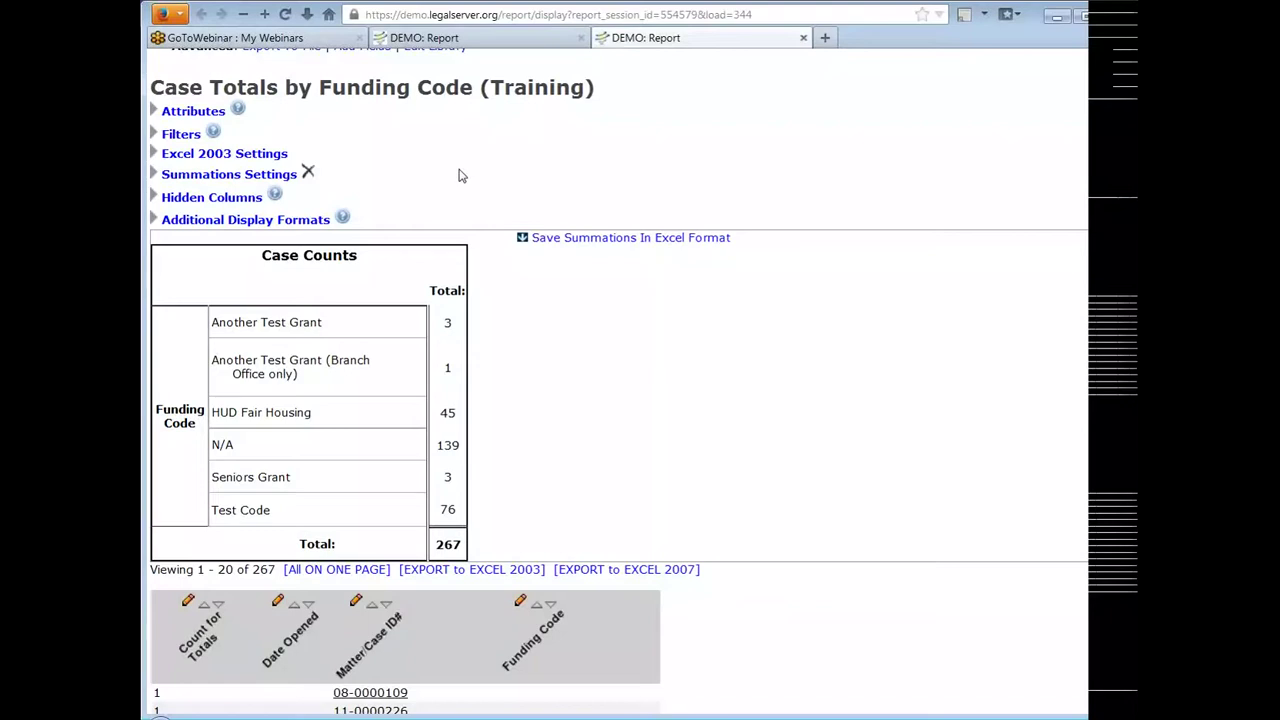
click(308, 172)
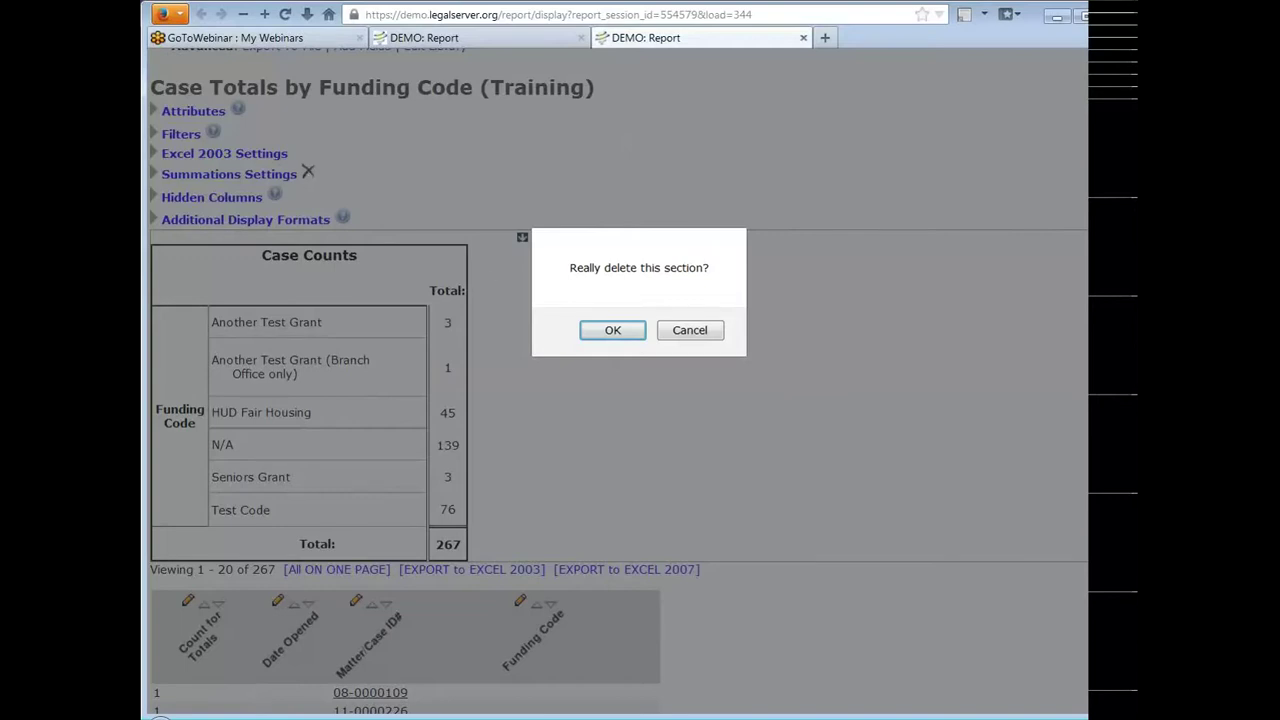
click(612, 330)
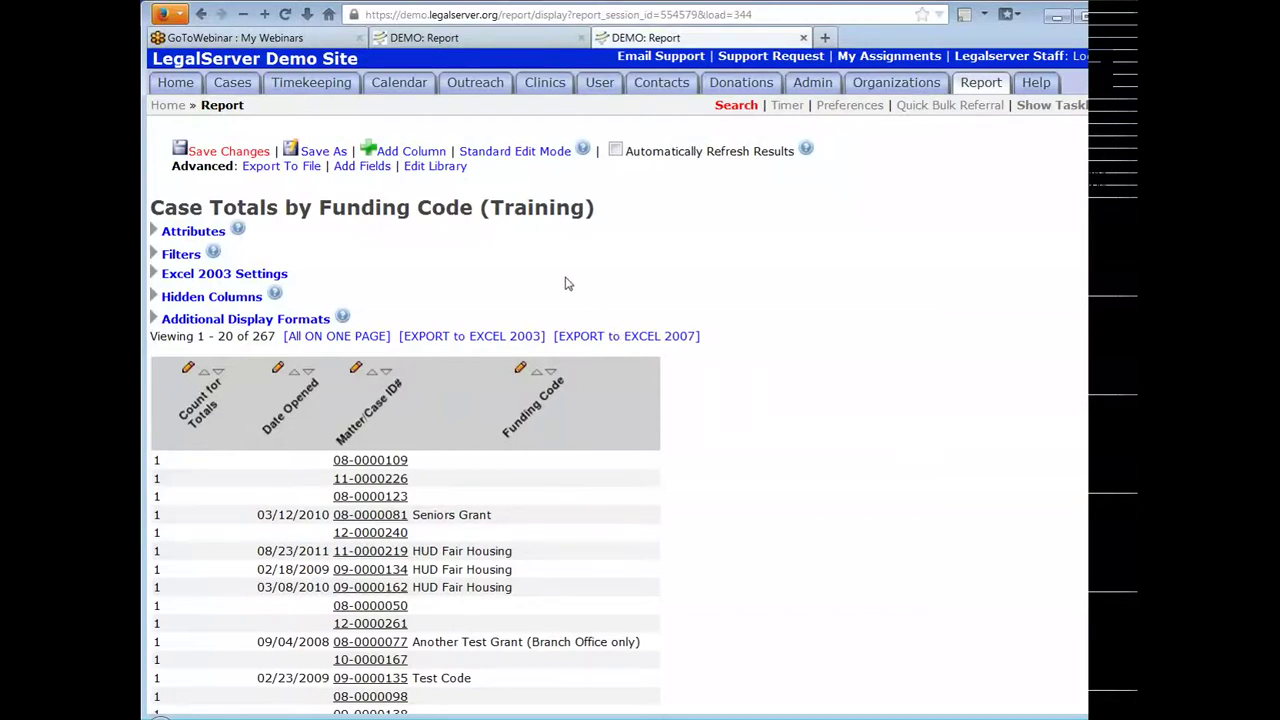
click(245, 324)
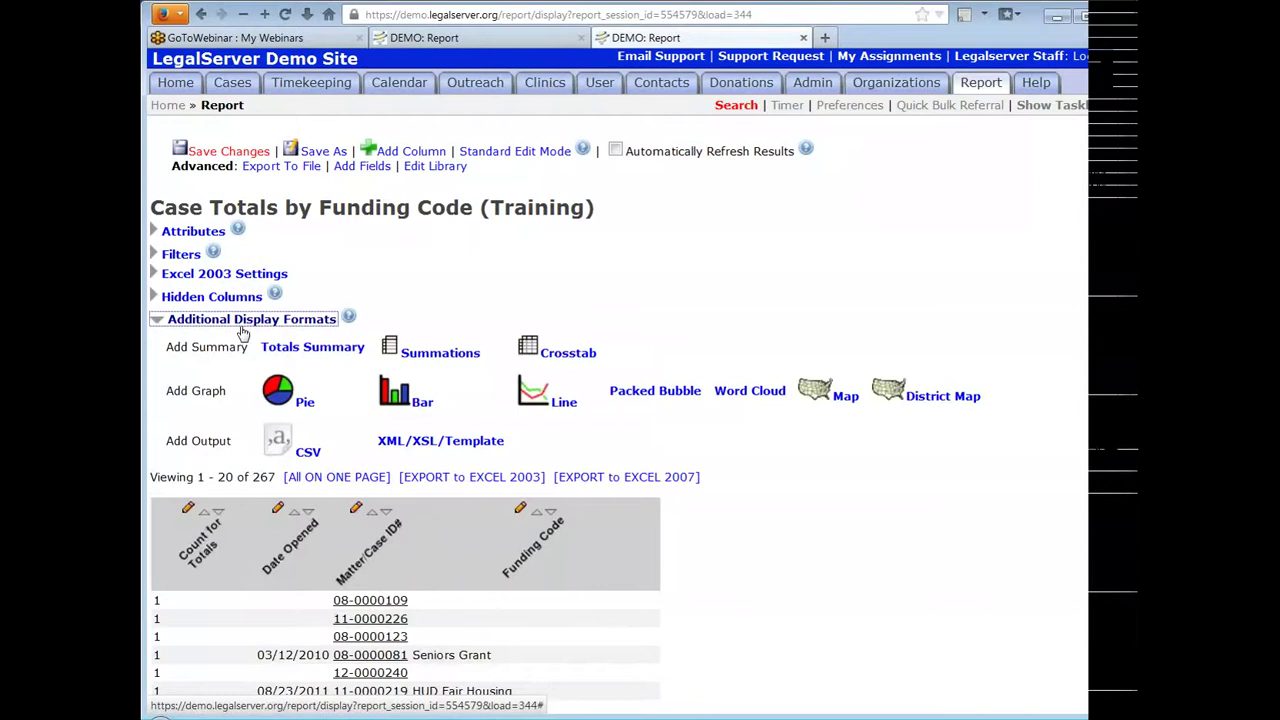
click(440, 355)
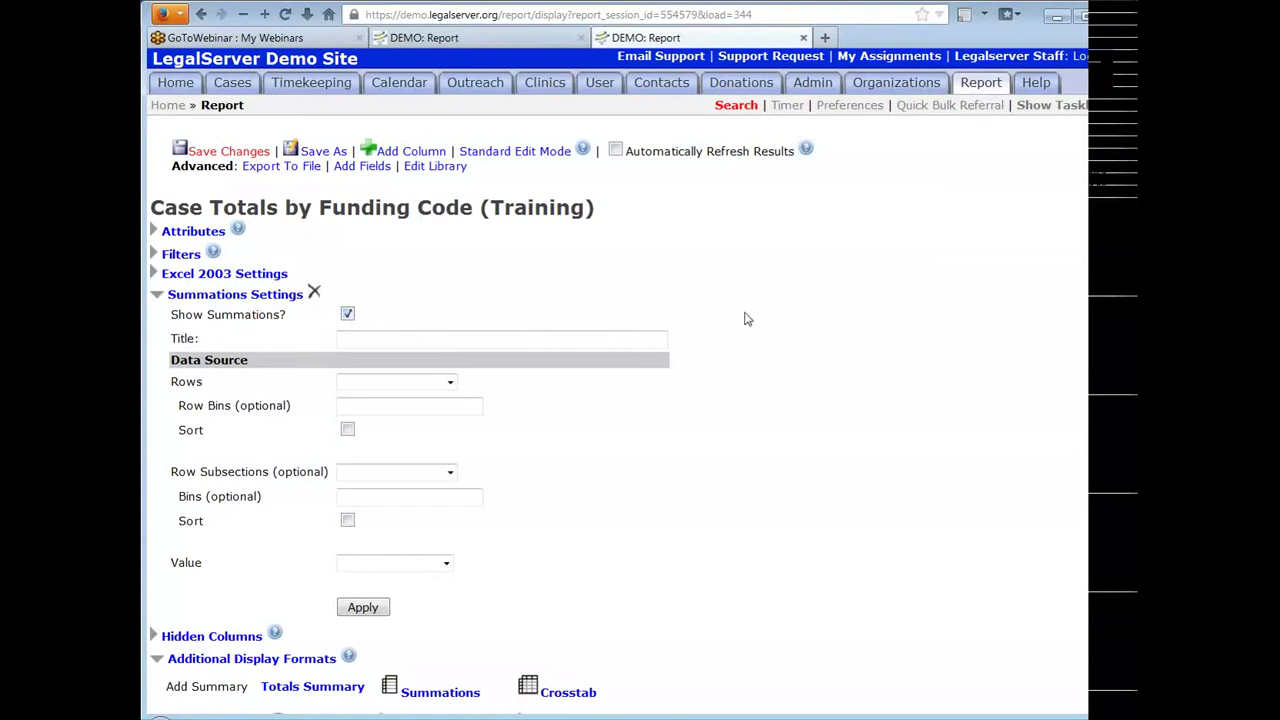
Title the new summations "Case Counts by Funding Code" and set its rows to Funding Code
scroll(767, 317, down, 2)
click(341, 219)
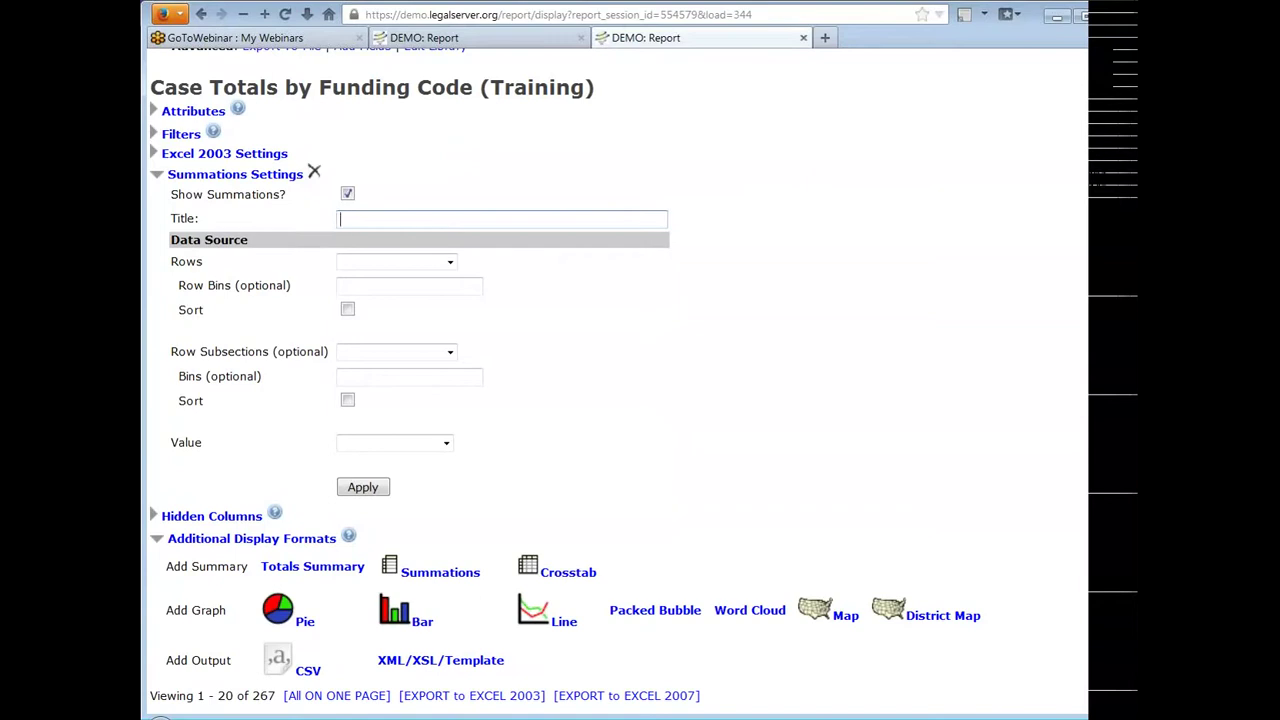
text(Case)
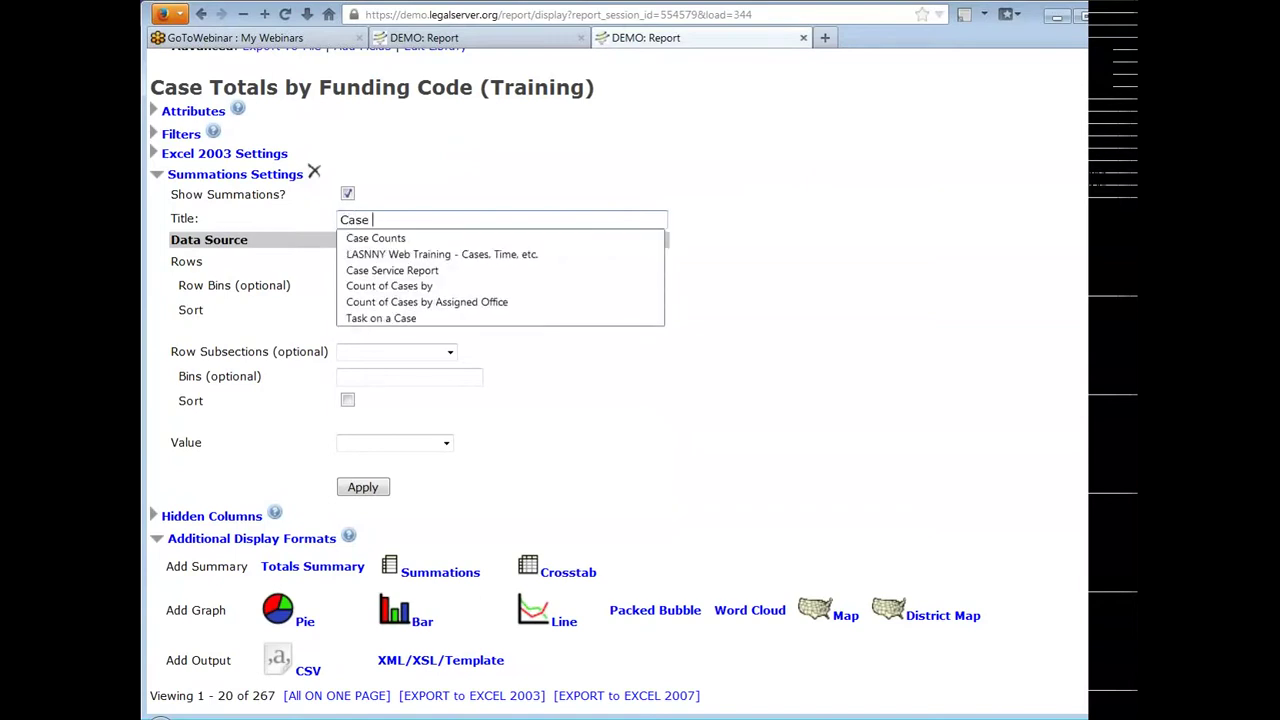
text( Counts by FUn)
key(BackSpace)
key(BackSpace)
text(unding Code)
key(Tab)
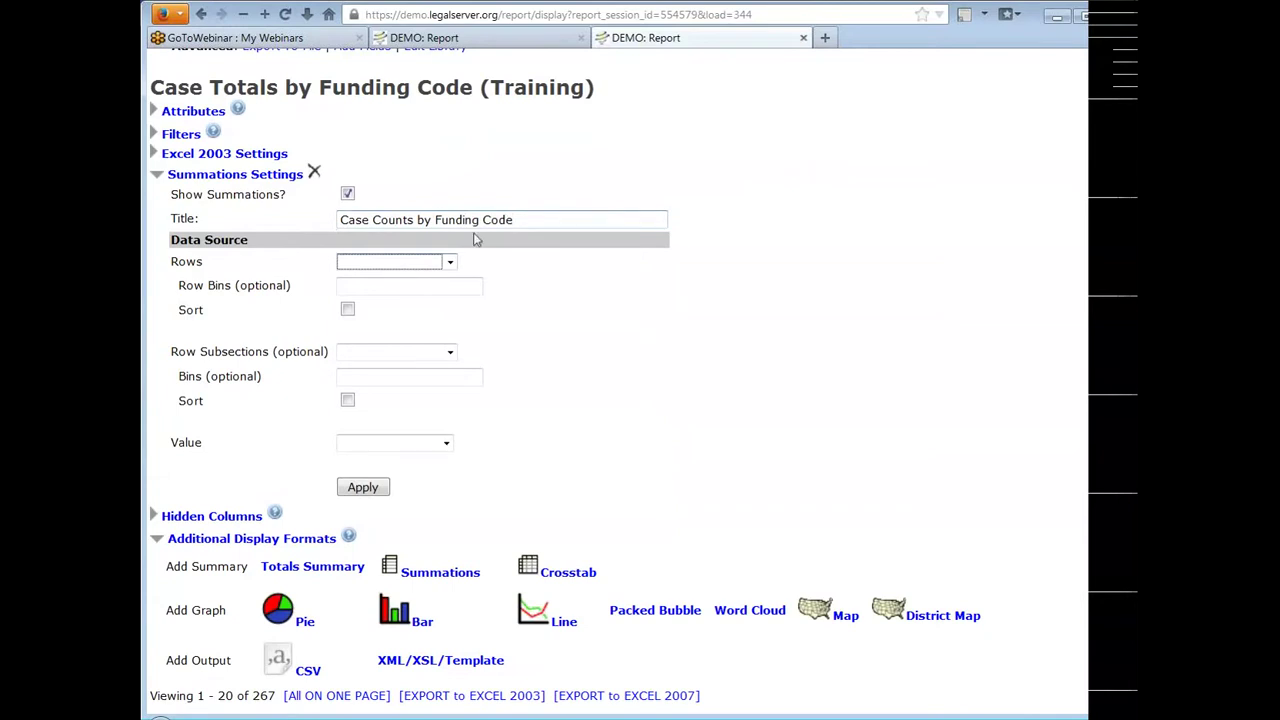
click(450, 262)
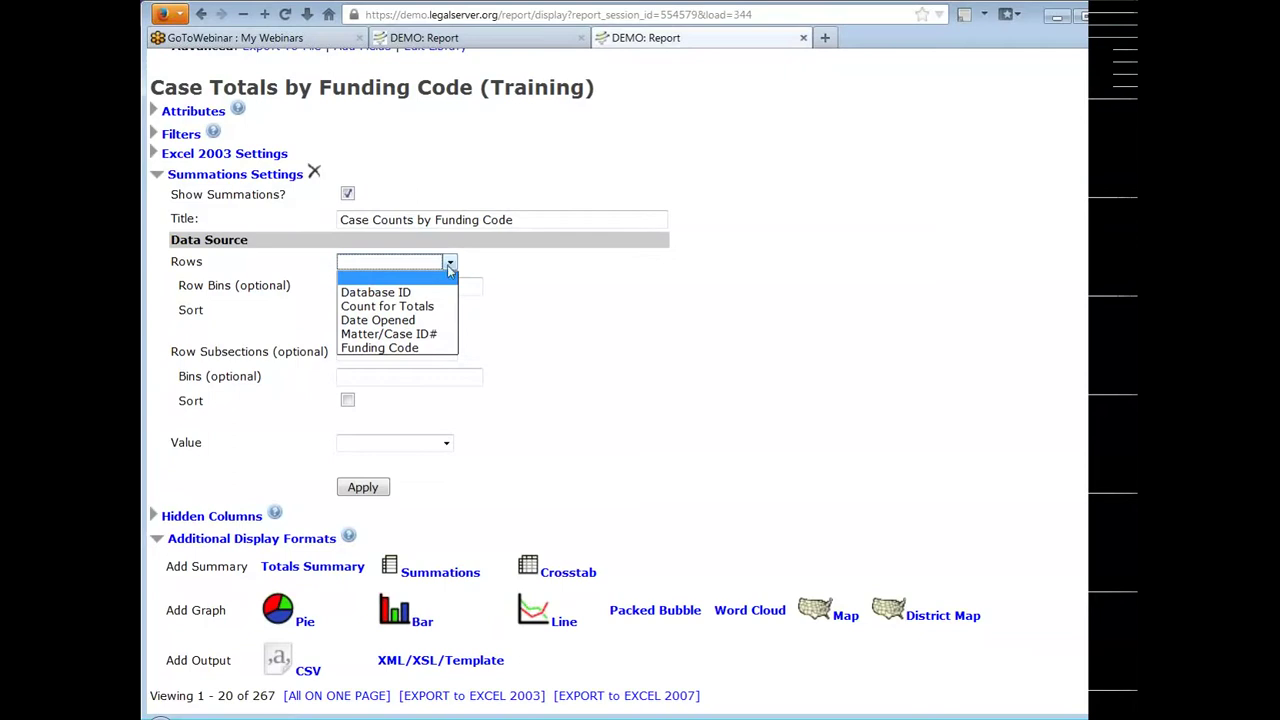
click(438, 350)
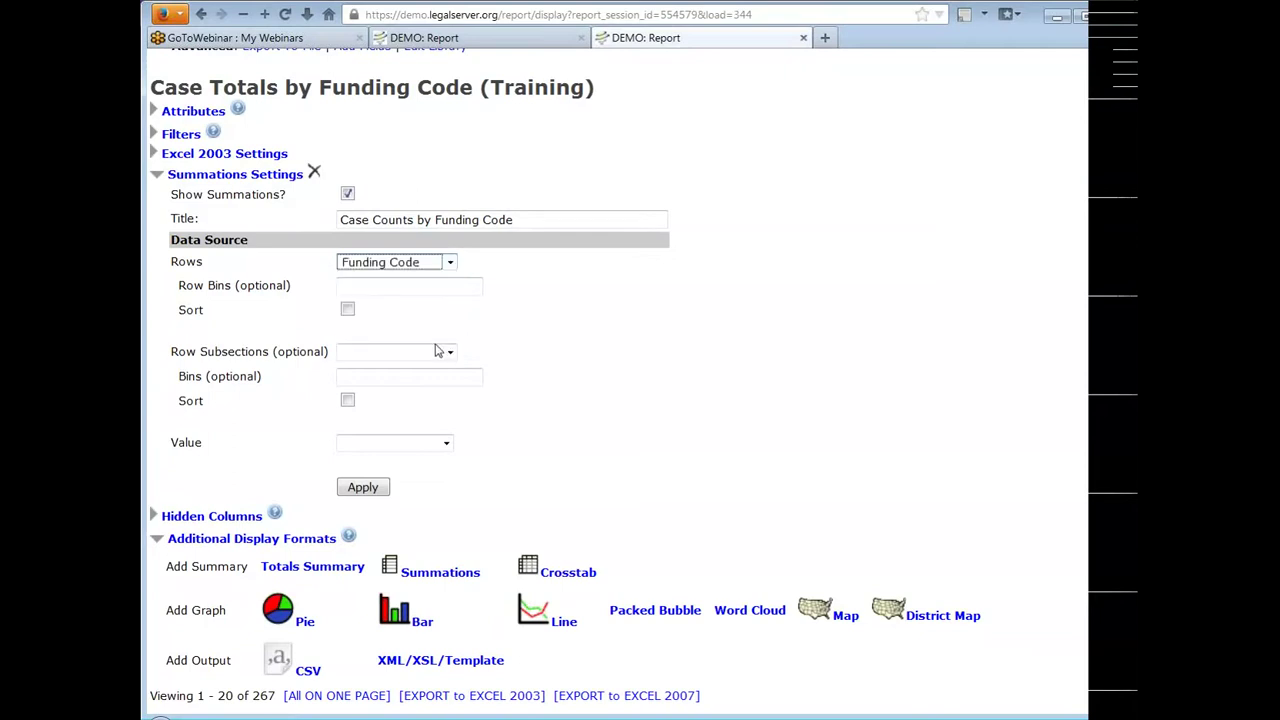
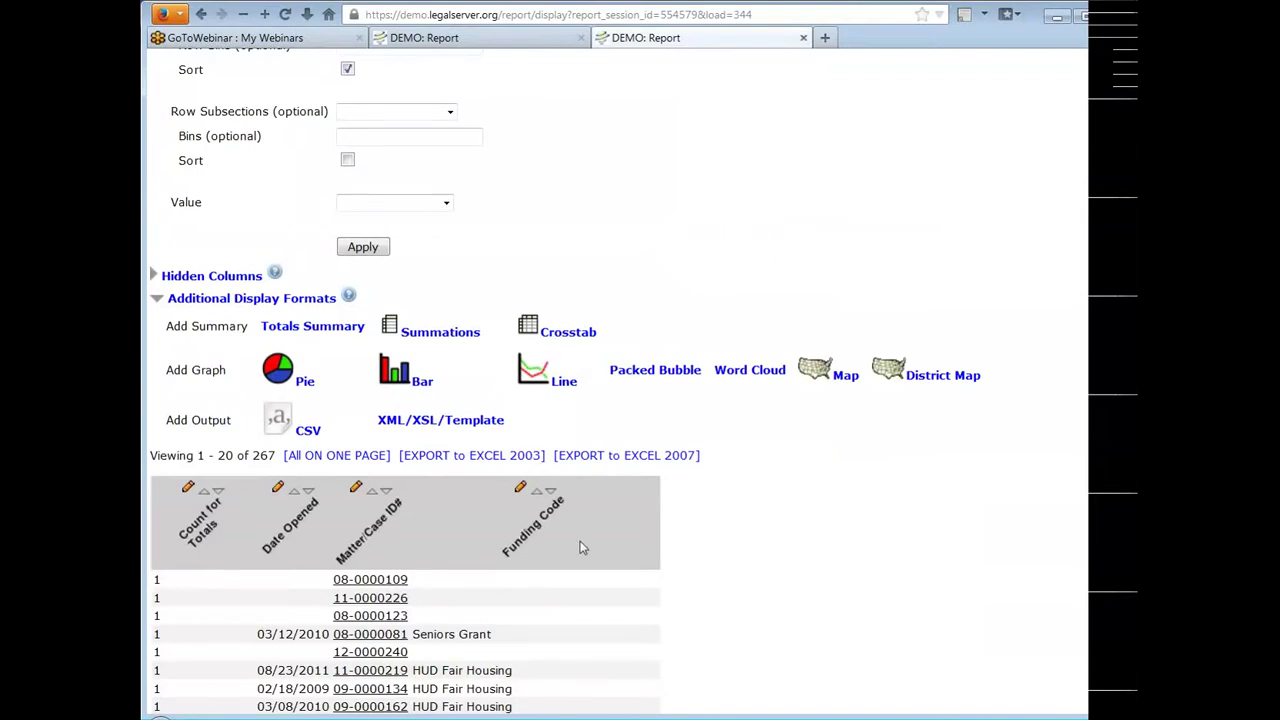
Collapse the additional display formats and set the summations' value to Count for Totals
click(258, 300)
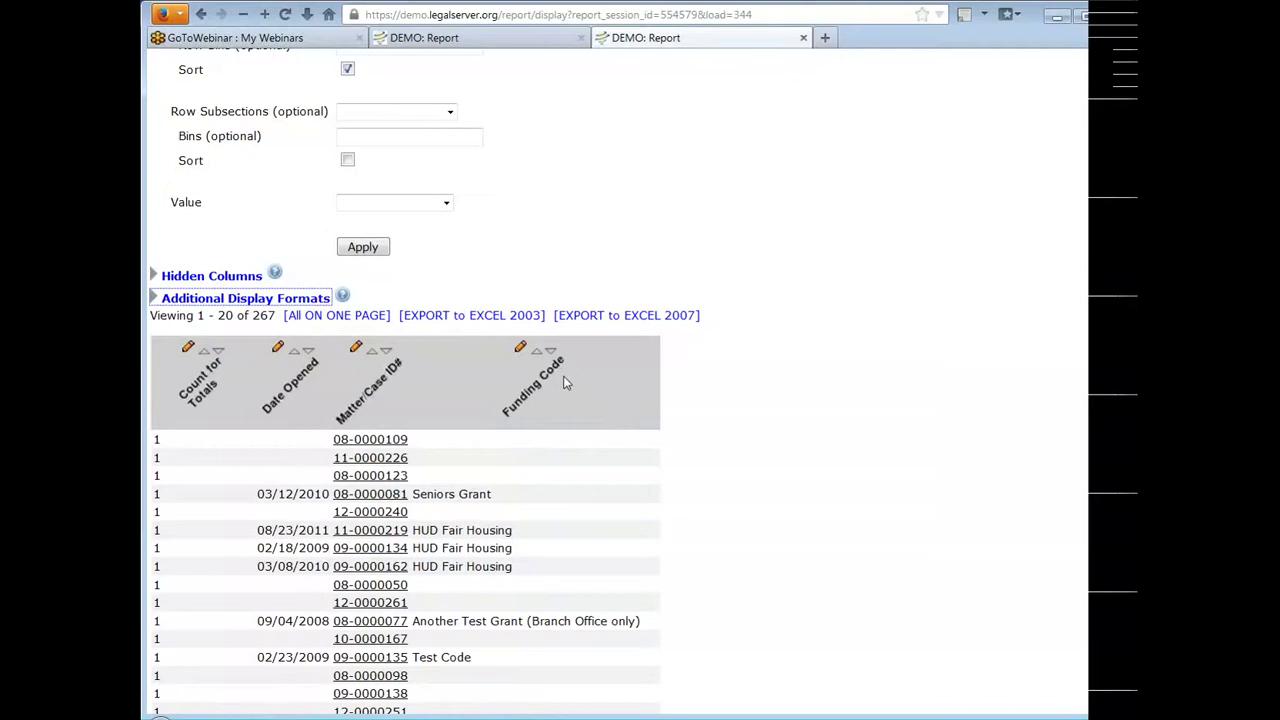
scroll(776, 351, up, 2)
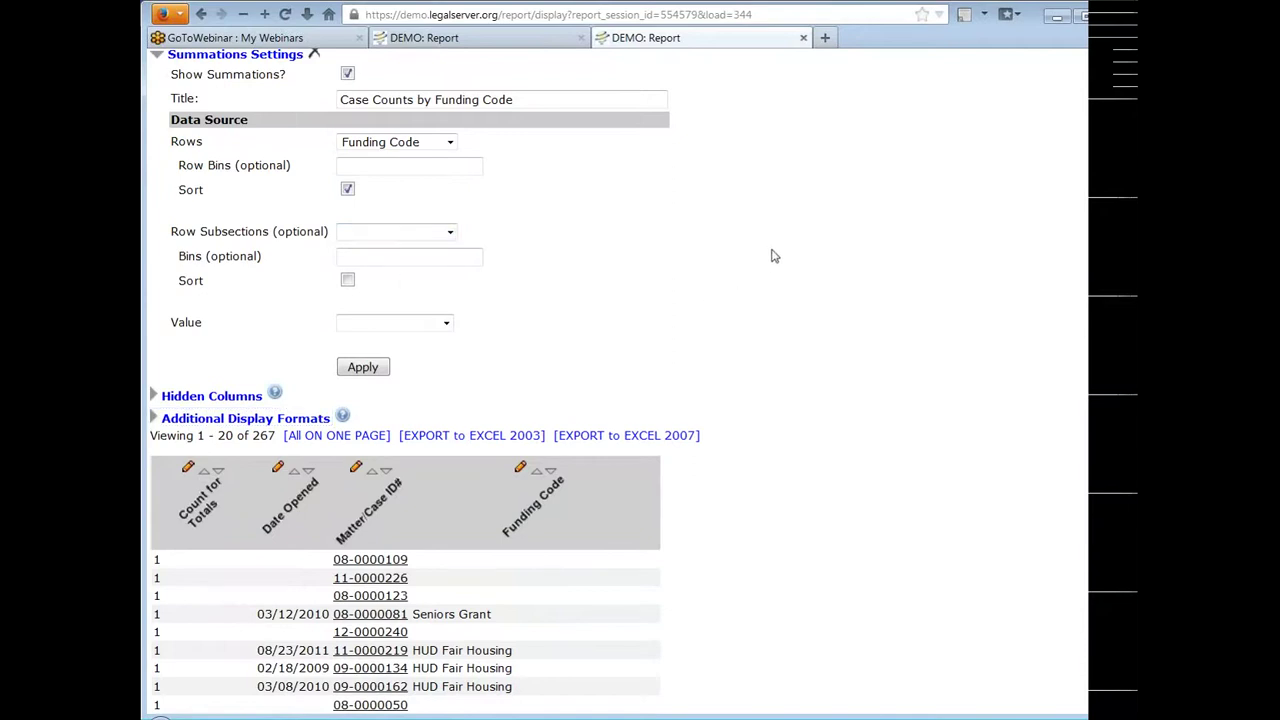
click(446, 324)
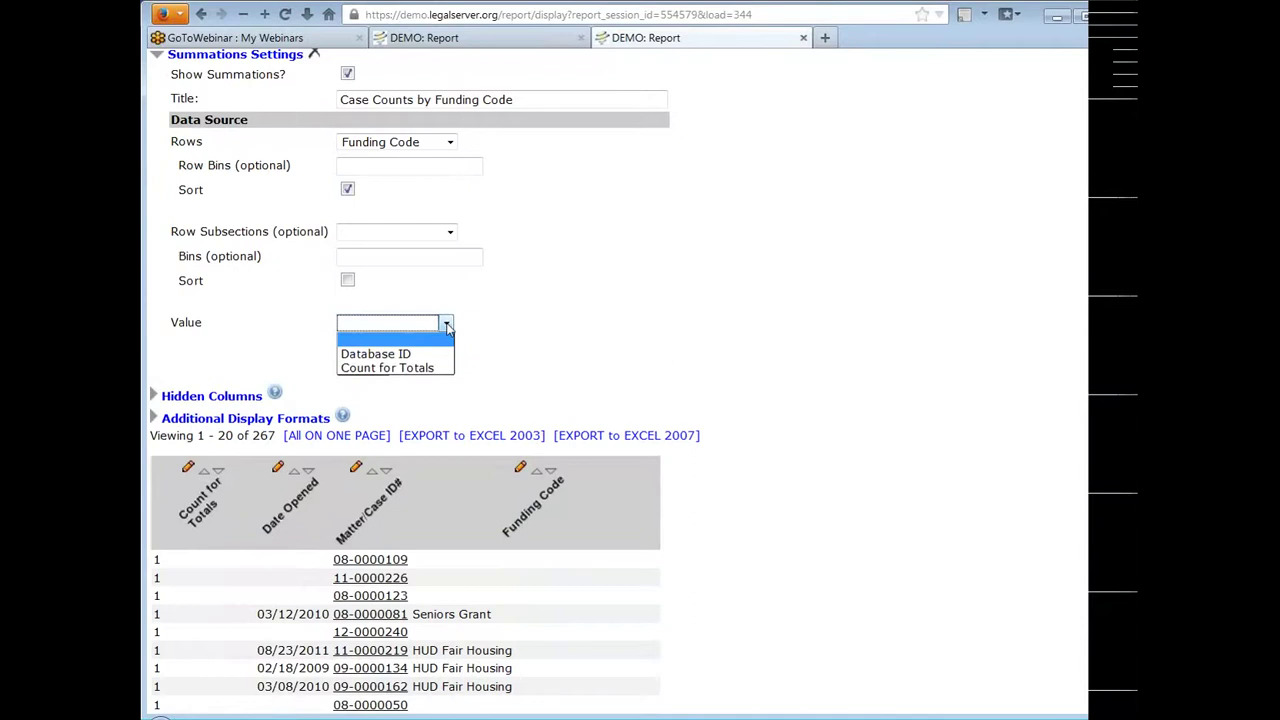
click(443, 377)
click(763, 347)
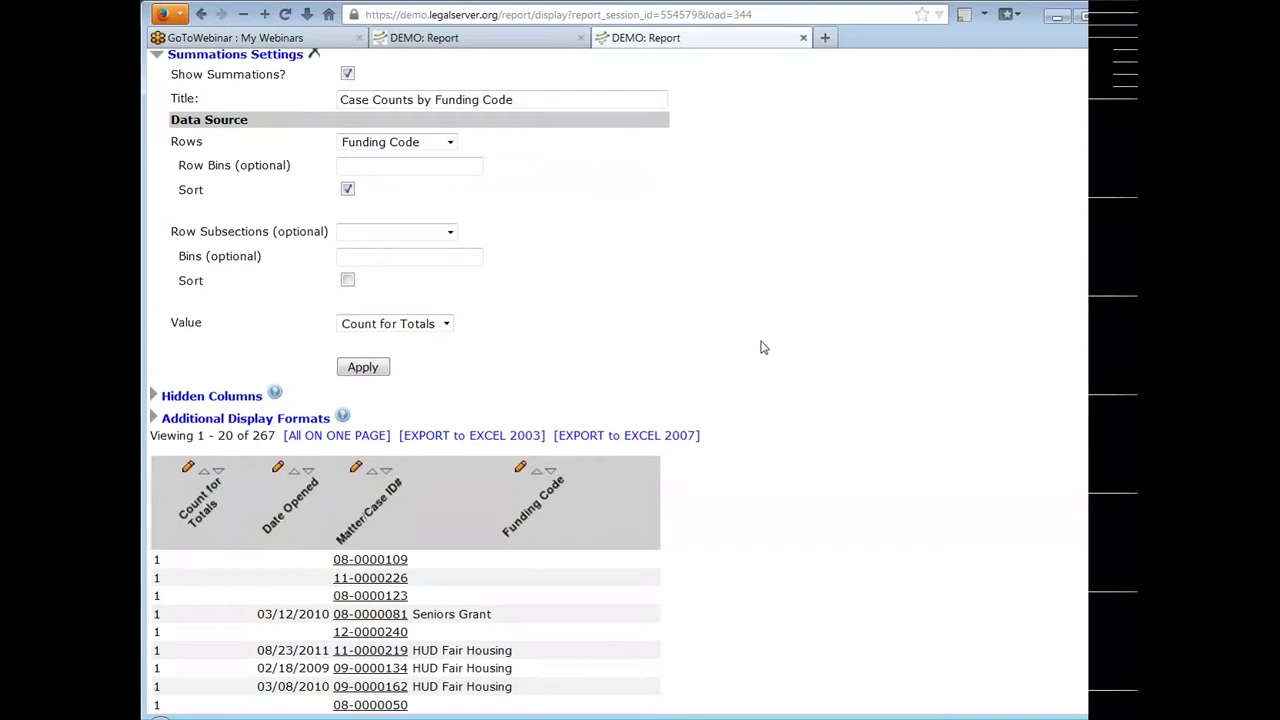
scroll(760, 347, down, 3)
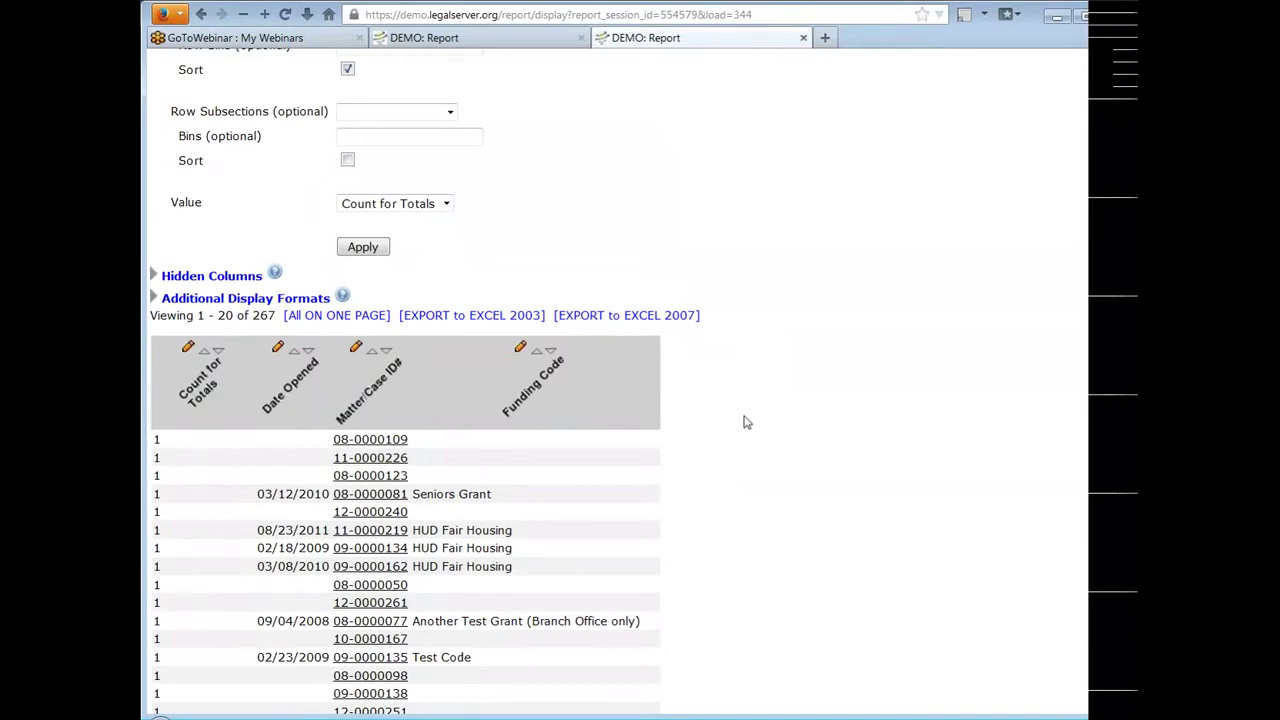
Open the report's Add Column list, examine the Count for Totals entry and its system name, and close the list without adding anything
scroll(743, 420, up, 3)
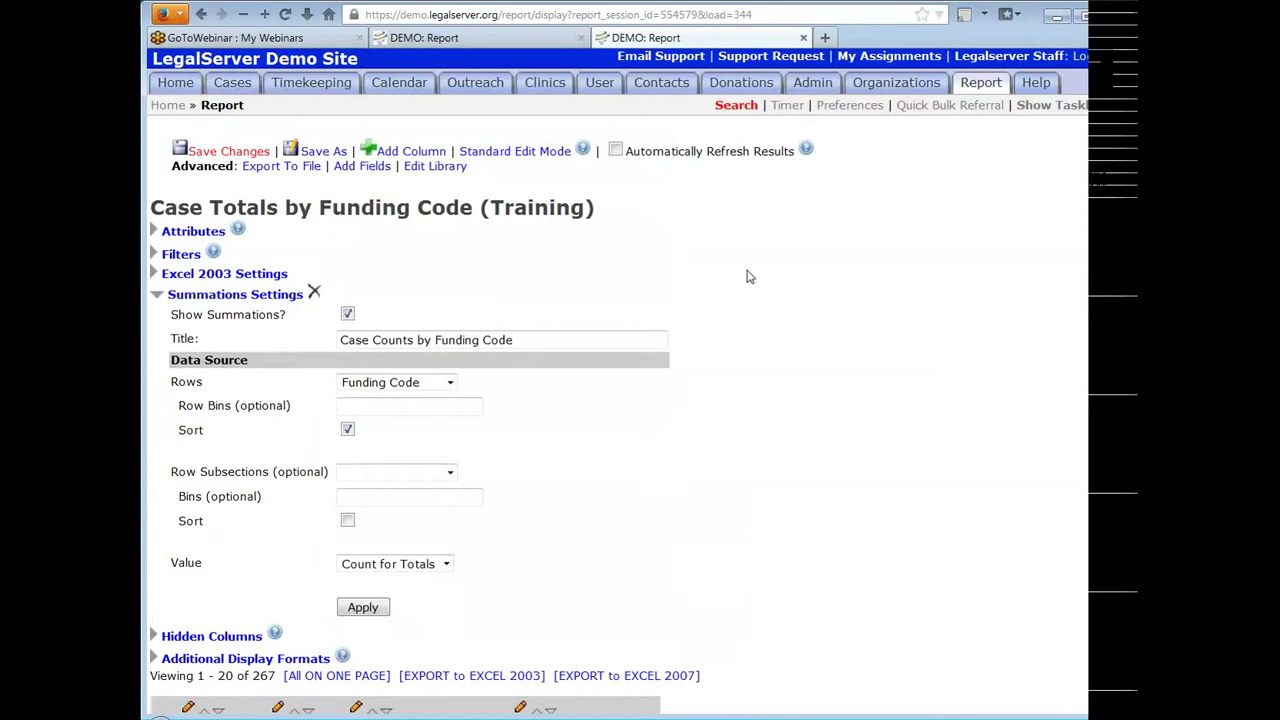
click(437, 157)
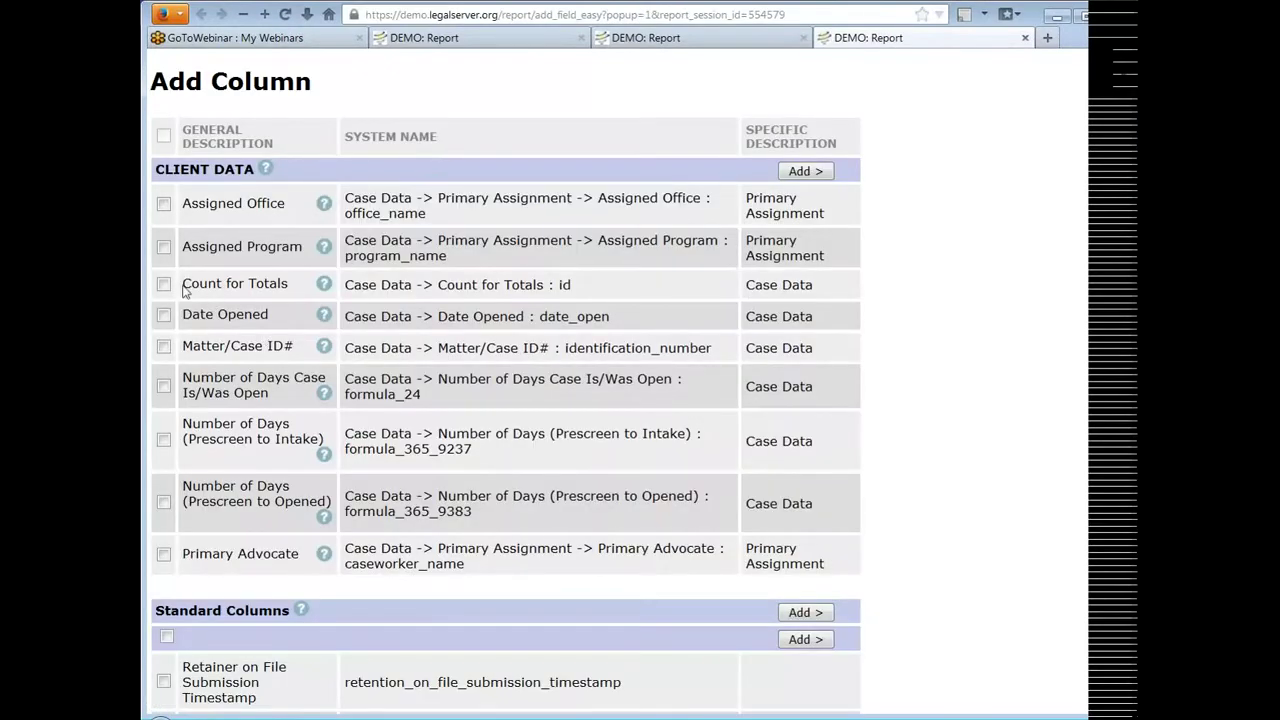
drag(183, 284, 294, 291)
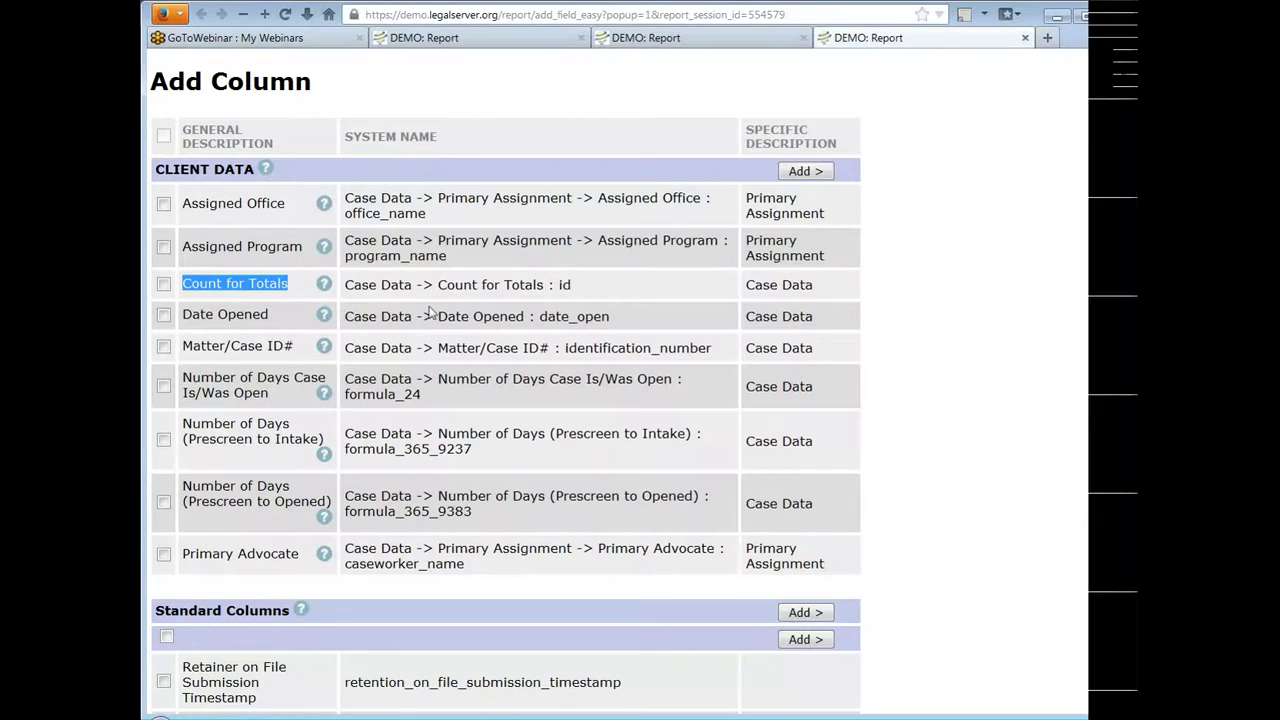
click(652, 296)
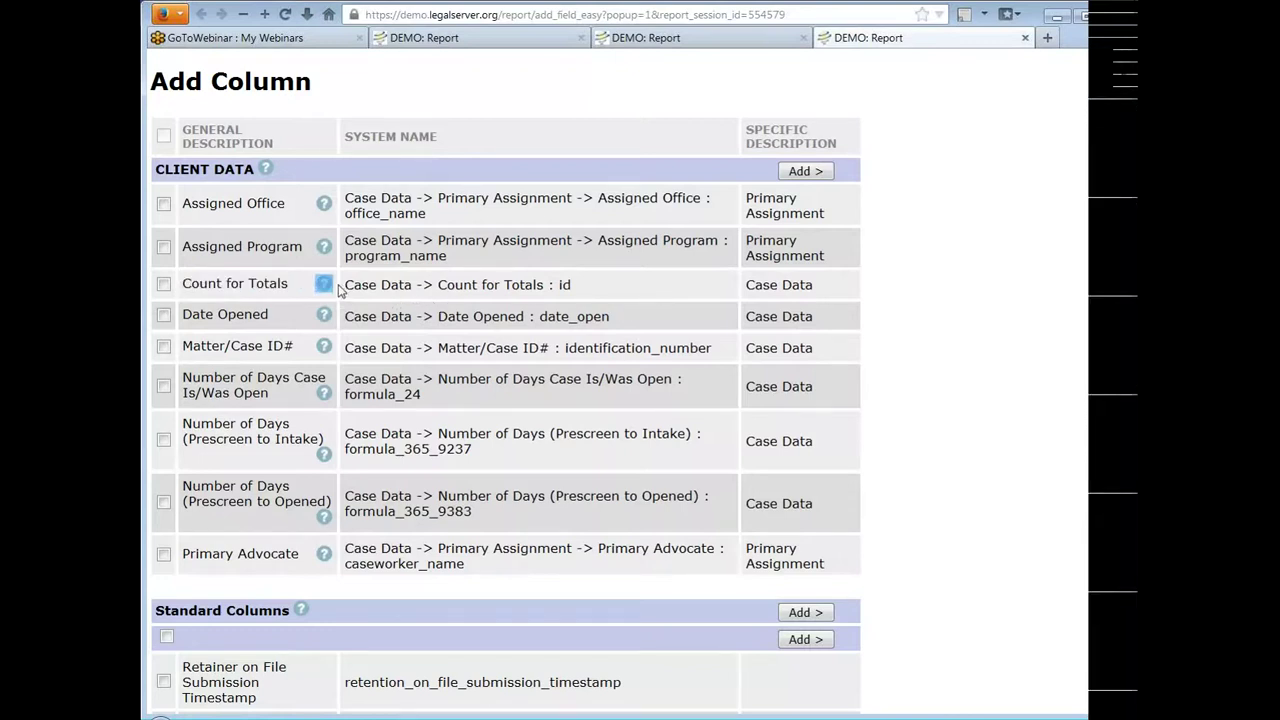
drag(333, 285, 600, 287)
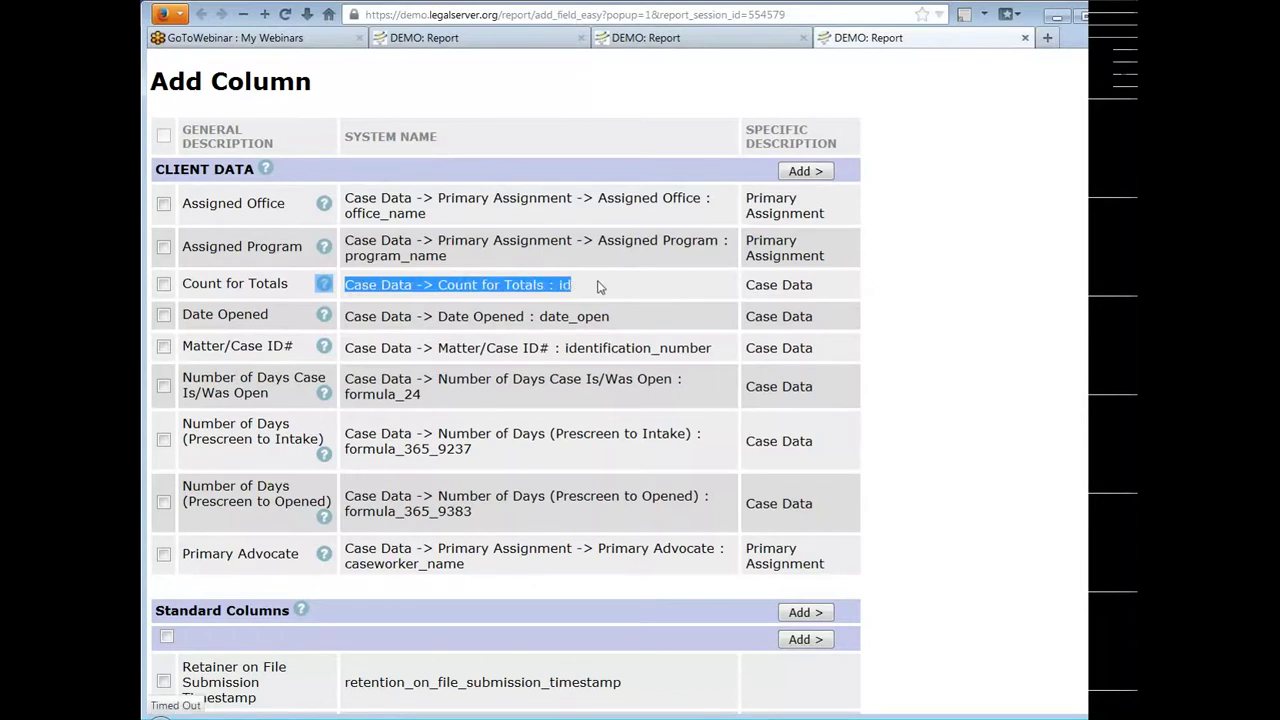
click(598, 287)
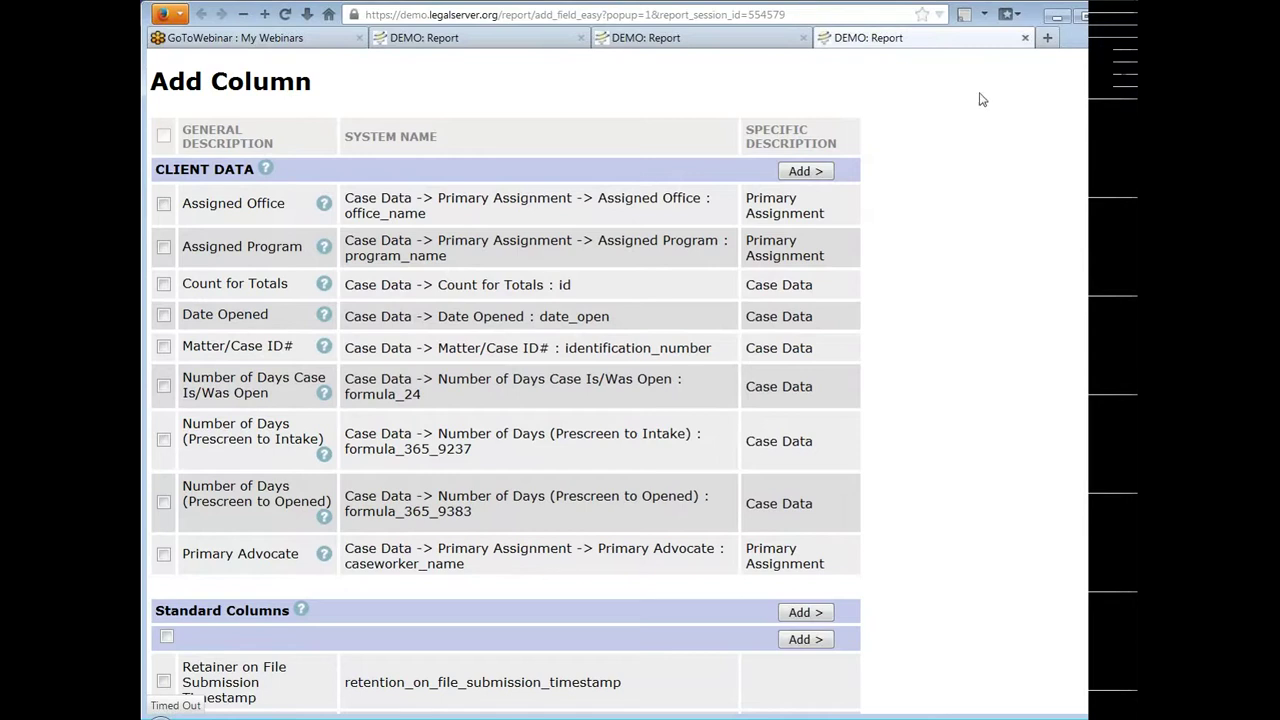
click(1025, 38)
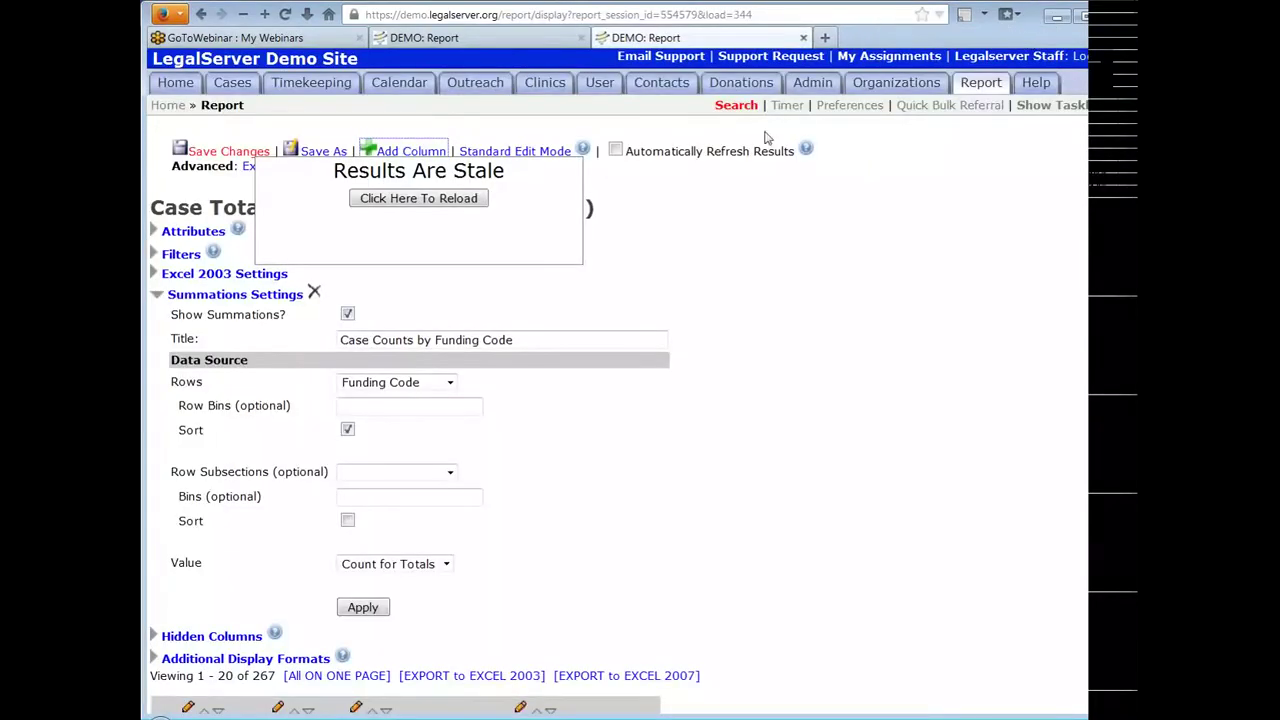
Clear the aggregate of the Count for Totals column, apply the change and reload the report results
scroll(760, 274, down, 8)
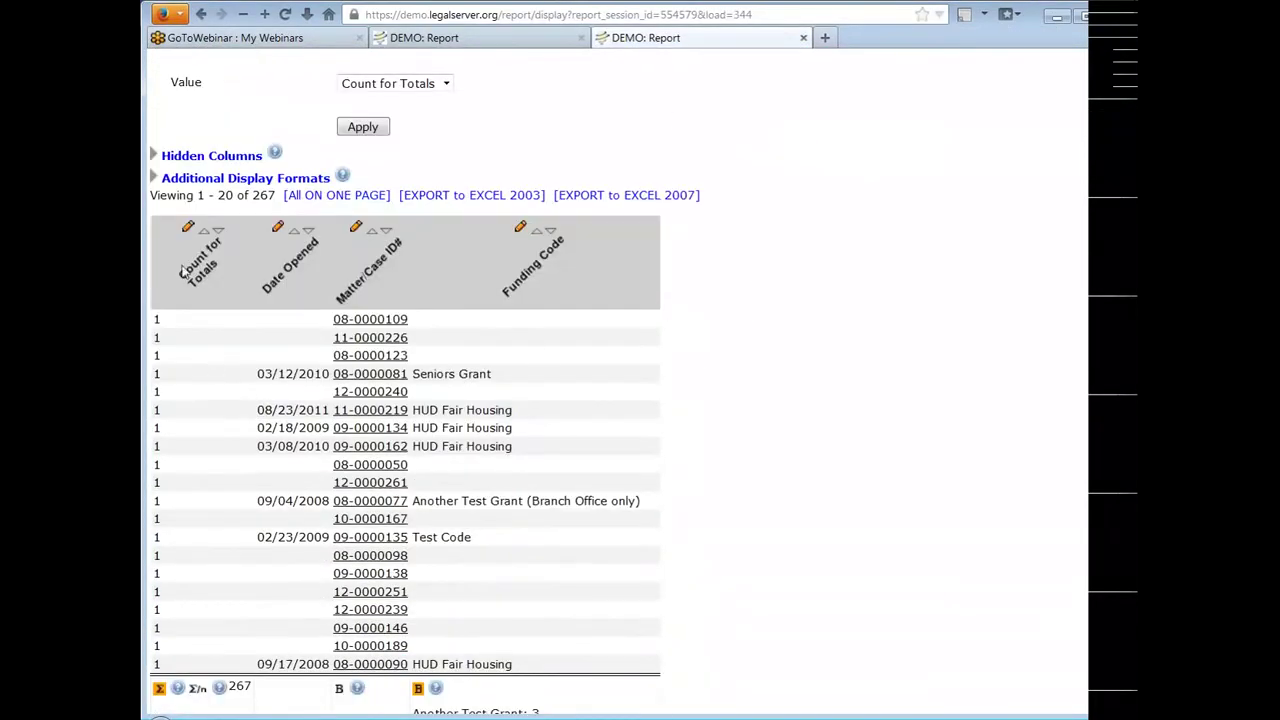
click(187, 227)
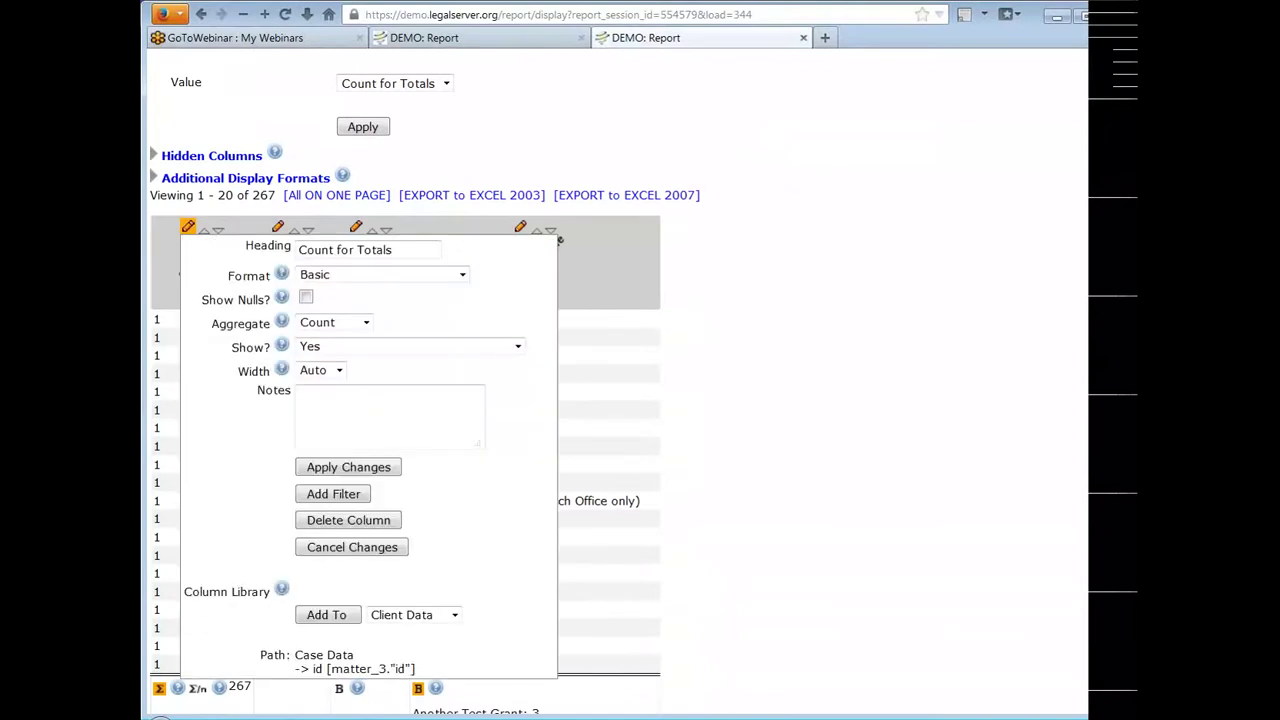
scroll(204, 322, down, 2)
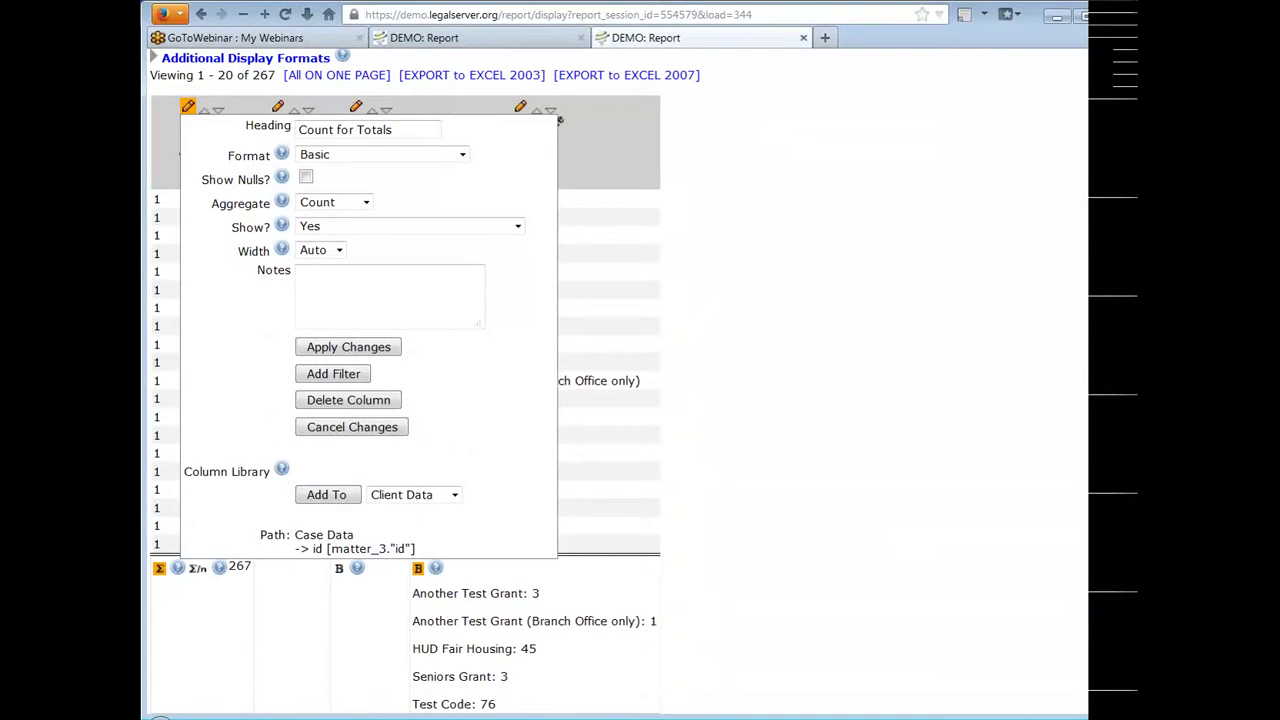
drag(211, 205, 270, 206)
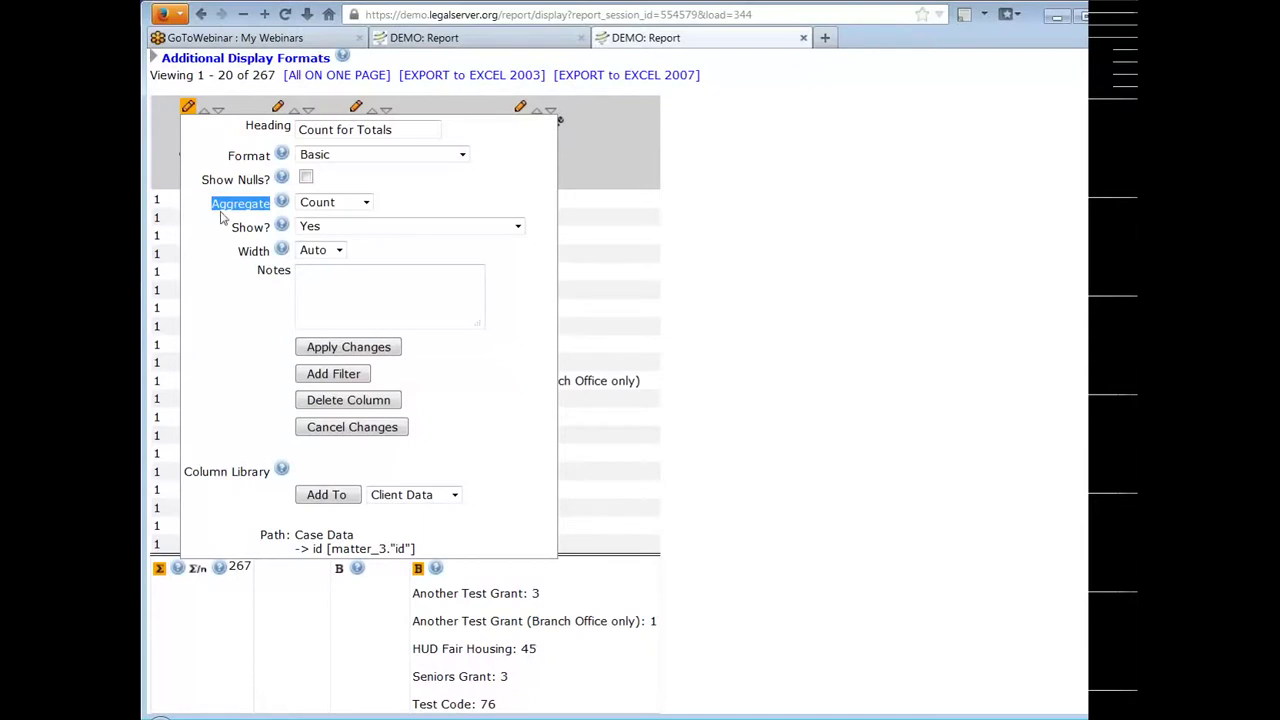
click(434, 191)
click(368, 204)
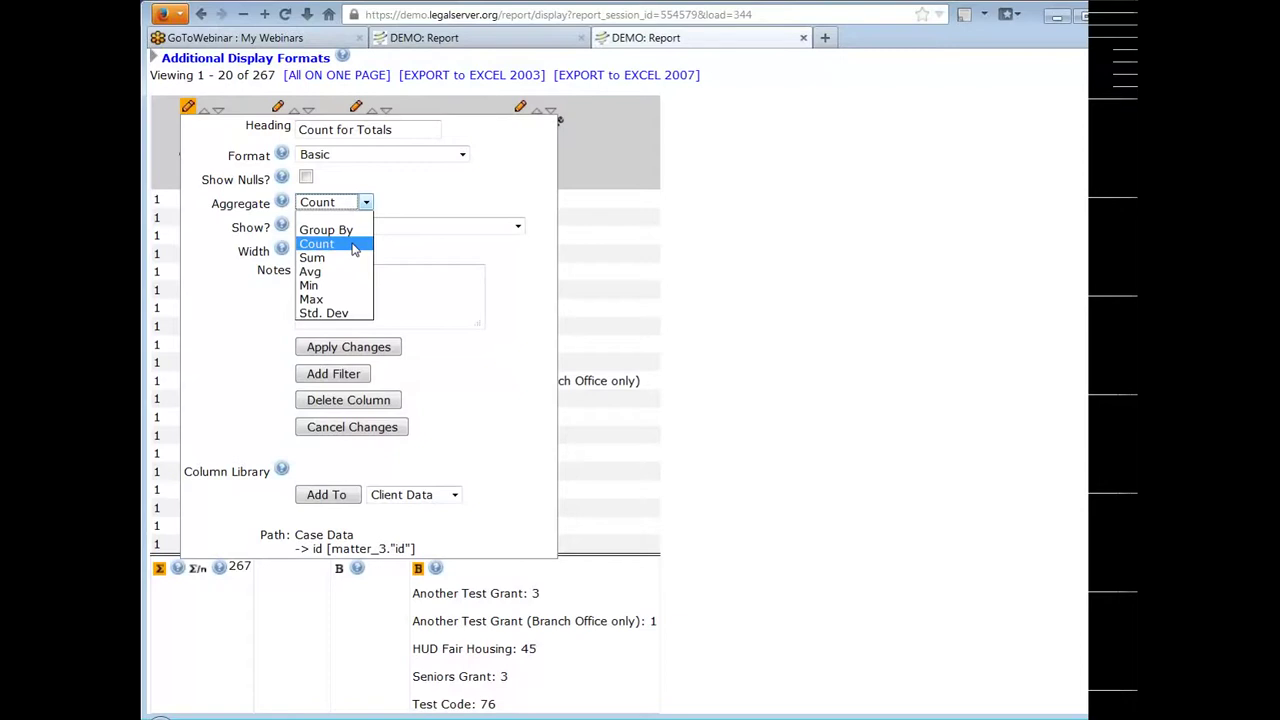
click(357, 217)
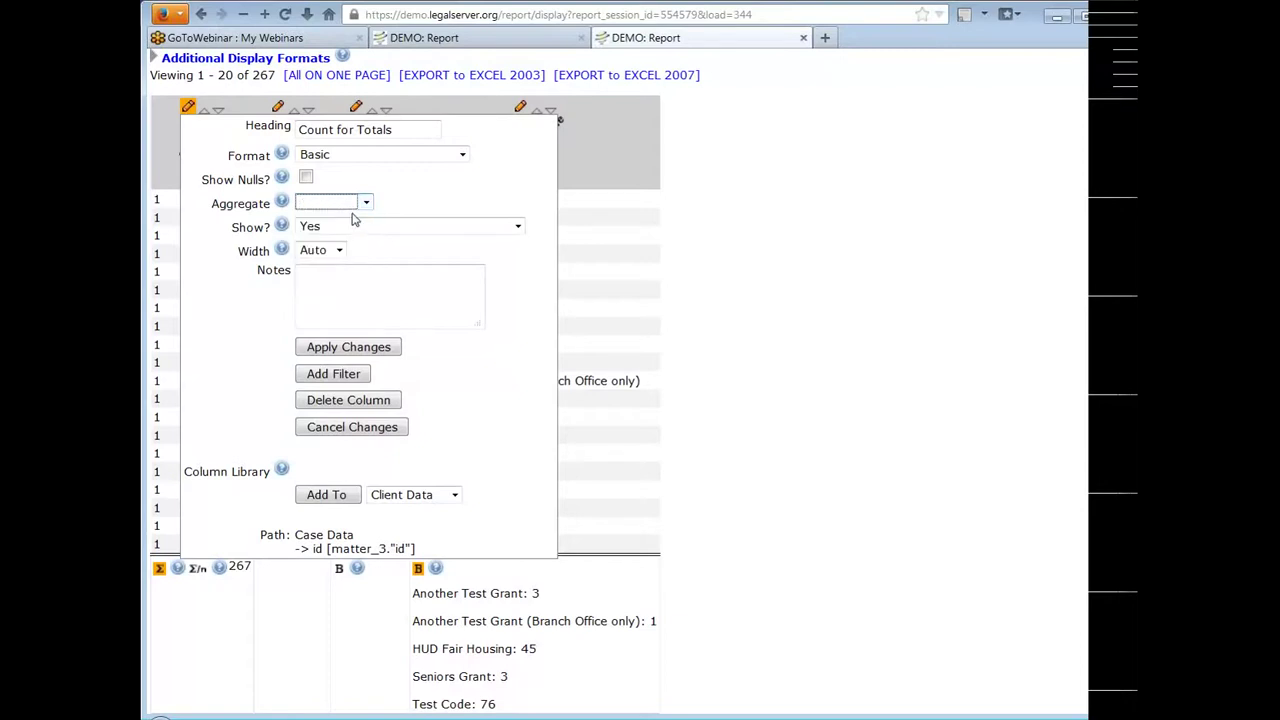
click(335, 350)
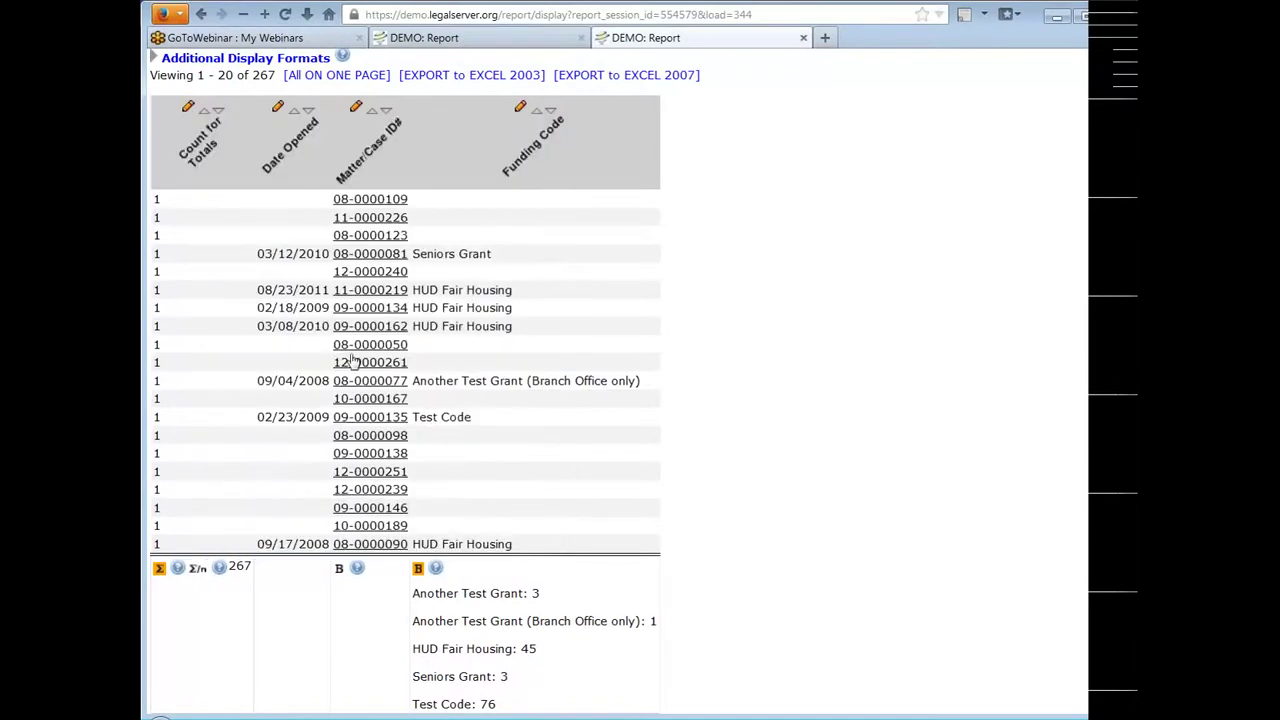
scroll(790, 345, up, 6)
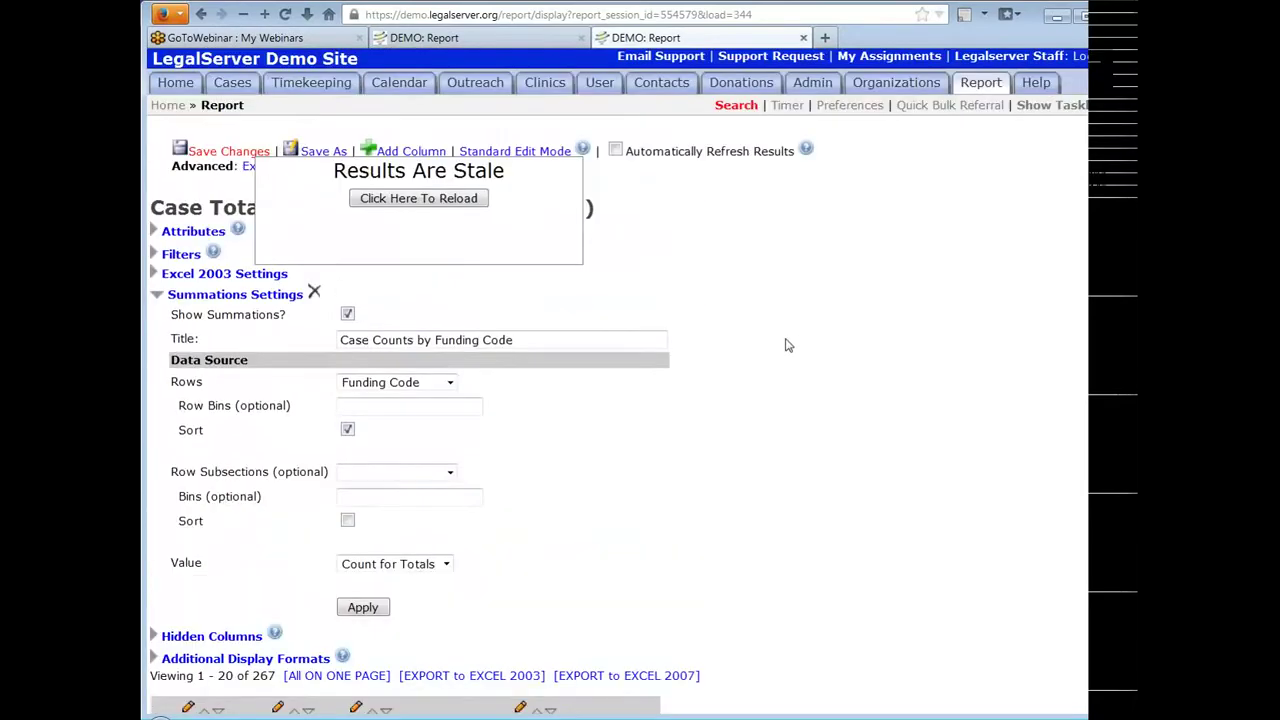
click(445, 200)
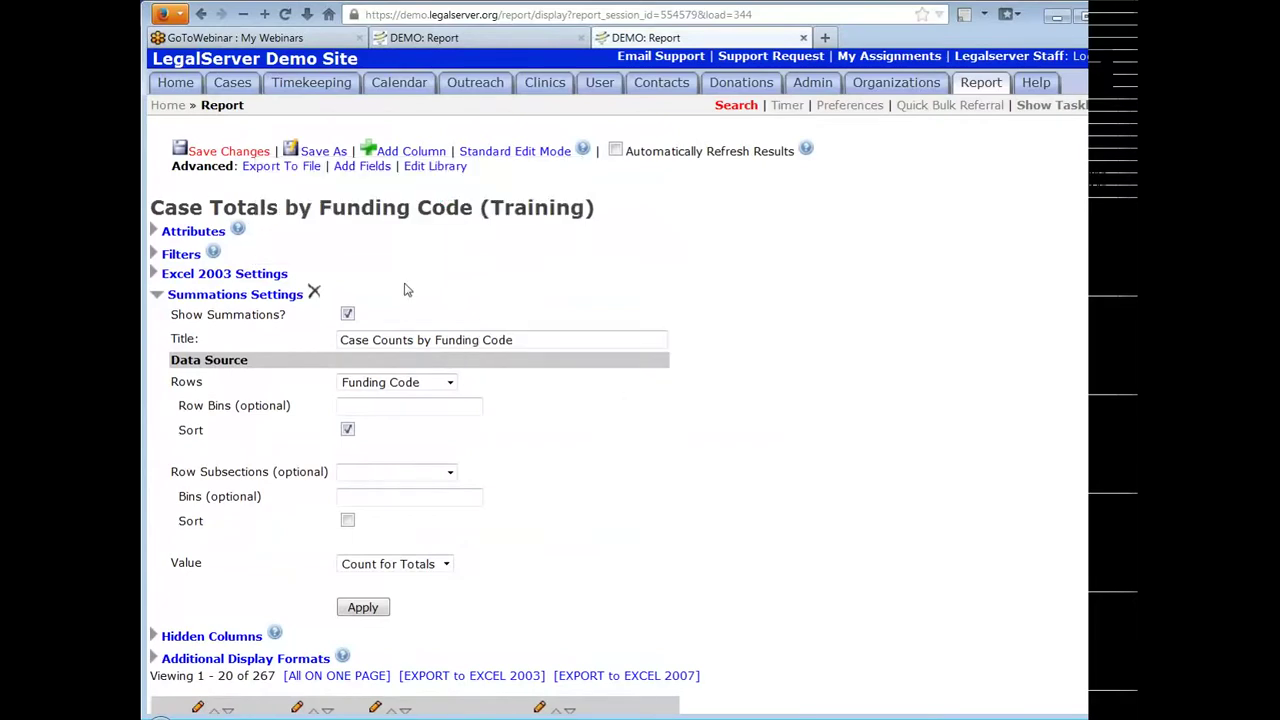
scroll(770, 351, down, 3)
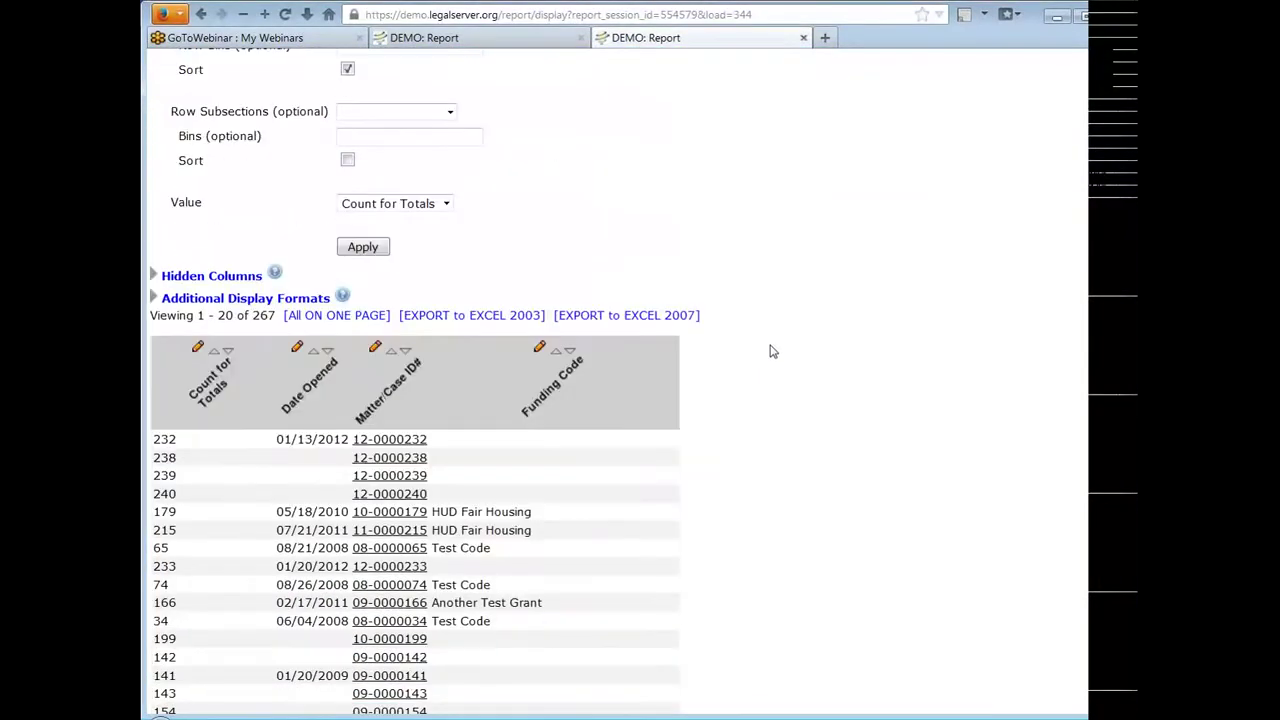
Set the aggregate of the Count for Totals column back to Count, apply it and reload the results
scroll(770, 351, down, 4)
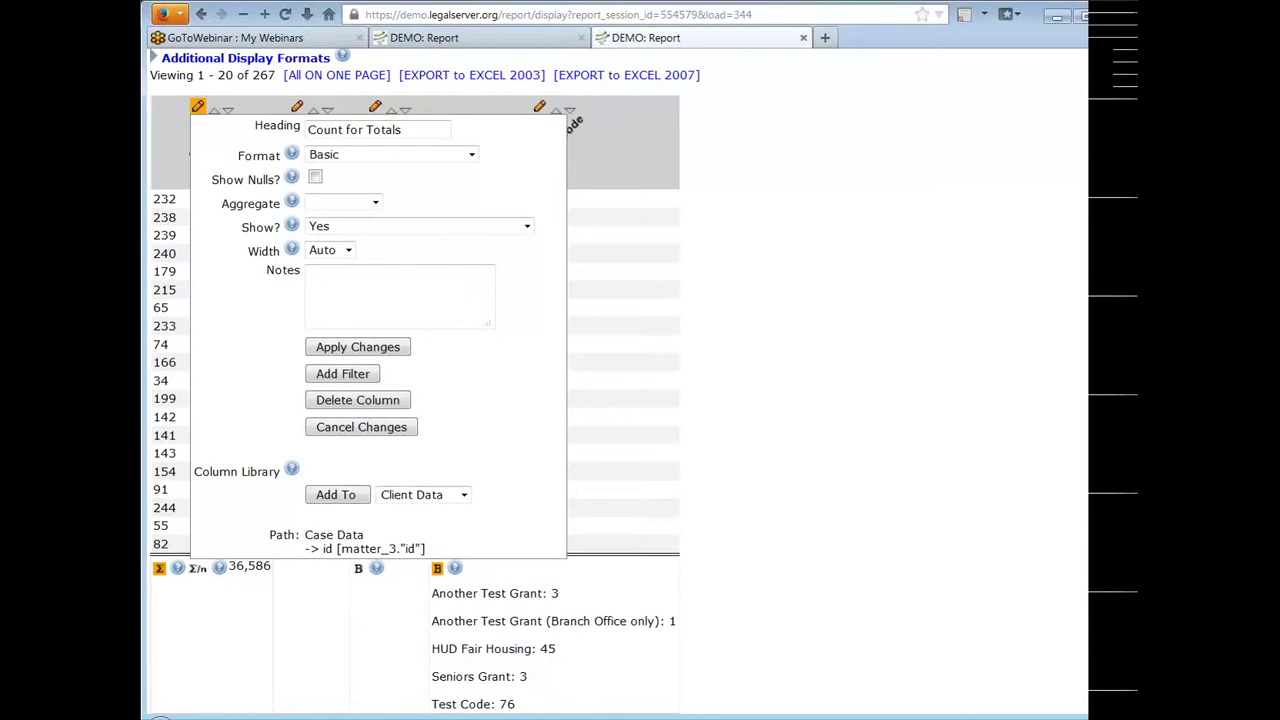
click(357, 203)
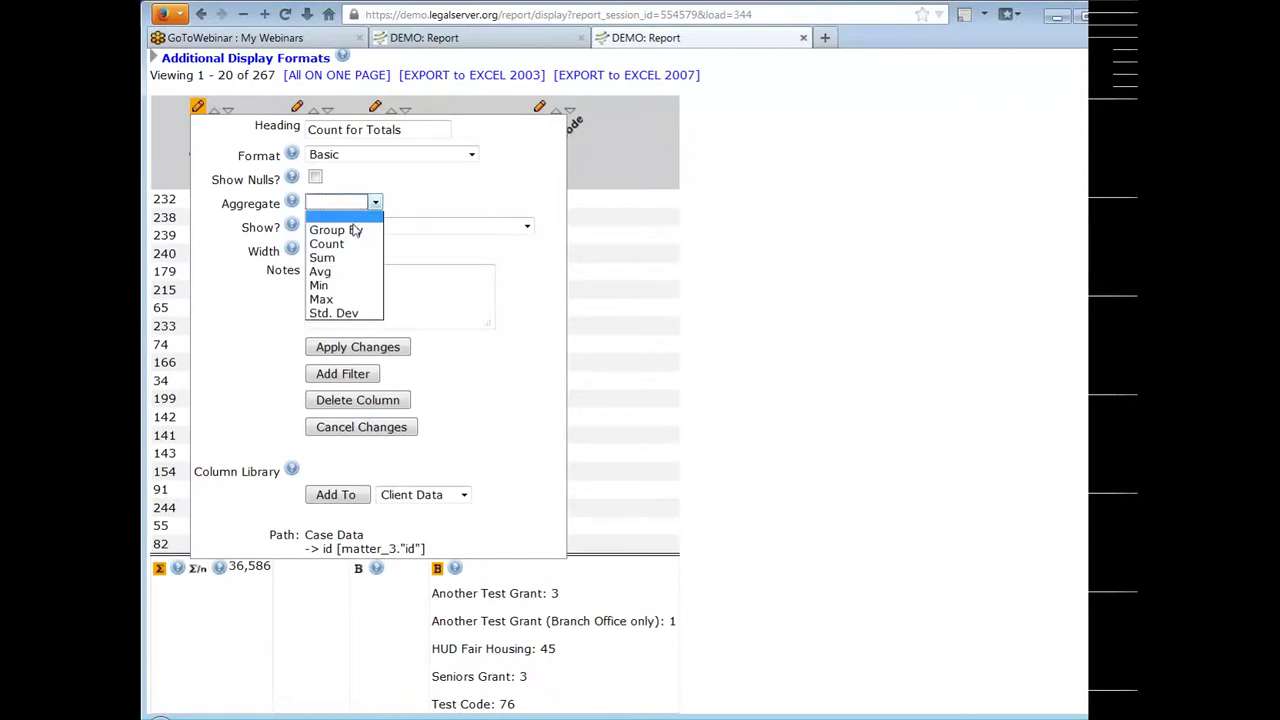
click(348, 245)
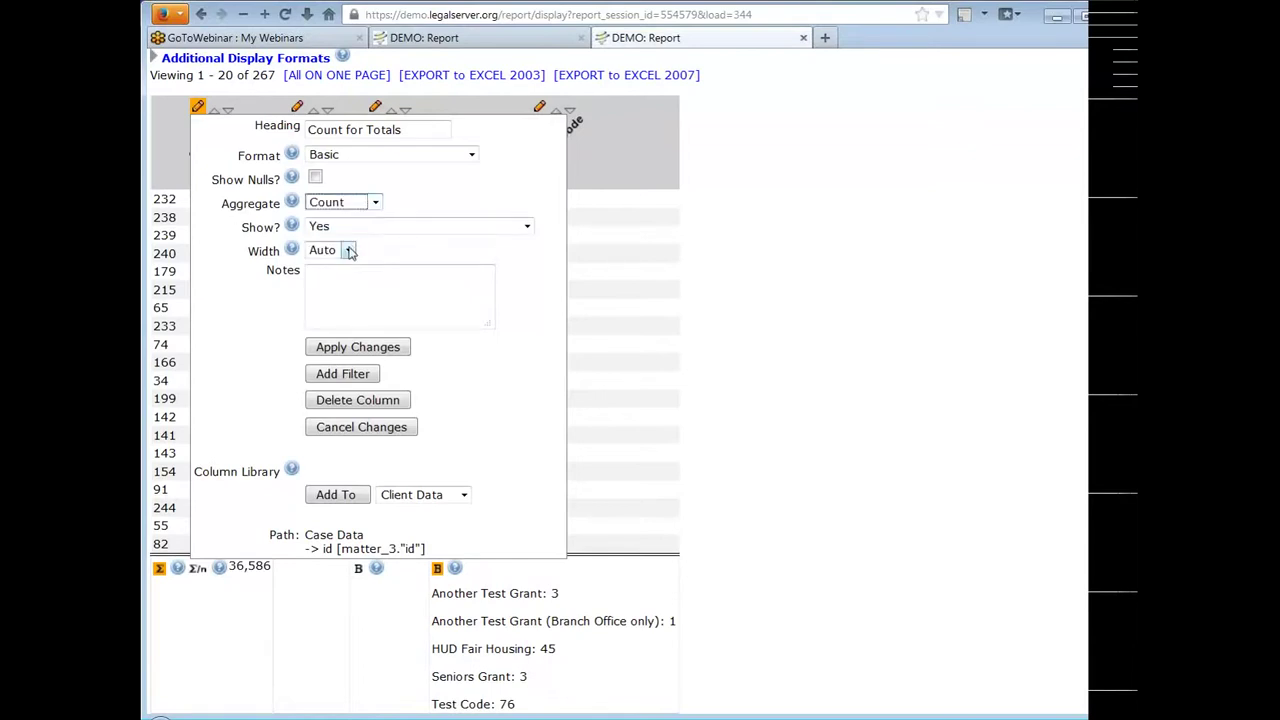
click(364, 350)
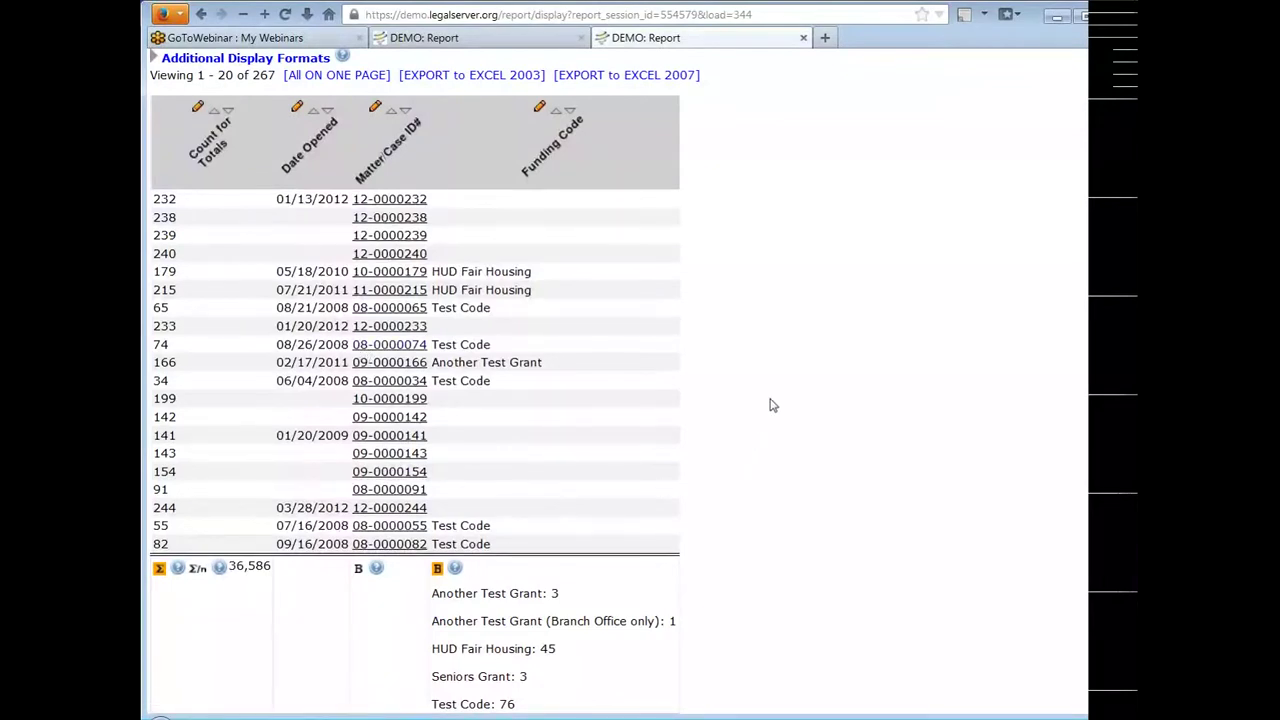
scroll(772, 404, up, 4)
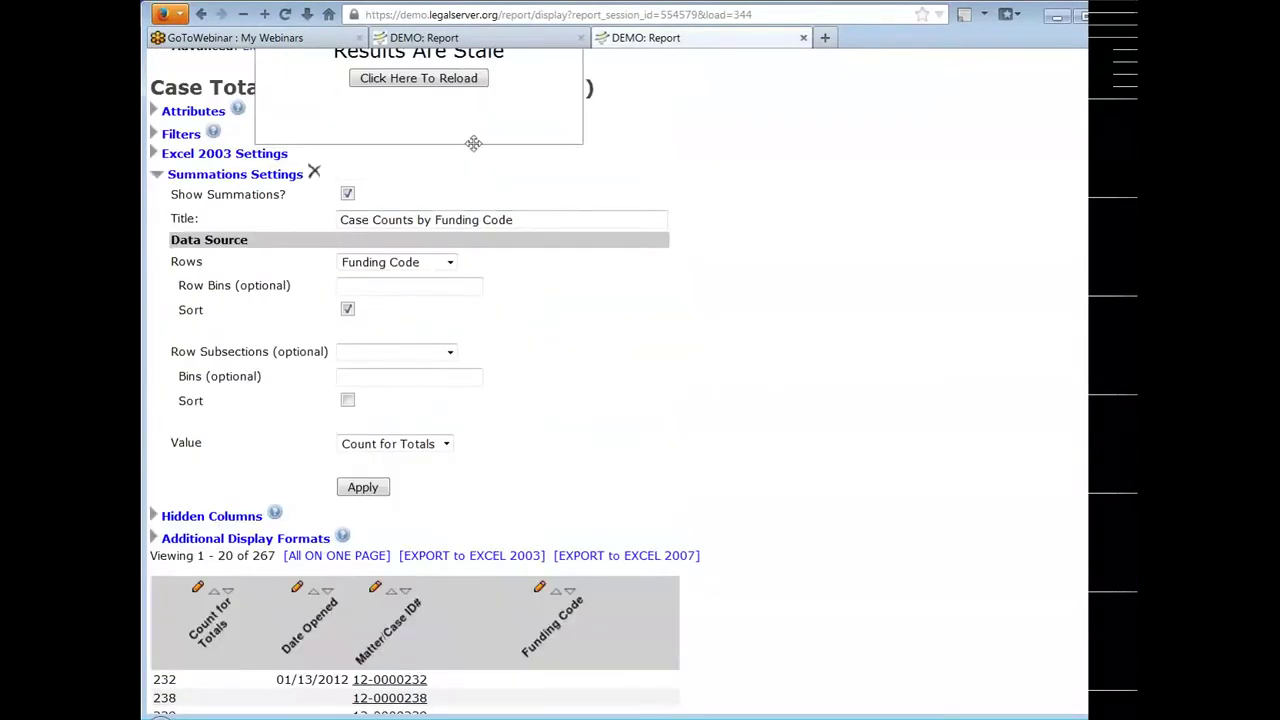
click(416, 78)
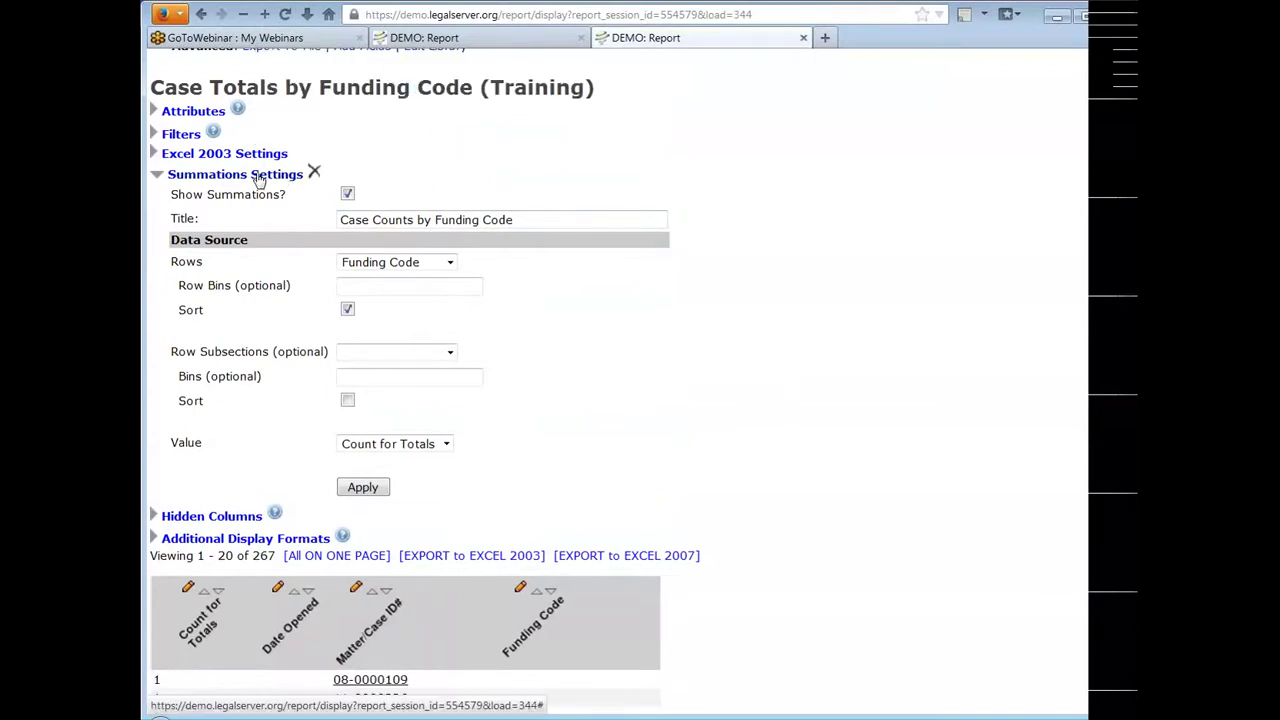
Apply the summations settings, save the report changes and close the report editor
click(366, 491)
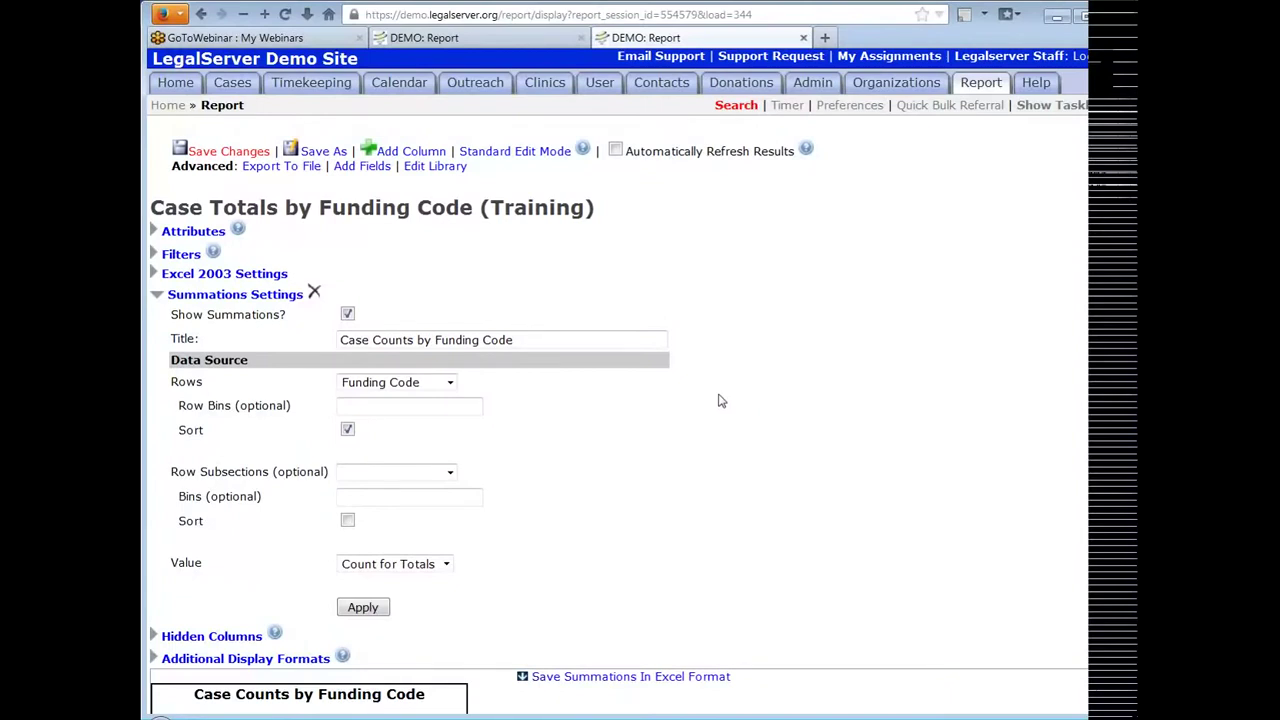
click(241, 155)
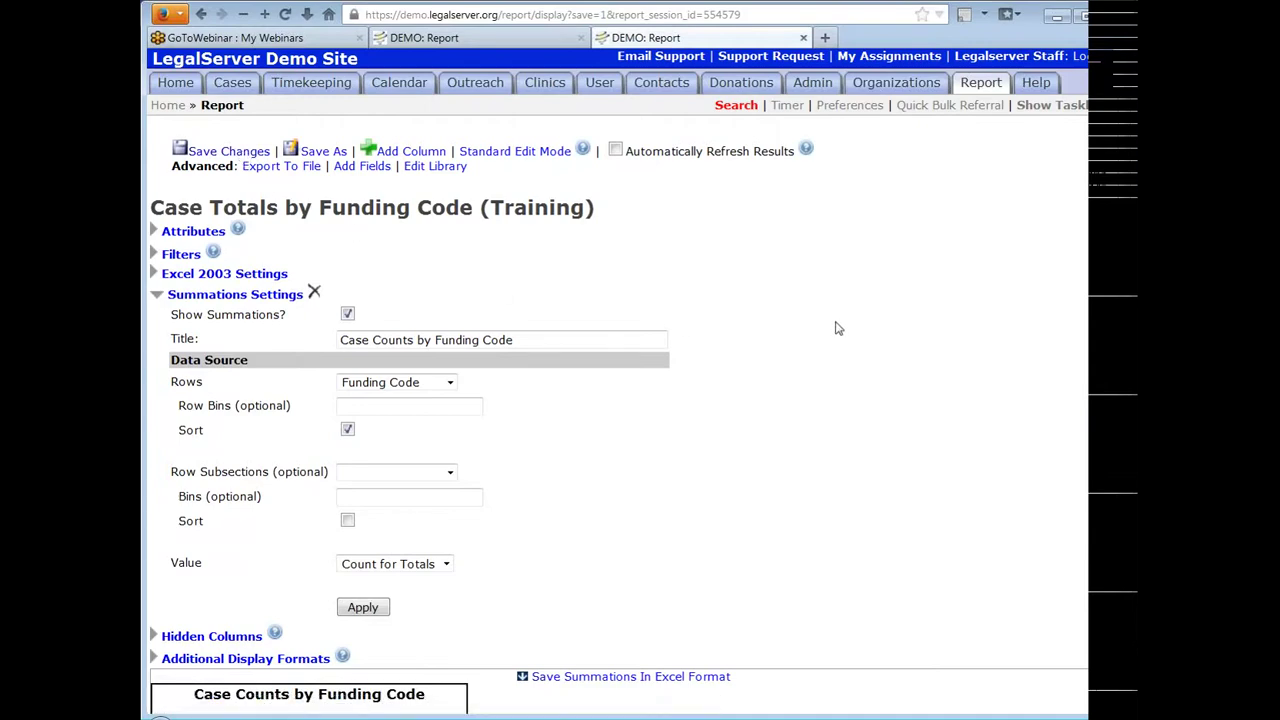
click(803, 37)
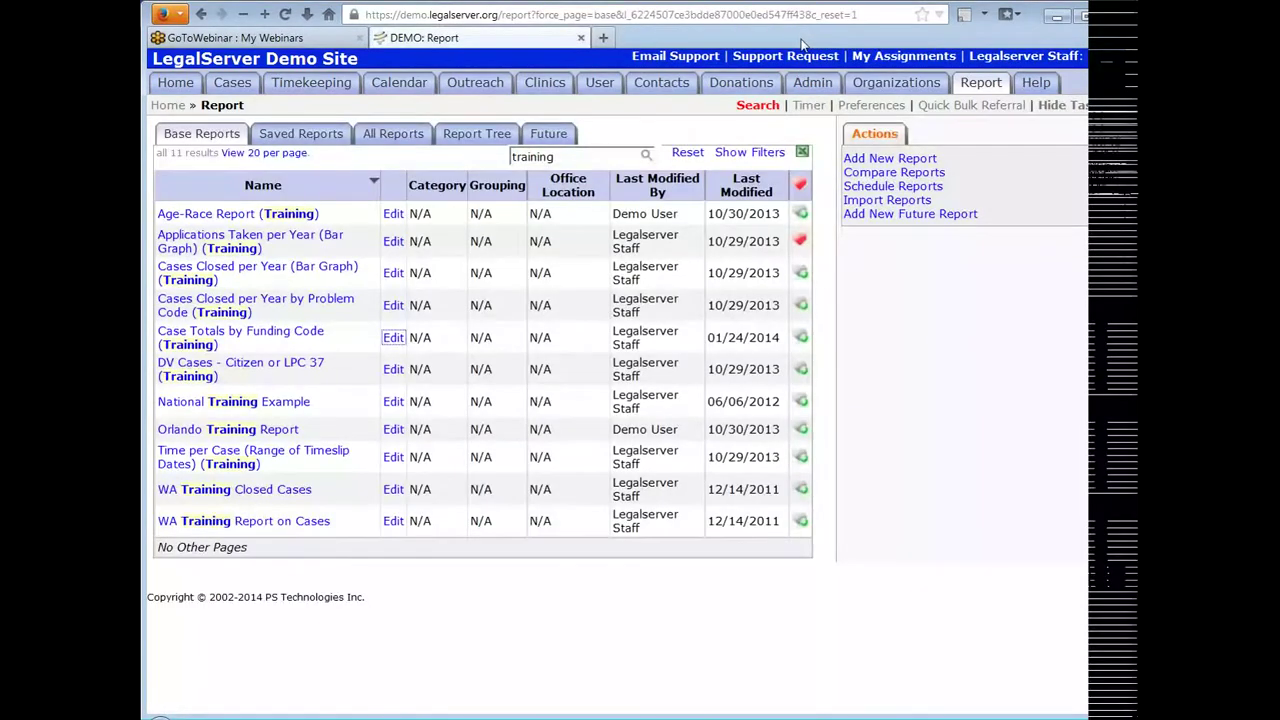
Run the Case Totals by Funding Code (Training) report in a new tab, examine its summations table and close it
right_click(279, 336)
click(362, 342)
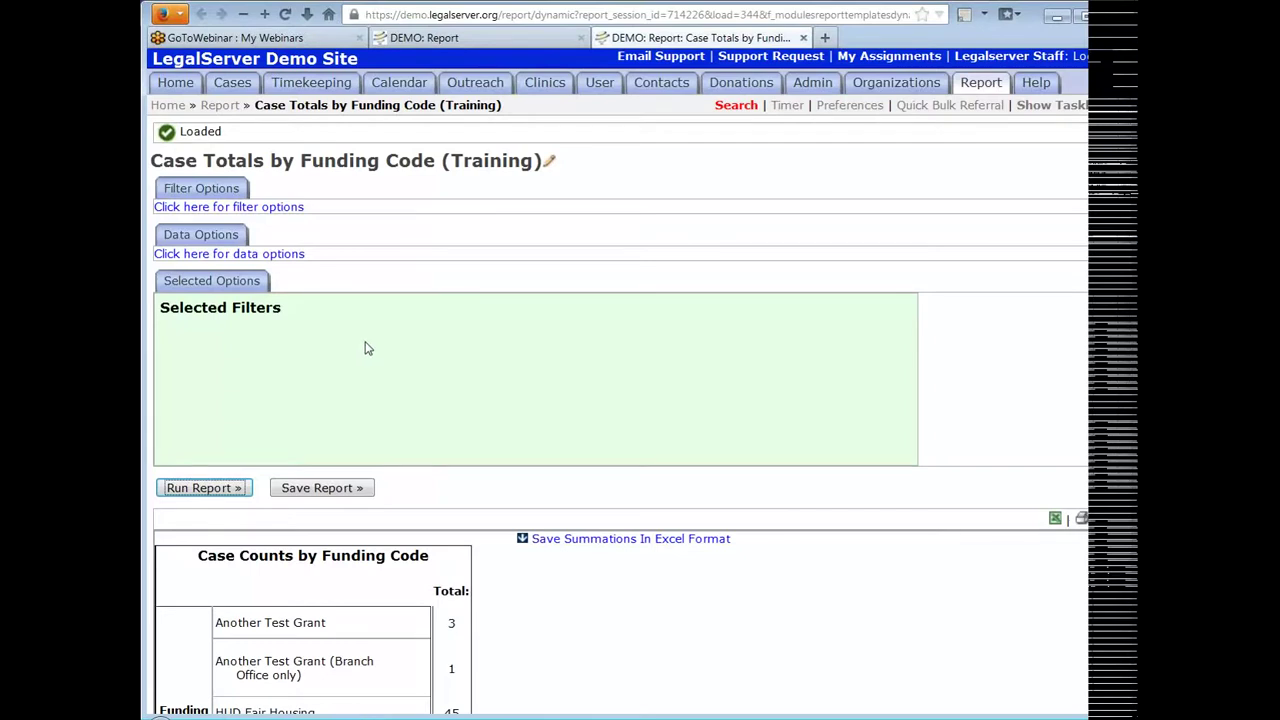
scroll(690, 227, down, 2)
scroll(690, 227, down, 4)
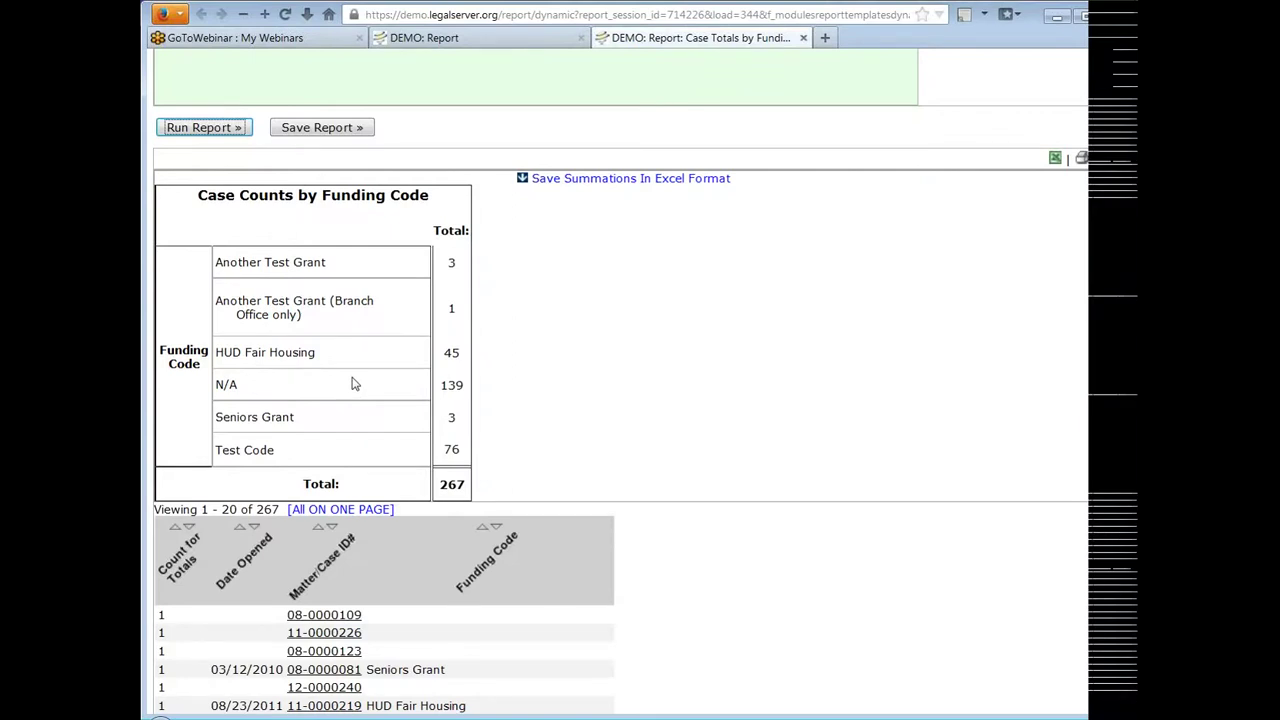
click(803, 38)
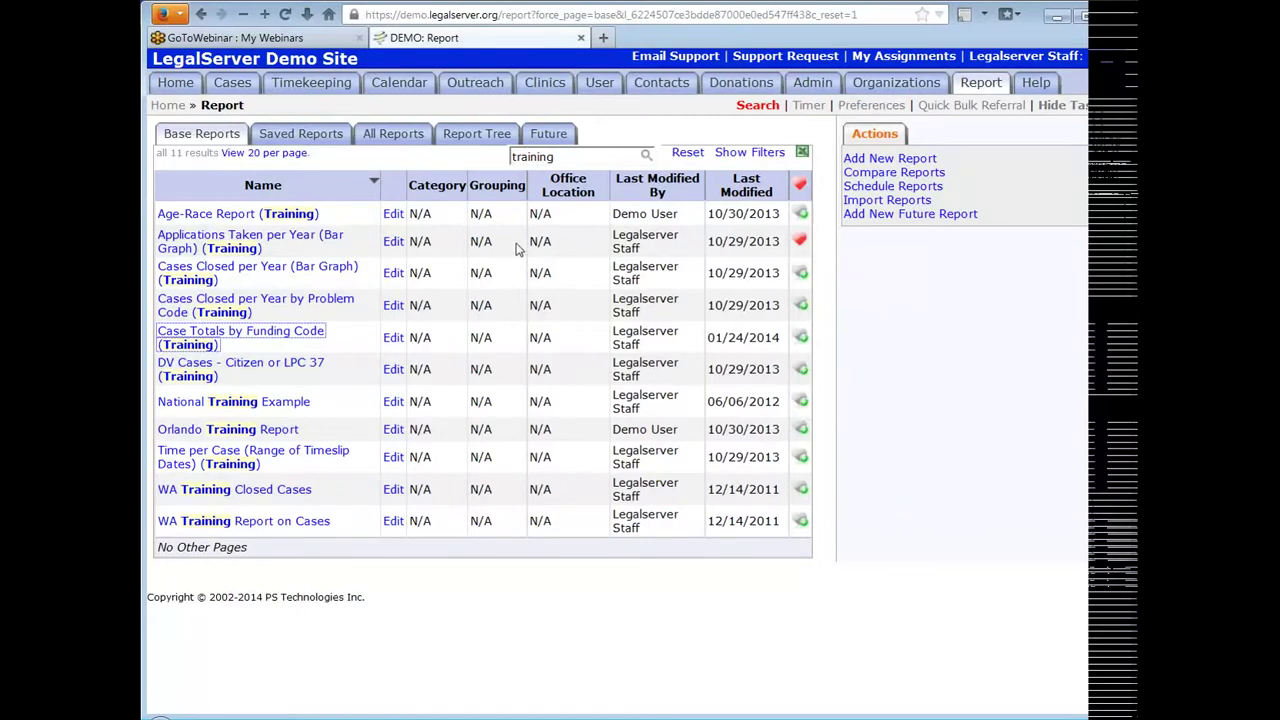
Open the Age-Race Report (Training) for editing in a new tab and expand its crosstab settings
right_click(390, 216)
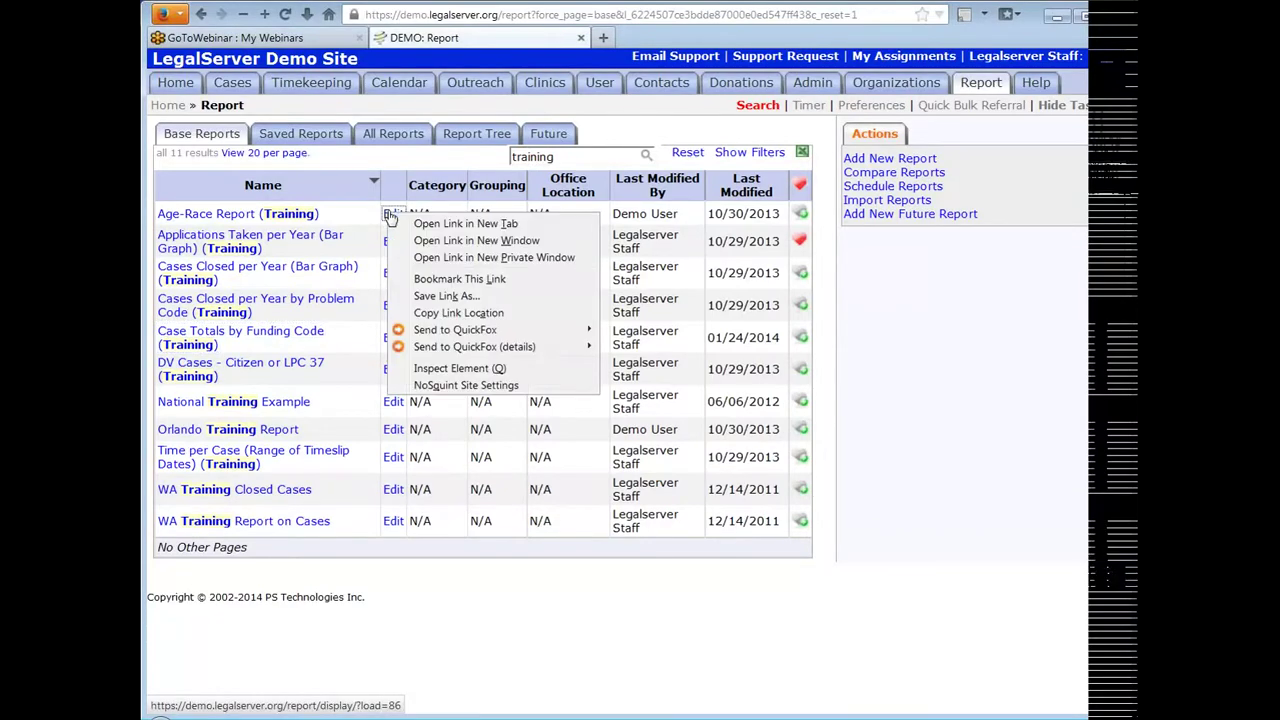
click(430, 224)
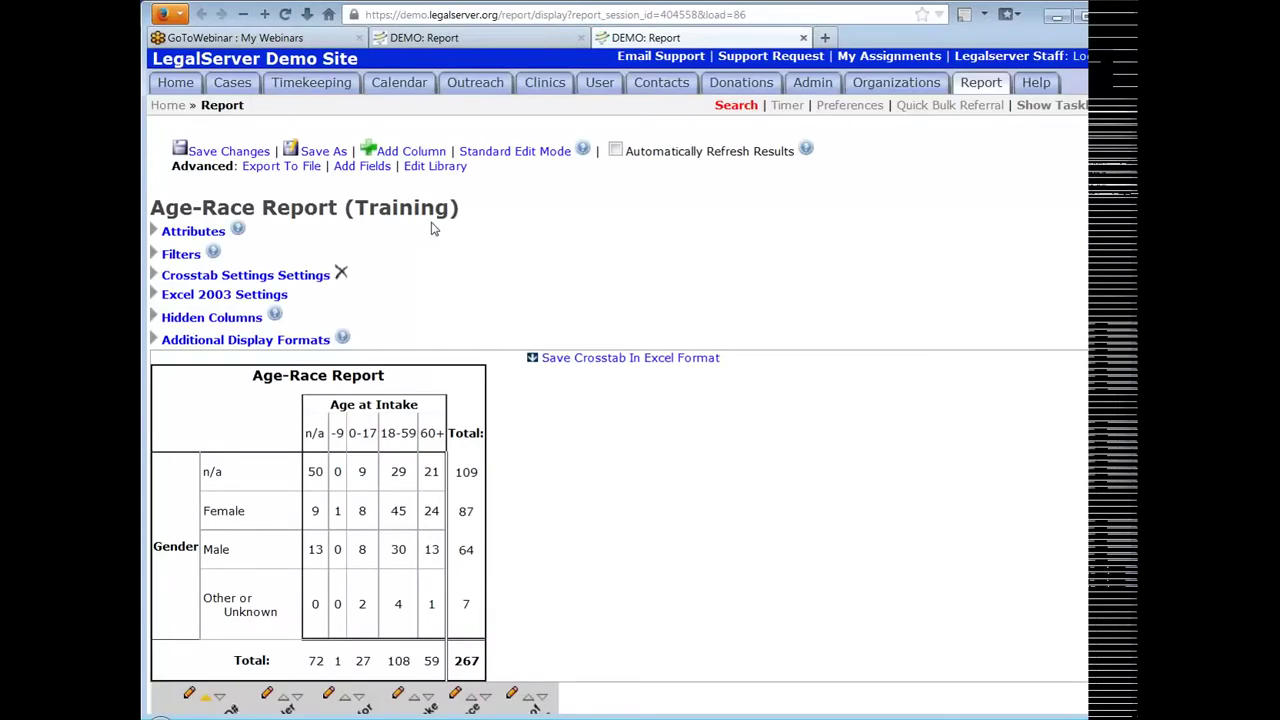
scroll(775, 290, down, 2)
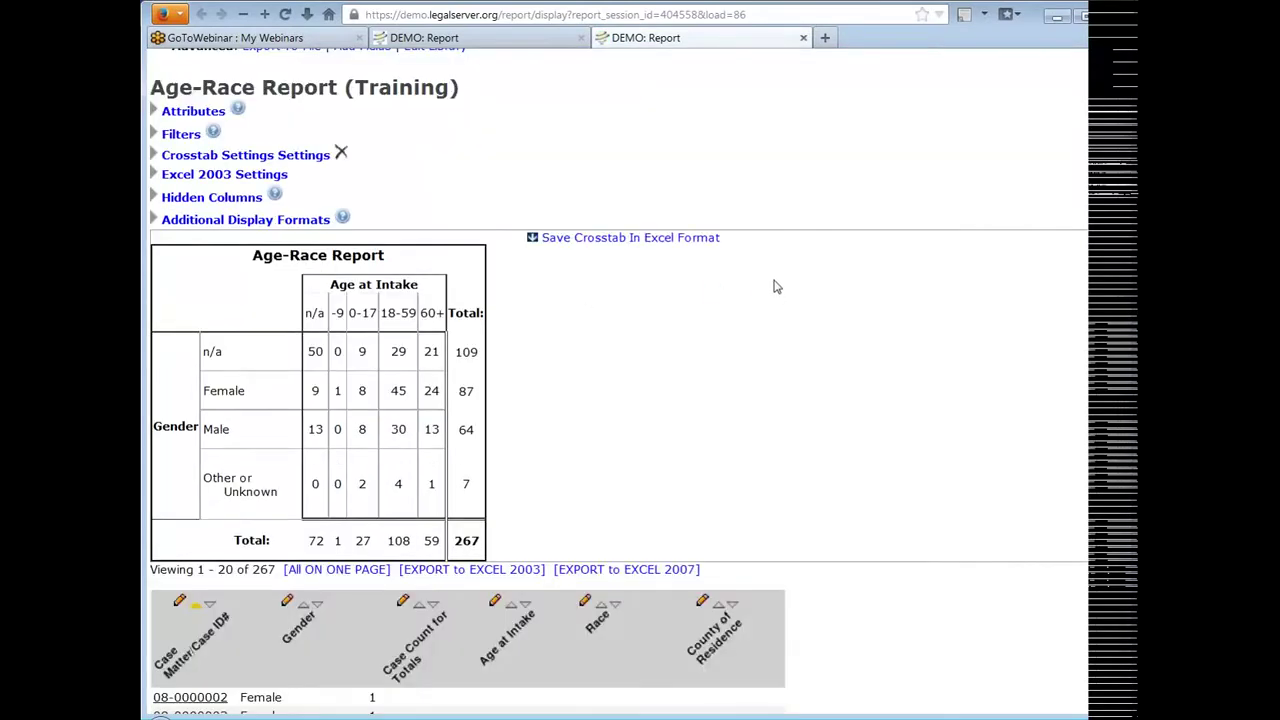
click(235, 160)
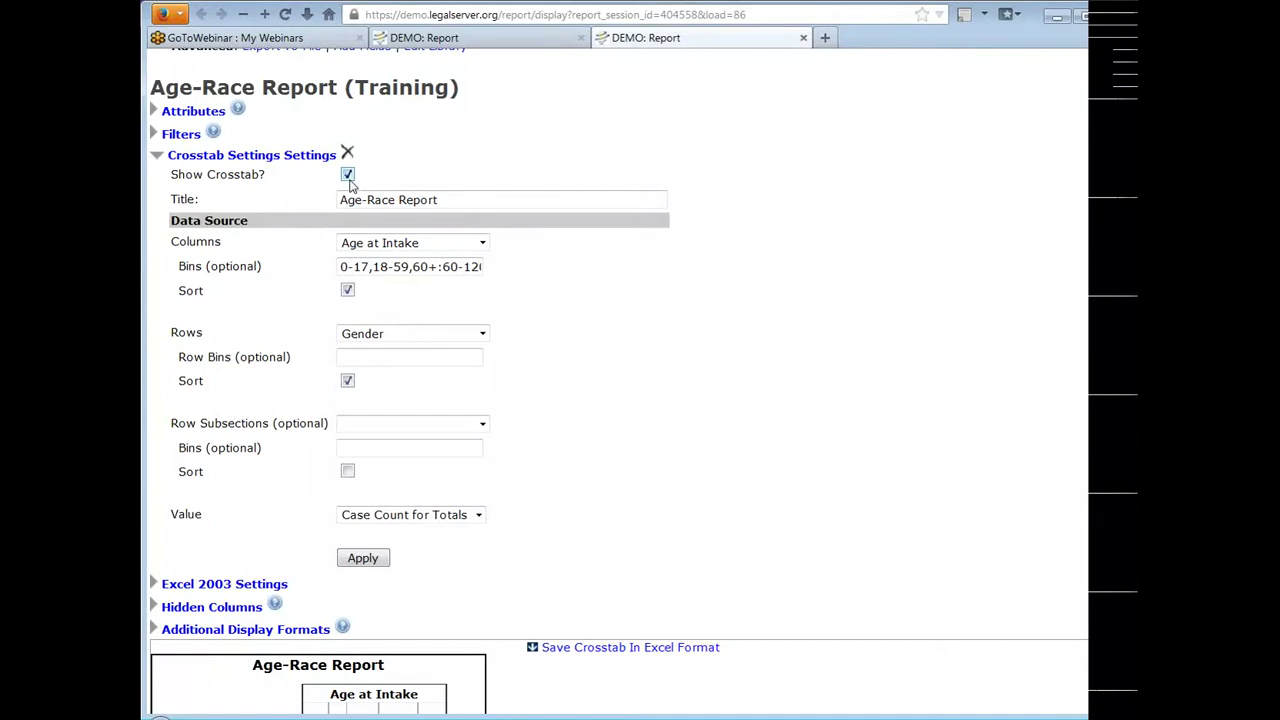
Review the crosstab's title and the fields available for its columns, keeping Age at Intake
click(440, 199)
click(482, 247)
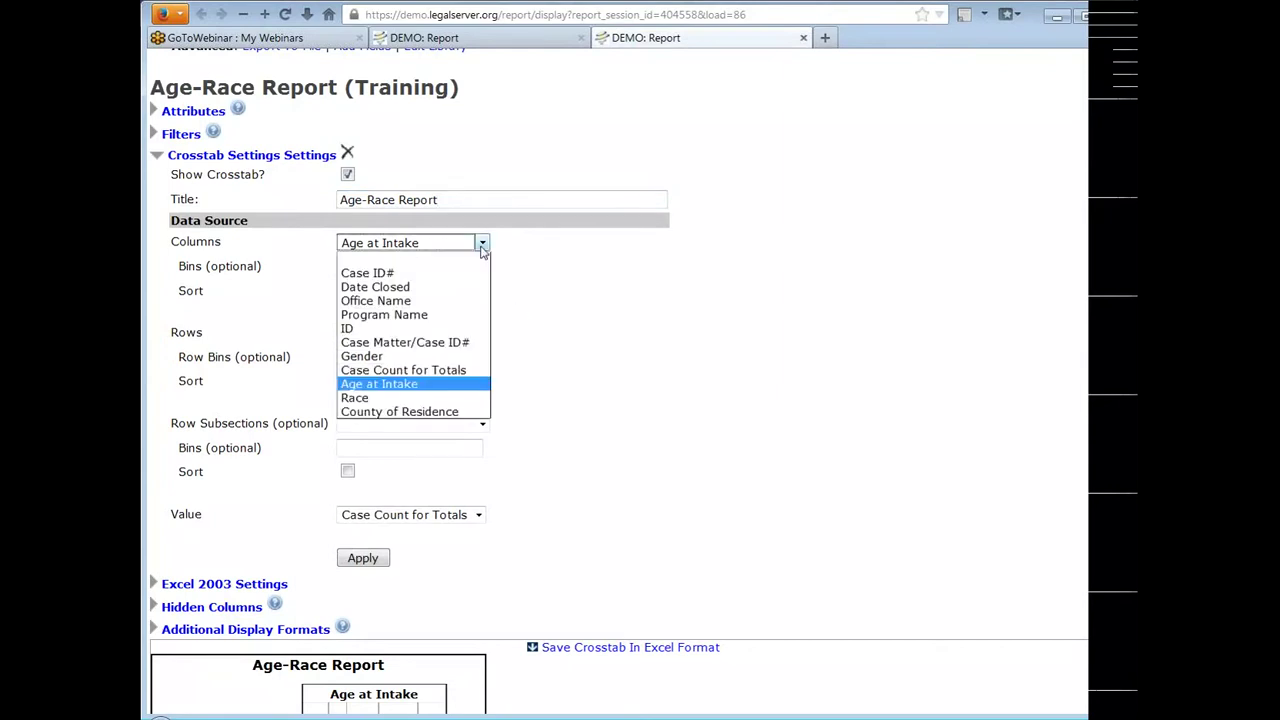
click(482, 250)
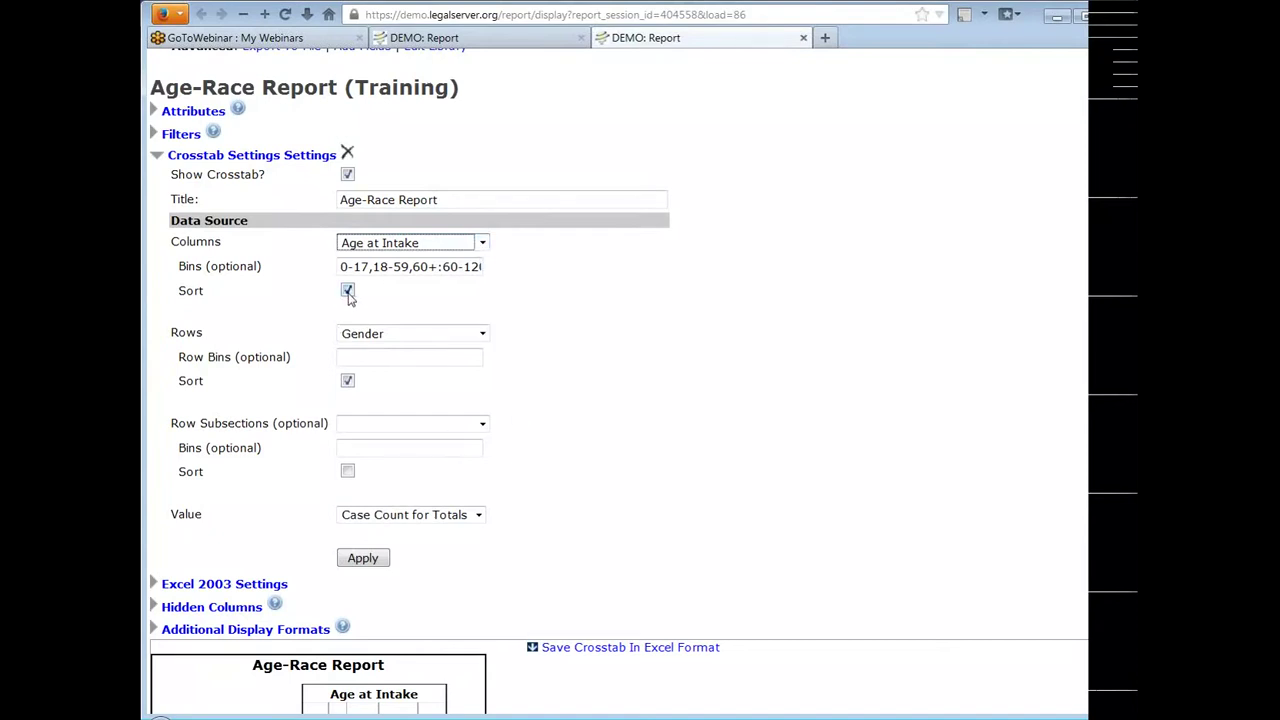
Set the crosstab rows to Race and select Case Count for Totals as the value
click(482, 334)
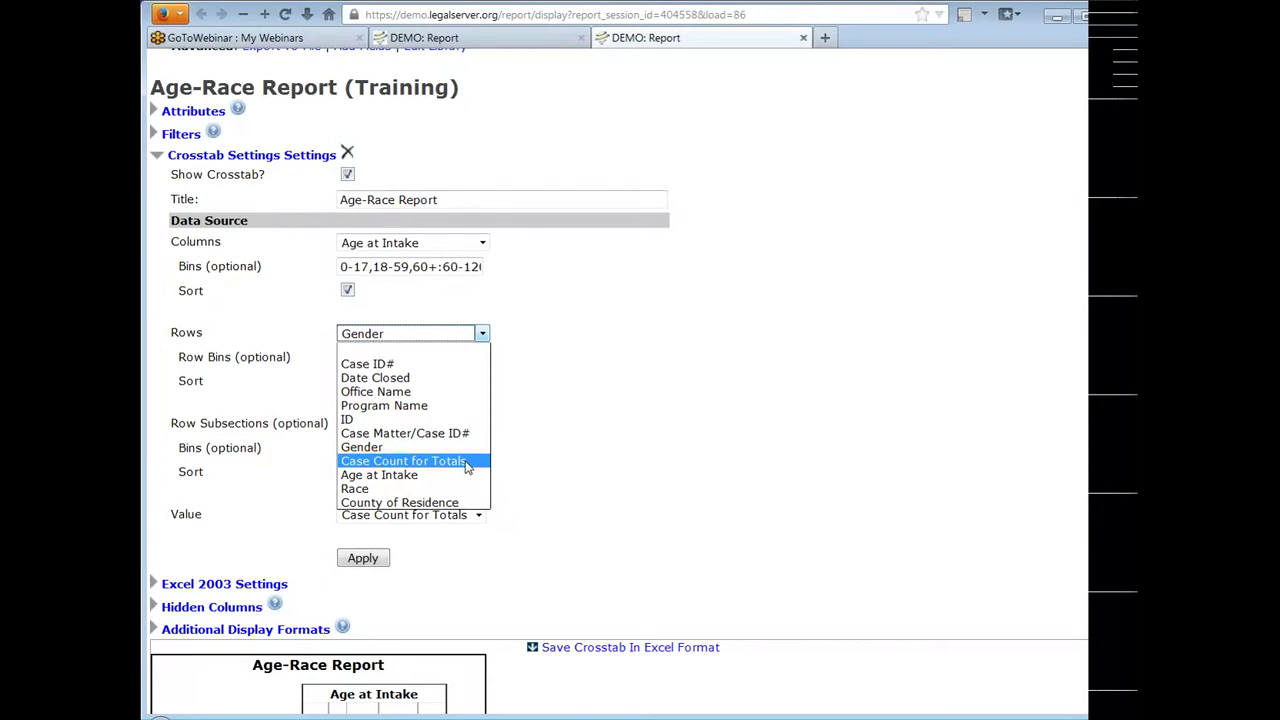
click(472, 488)
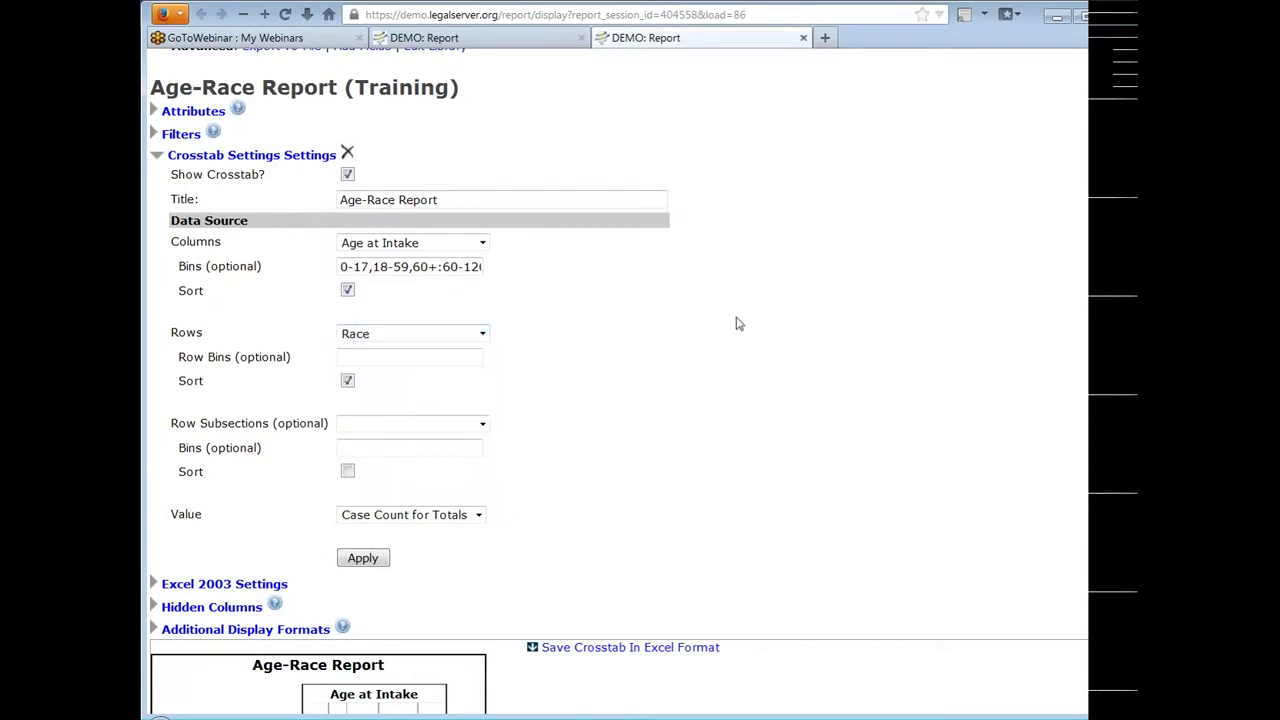
scroll(631, 319, down, 4)
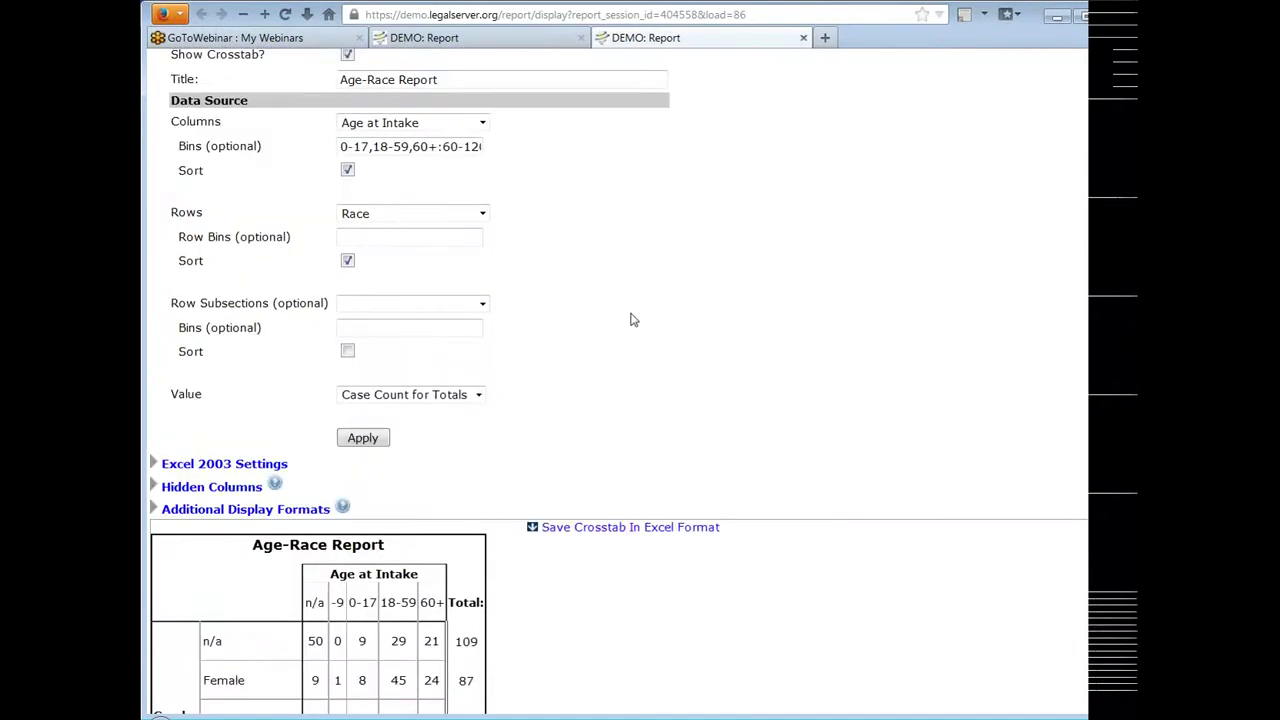
click(477, 276)
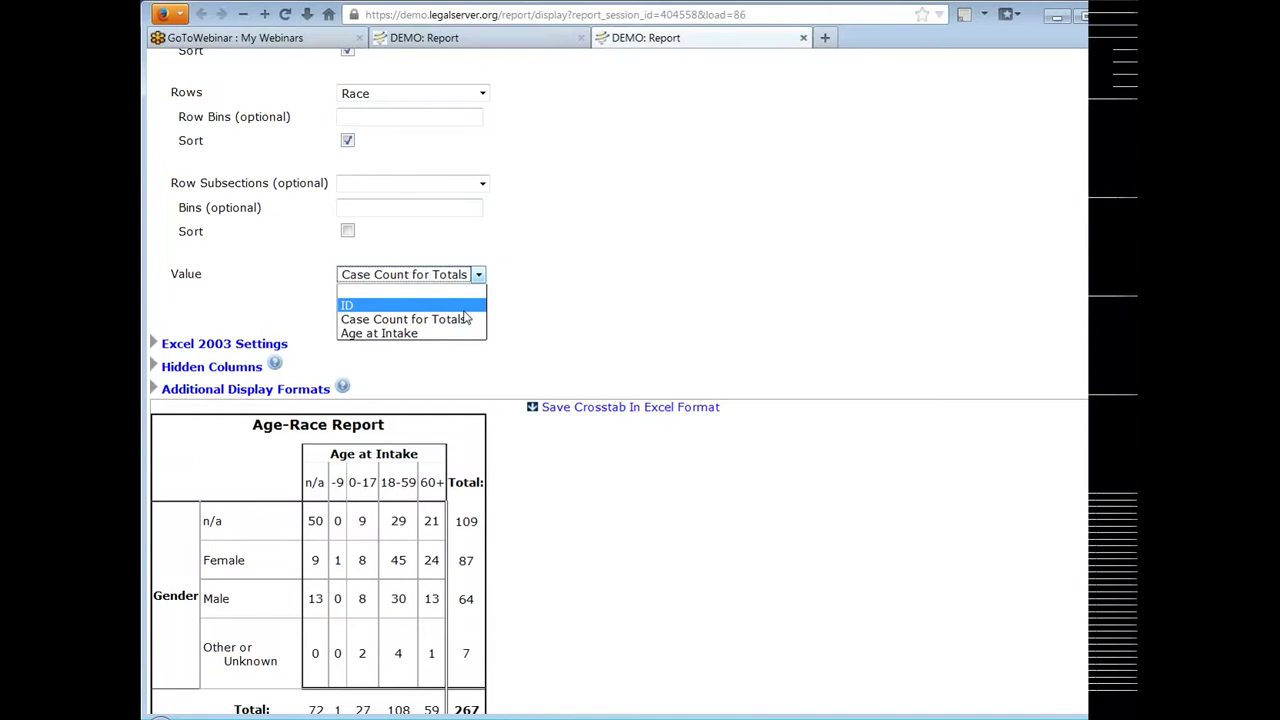
click(464, 319)
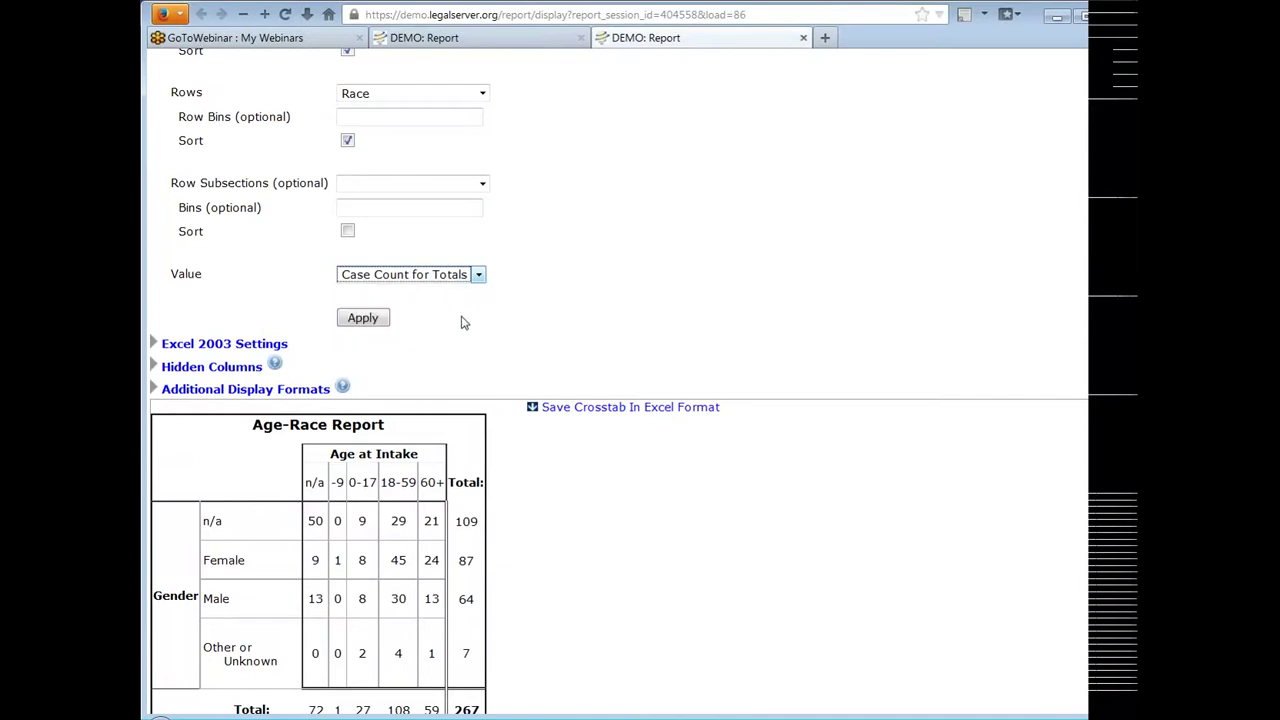
scroll(741, 285, down, 2)
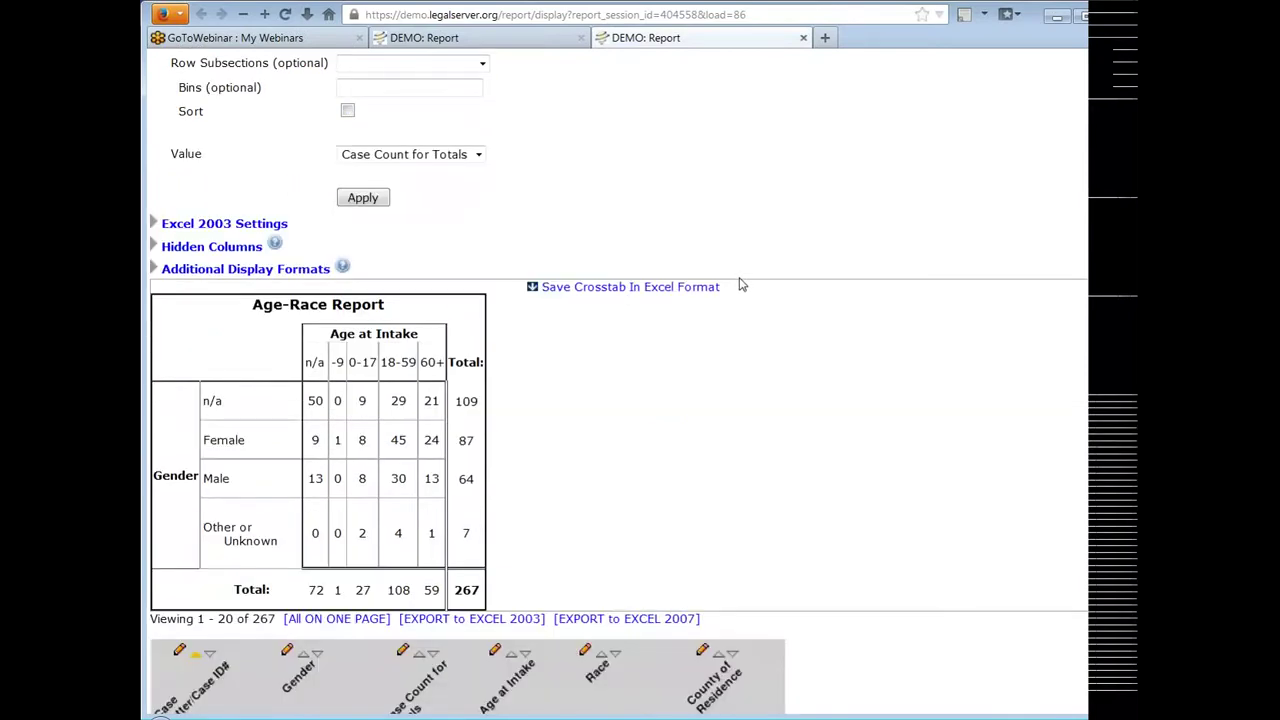
Apply the crosstab settings and examine the regenerated table of race by age at intake
scroll(741, 285, down, 4)
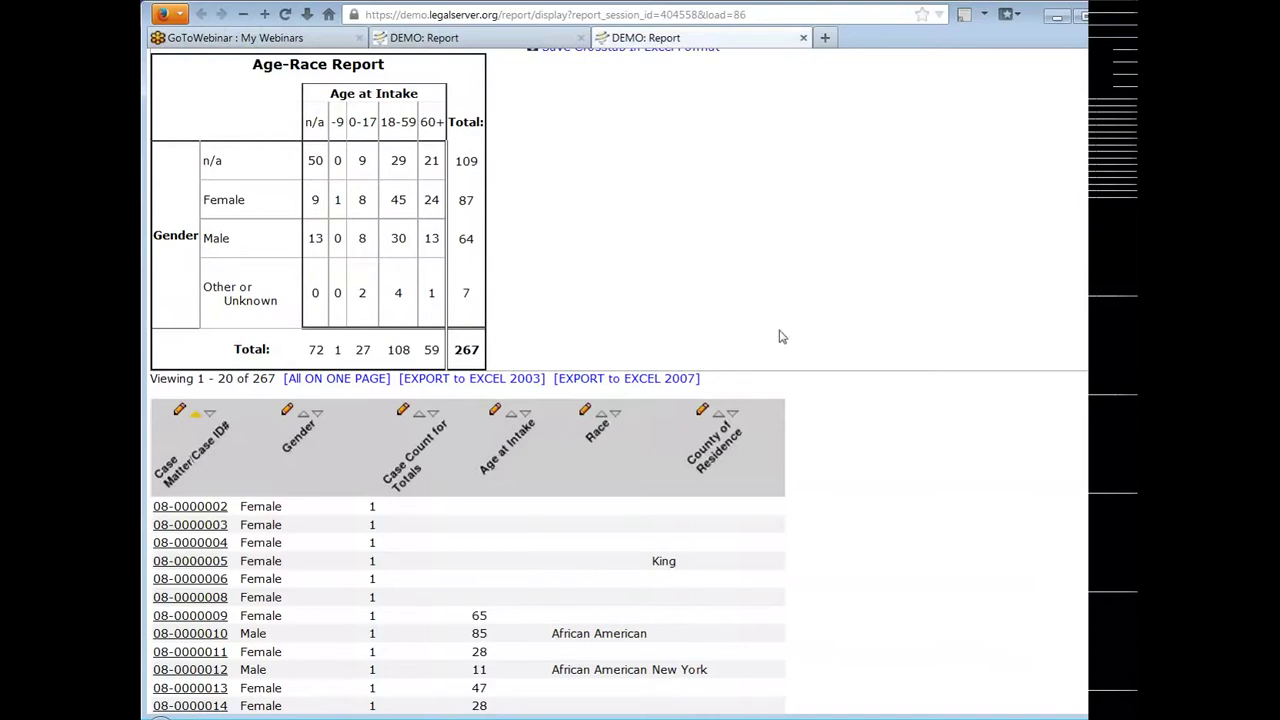
scroll(780, 330, up, 5)
scroll(782, 323, up, 3)
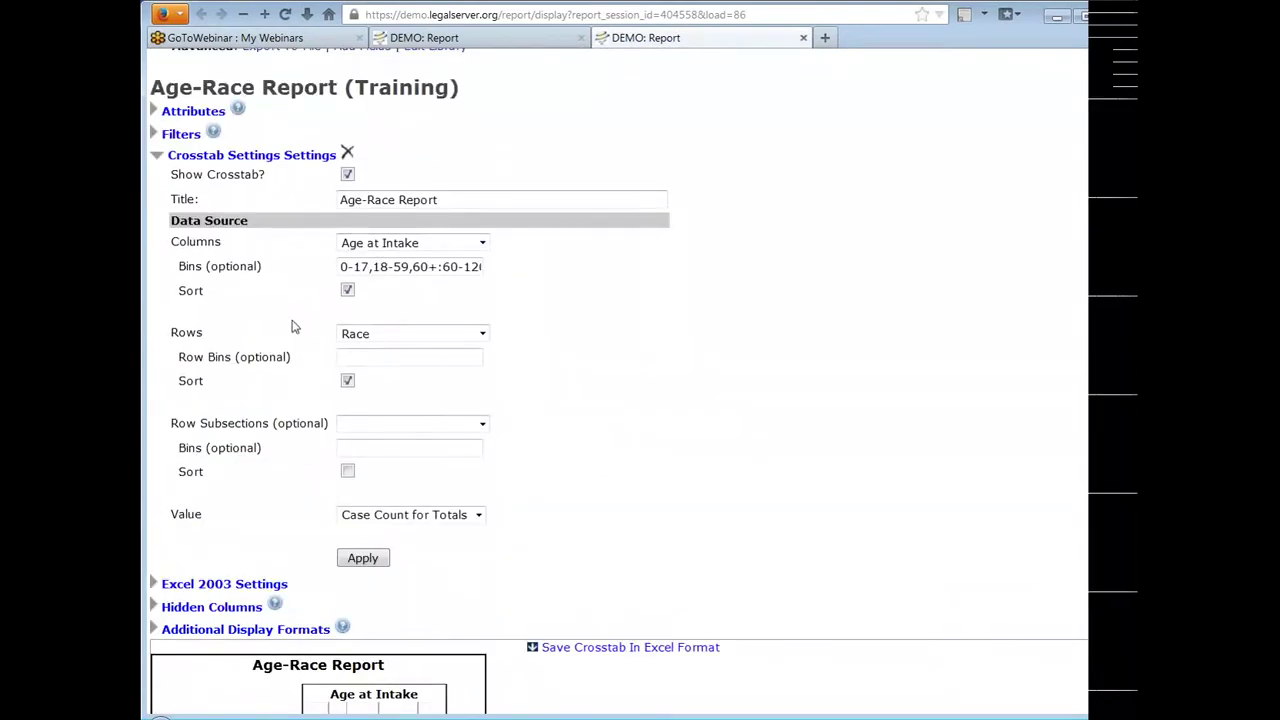
click(364, 559)
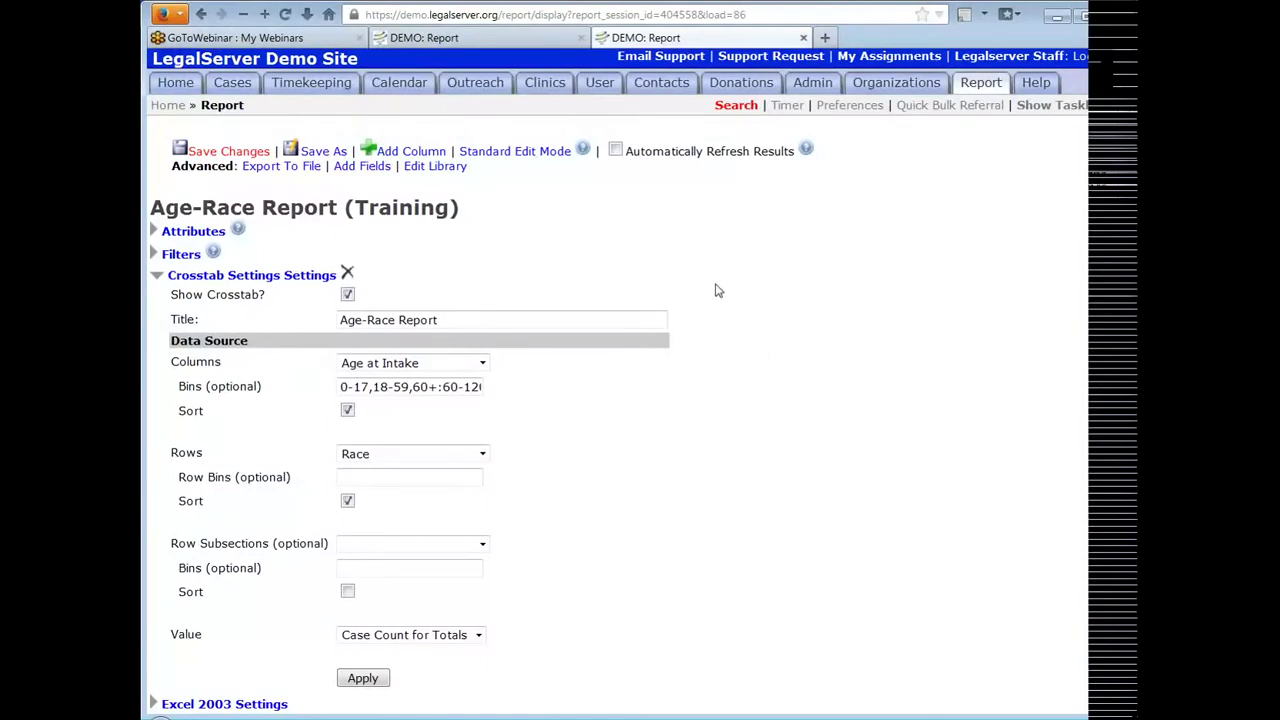
scroll(715, 290, down, 8)
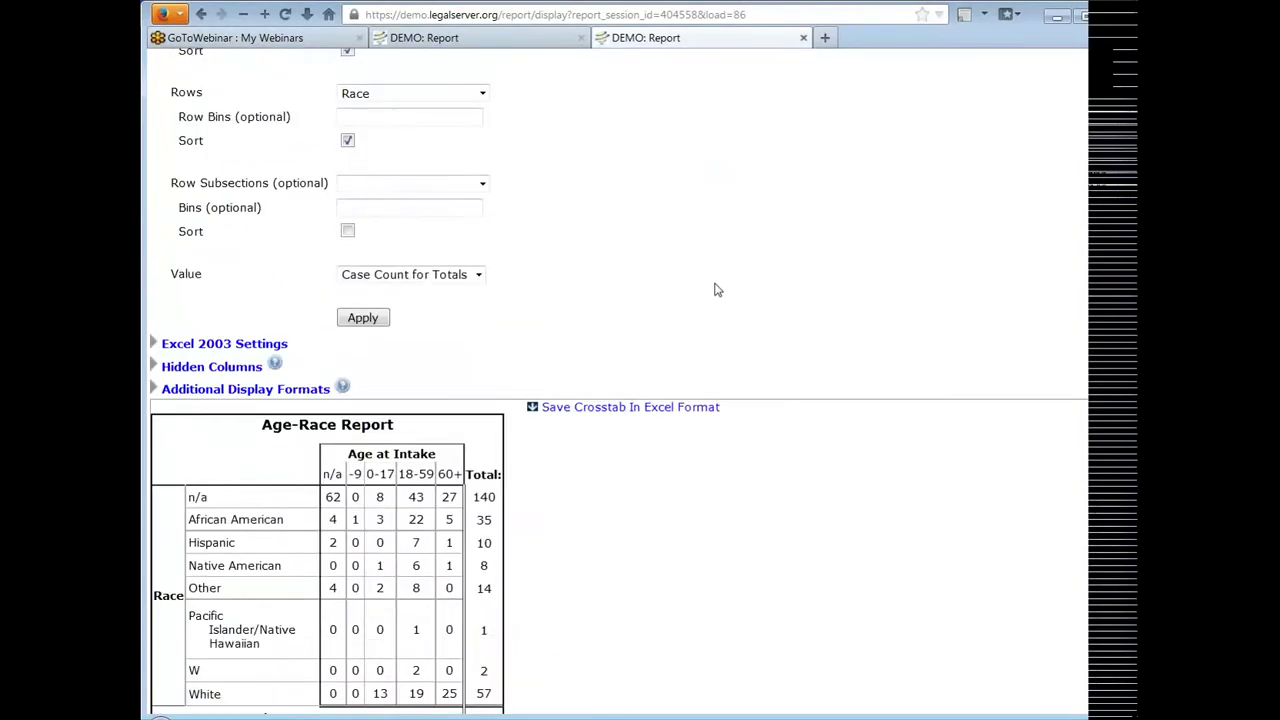
scroll(715, 290, up, 2)
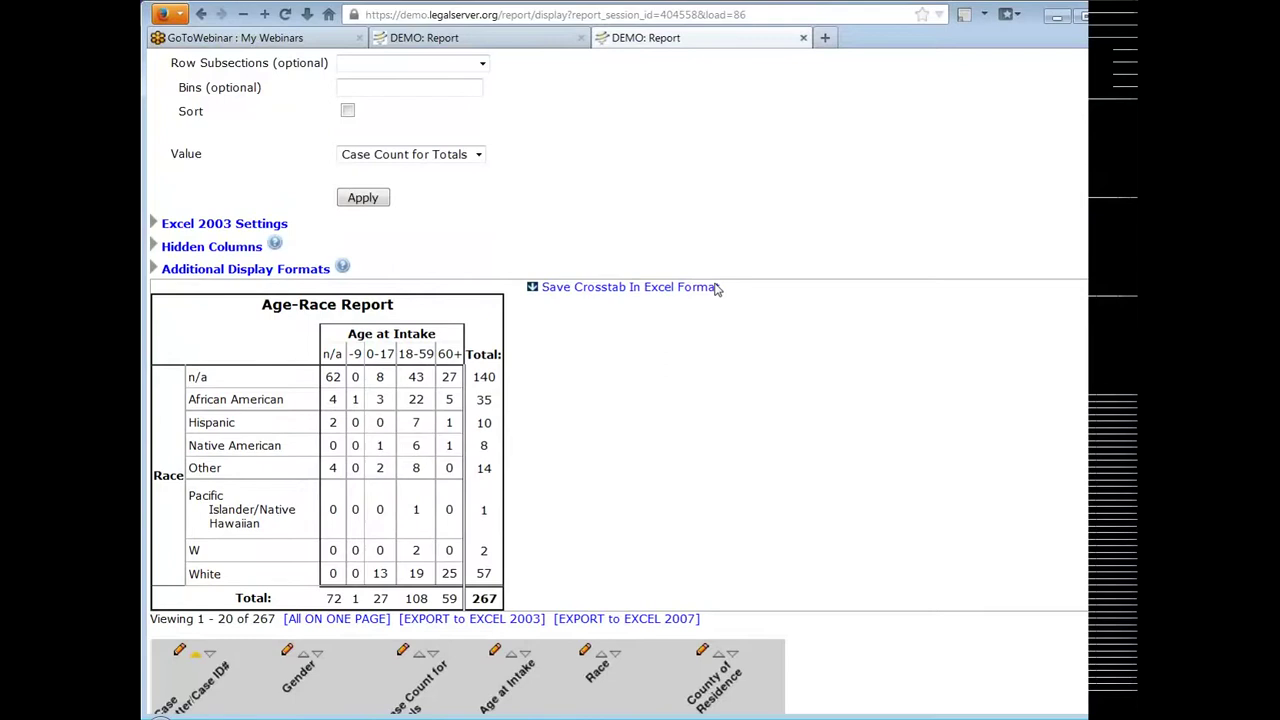
Switch the crosstab rows to Gender, apply the settings and examine the resulting table
scroll(716, 288, up, 5)
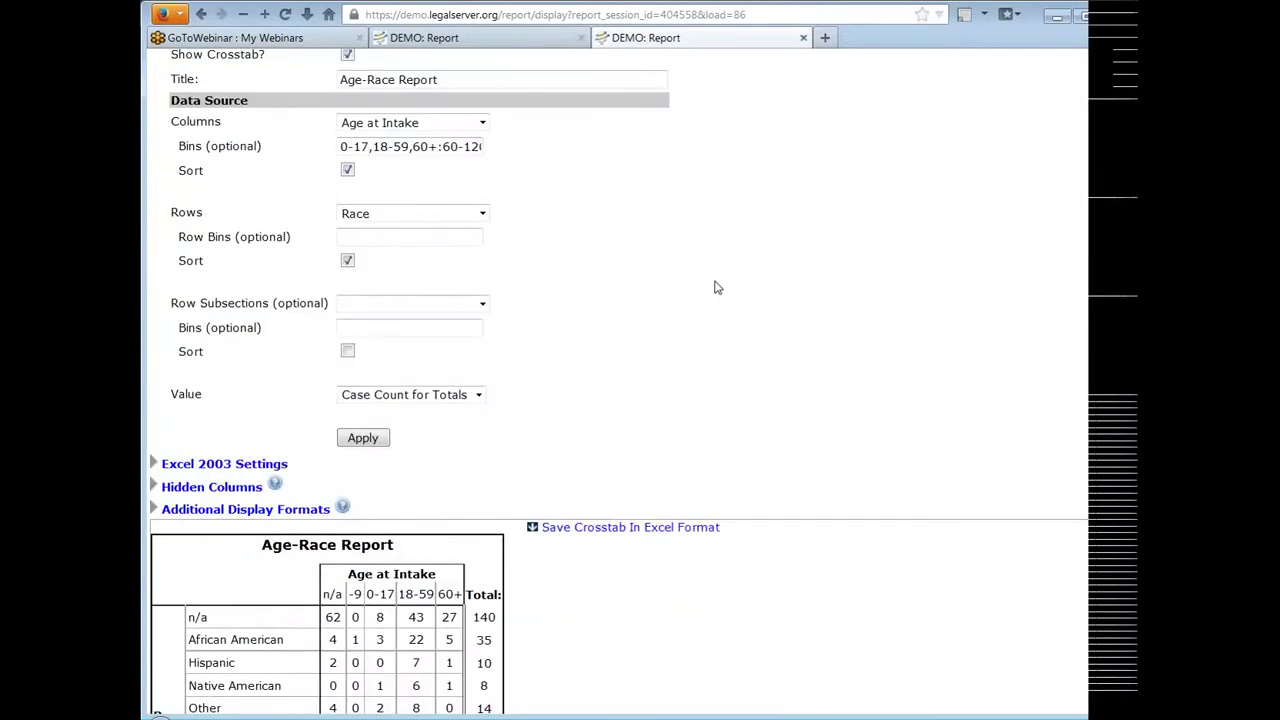
click(458, 215)
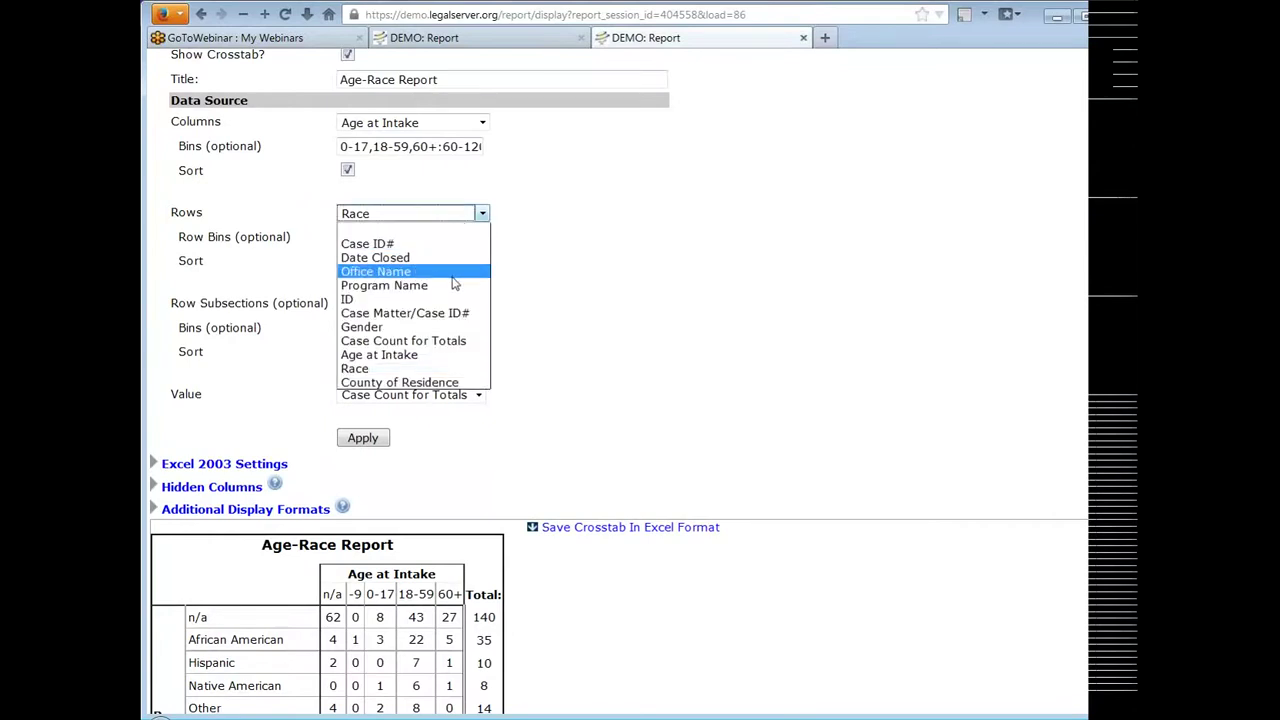
click(452, 328)
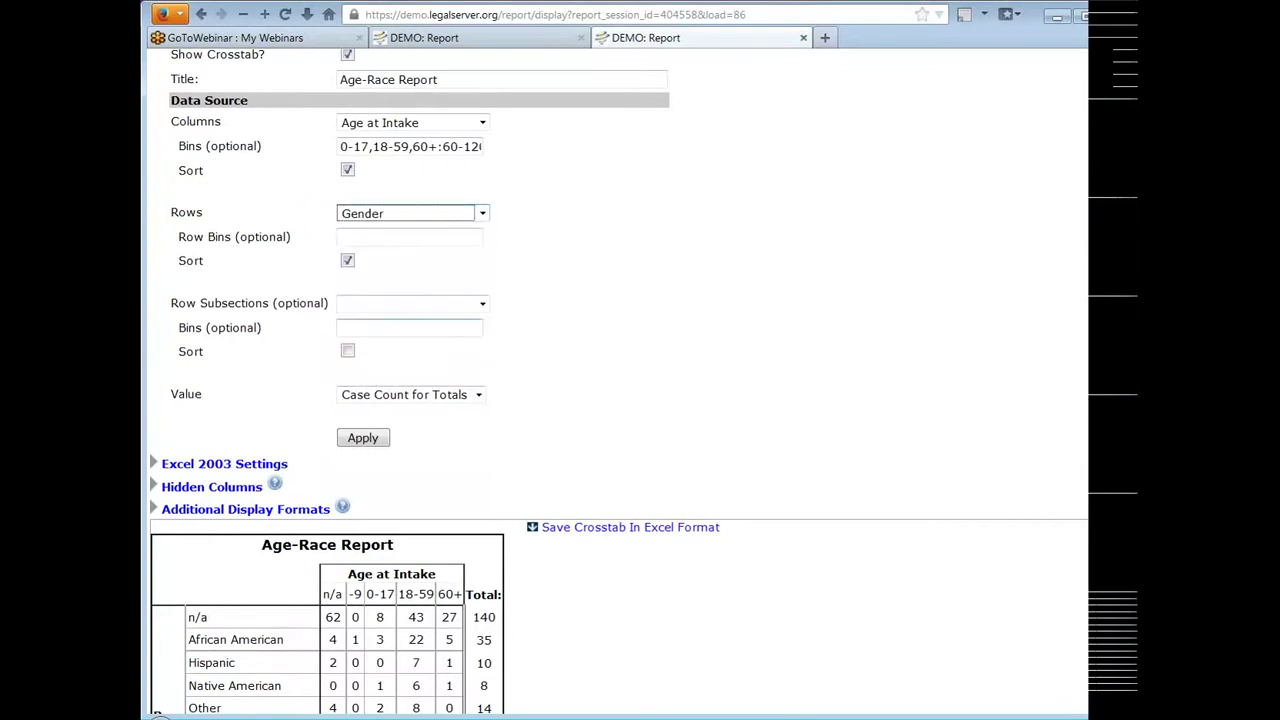
click(367, 443)
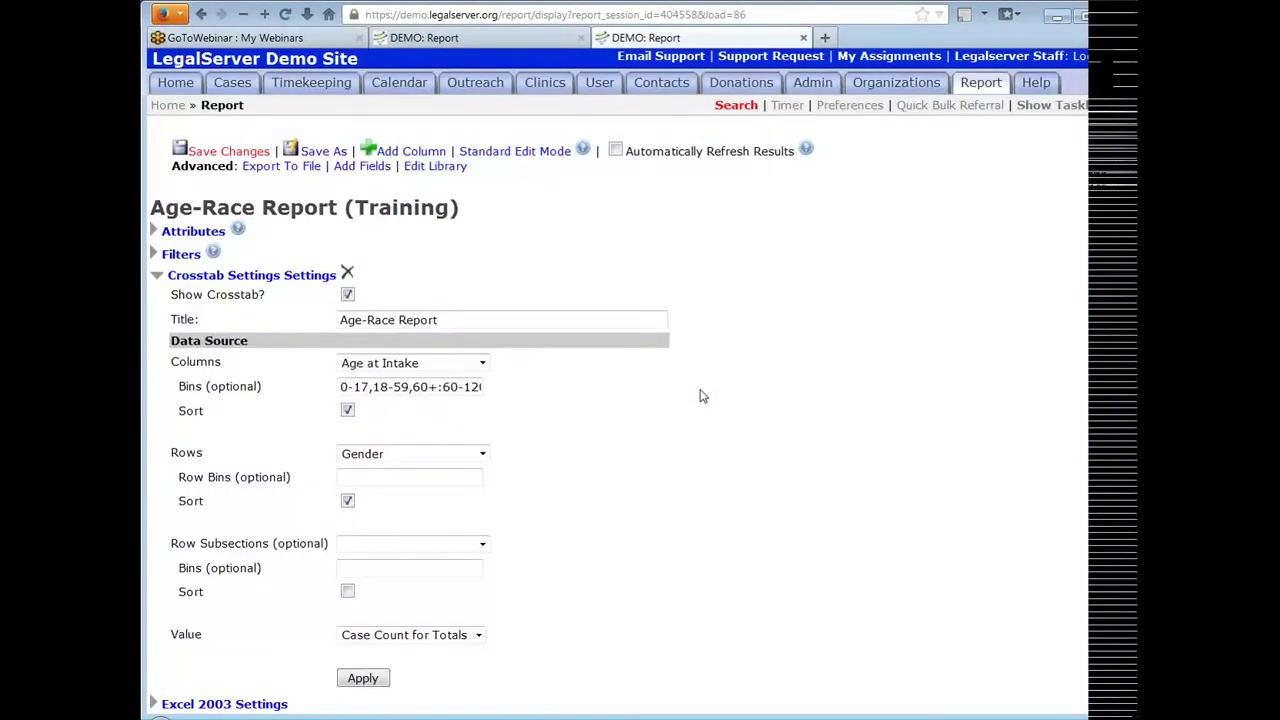
scroll(710, 392, down, 2)
scroll(717, 387, down, 8)
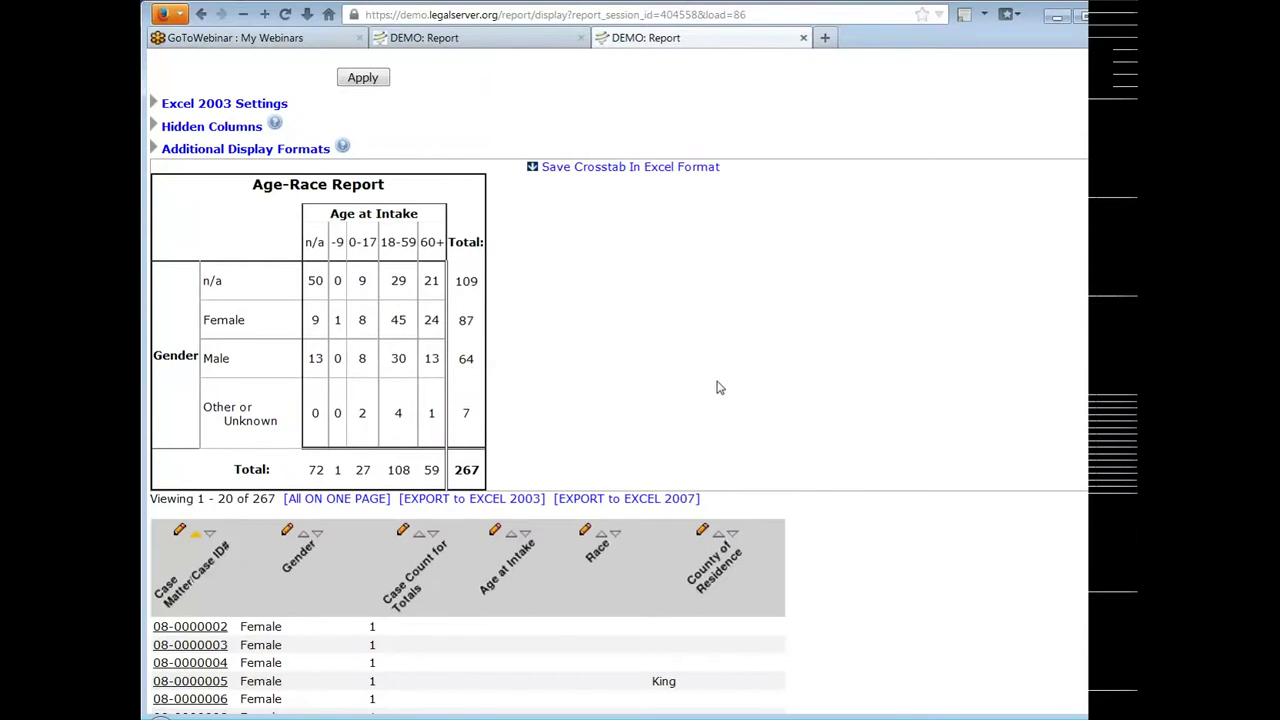
scroll(717, 387, up, 2)
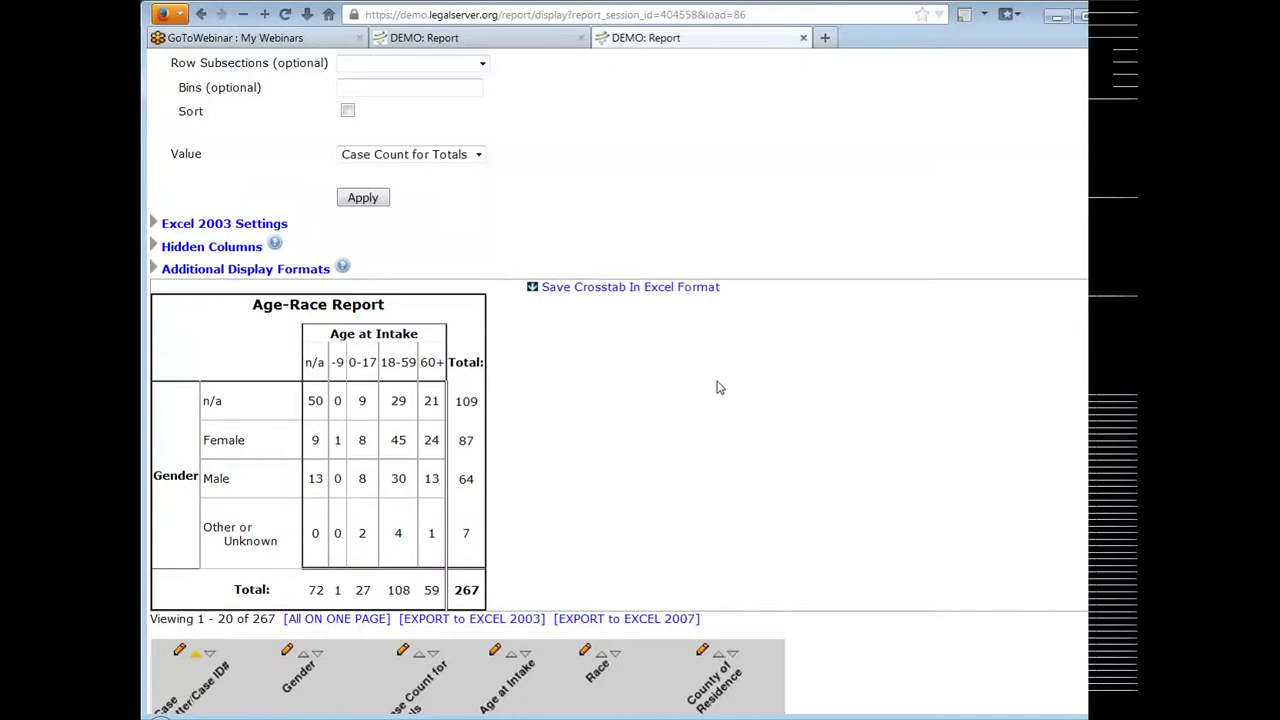
Change the crosstab rows to County of Residence, apply the settings and examine the table by county
scroll(717, 387, up, 4)
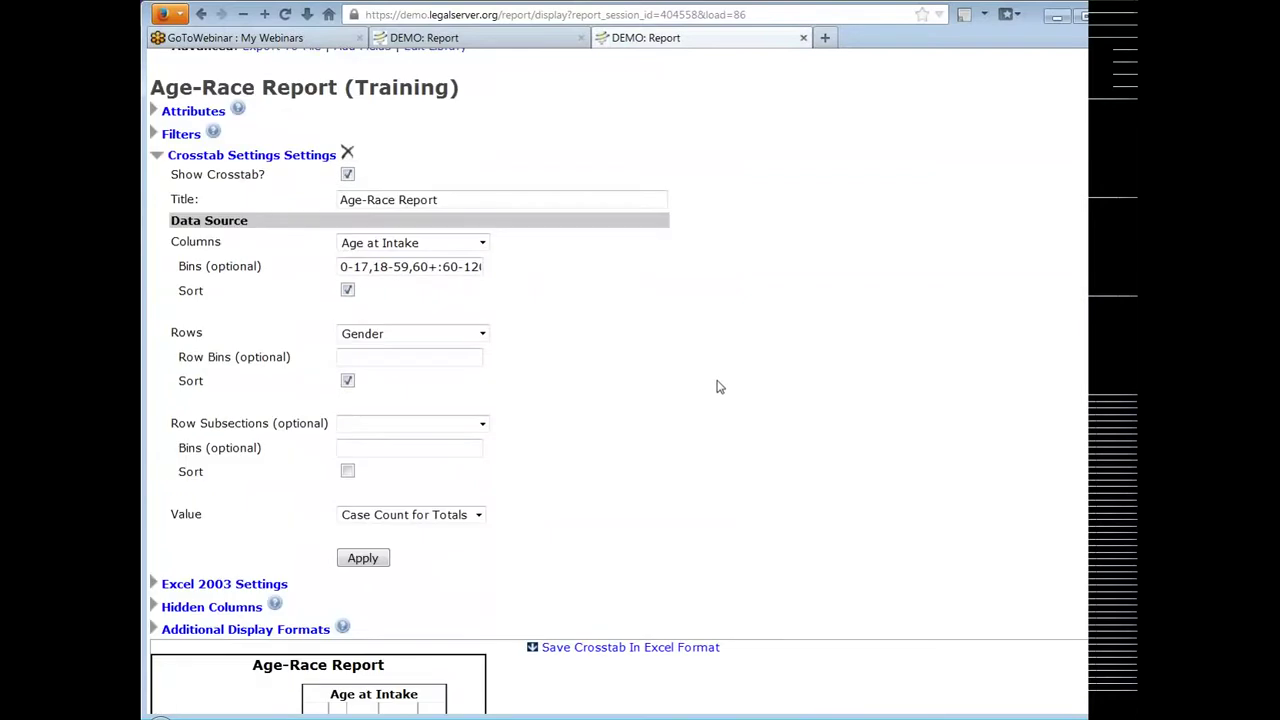
click(450, 334)
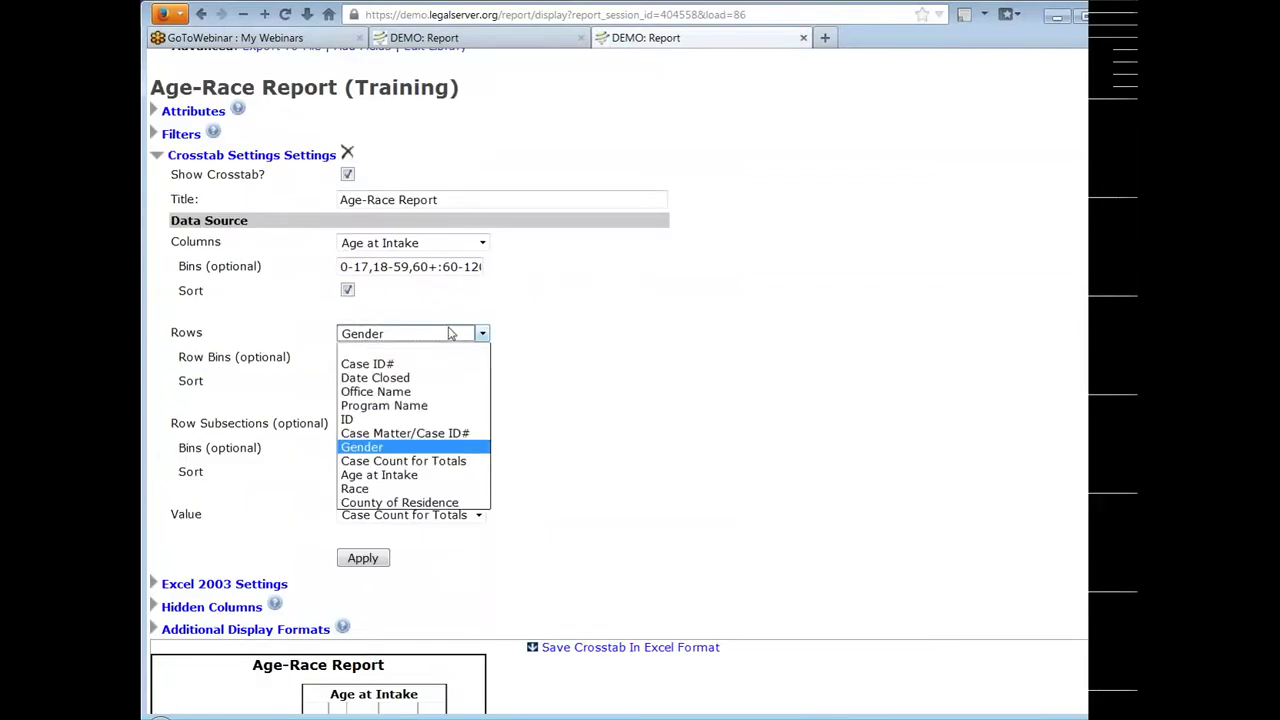
click(399, 502)
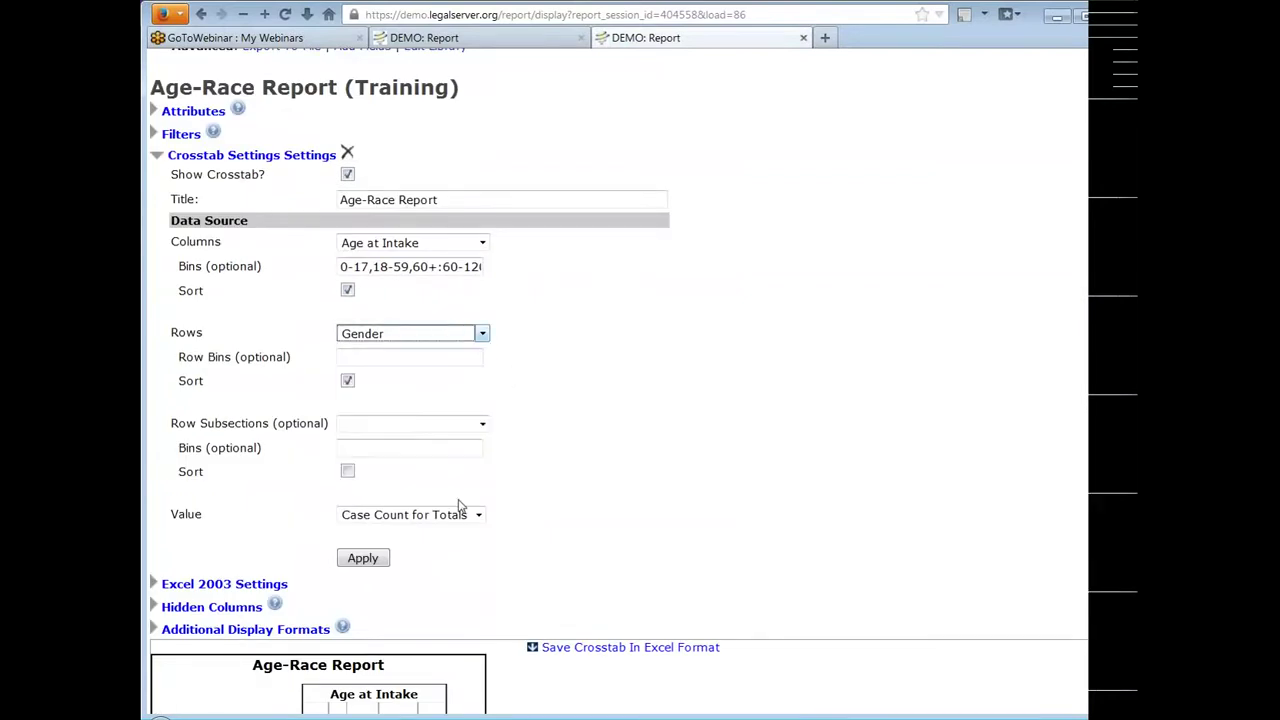
click(800, 346)
scroll(785, 321, down, 3)
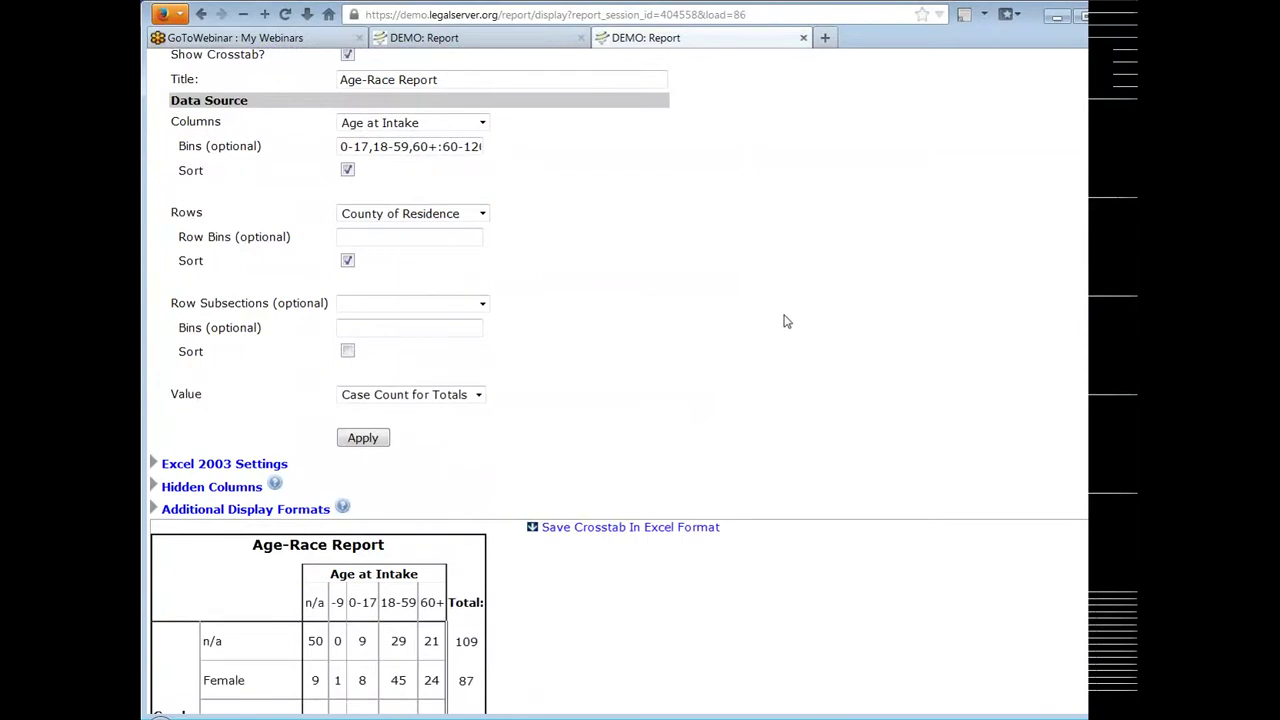
click(364, 440)
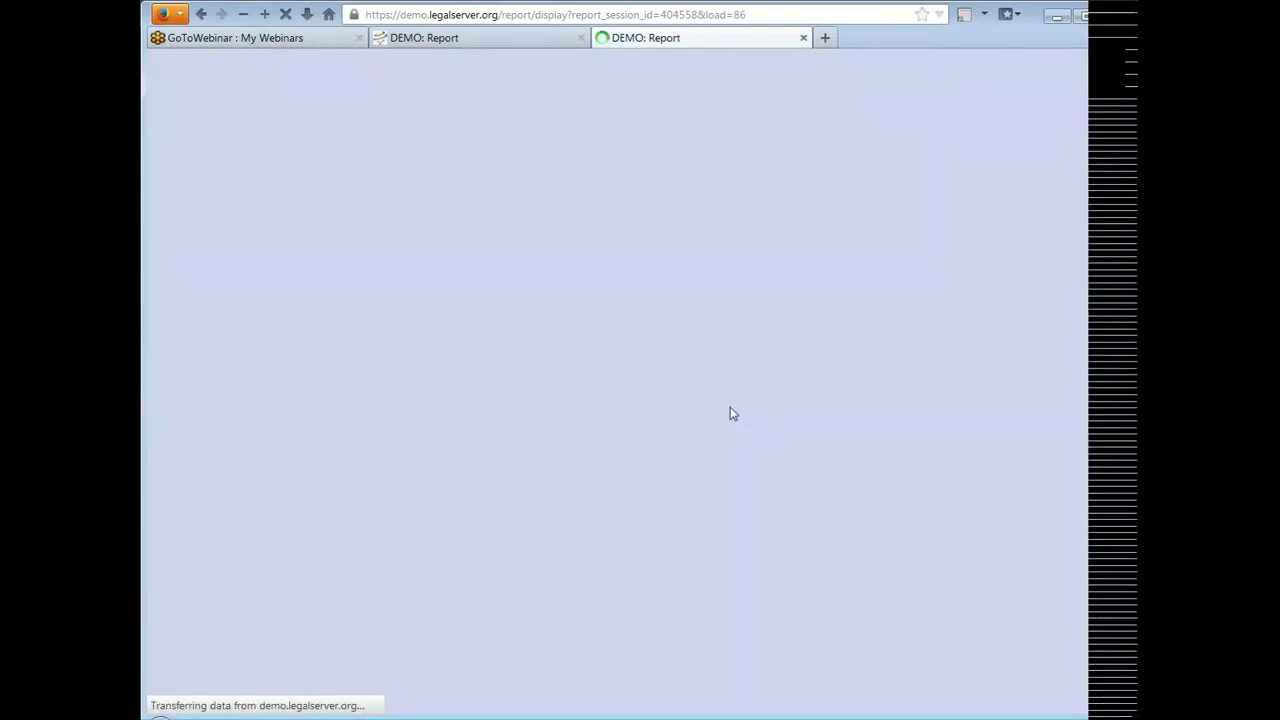
scroll(764, 372, down, 6)
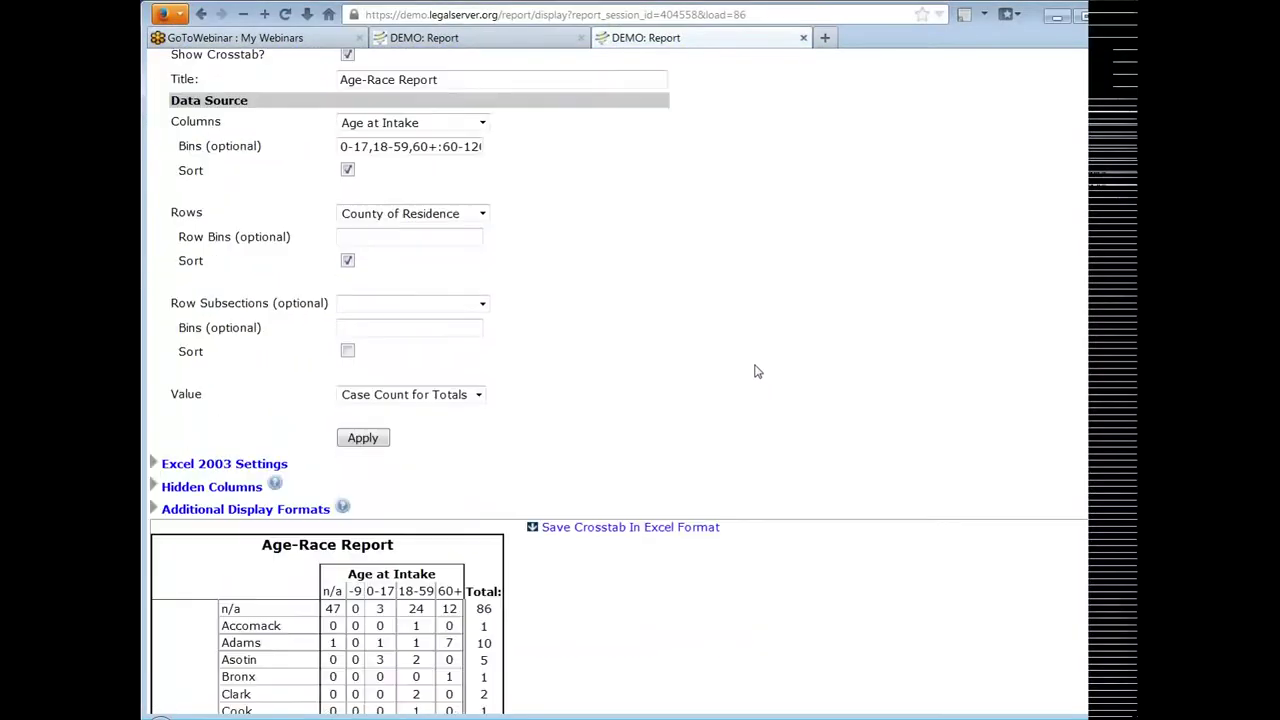
scroll(757, 371, down, 4)
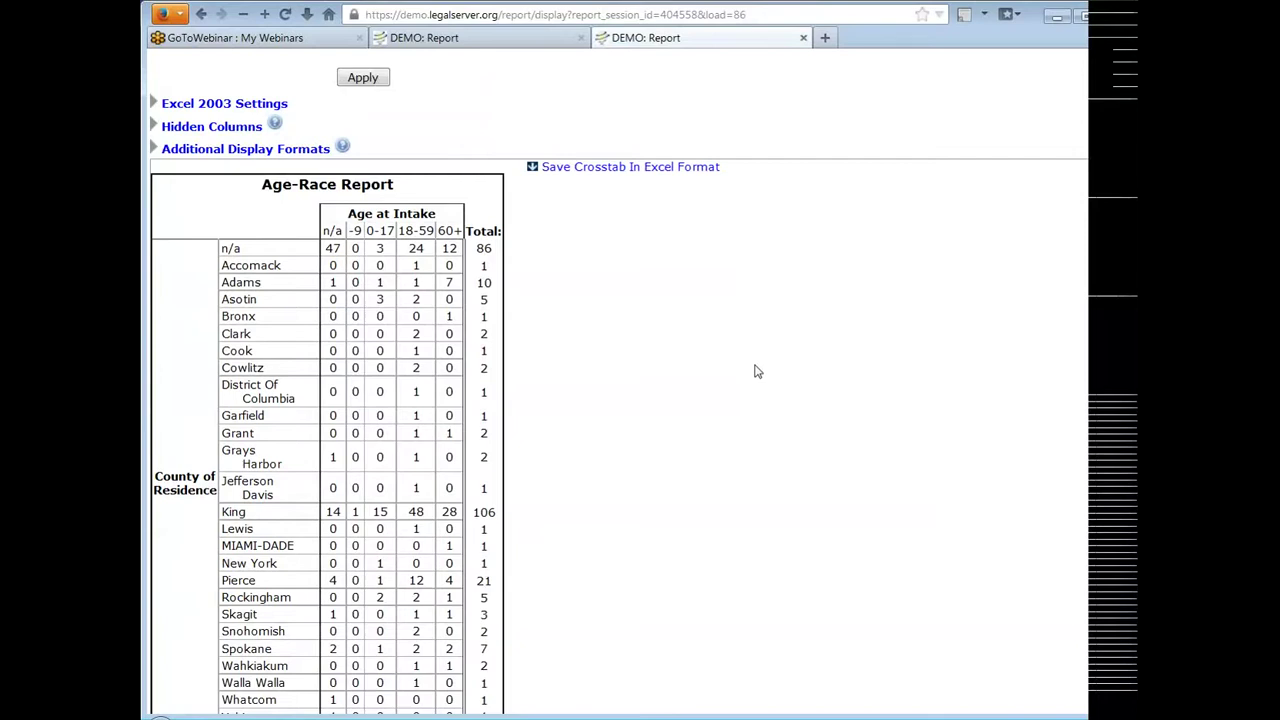
Set the crosstab rows back to Race and apply the crosstab settings
scroll(757, 371, up, 3)
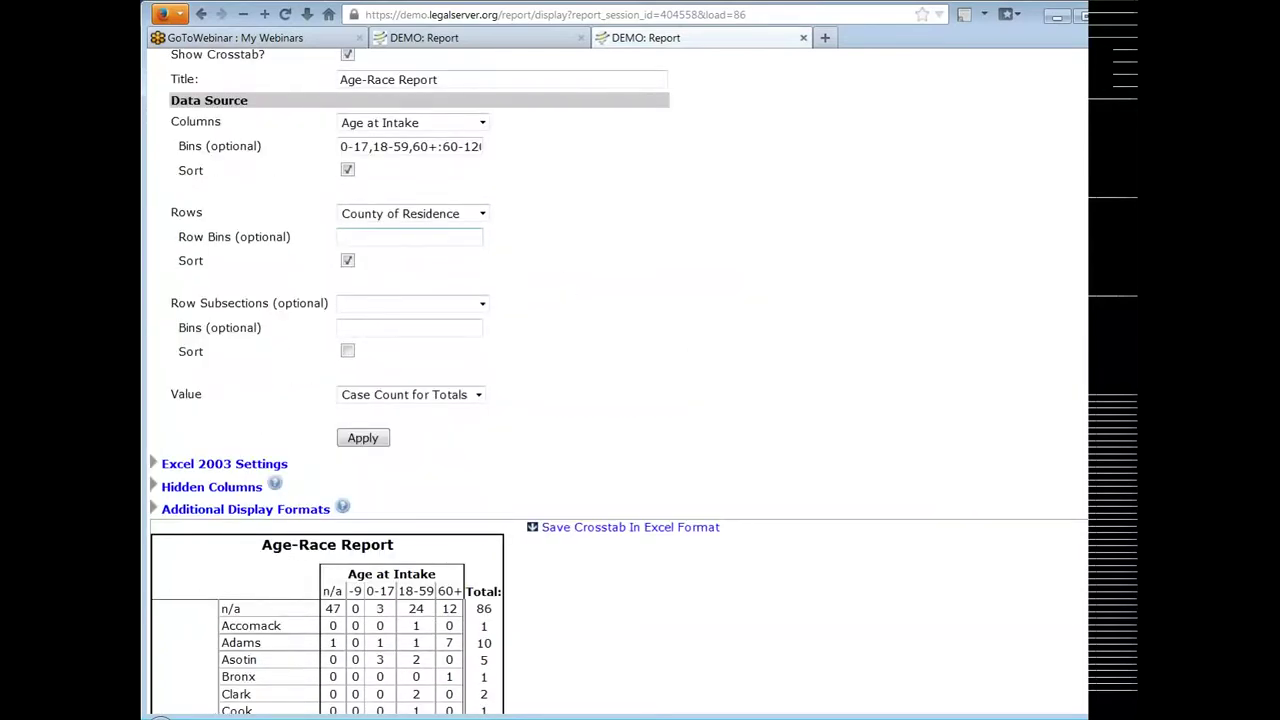
click(450, 216)
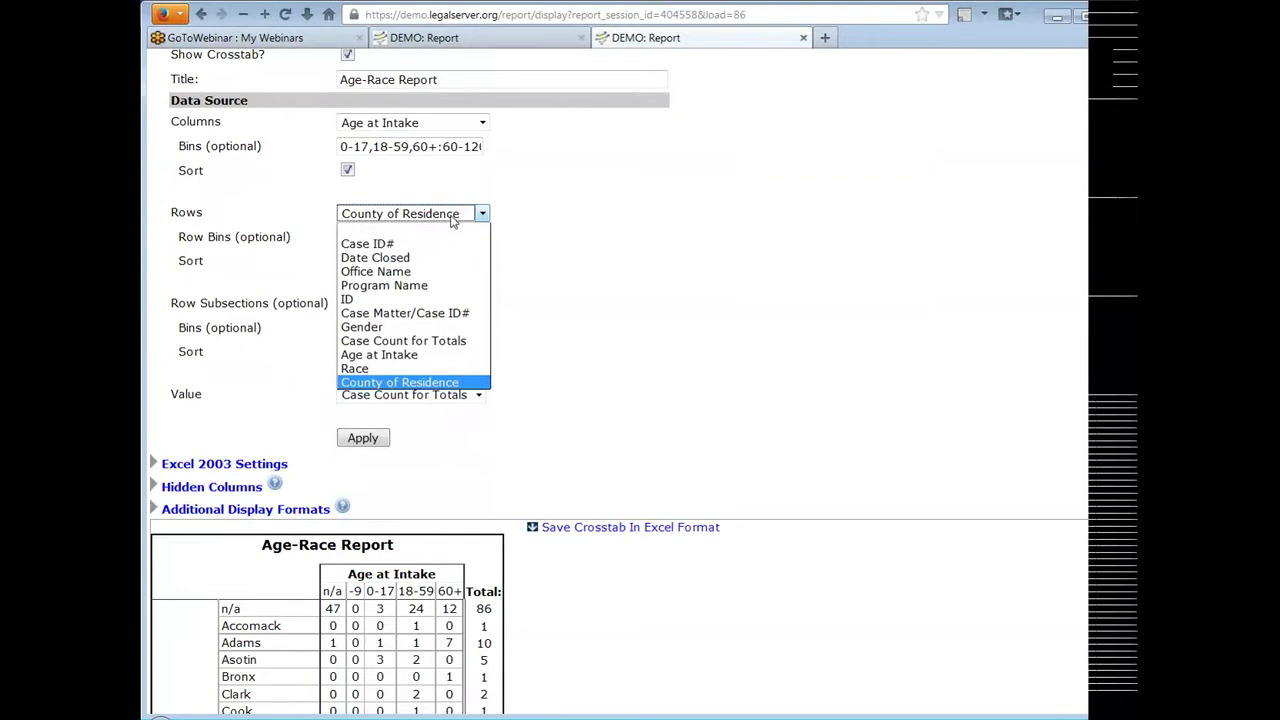
click(450, 368)
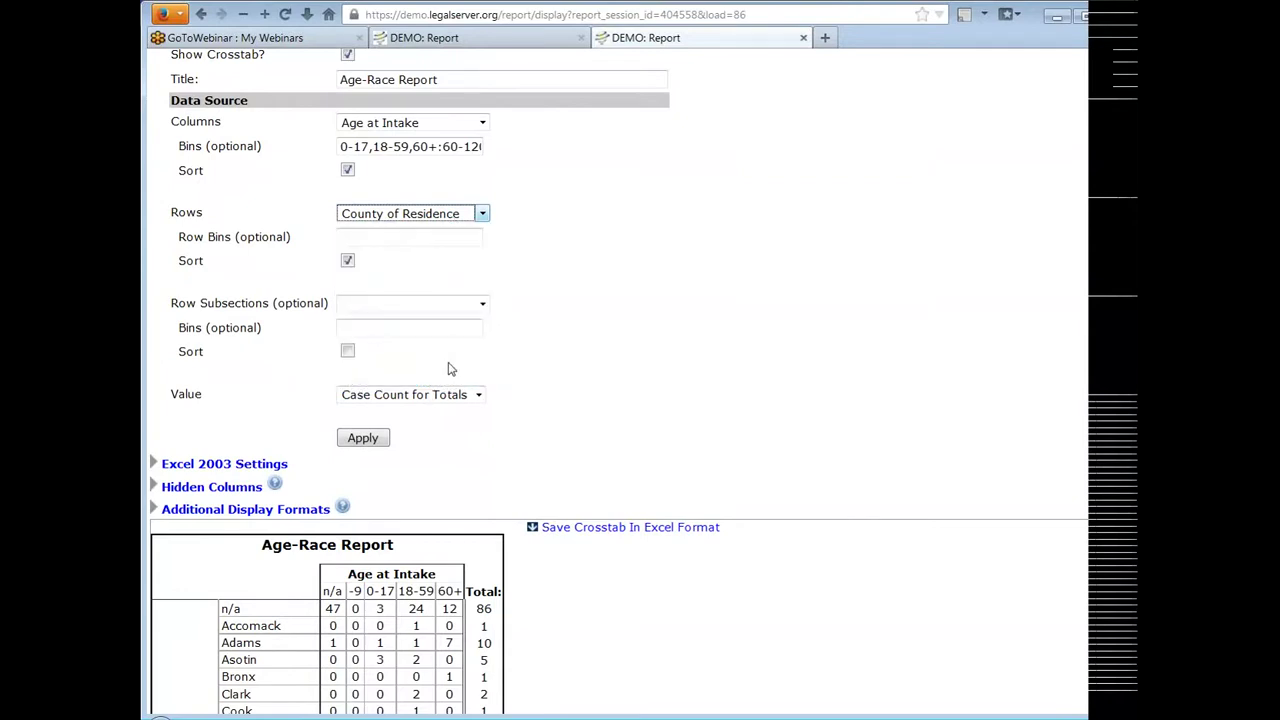
click(364, 440)
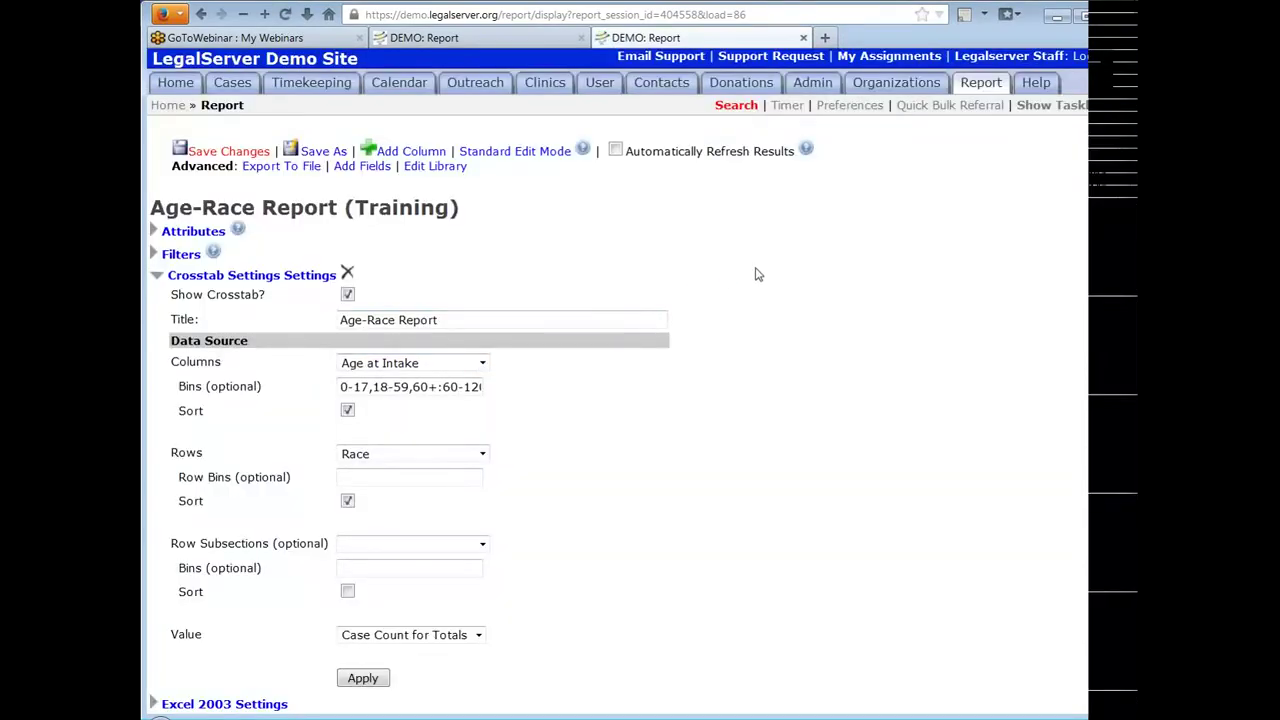
scroll(766, 272, down, 2)
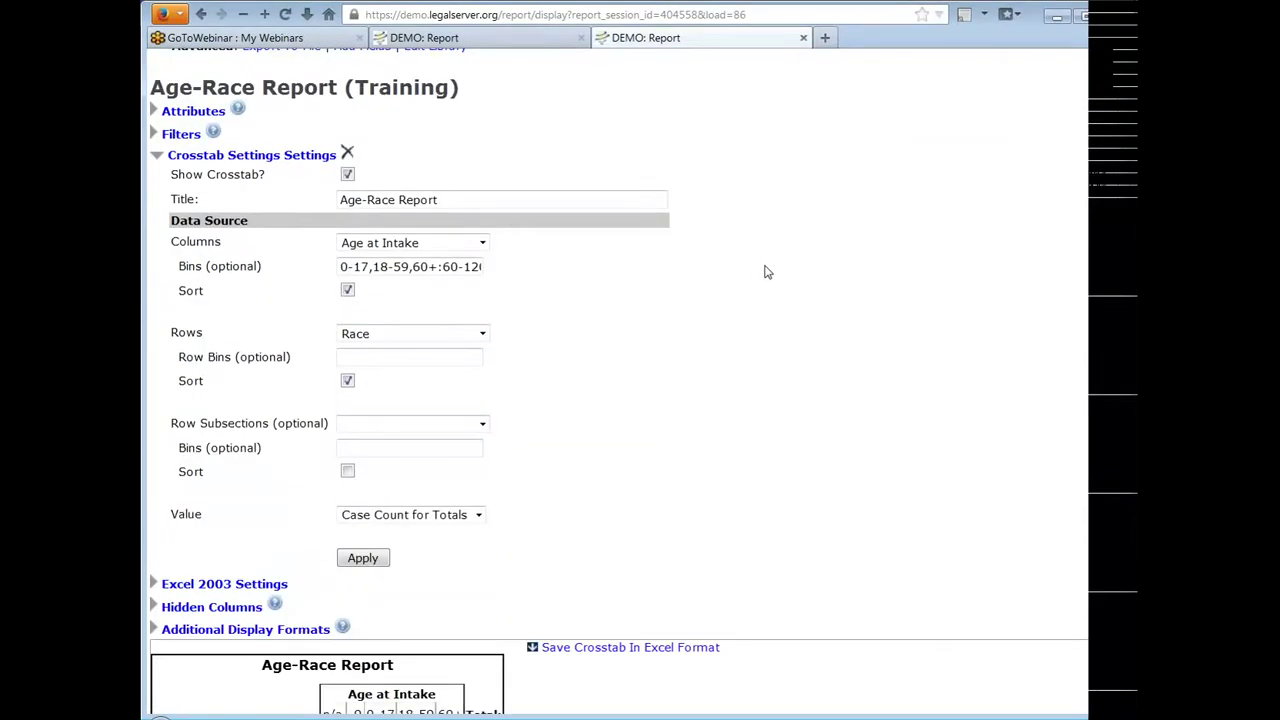
Examine the crosstab of race by age at intake, the case list beneath it and the crosstab settings
scroll(766, 272, down, 2)
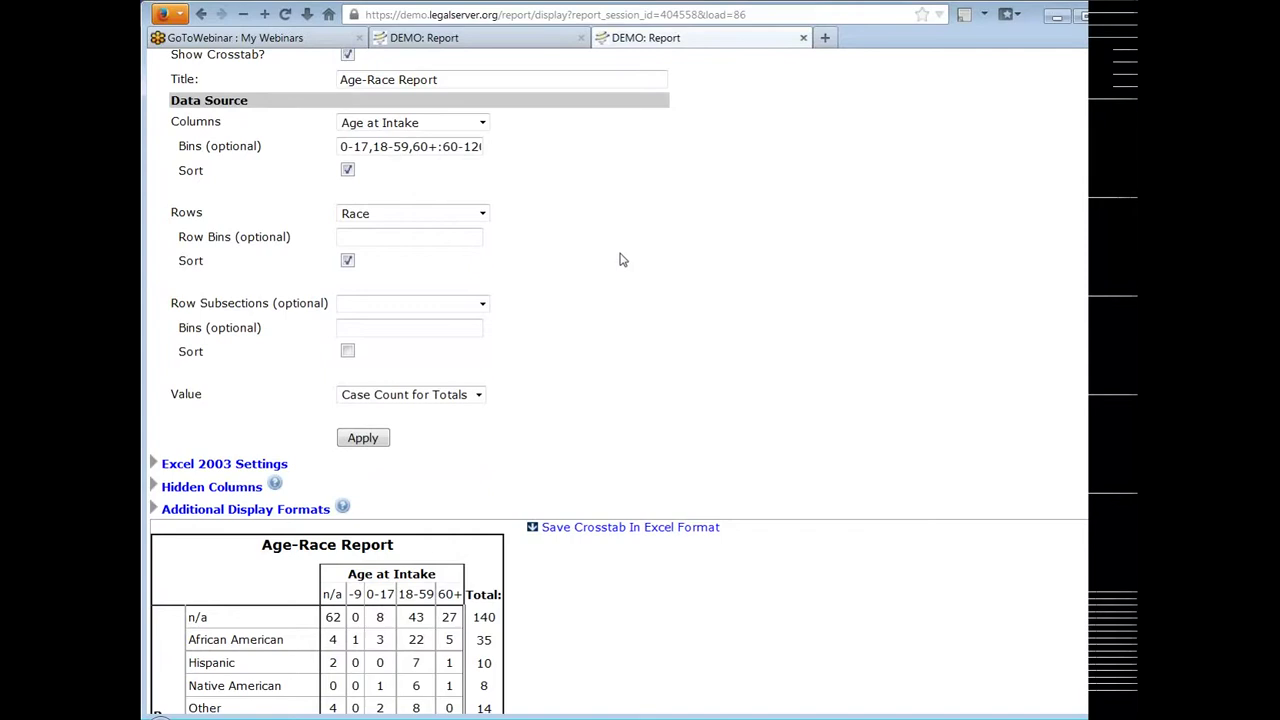
scroll(744, 237, down, 2)
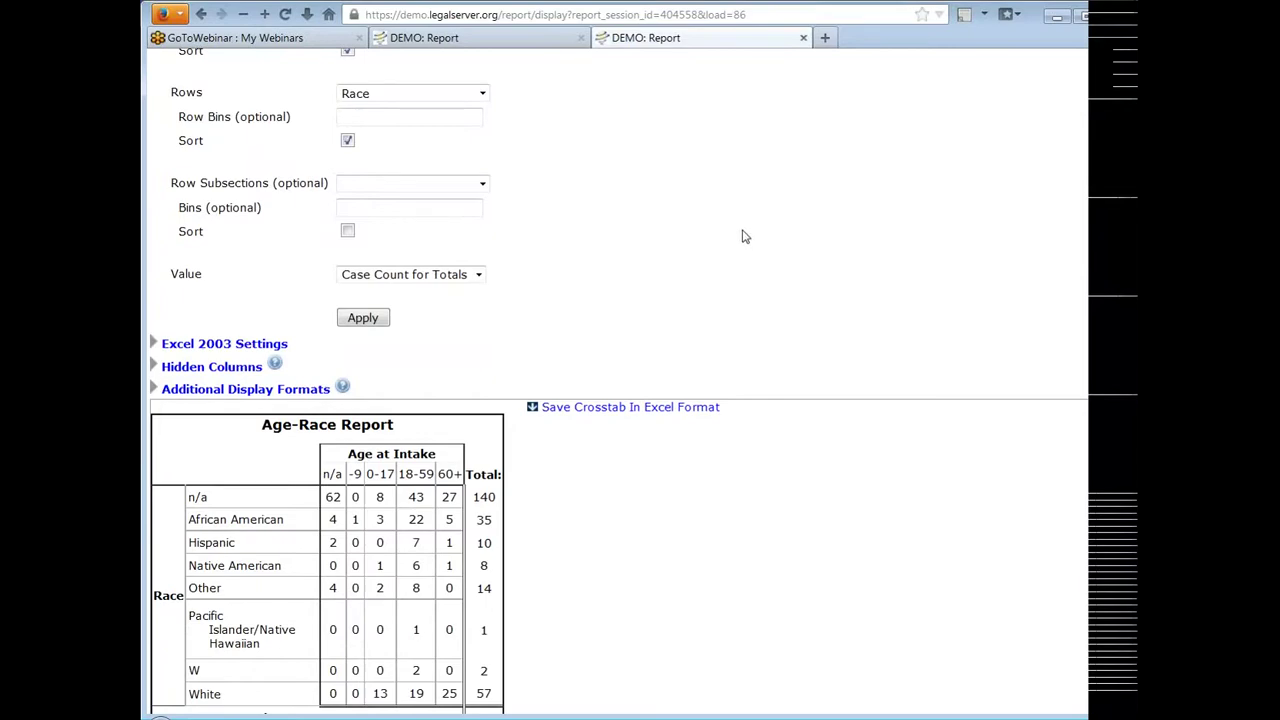
scroll(737, 466, down, 6)
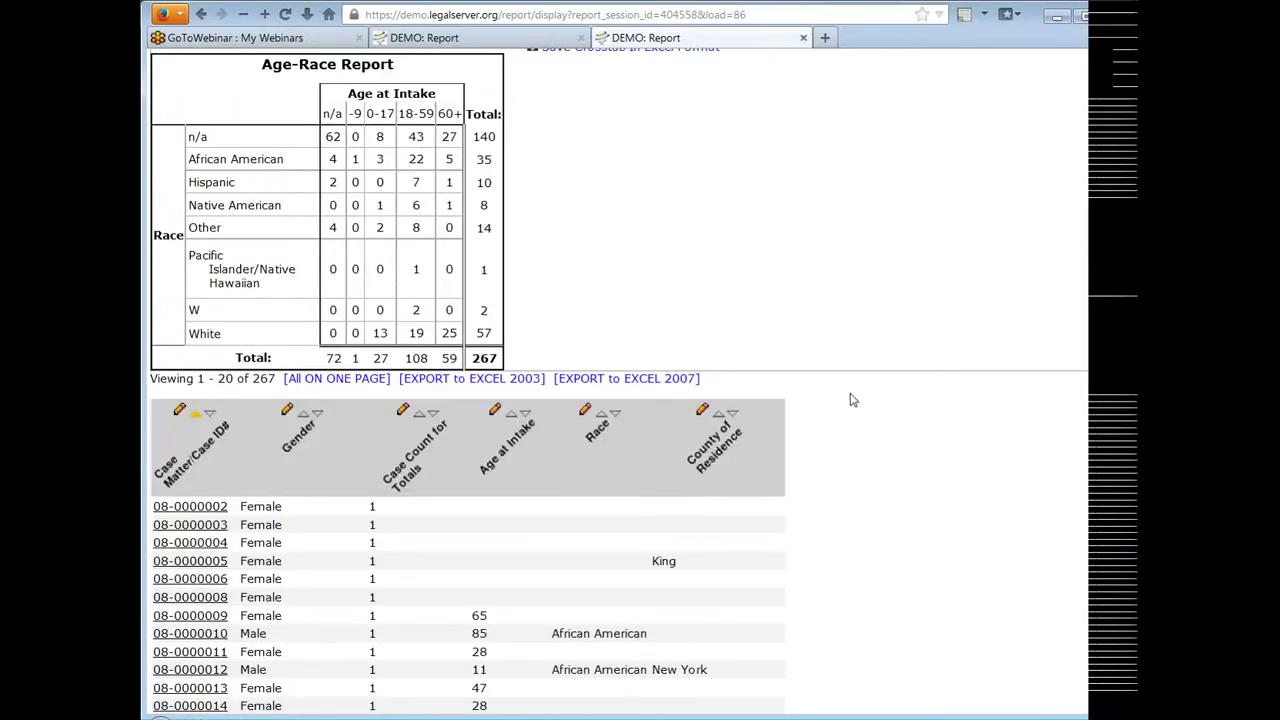
scroll(849, 400, down, 4)
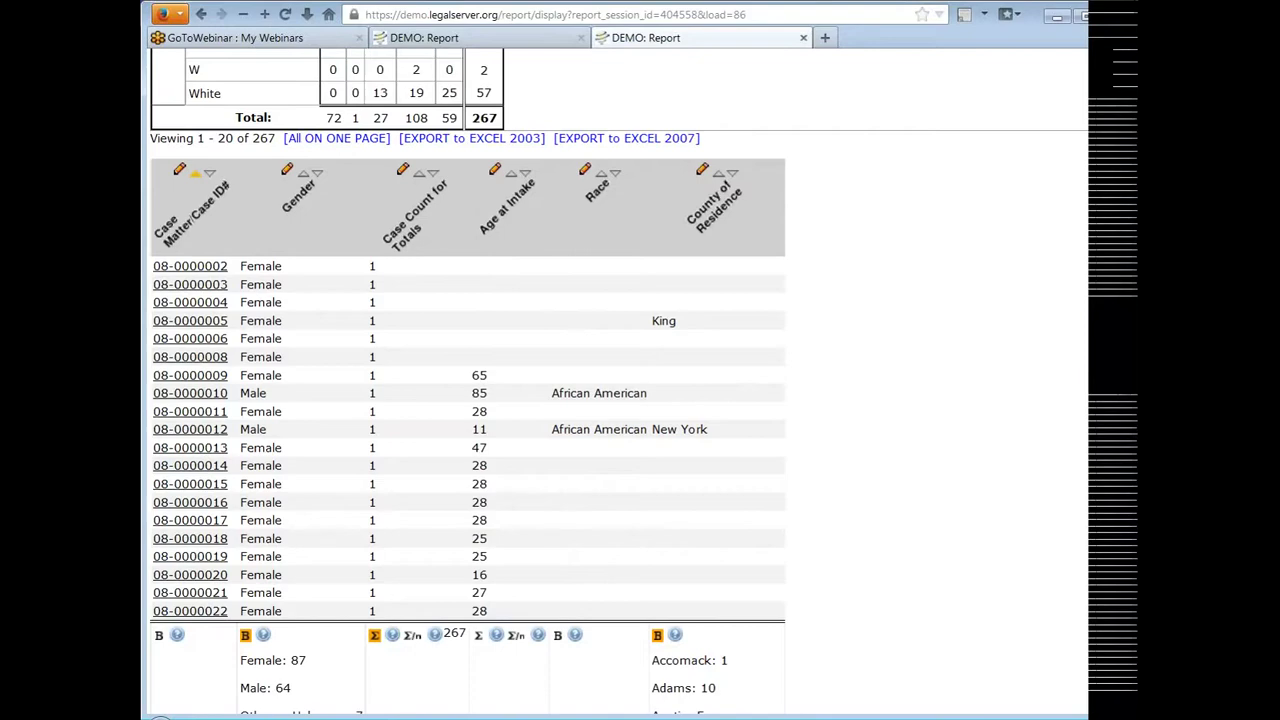
scroll(849, 341, up, 2)
scroll(849, 341, up, 6)
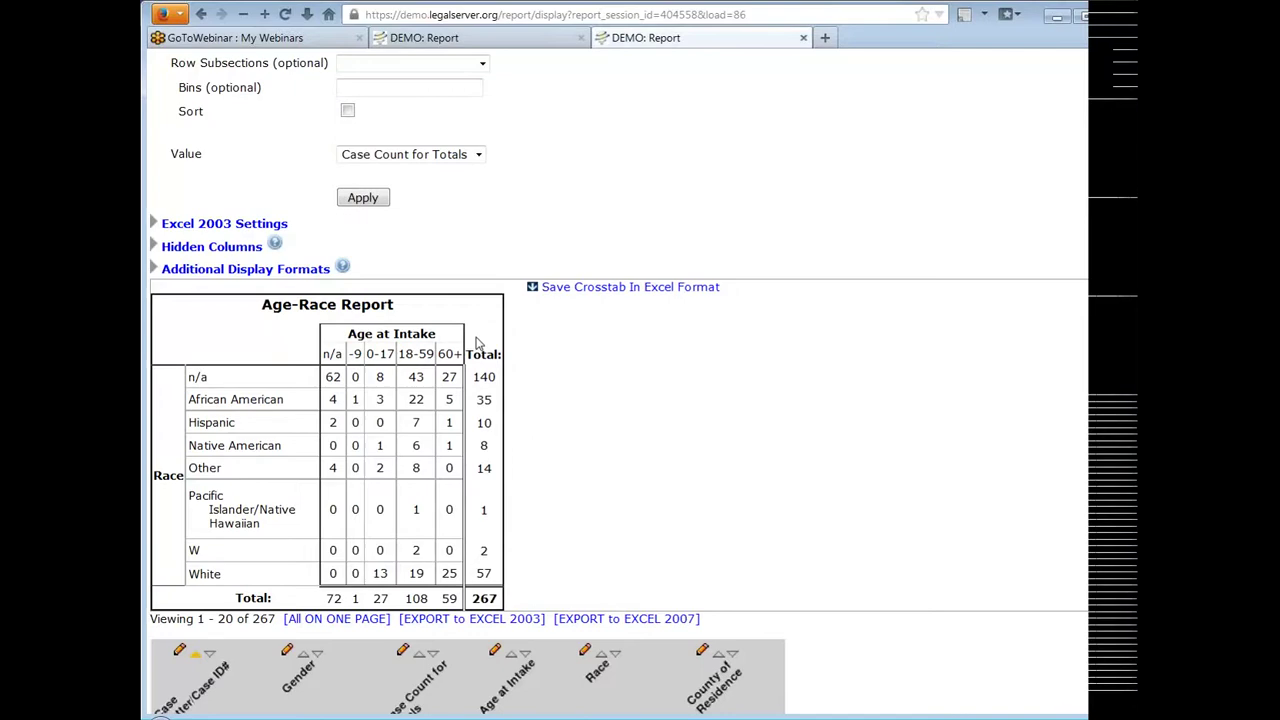
scroll(777, 355, up, 7)
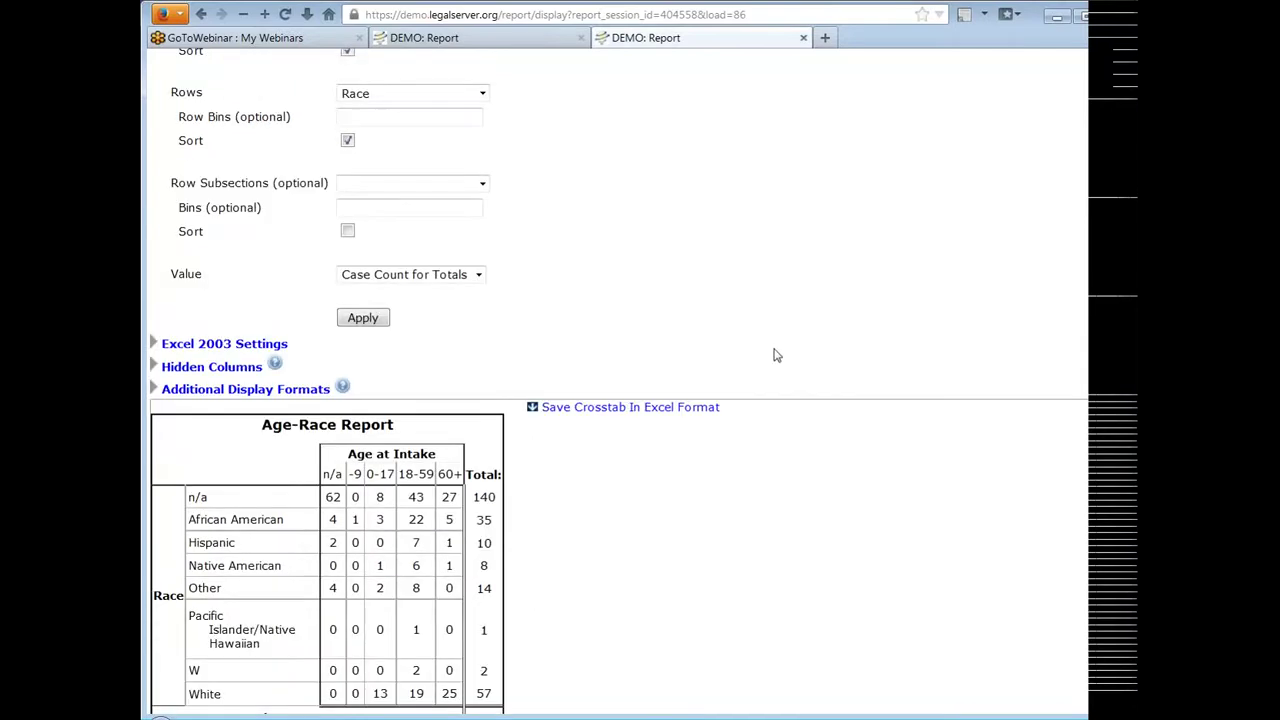
scroll(777, 355, up, 2)
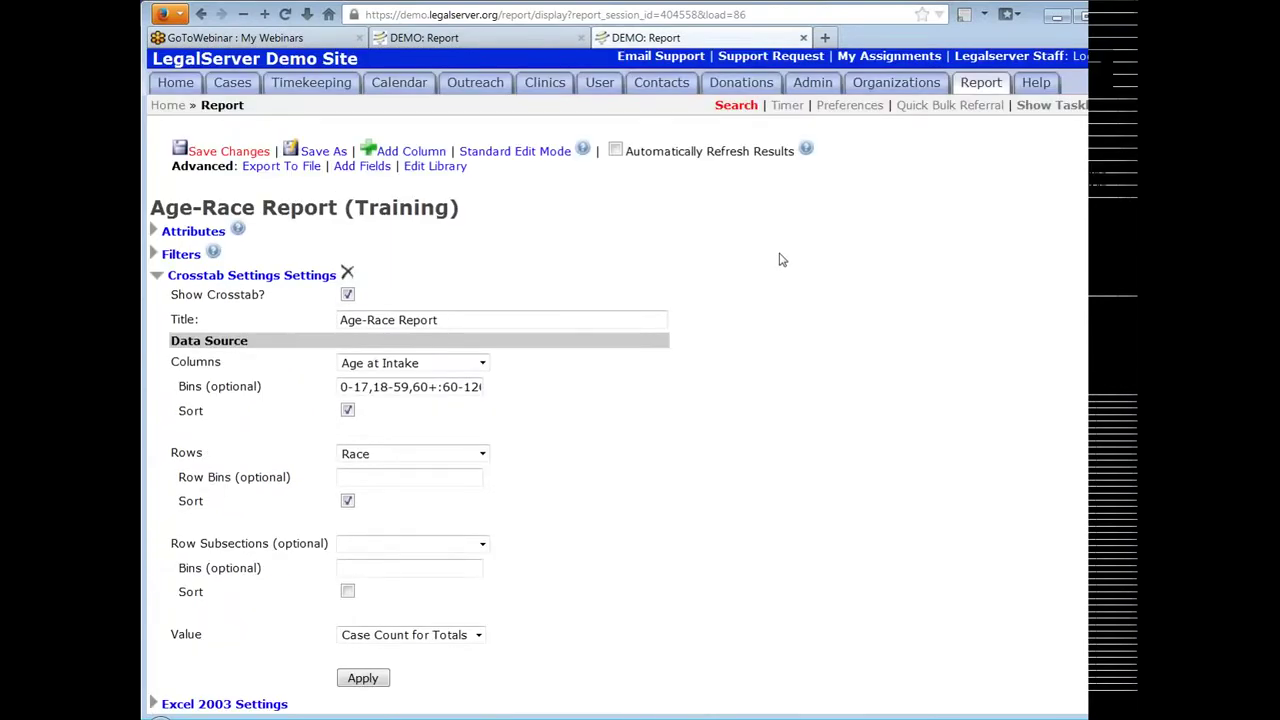
scroll(782, 259, down, 2)
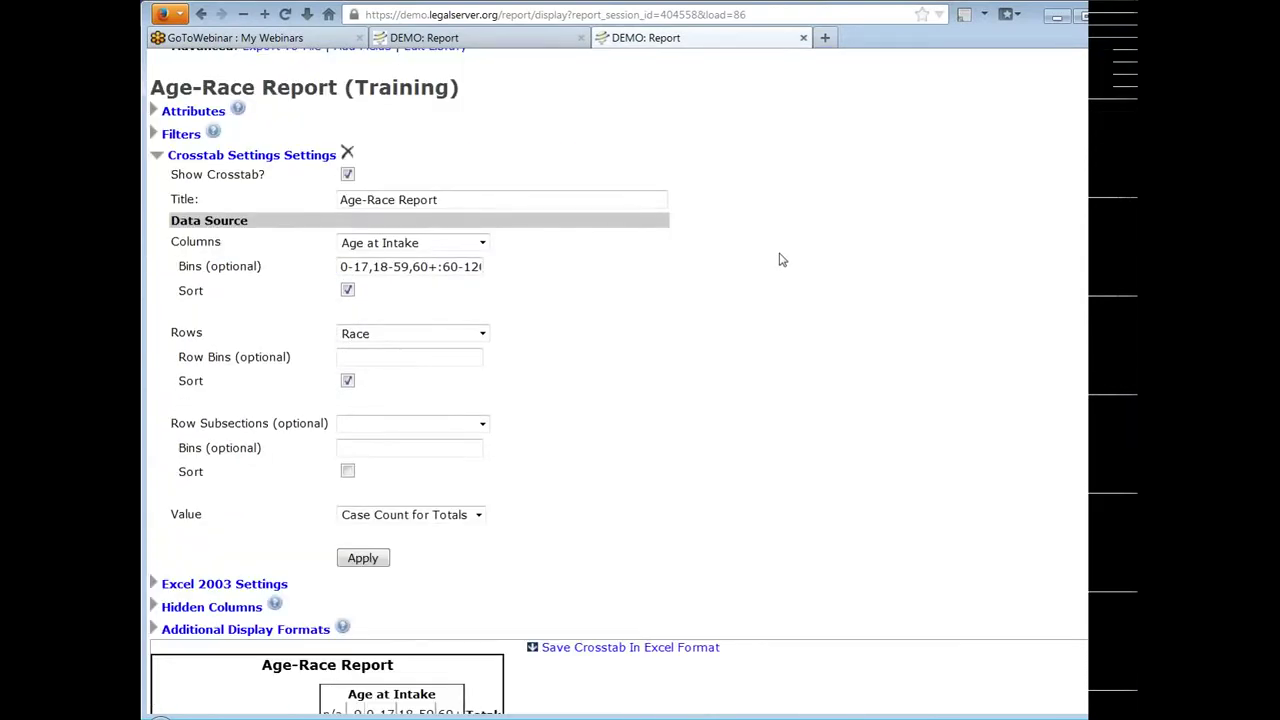
Review the full age bin definition for the crosstab columns, from the 0-17 range through 60+:60-120
click(393, 266)
key(Left)
key(Left)
key(Left)
key(Left)
key(Left)
key(Left)
key(Right)
key(Right)
key(Right)
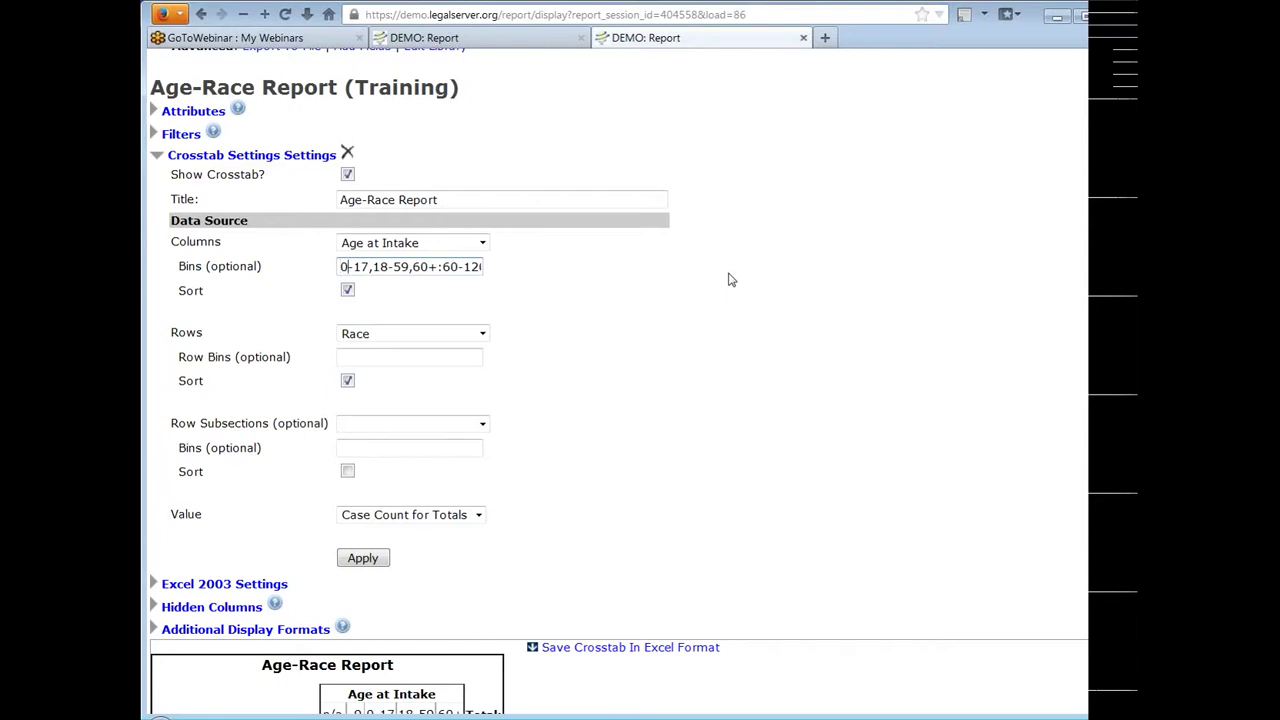
key(Right)
key(Right)
key(Right)
key(Right)
key(Right)
key(Right)
key(Right)
key(Right)
key(Right)
key(Right)
key(Right)
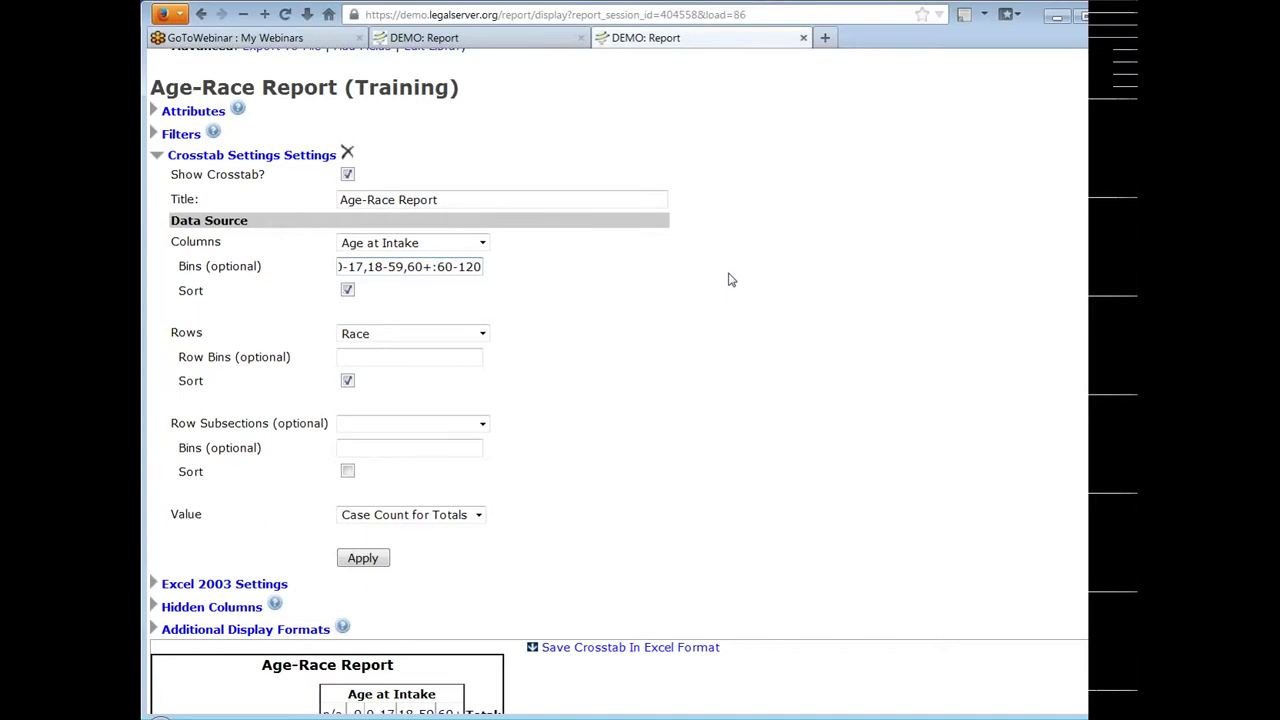
Add the label Kids to the 0-17 age bin of the crosstab columns
key(Left)
key(Left)
key(Left)
key(Left)
key(Left)
key(Left)
key(Left)
key(Left)
key(Left)
key(Left)
key(Left)
key(Left)
key(Left)
key(Left)
key(Left)
key(Left)
key(Left)
key(Left)
key(Left)
key(Left)
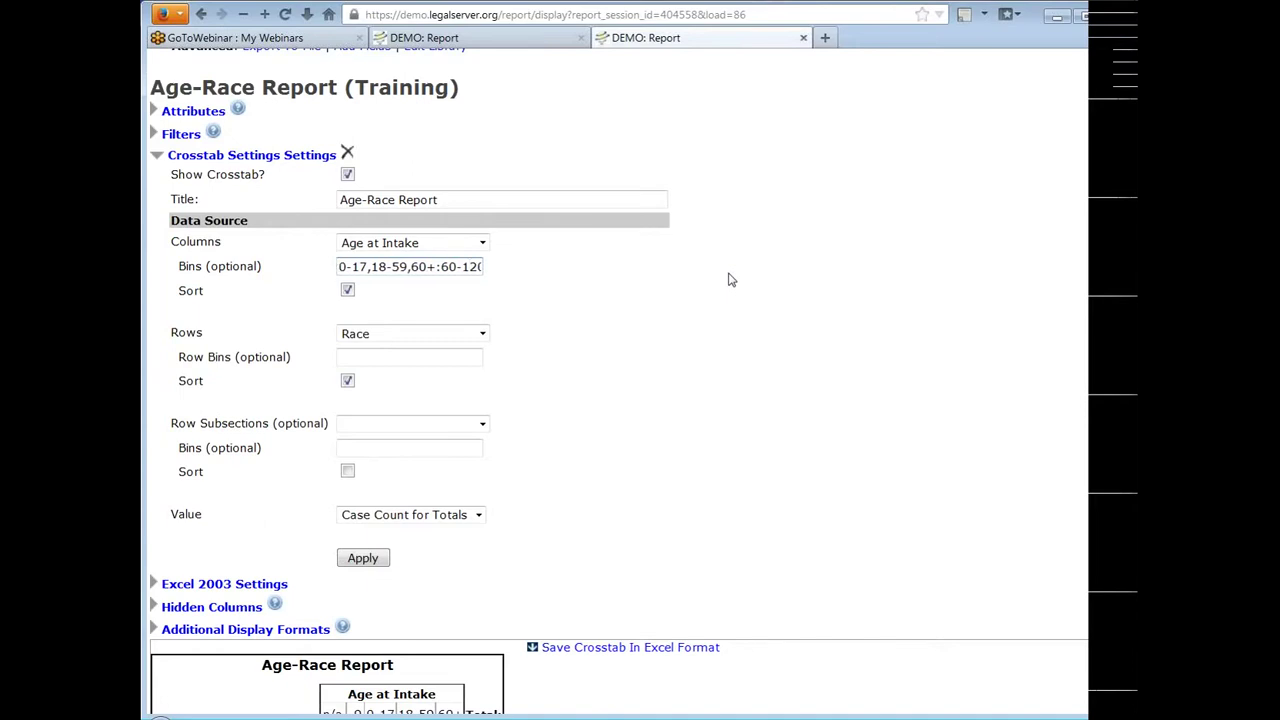
text(Kids:)
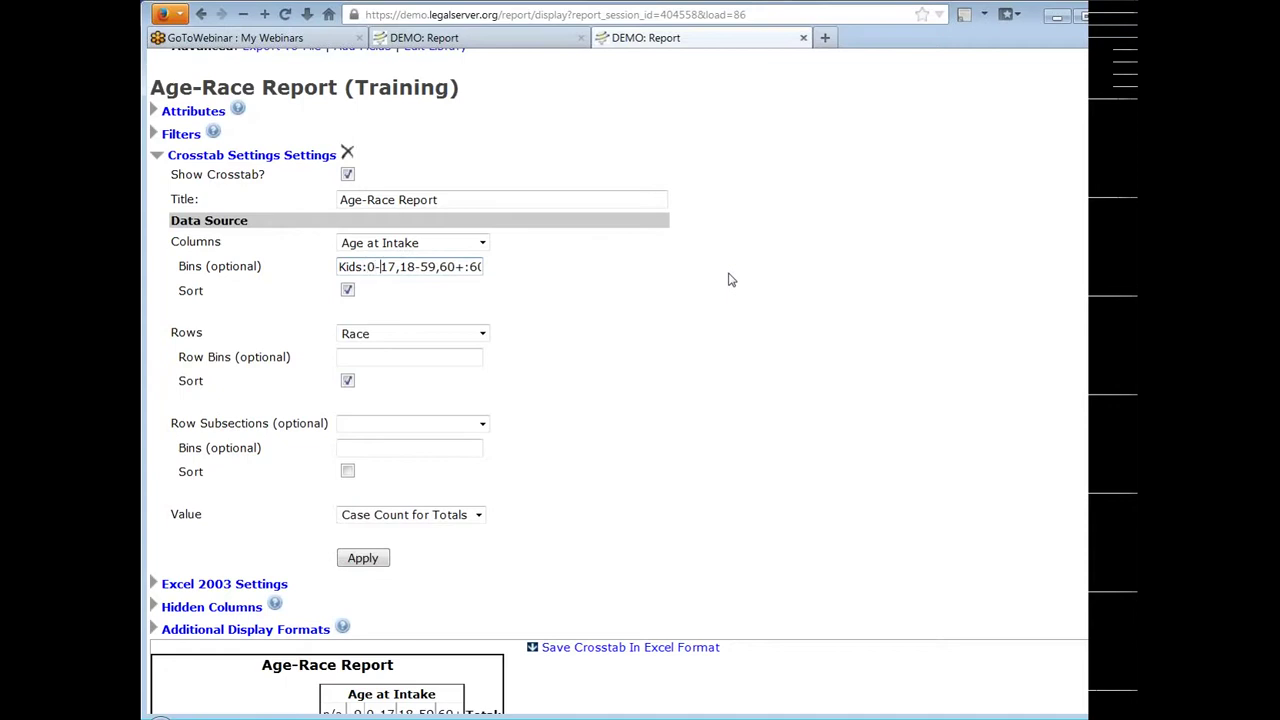
Add the label Adults to the 18-59 age bin of the crosstab columns
key(Right)
key(Right)
key(Right)
text(Adults:)
key(Right)
key(Right)
key(Right)
key(Right)
key(Right)
key(Right)
key(Right)
key(Right)
key(Right)
key(Right)
key(Right)
key(Right)
key(Right)
key(Right)
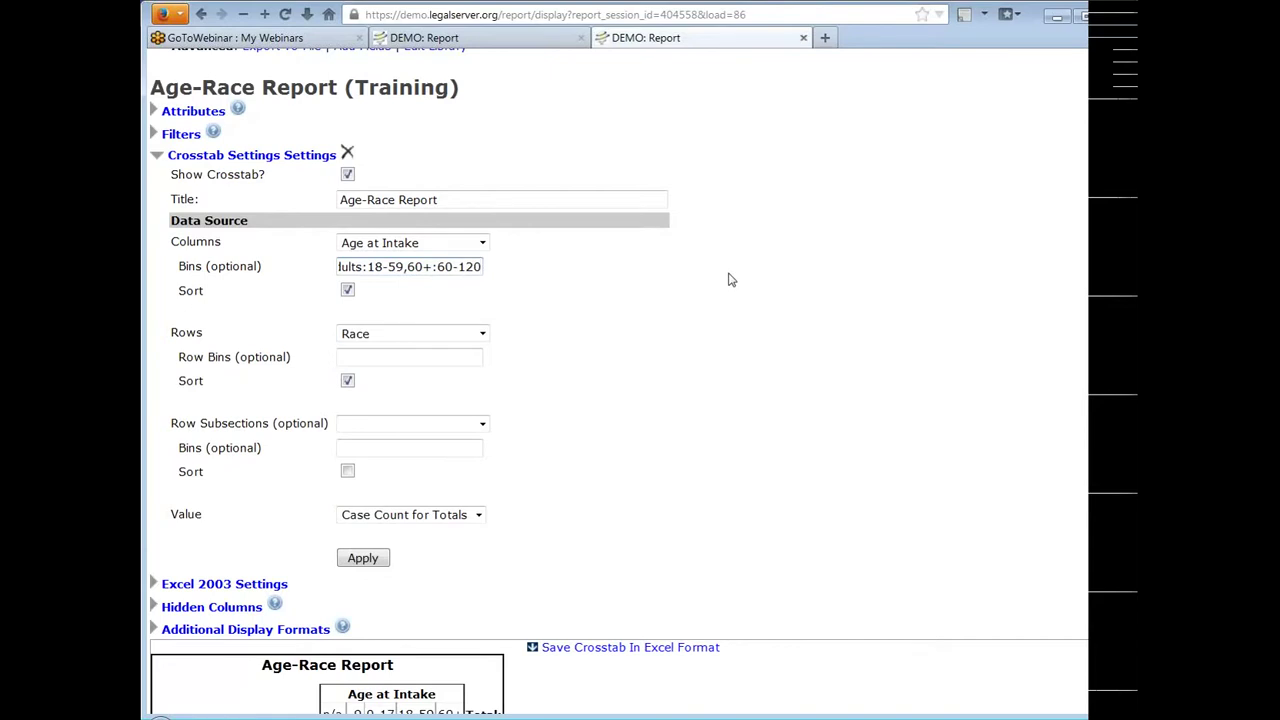
Apply the labelled age bins and examine the column headings of the regenerated crosstab
scroll(730, 280, down, 2)
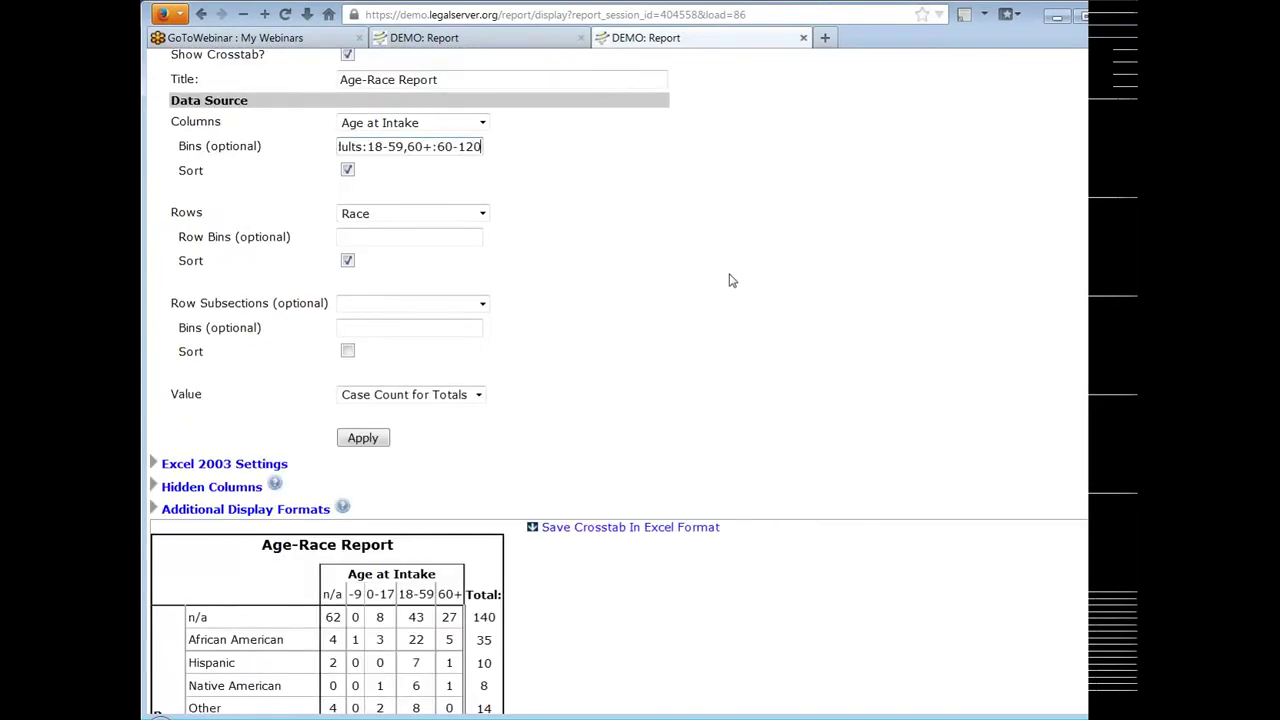
click(363, 440)
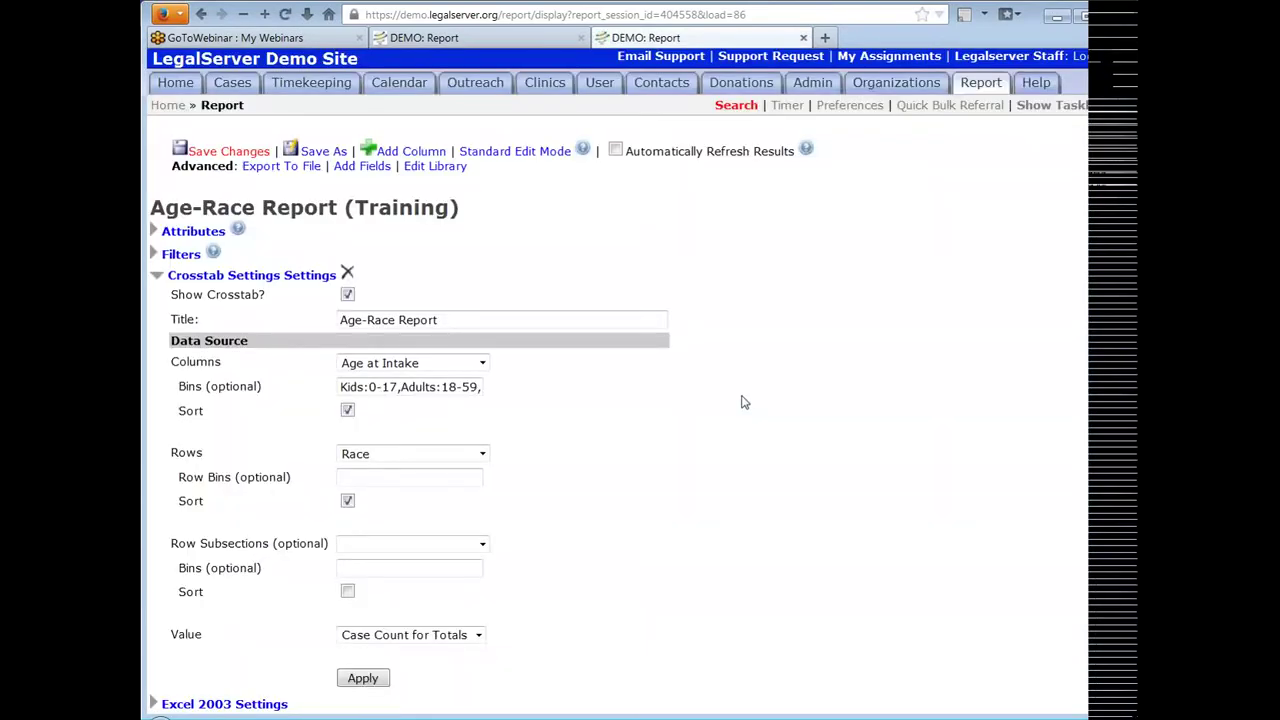
scroll(740, 395, down, 2)
scroll(735, 380, down, 5)
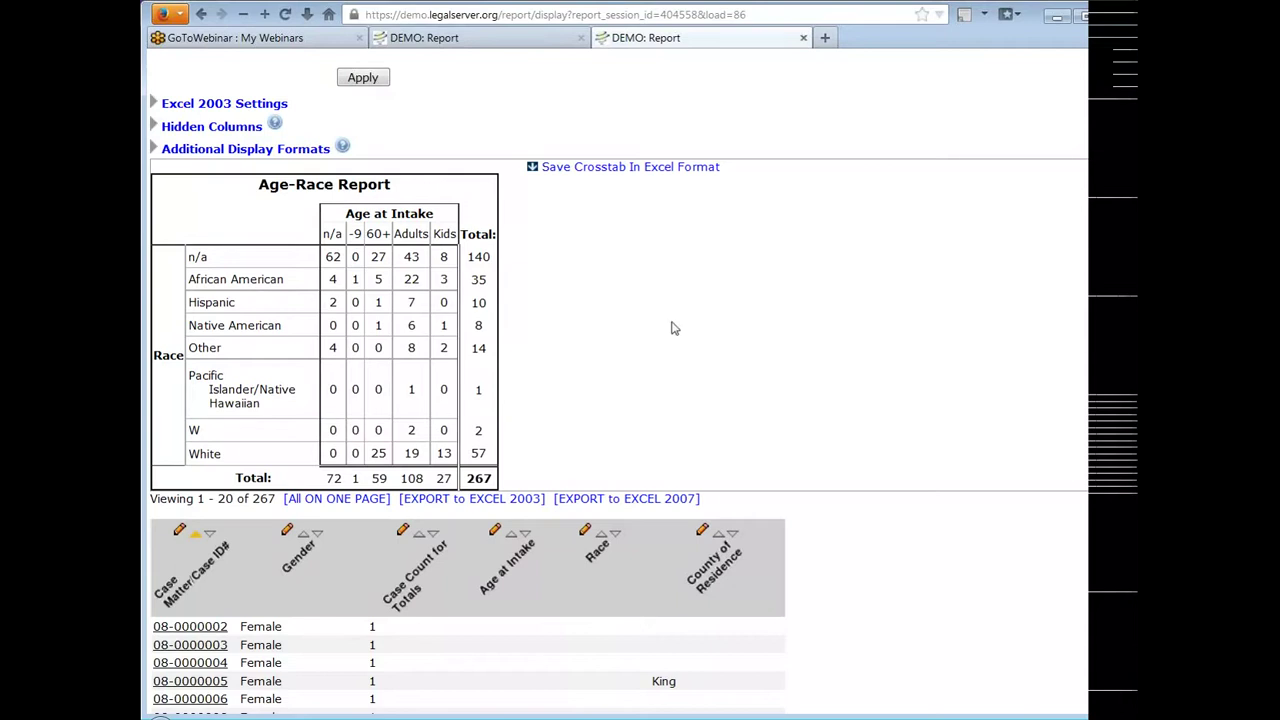
scroll(840, 280, up, 2)
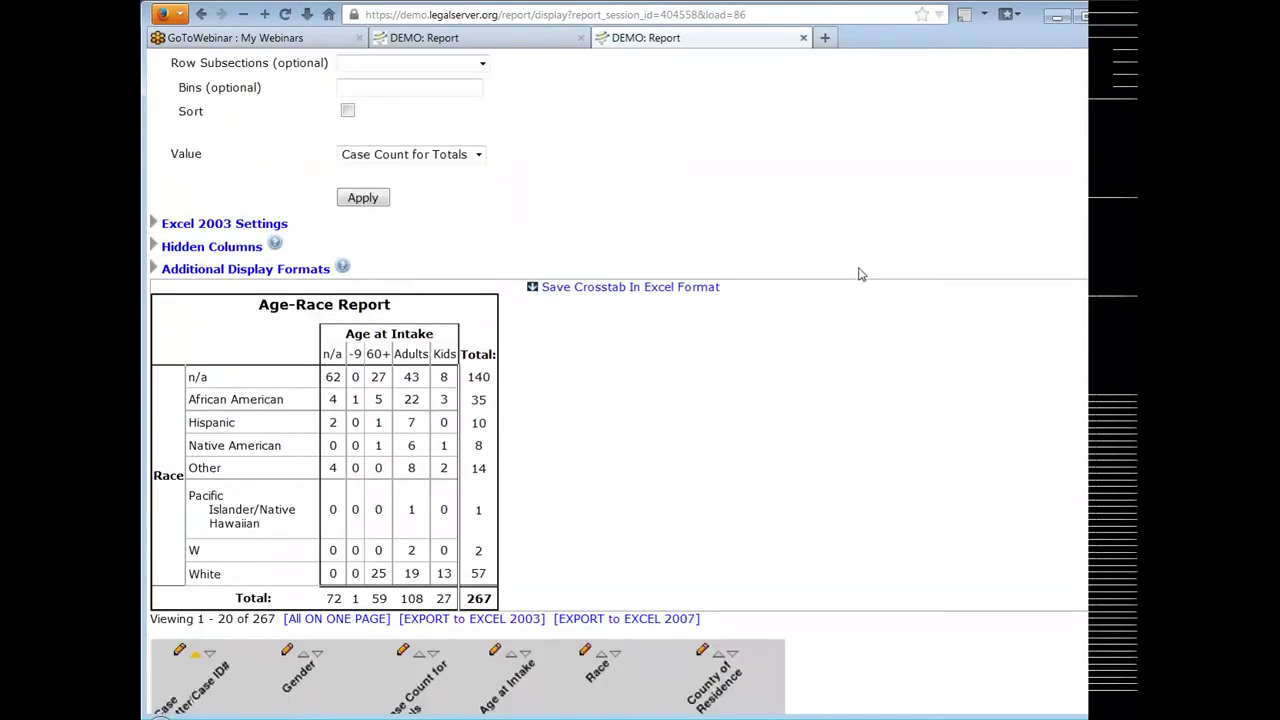
Remove the Kids and Adults labels from the column bins, leaving 0-17,18-59,60+:60-120
scroll(860, 274, up, 6)
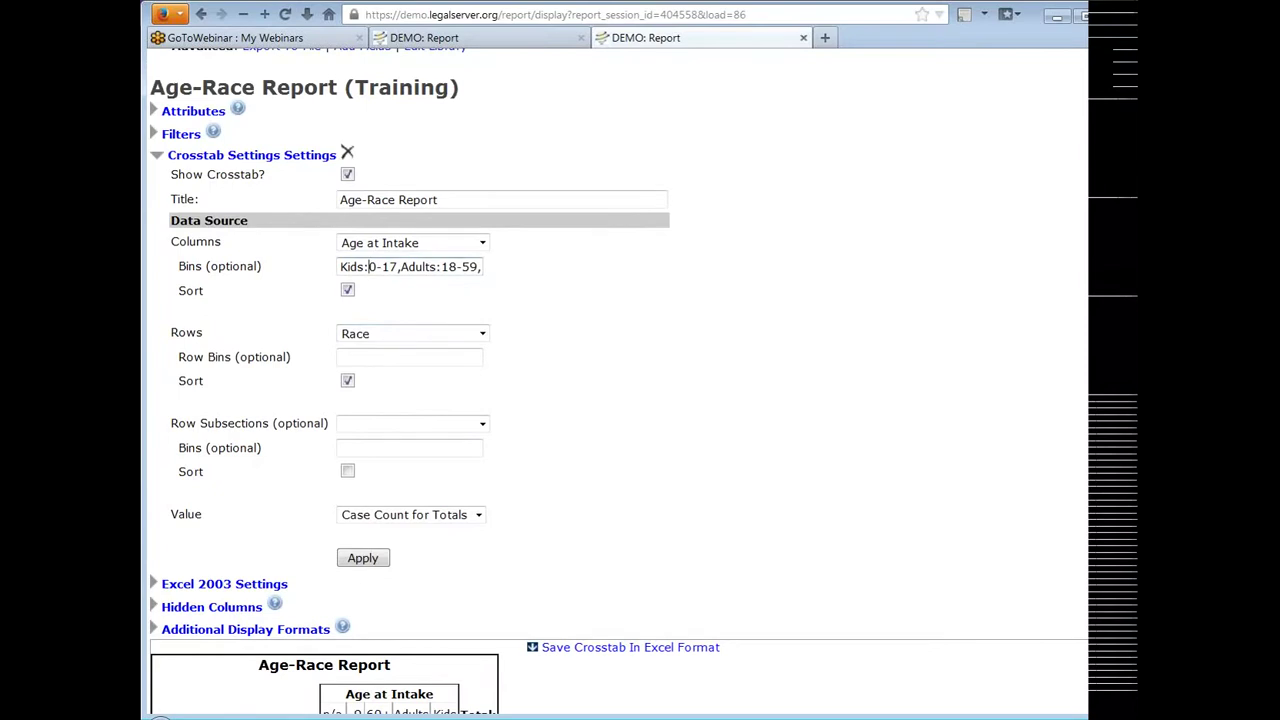
text(60+:)
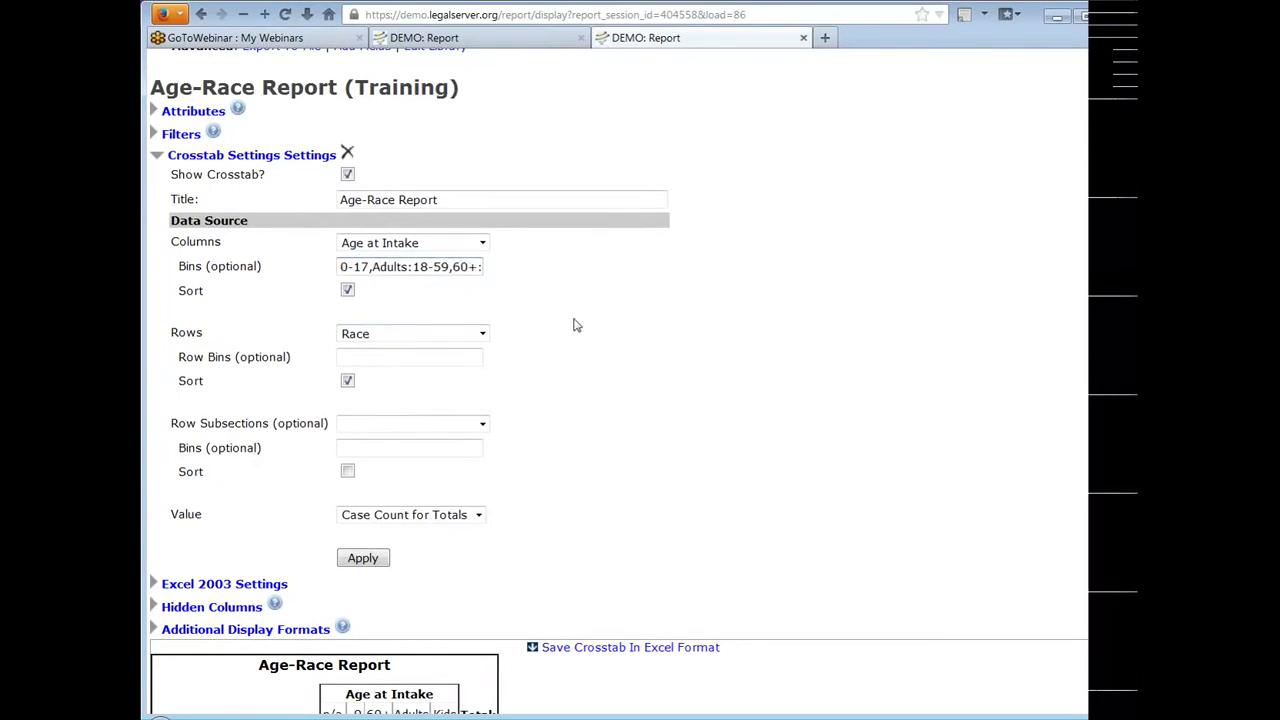
key(Home)
key(Right)
key(Right)
key(Right)
key(Right)
key(Right)
key(Delete)
key(Delete)
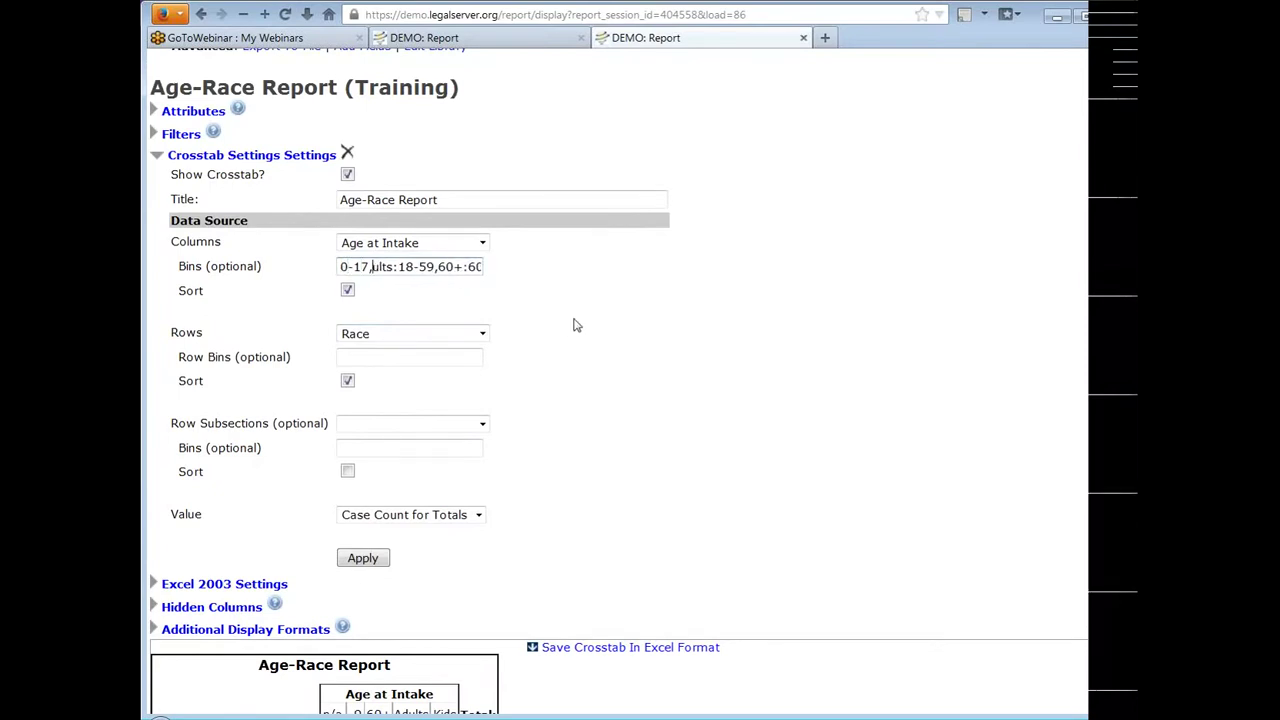
key(Delete)
key(Delete)
key(Delete)
key(Delete)
key(Delete)
key(Right)
key(Right)
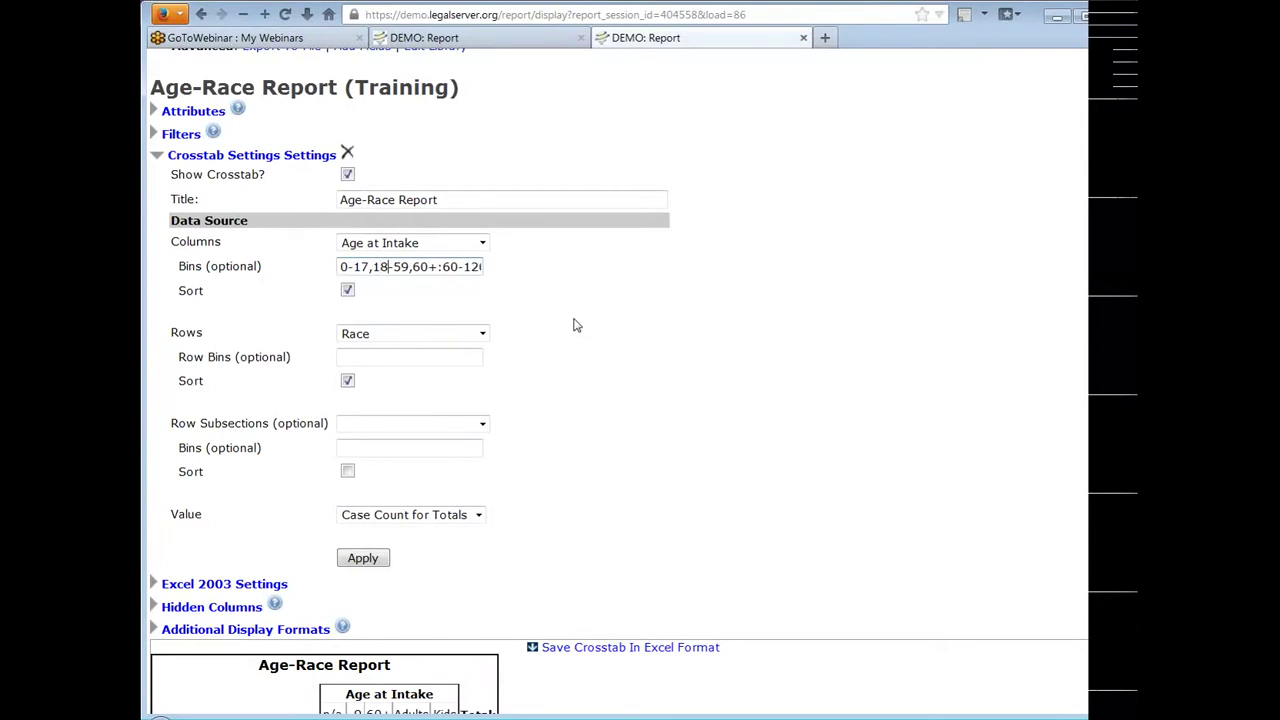
Check the end of the column bin definition, including the labelled 60+:60-120 range
key(Right)
key(Right)
key(Right)
key(Right)
key(Right)
key(Right)
key(Right)
key(Right)
key(Right)
key(Right)
key(Right)
key(Right)
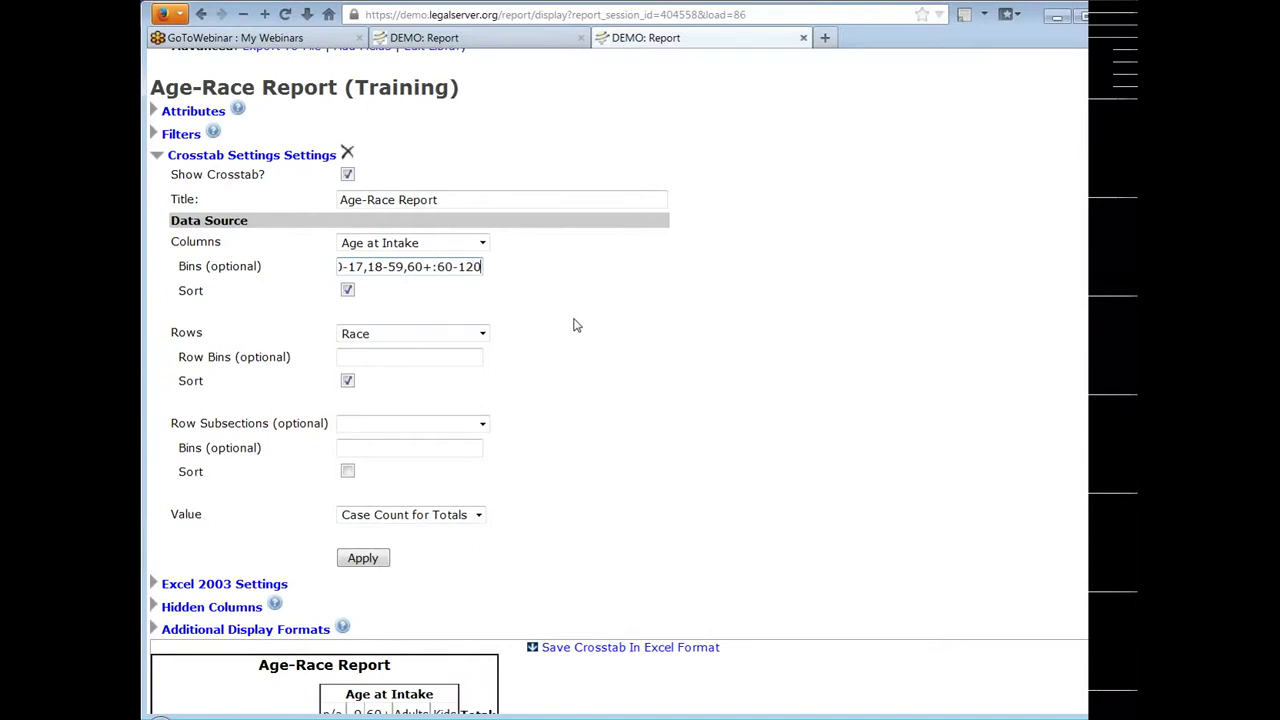
key(Left)
key(Left)
key(Left)
key(Left)
key(Right)
key(Right)
key(Right)
key(Right)
key(Right)
Compare the crosstab's row, column and value settings with the table's age headings and totals
scroll(787, 297, down, 5)
scroll(787, 297, up, 3)
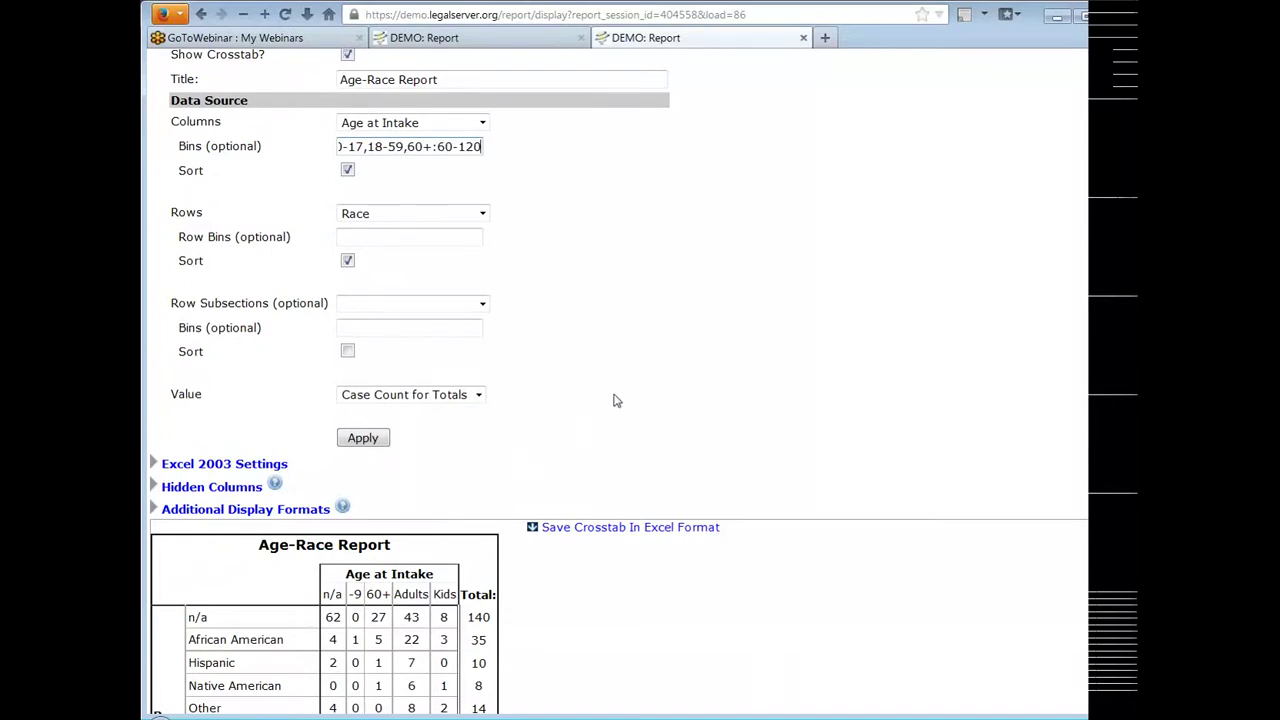
scroll(715, 303, down, 3)
scroll(715, 303, down, 3)
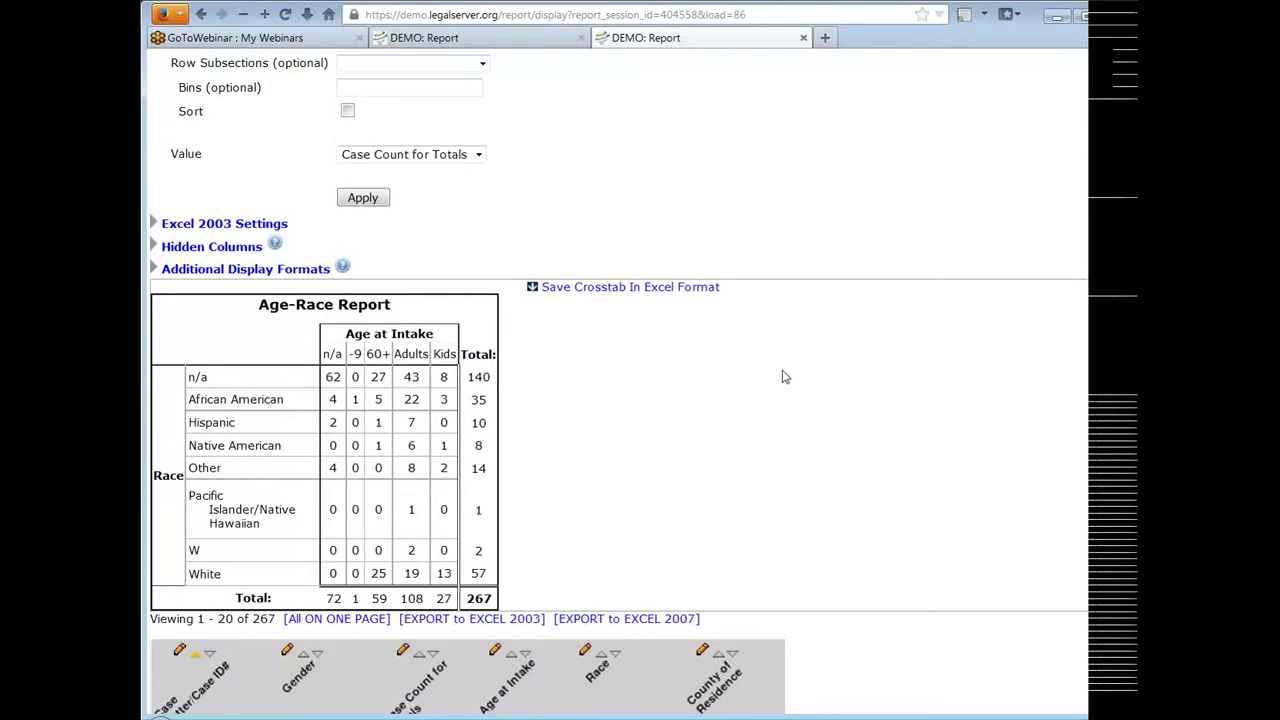
scroll(780, 375, up, 6)
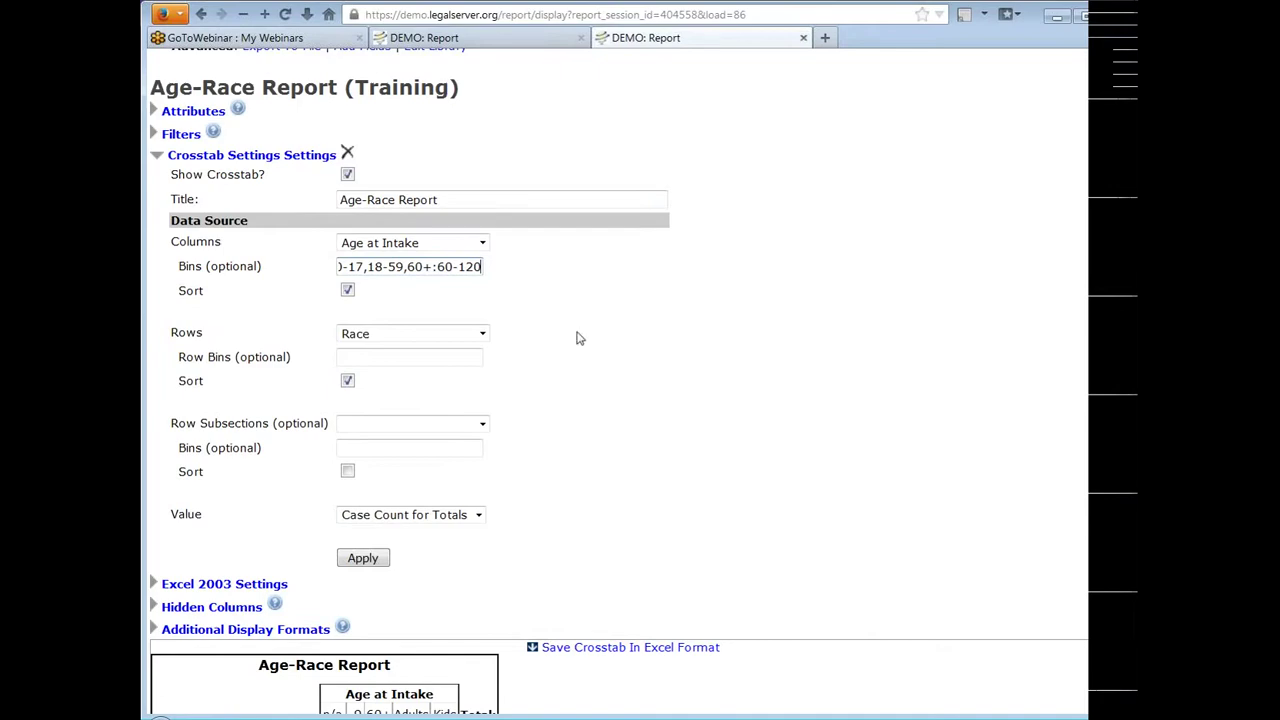
scroll(789, 380, down, 5)
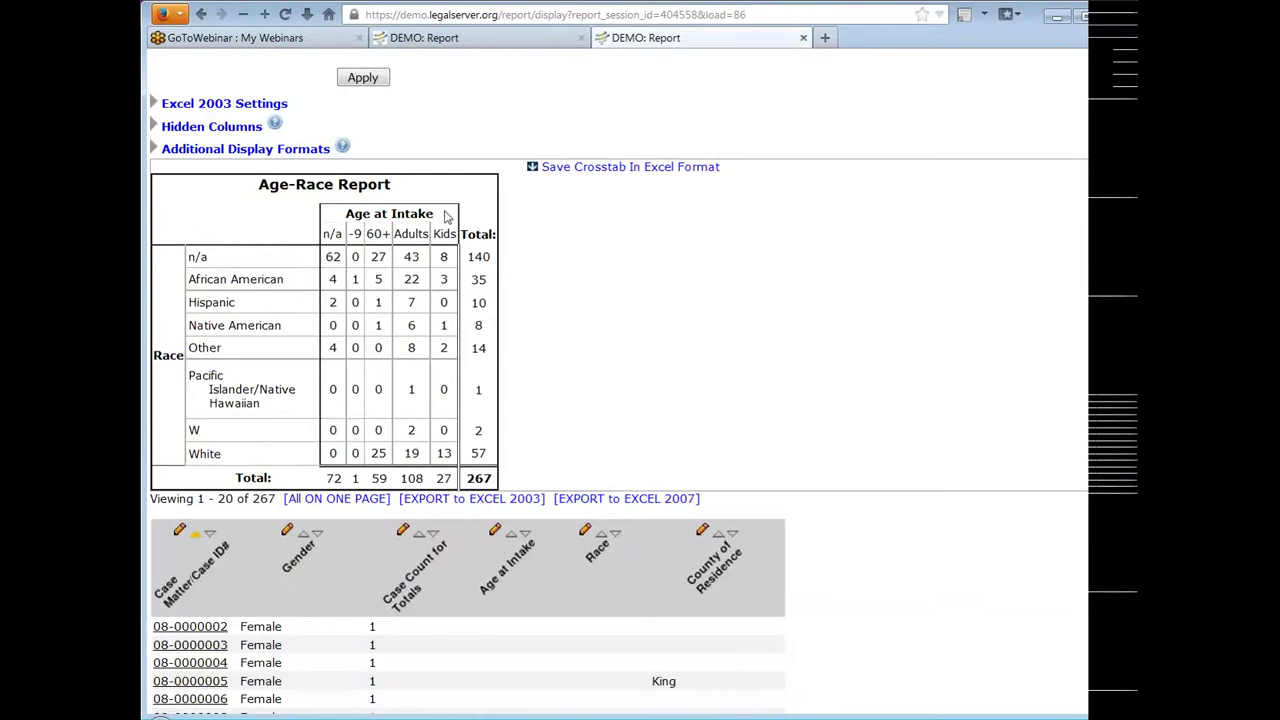
scroll(716, 272, up, 3)
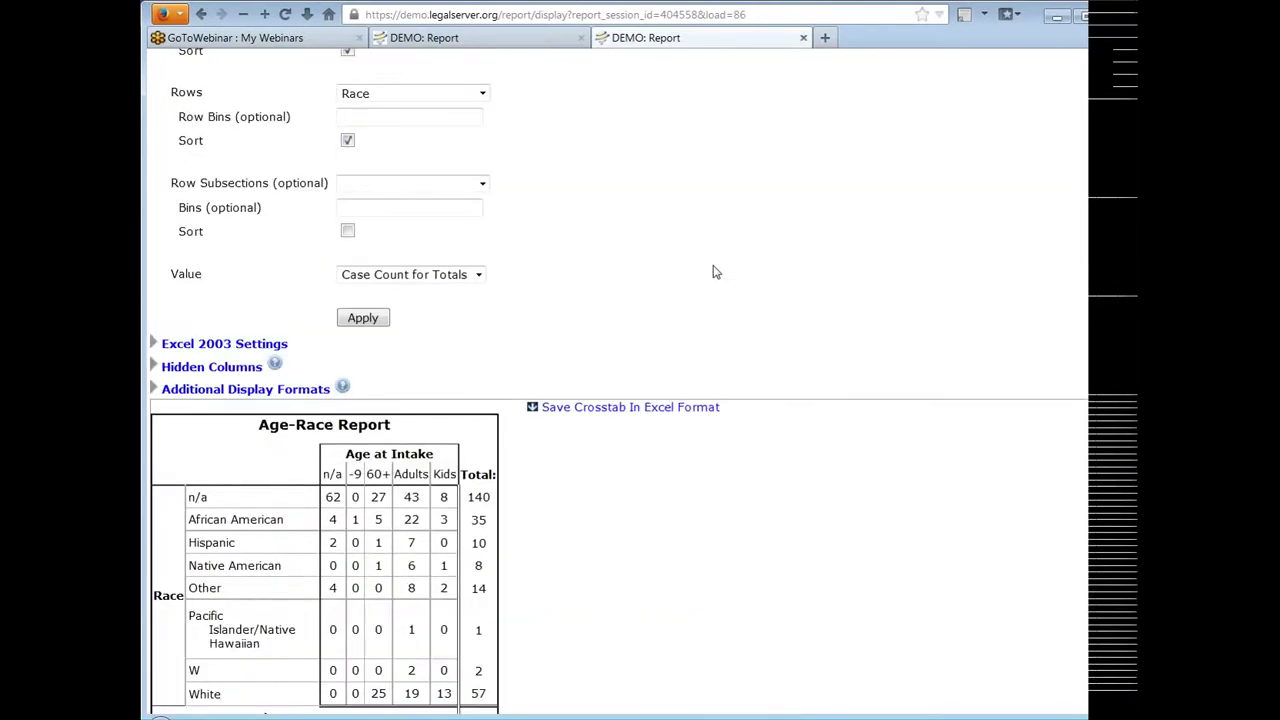
Apply the crosstab settings with the unlabelled 0-17 and 18-59 bins, and collapse the crosstab settings section
scroll(716, 272, up, 2)
click(382, 442)
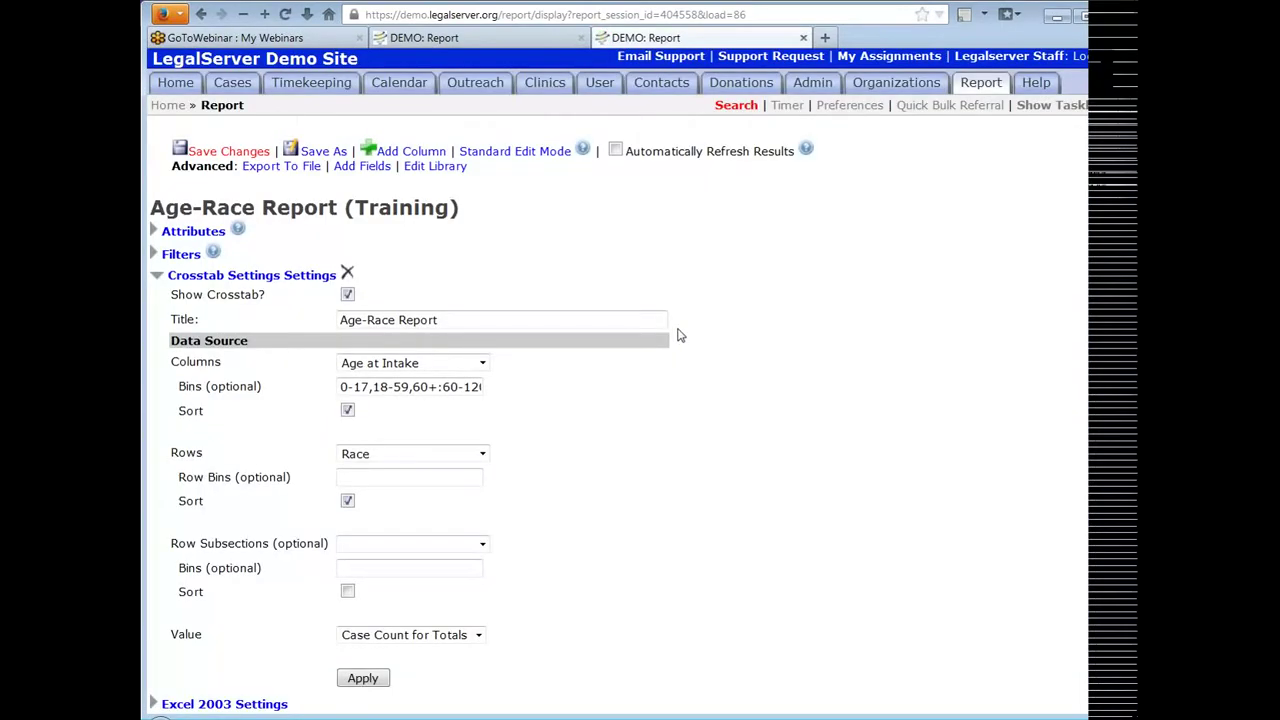
scroll(751, 302, down, 2)
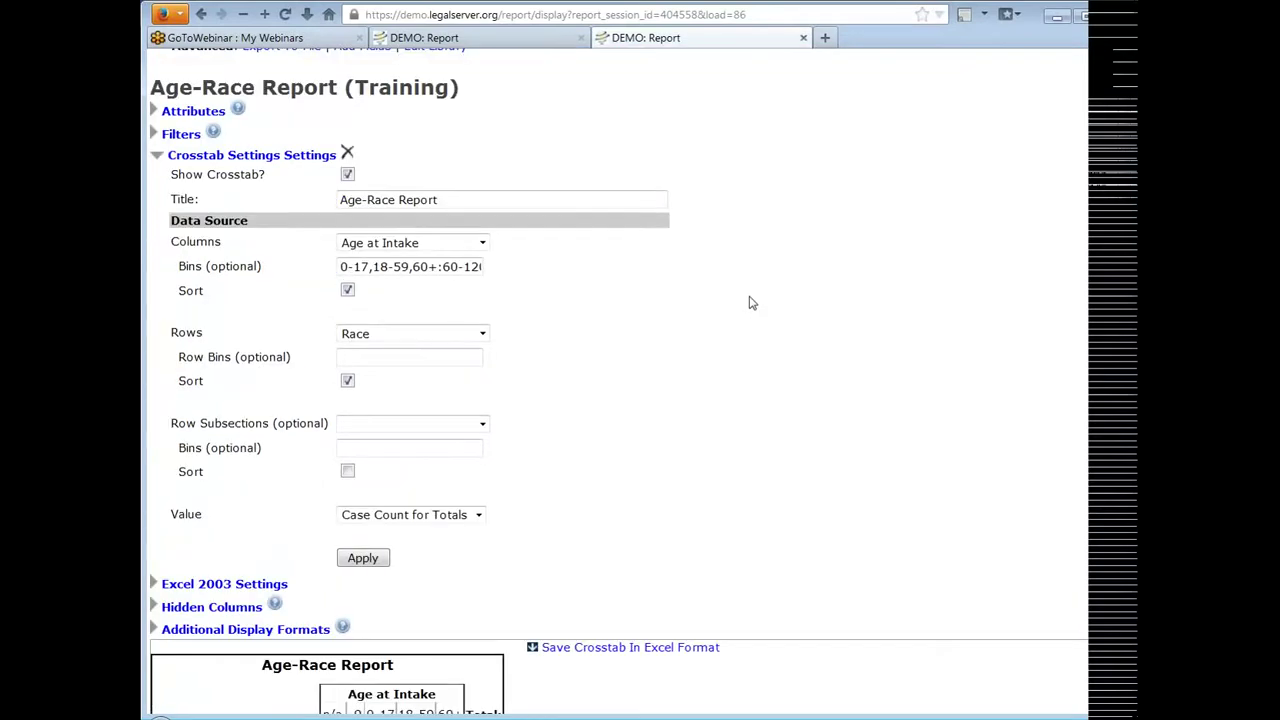
click(282, 160)
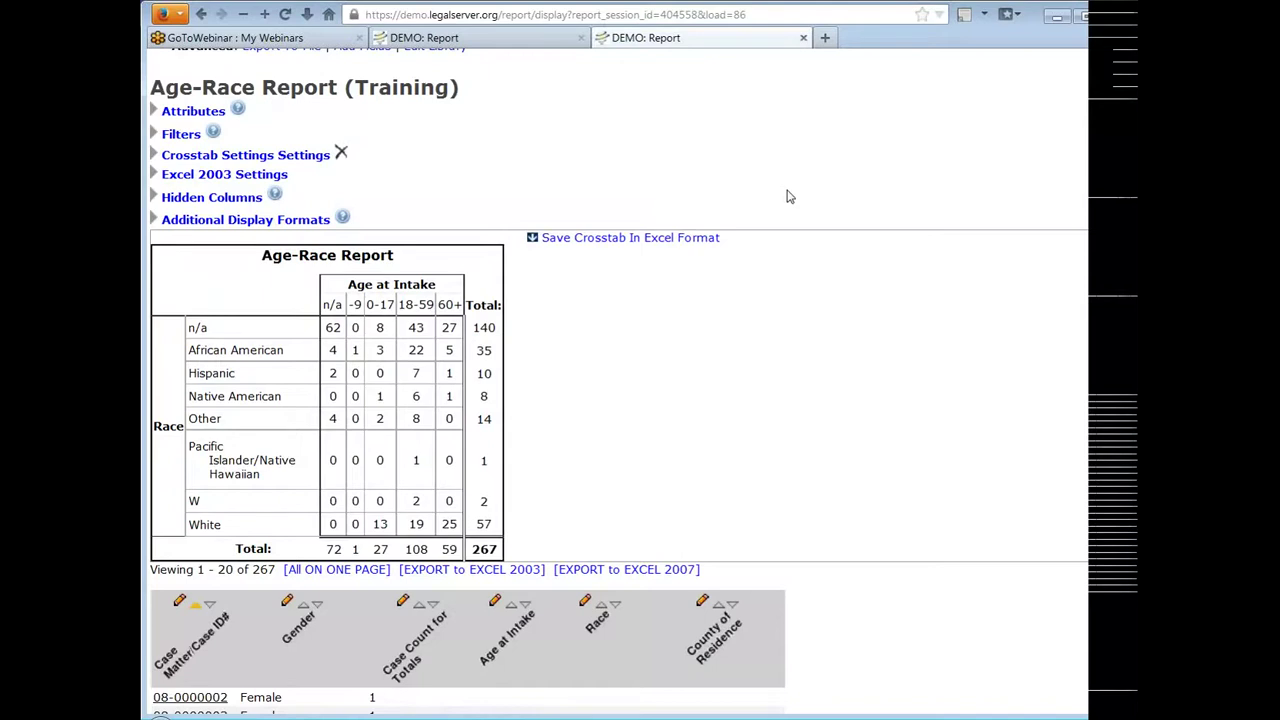
Save the changes to the Age-Race Report (Training) and look over its crosstab and case list
scroll(788, 197, up, 3)
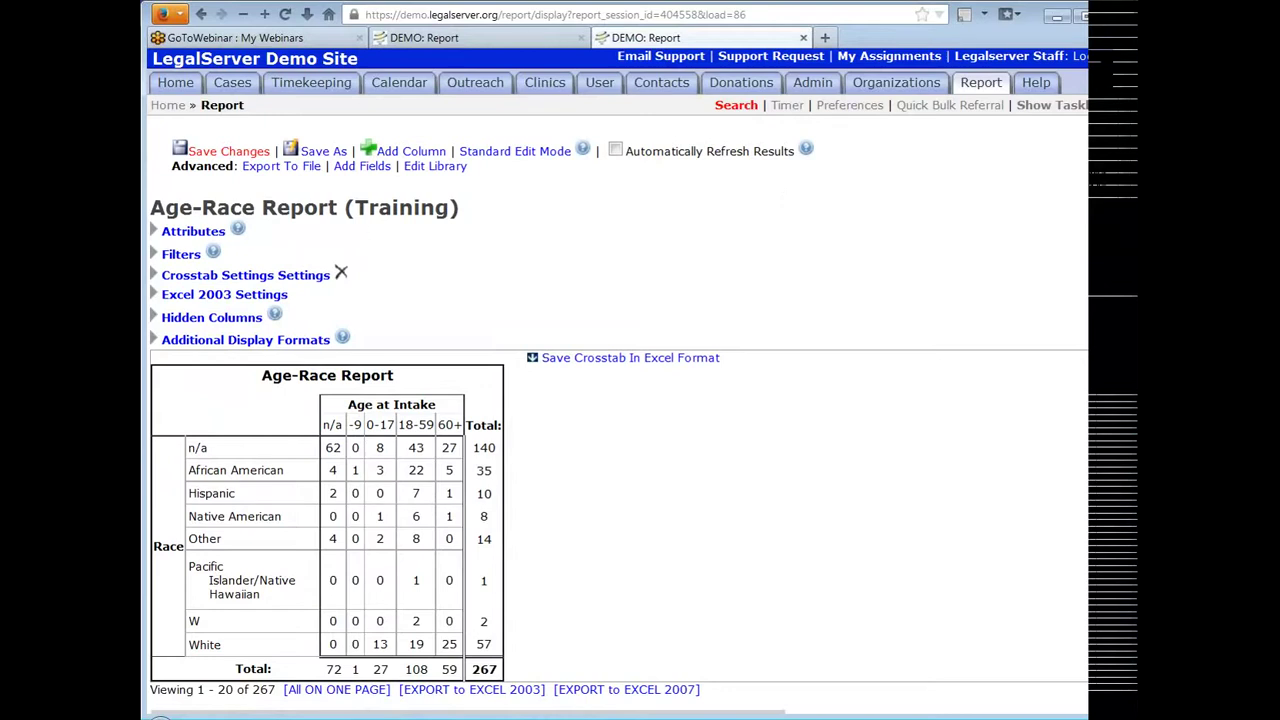
click(240, 152)
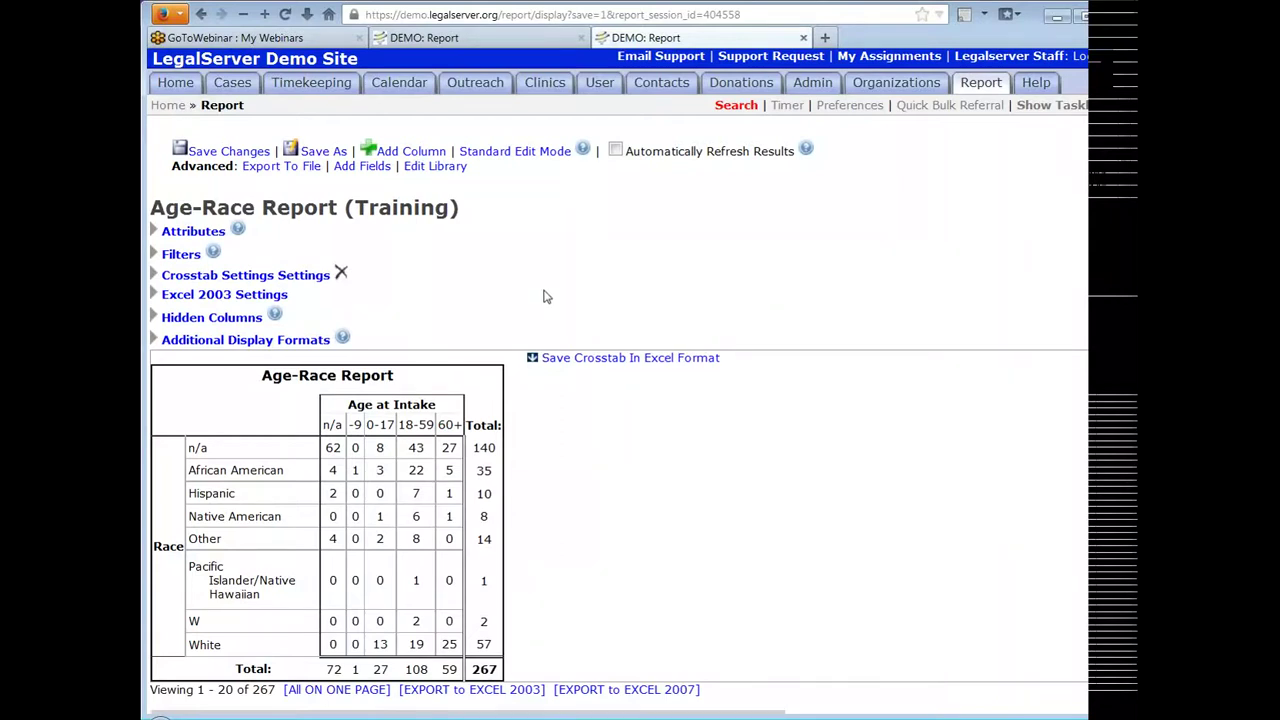
scroll(785, 262, down, 1)
scroll(790, 258, down, 1)
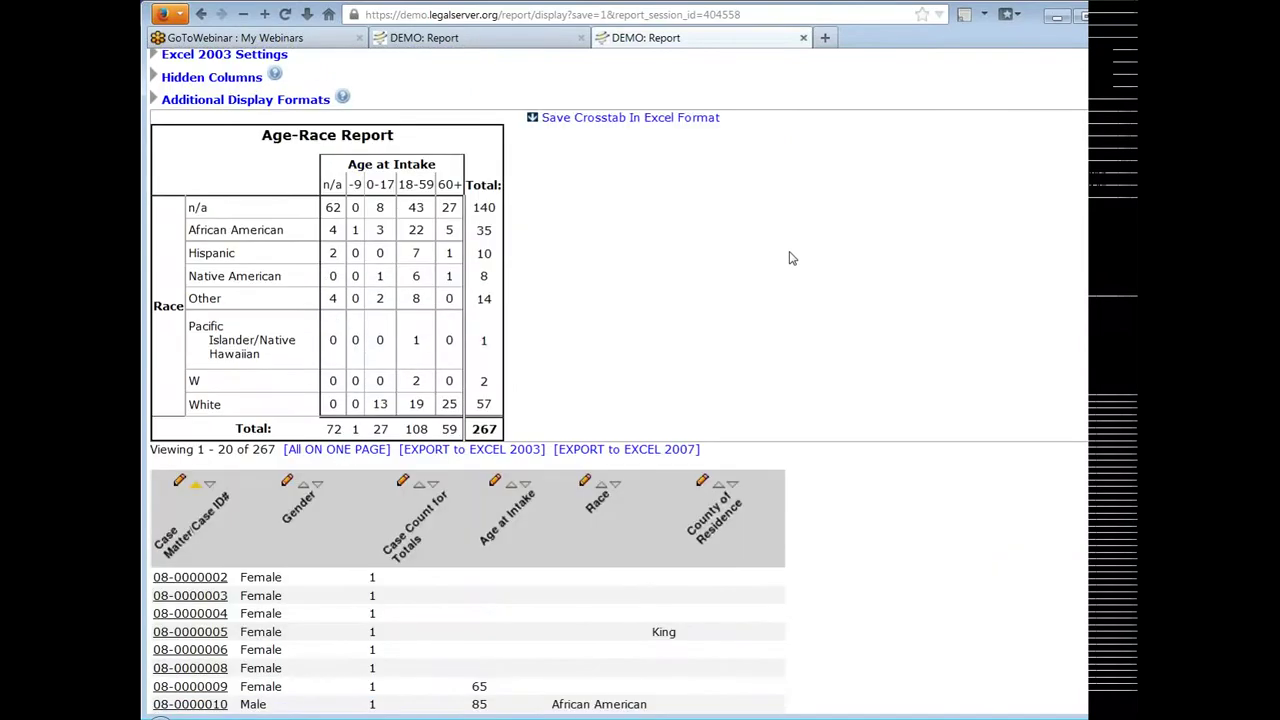
scroll(795, 290, down, 1)
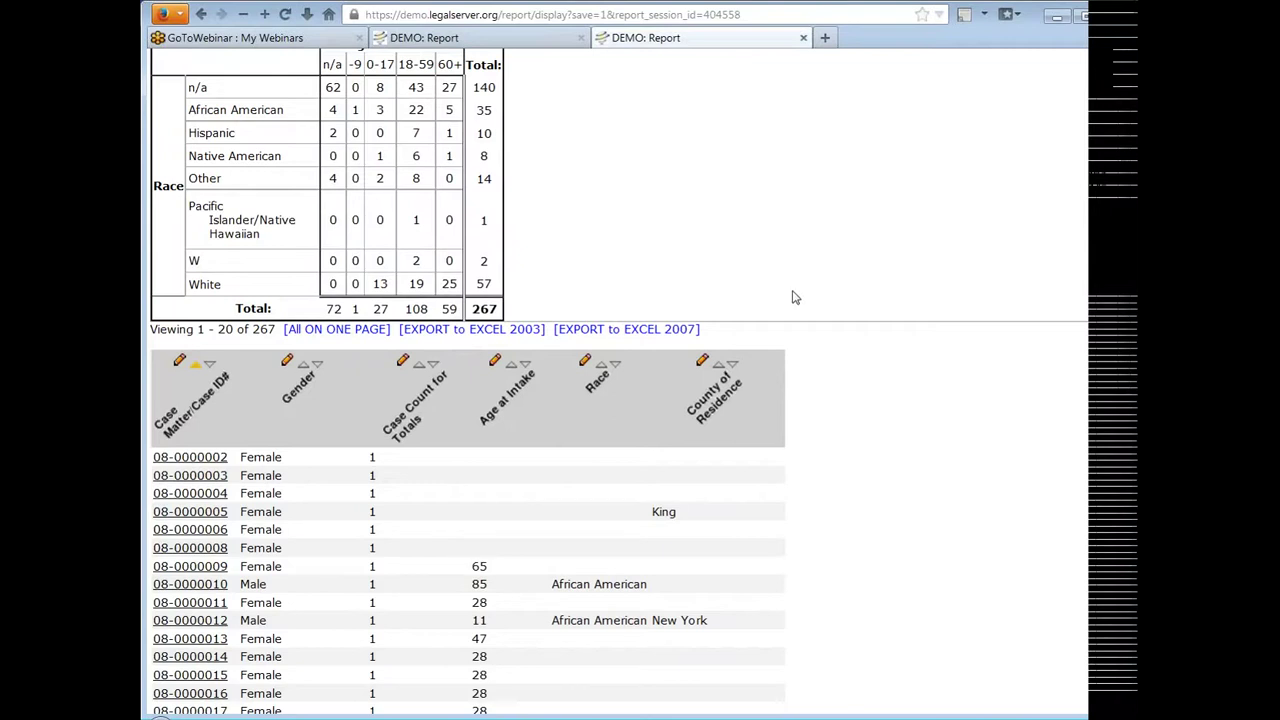
scroll(829, 406, down, 1)
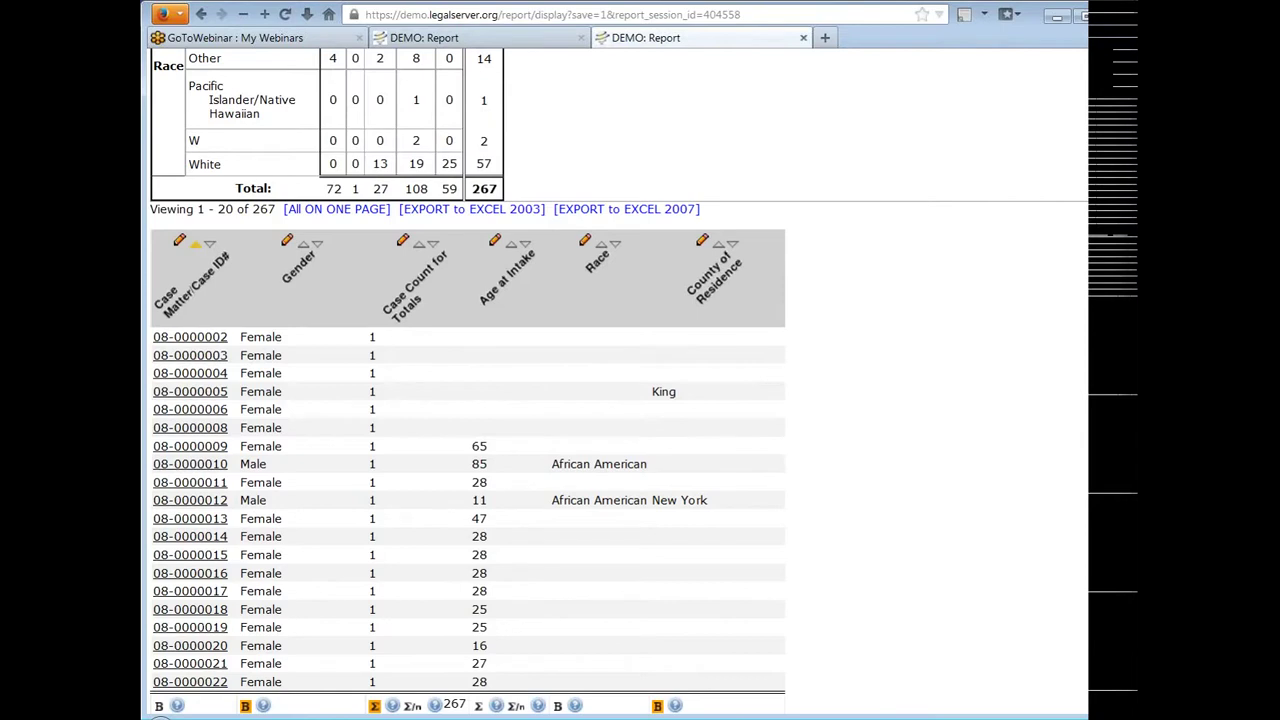
Set the Gender column's Show option to Section, apply the change, and reload the report results
click(287, 241)
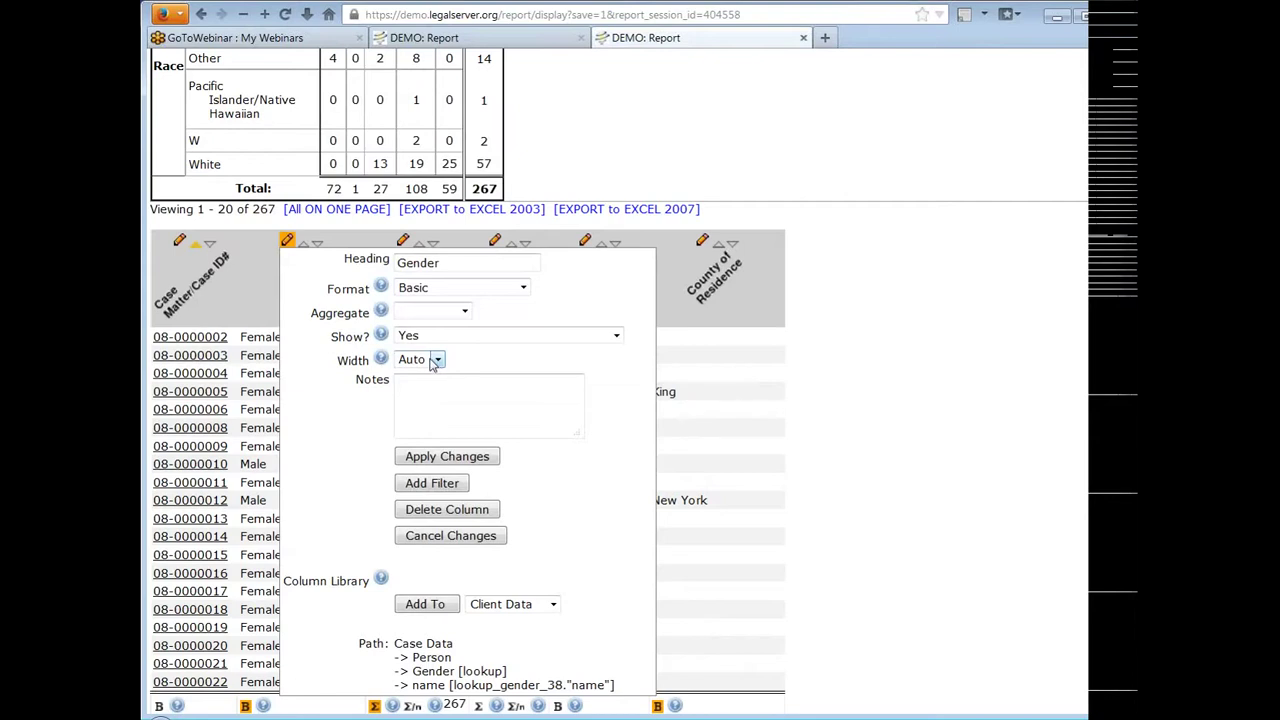
drag(330, 337, 370, 337)
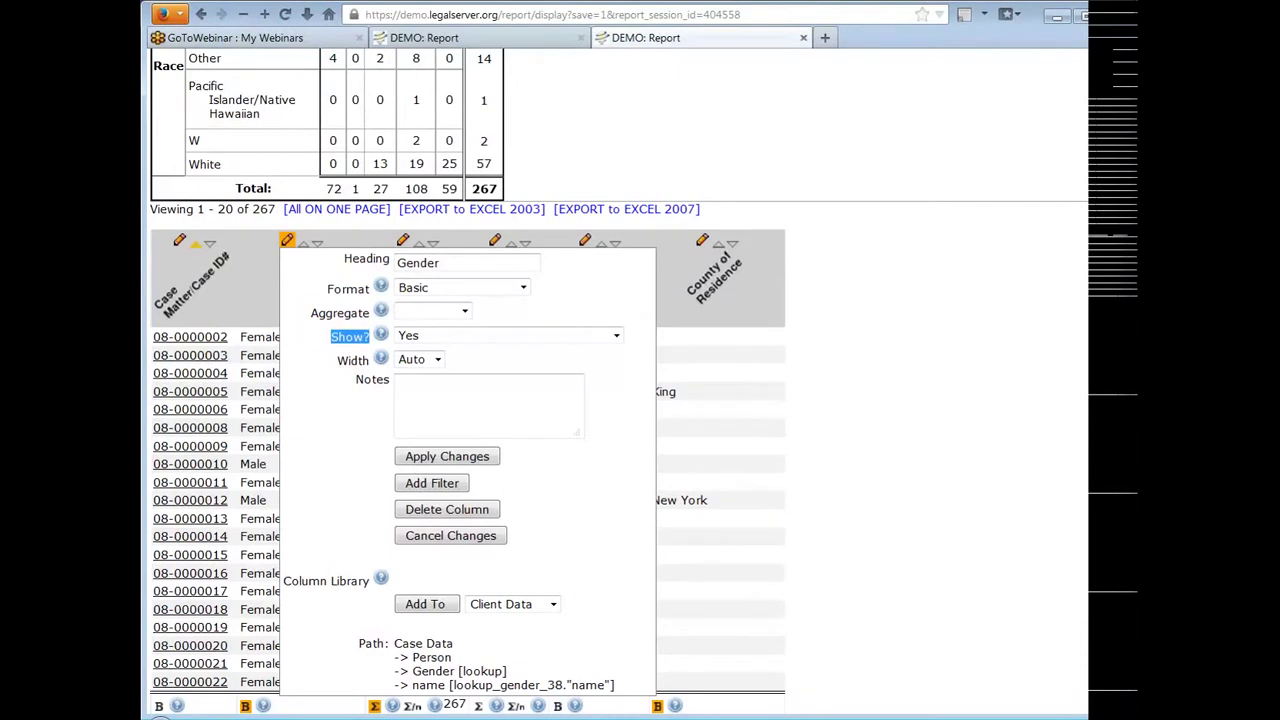
click(543, 340)
click(545, 343)
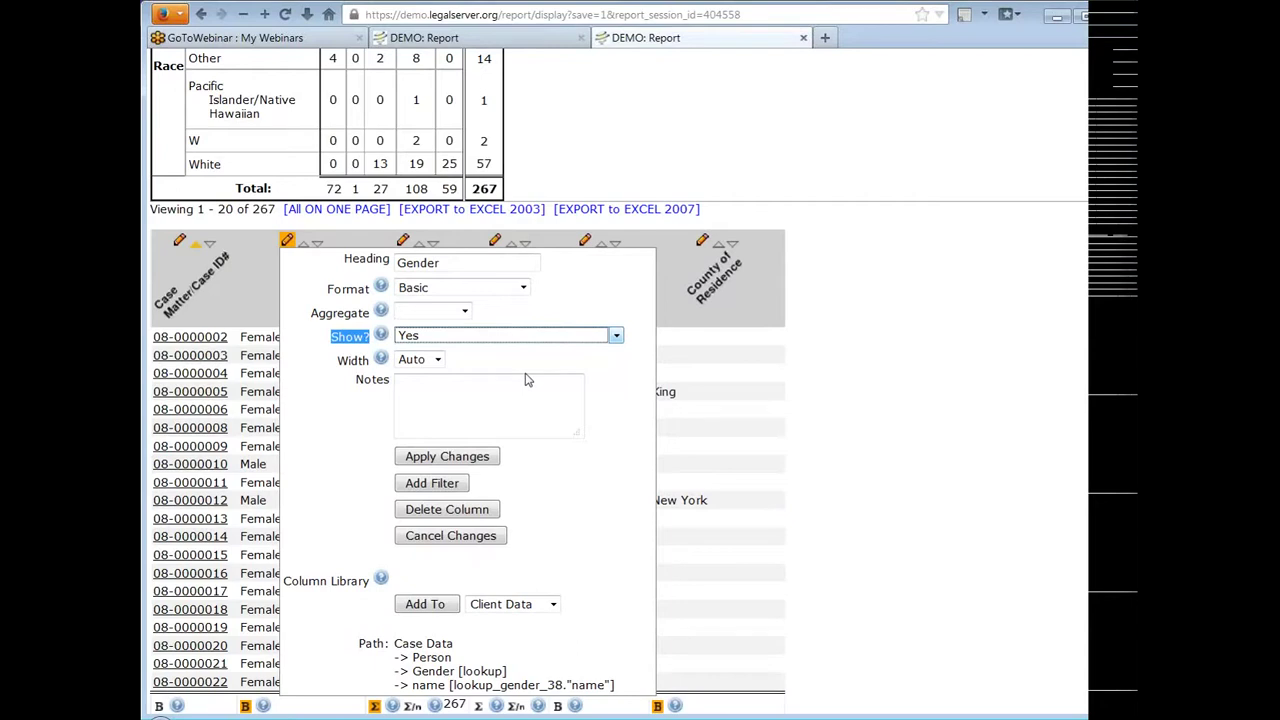
key(Down)
key(Down)
click(465, 464)
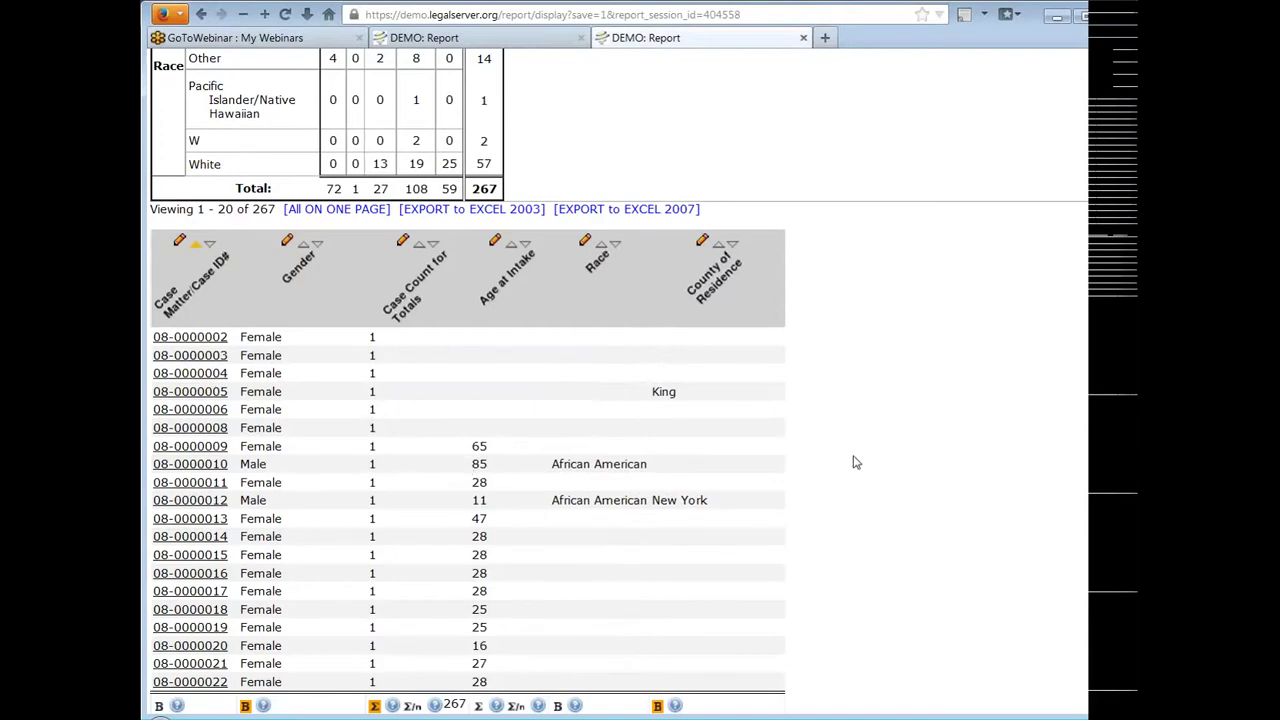
scroll(855, 460, up, 10)
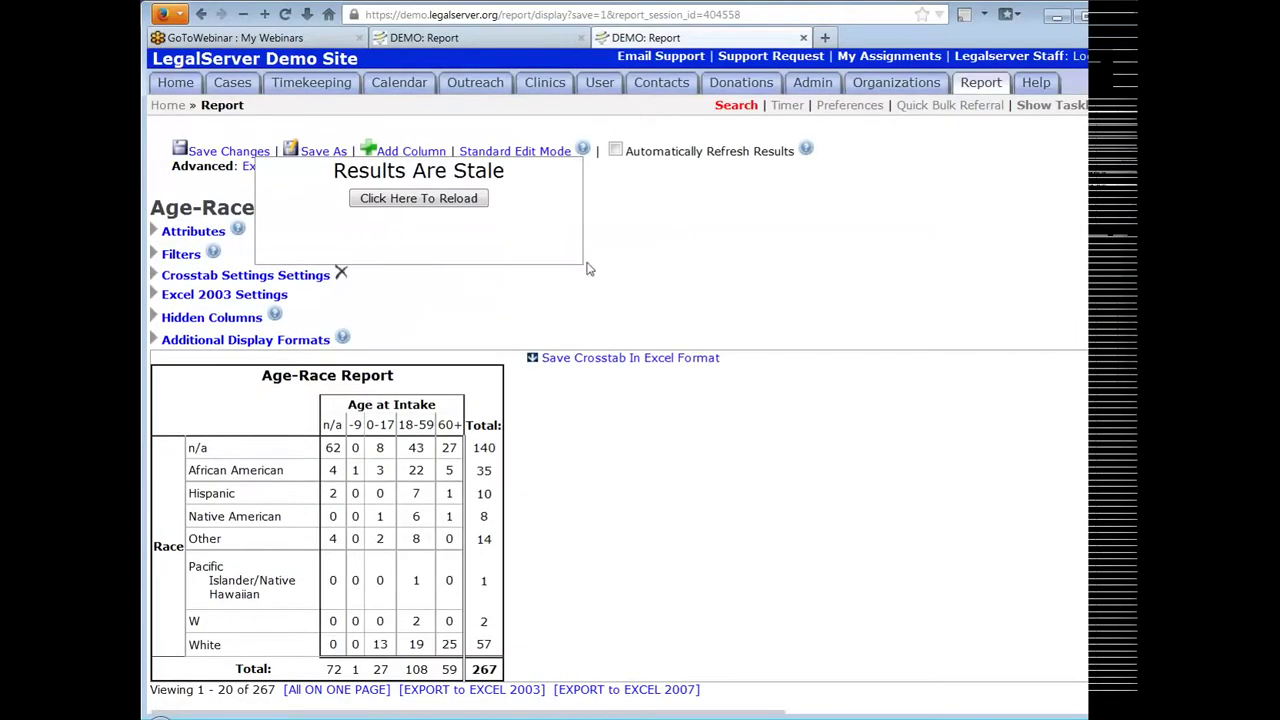
click(457, 200)
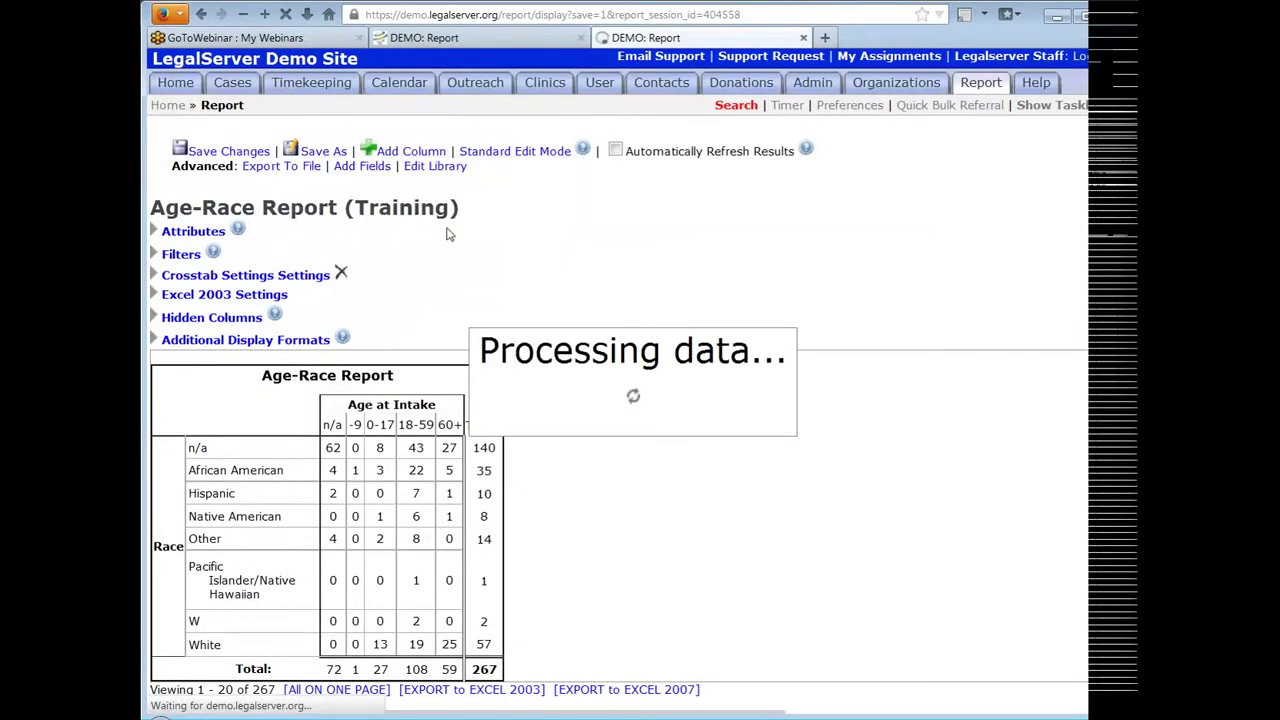
Examine how the case list is grouped under the gender section heading, along with the crosstab and column summaries
scroll(855, 264, down, 10)
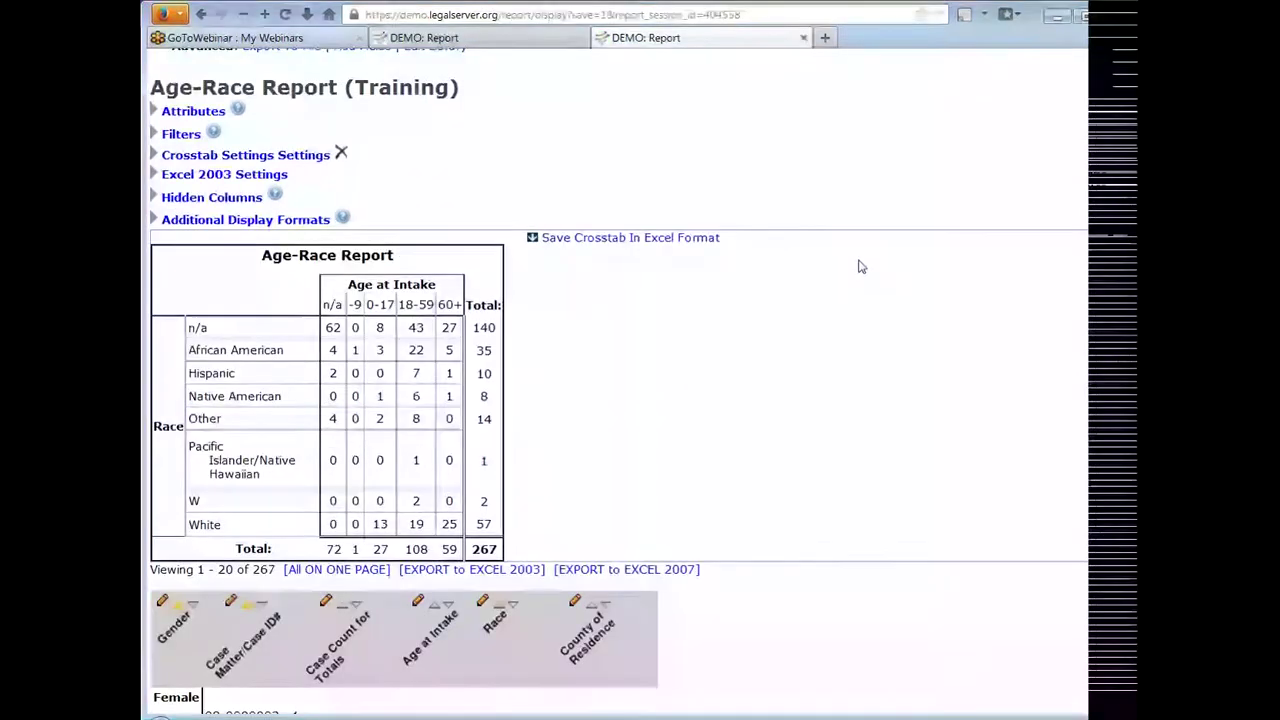
scroll(862, 266, down, 3)
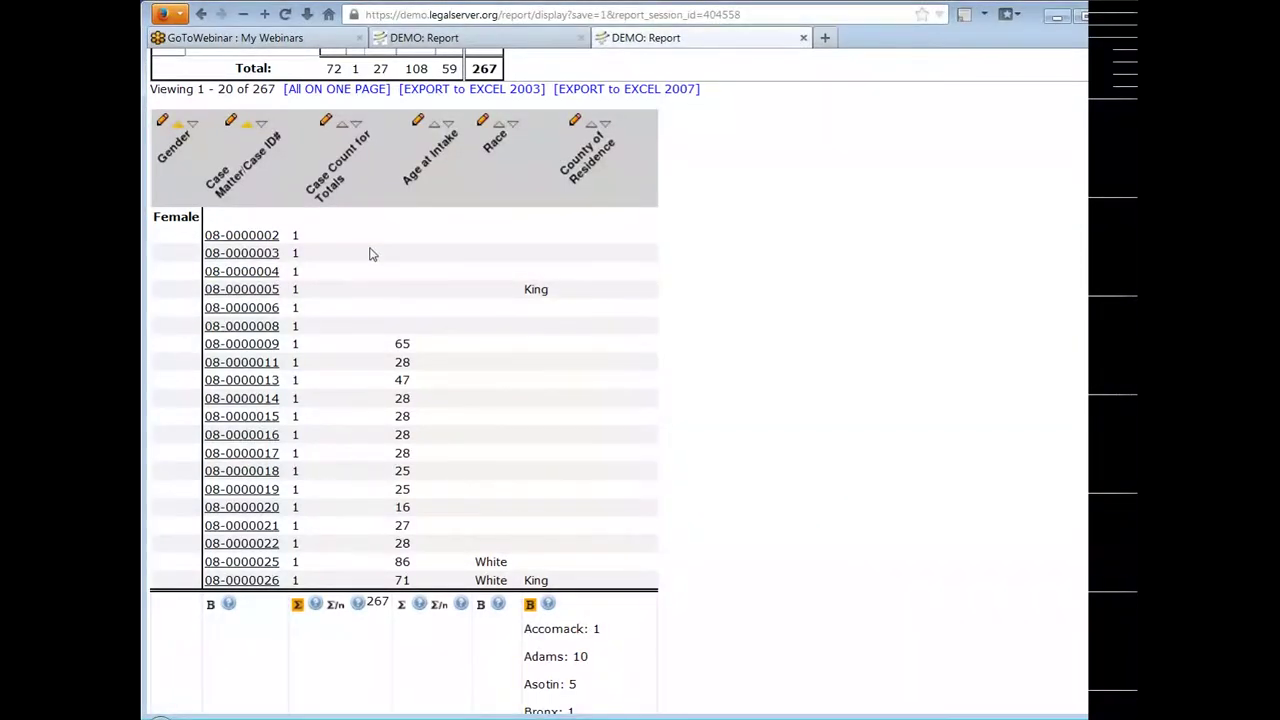
scroll(369, 254, up, 3)
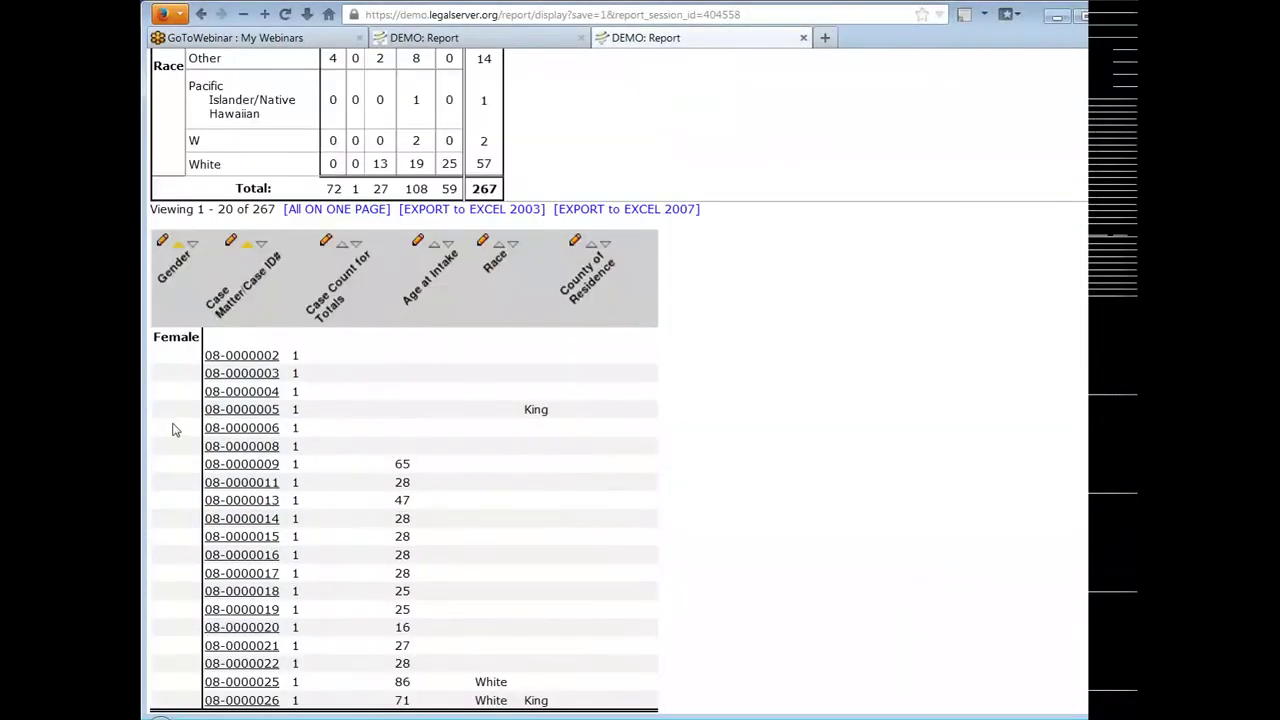
scroll(497, 366, down, 3)
scroll(499, 368, up, 3)
scroll(497, 366, up, 12)
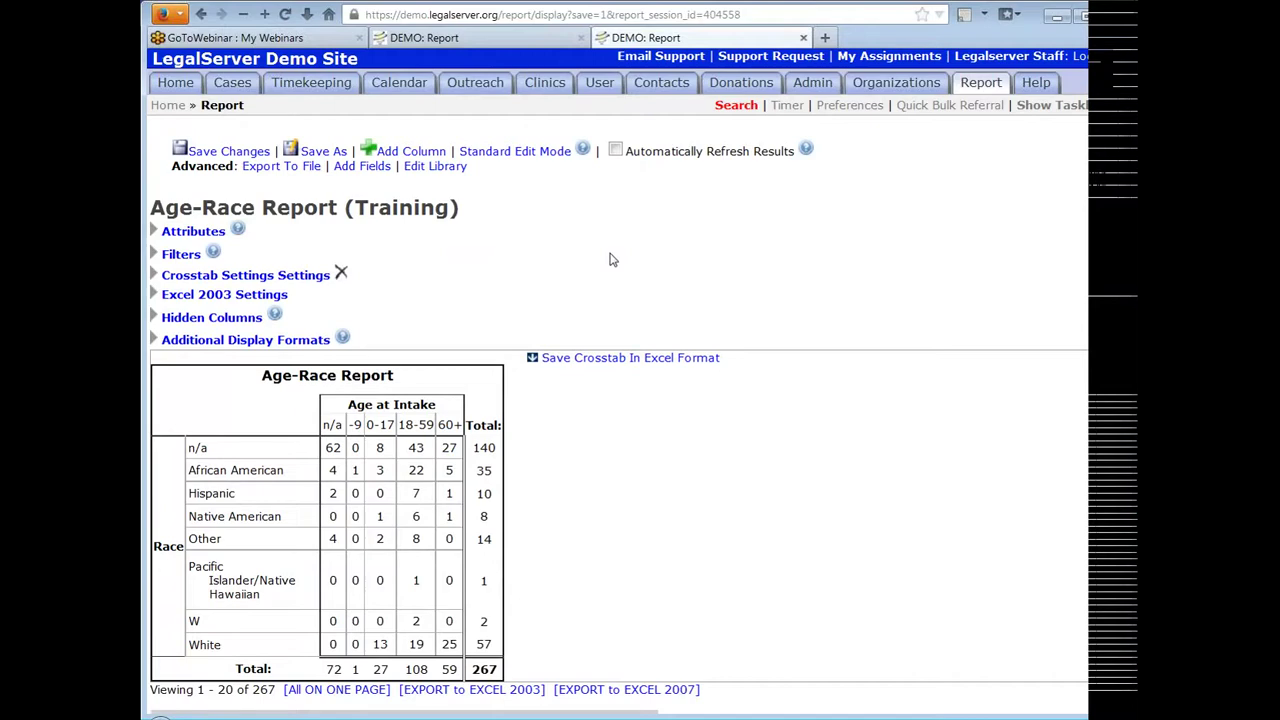
scroll(766, 289, down, 5)
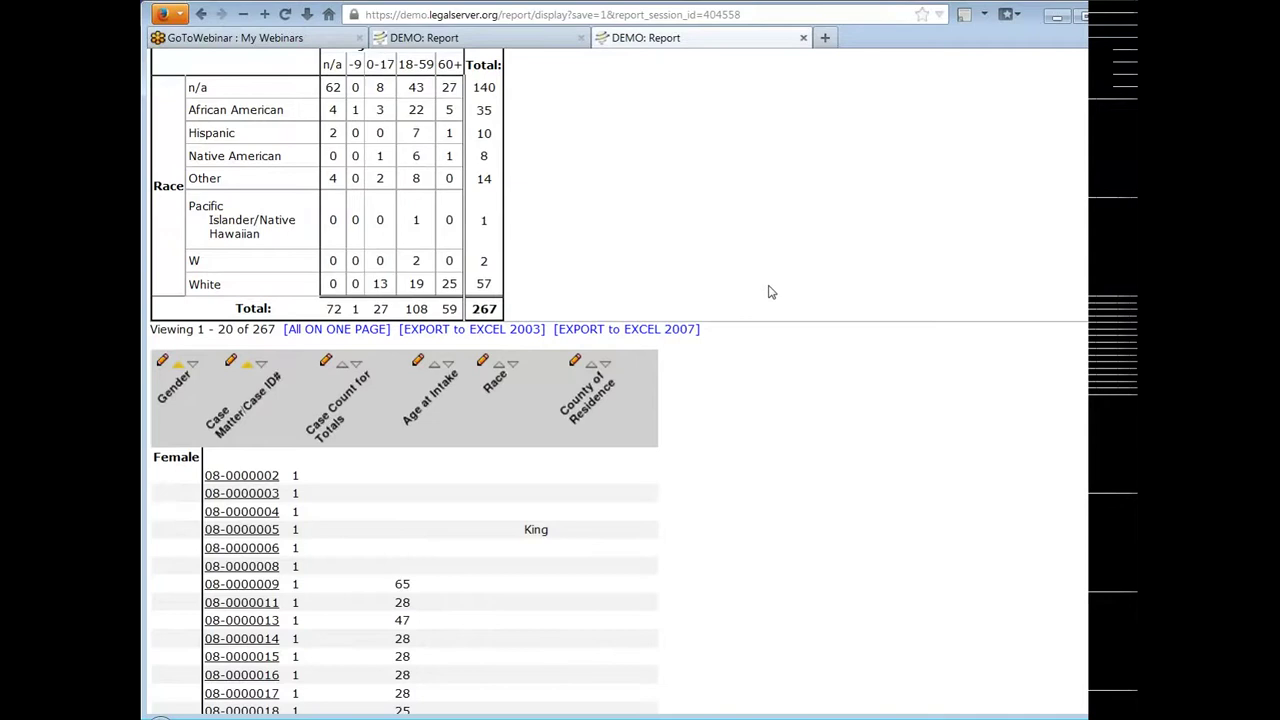
scroll(769, 292, up, 2)
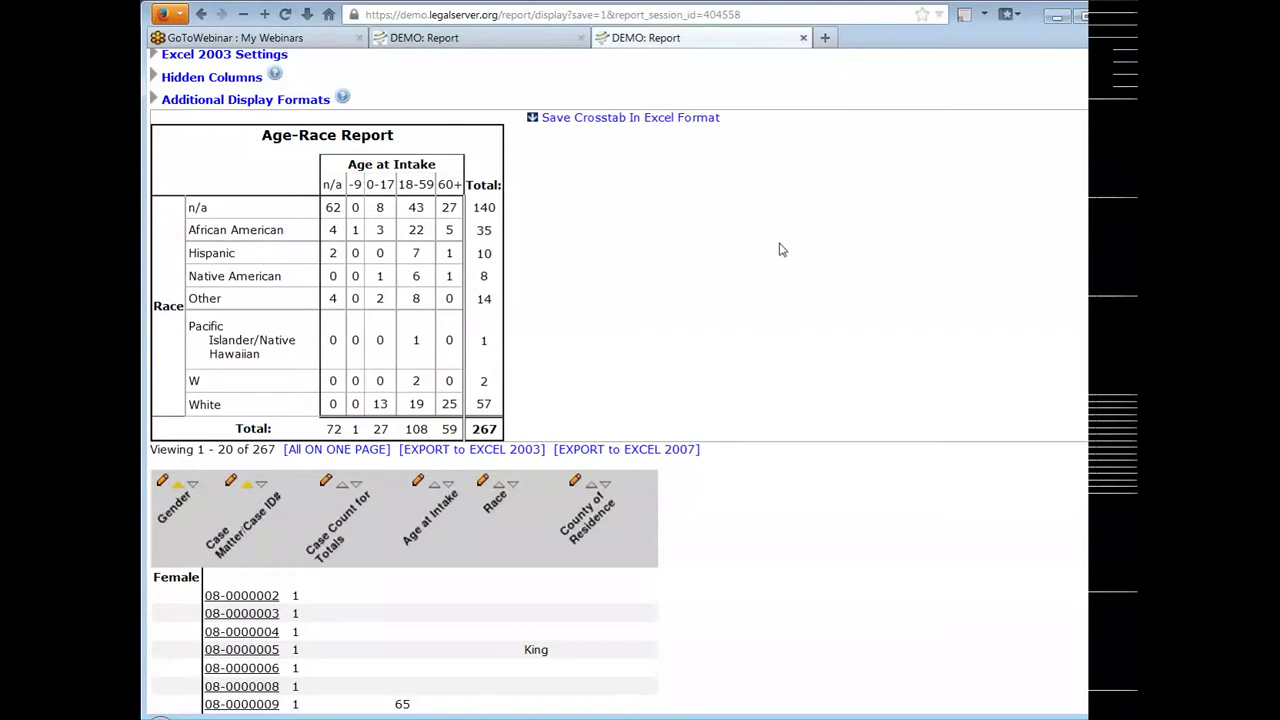
scroll(782, 250, down, 3)
scroll(782, 250, up, 3)
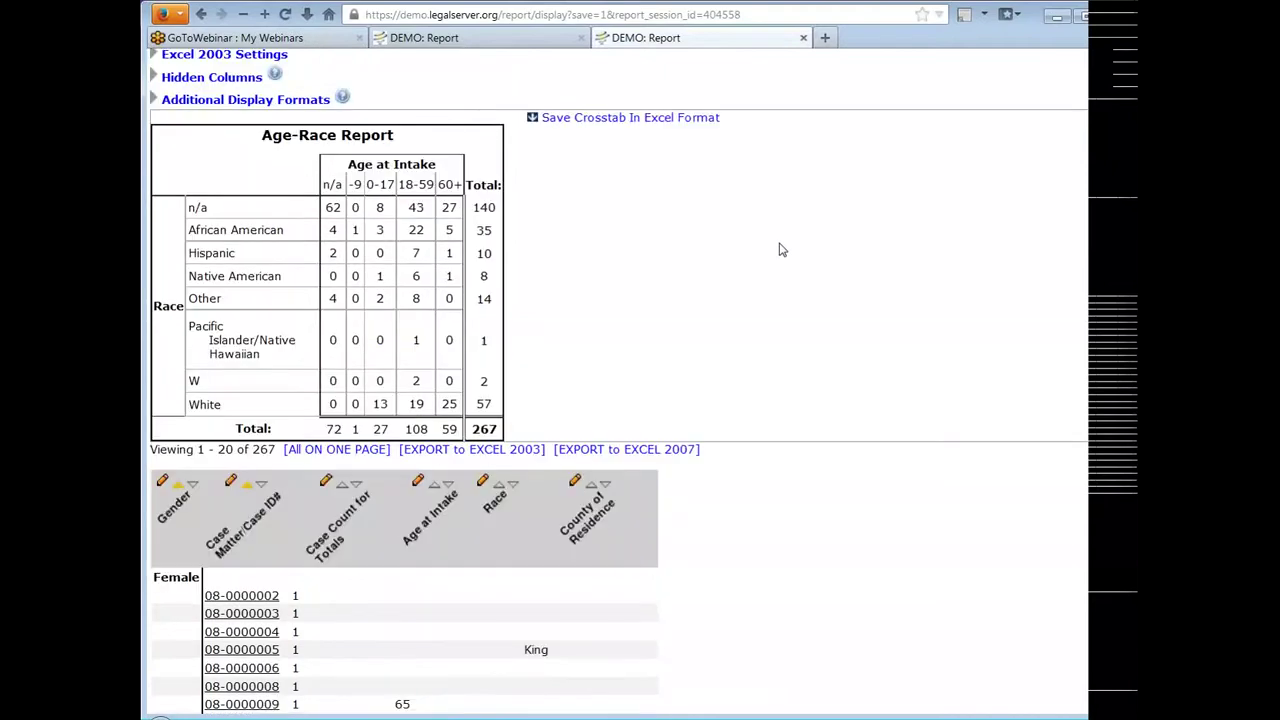
Set the hidden Date Closed column's Show option to Yes, apply it, and reload the report results
scroll(782, 250, up, 3)
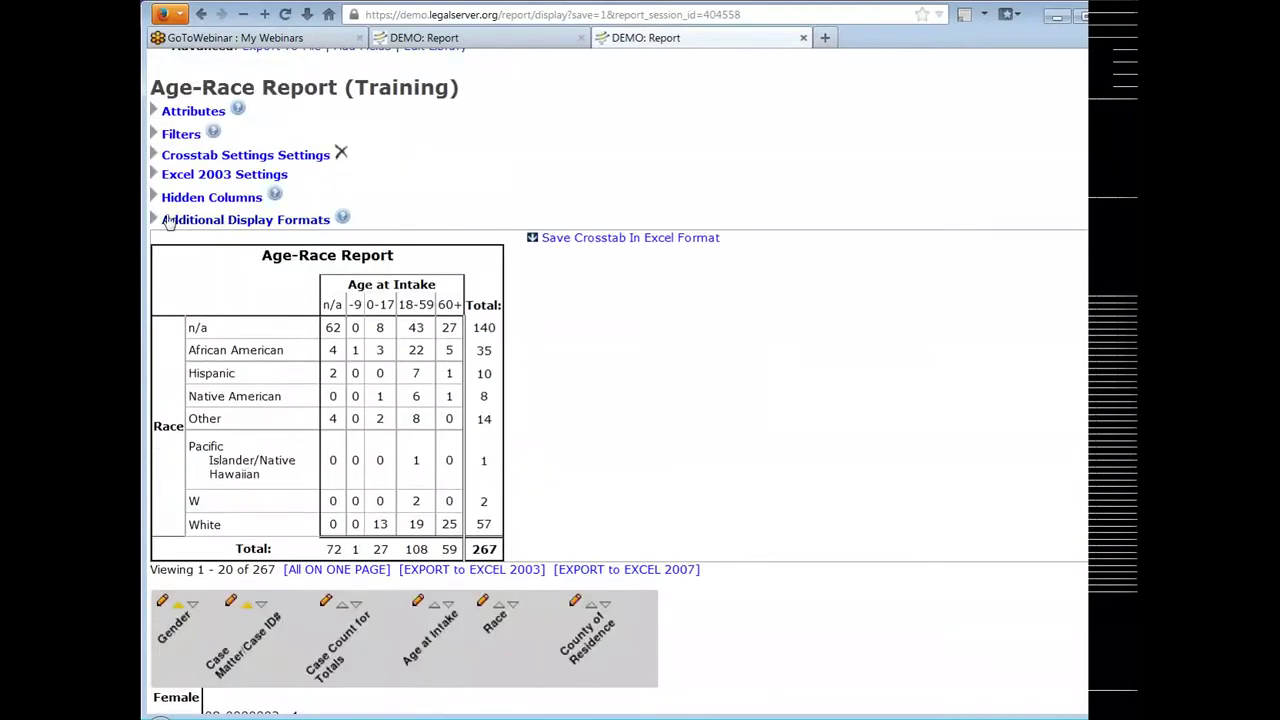
click(205, 198)
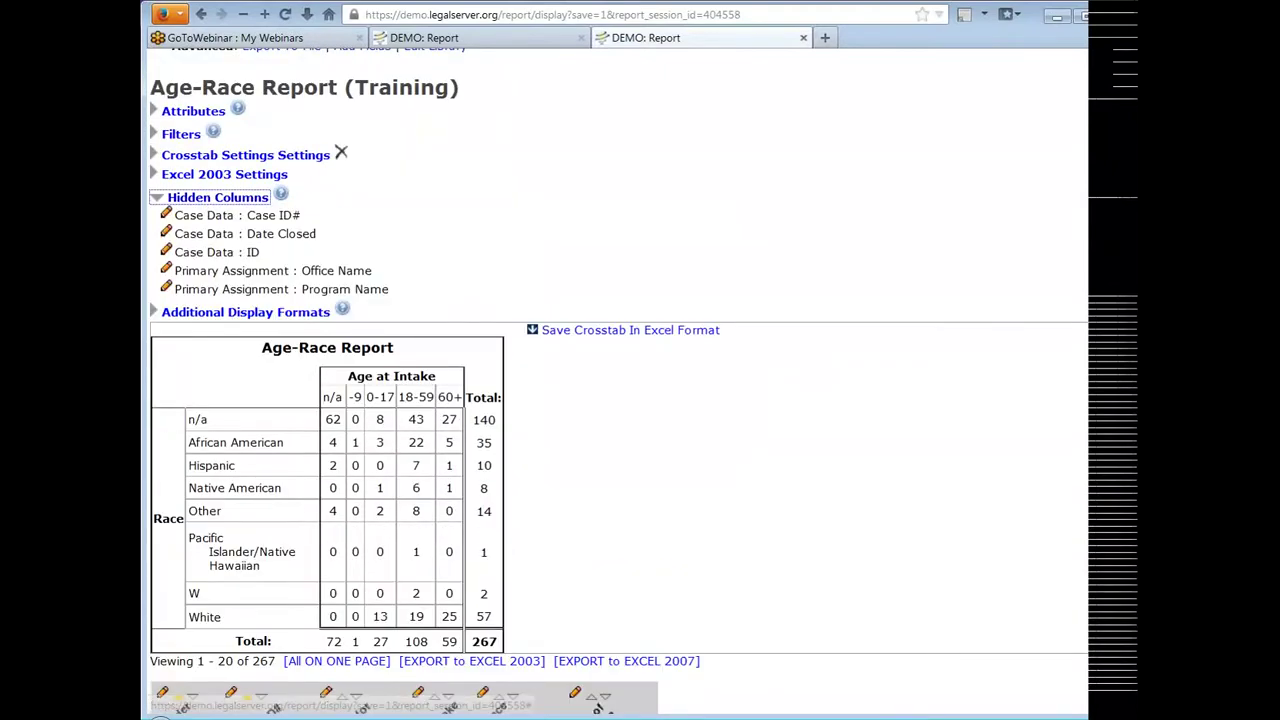
click(166, 232)
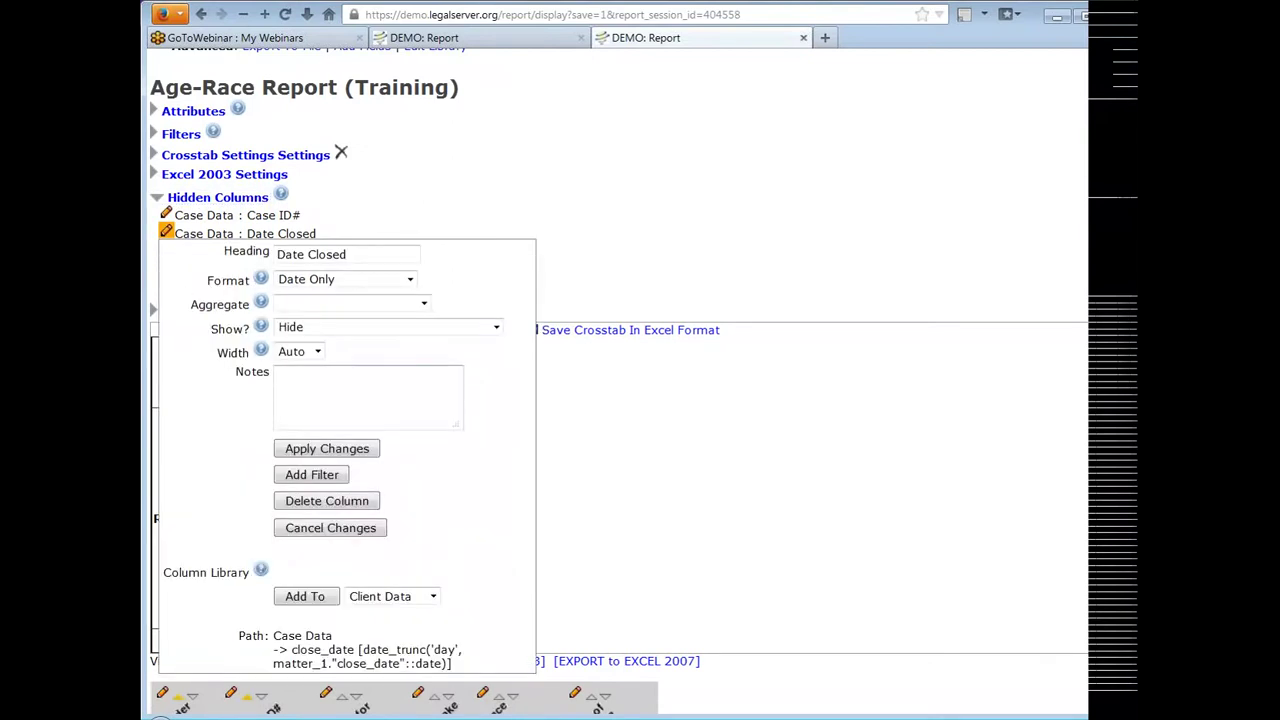
click(357, 328)
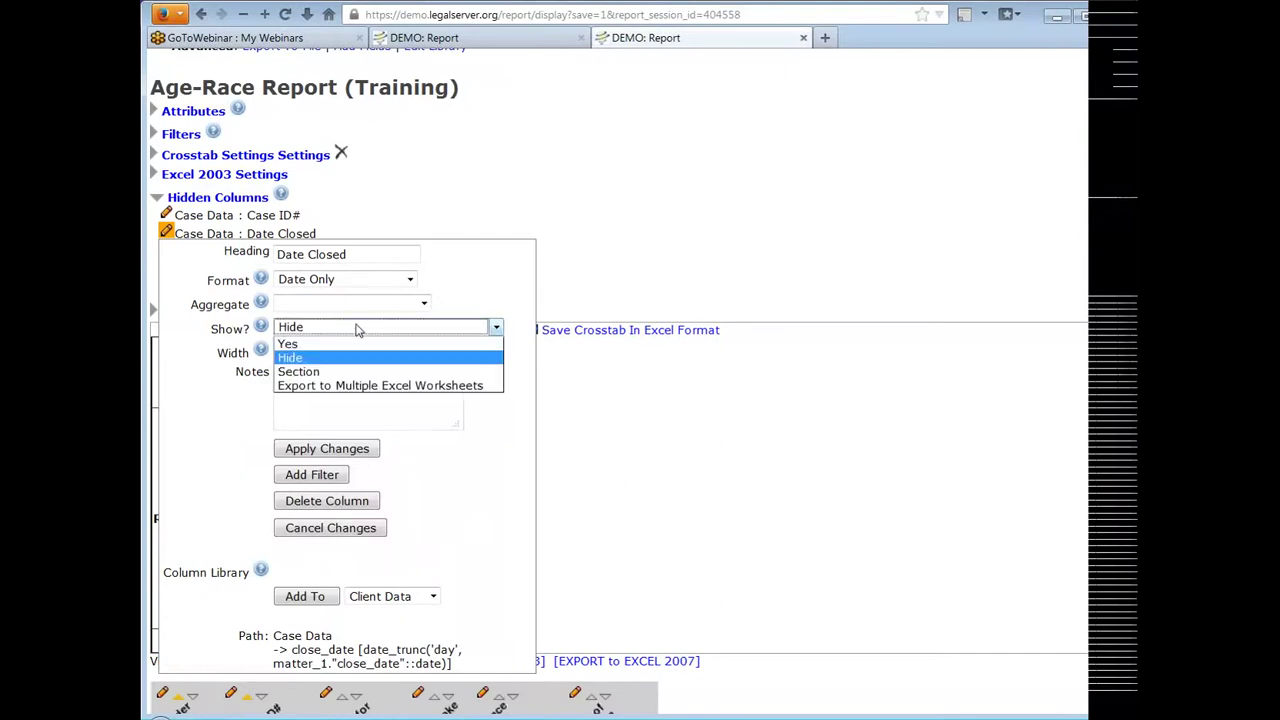
click(357, 343)
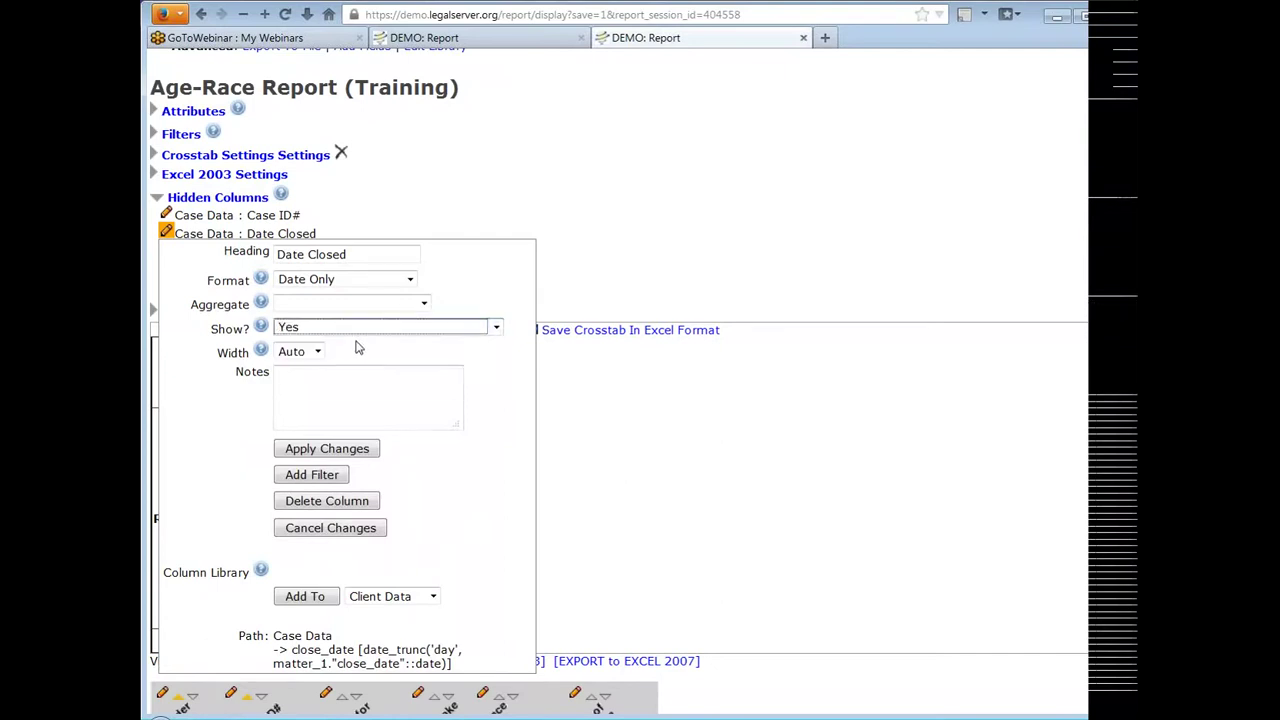
click(356, 450)
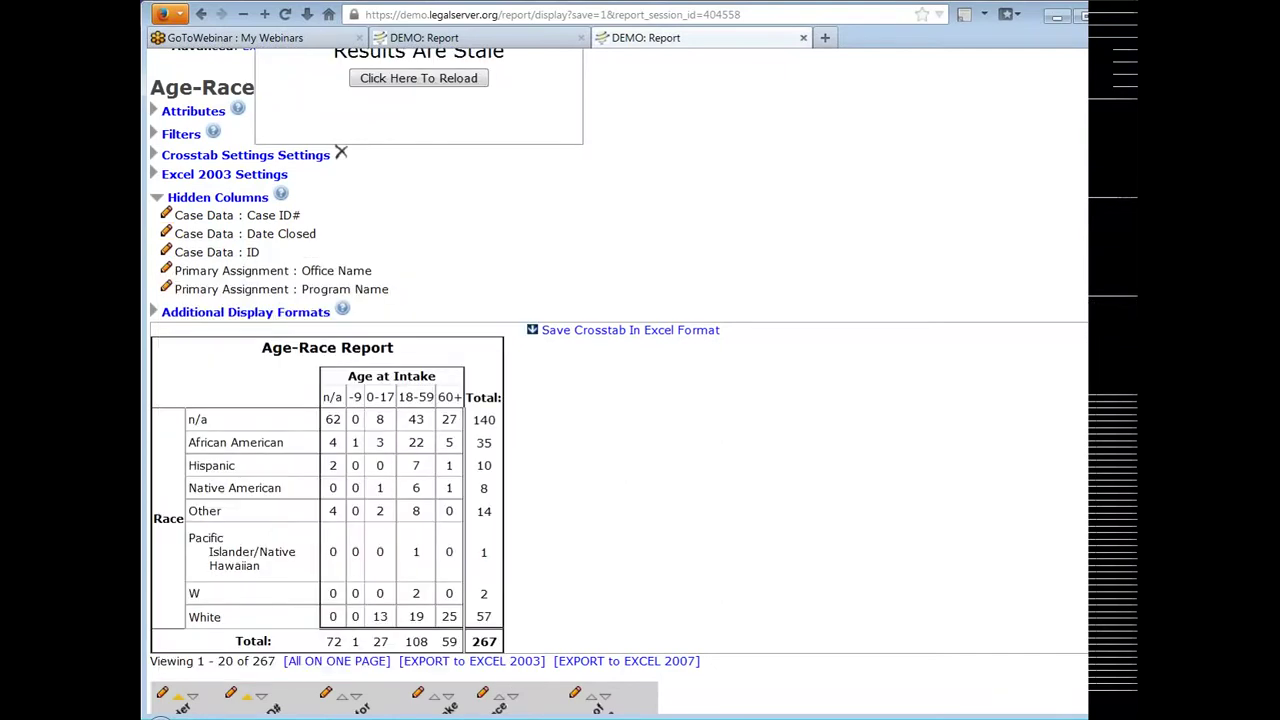
click(440, 80)
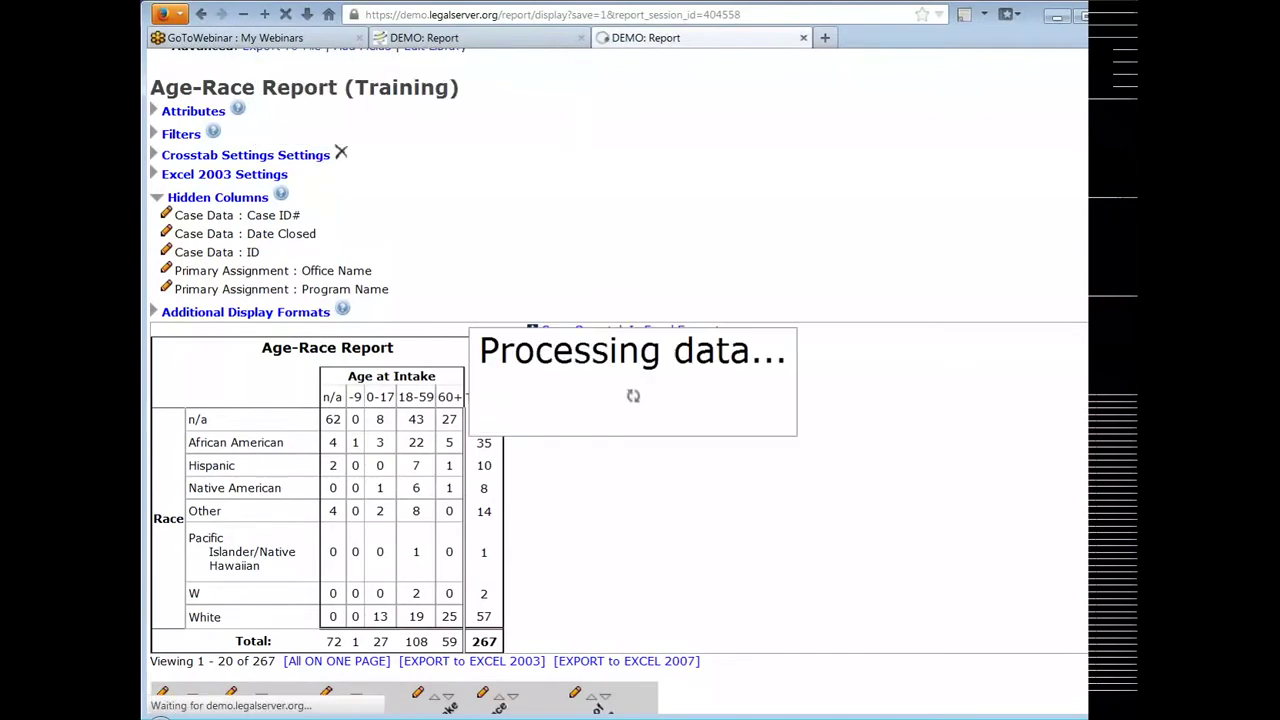
scroll(852, 282, down, 2)
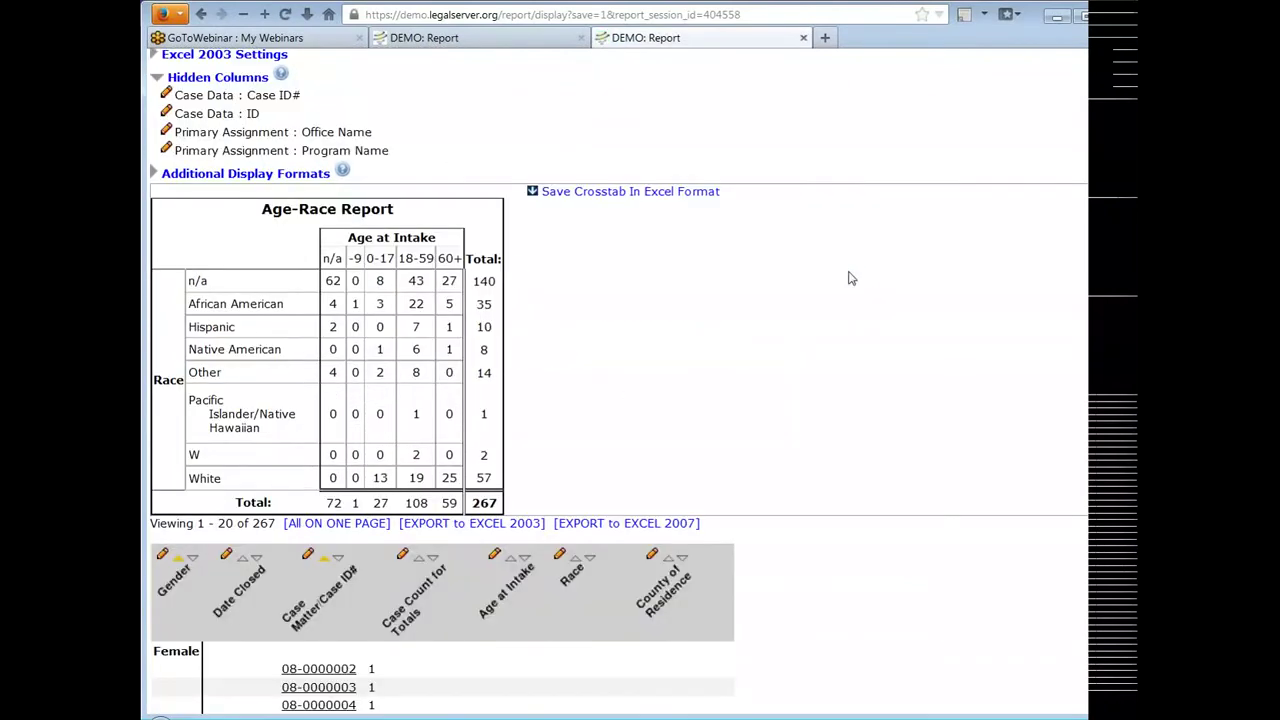
scroll(850, 278, down, 6)
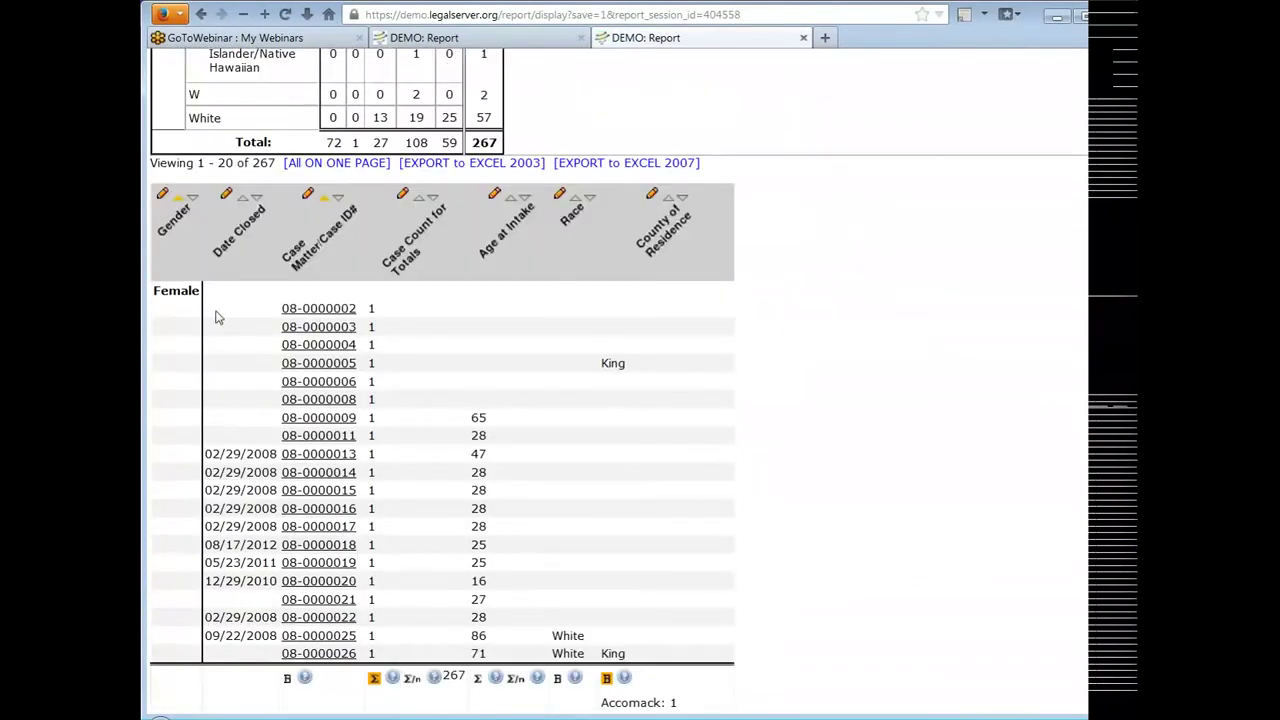
Set the Gender column's Show option back to Yes, apply the change, and reload the report results
click(163, 194)
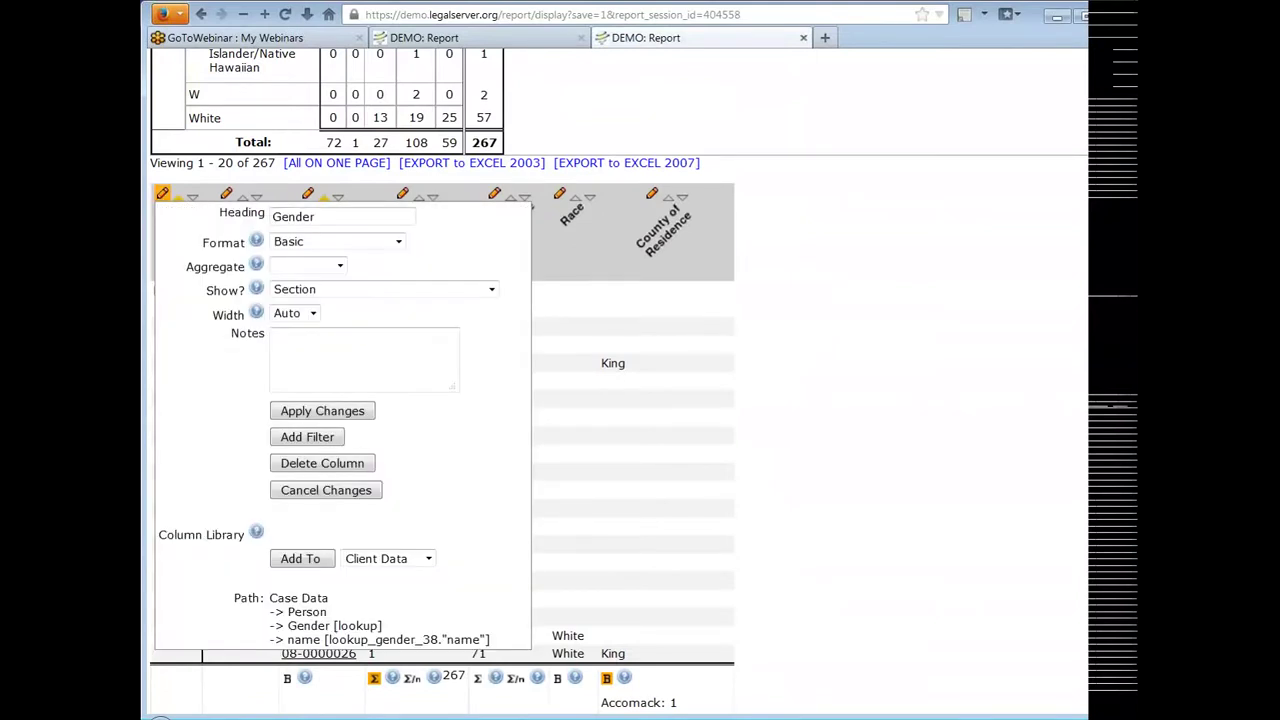
click(357, 289)
click(357, 289)
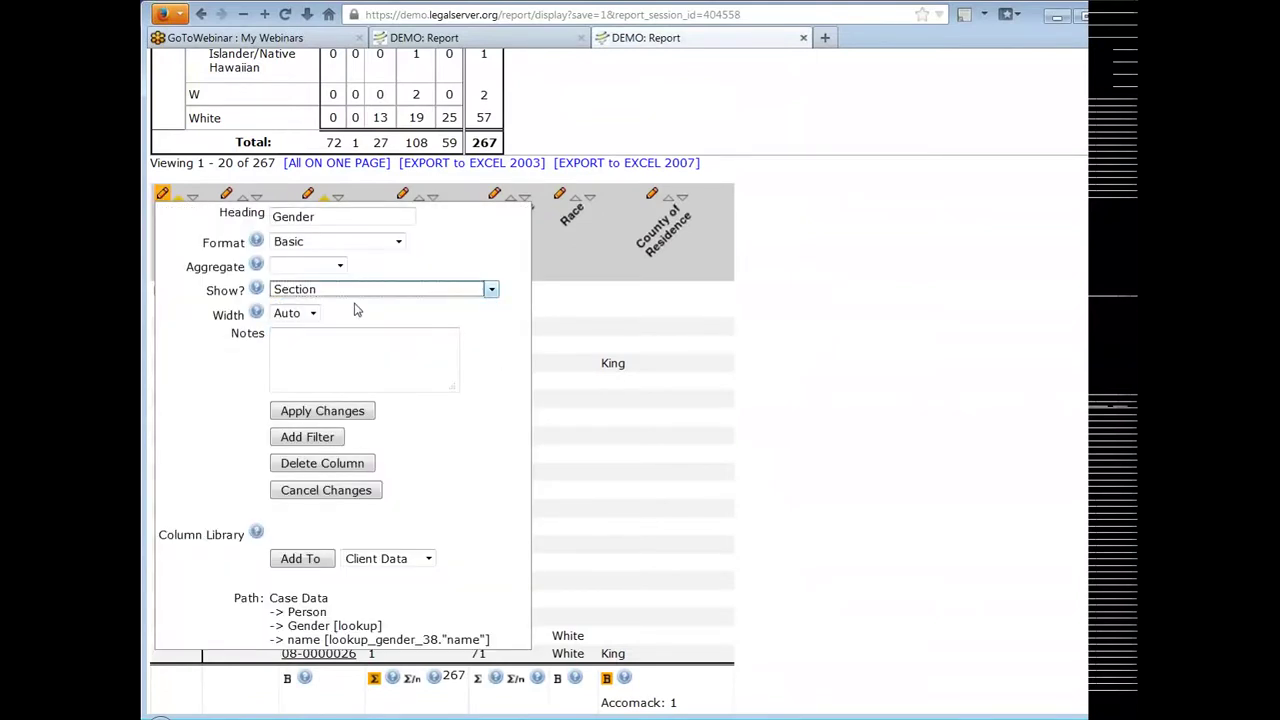
key(Up)
key(Up)
click(357, 414)
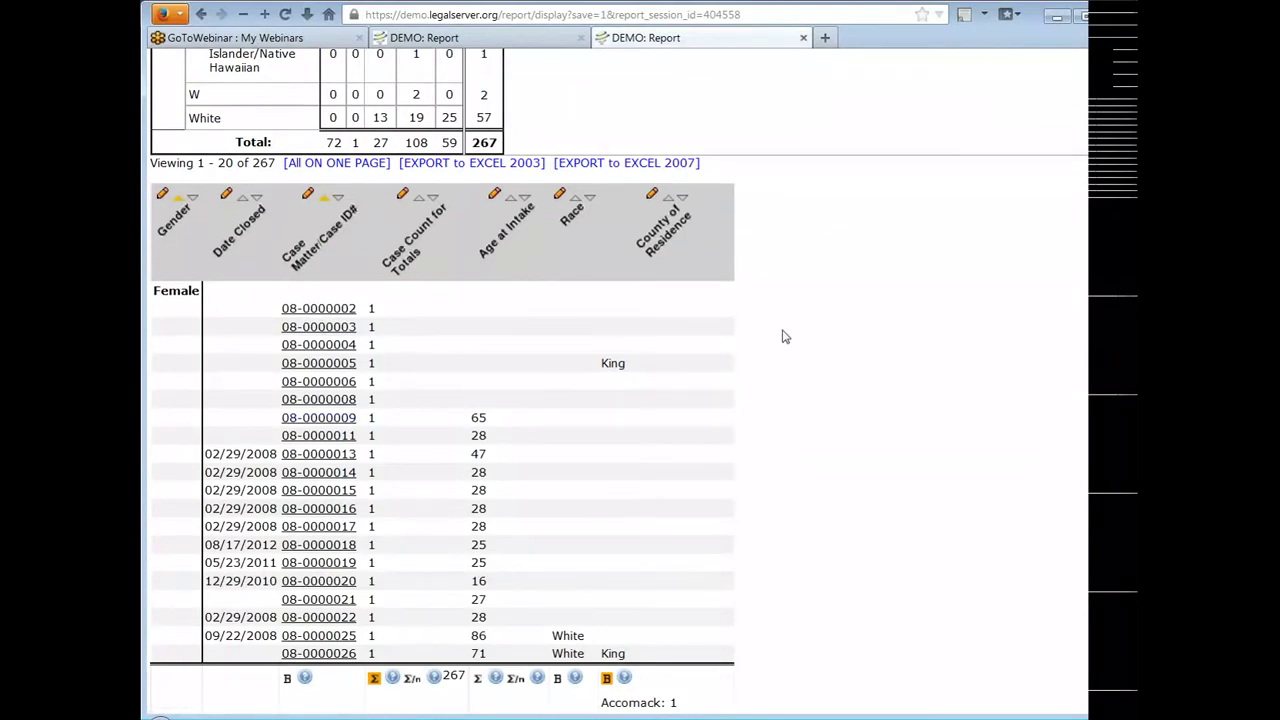
scroll(835, 365, up, 5)
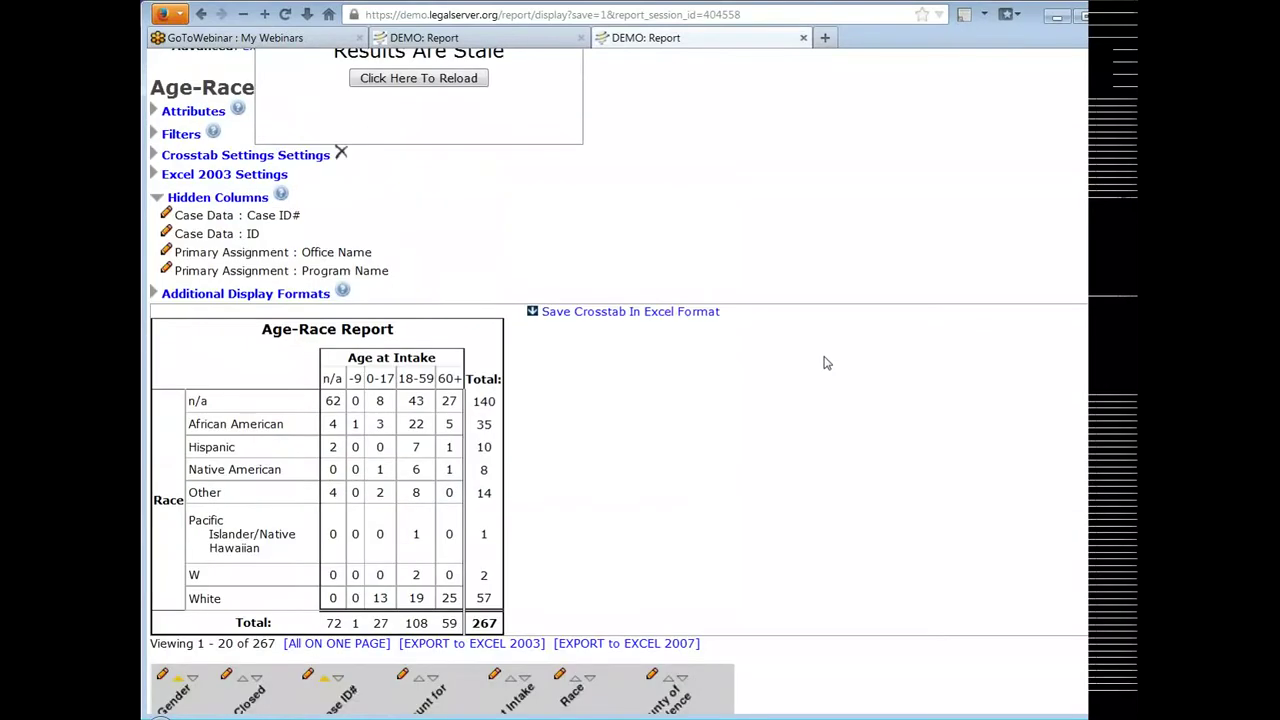
click(446, 82)
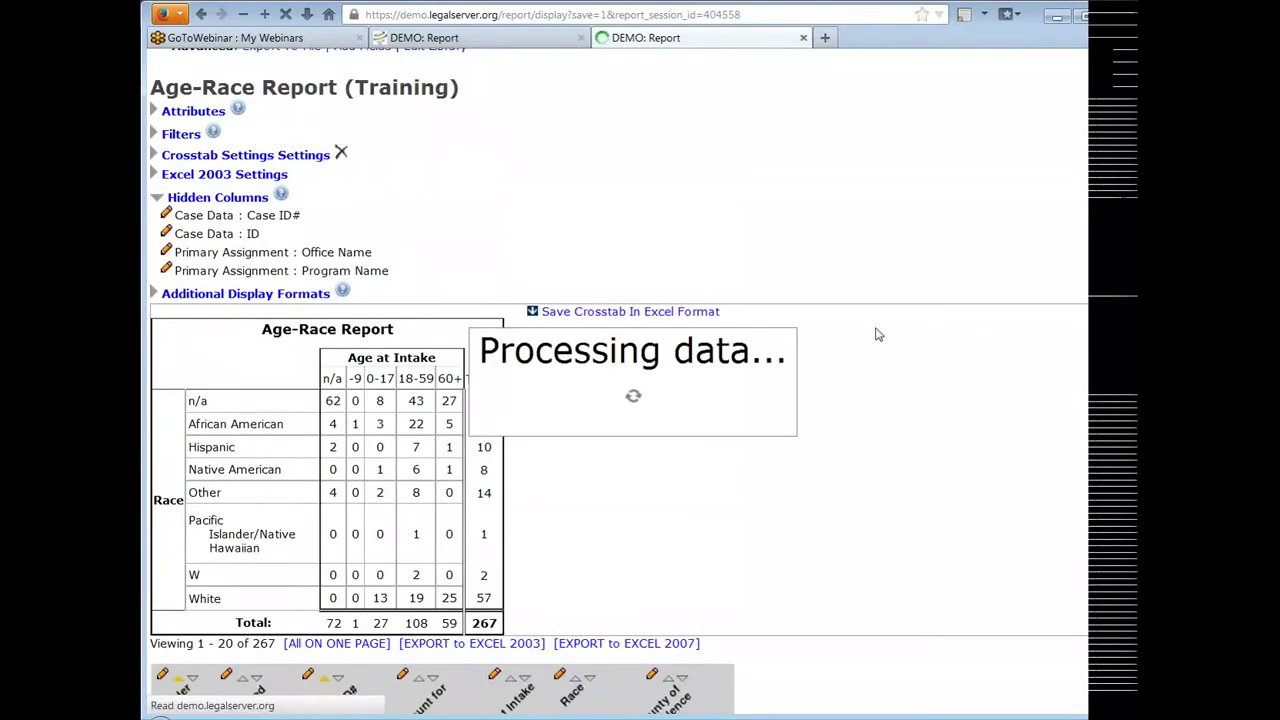
scroll(866, 340, down, 3)
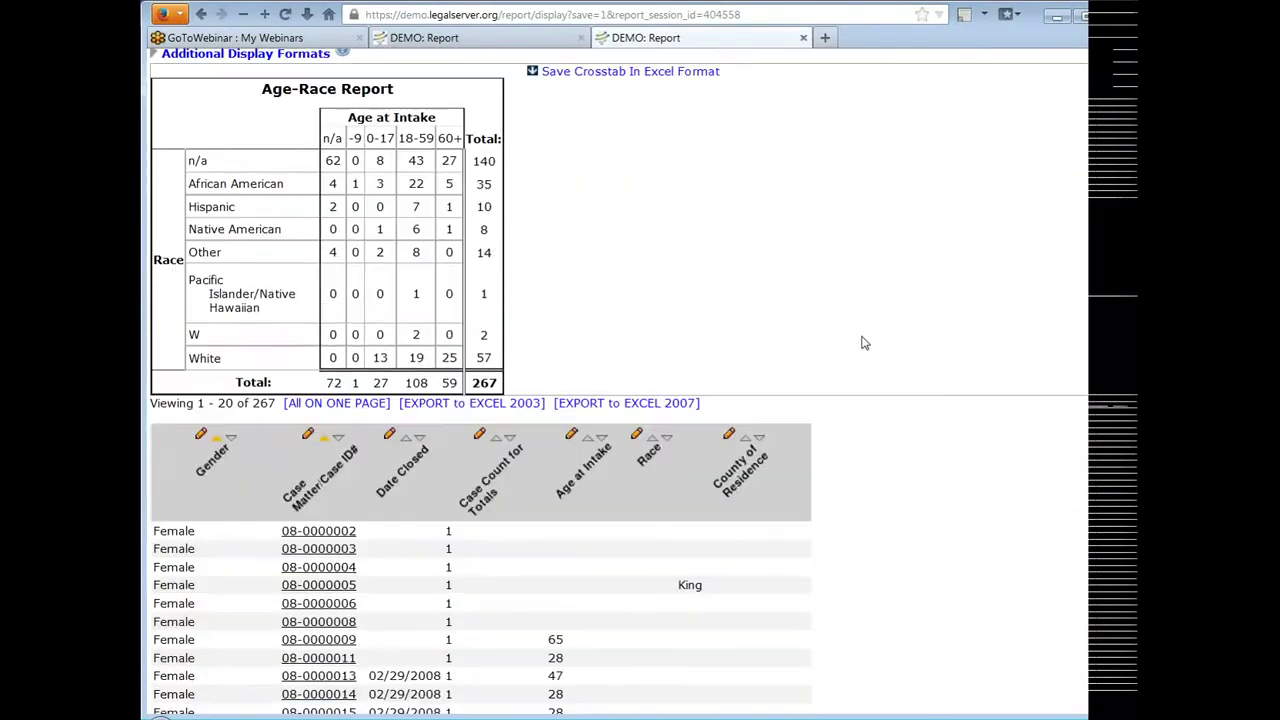
Set the Date Closed column's format to Year and Month Only, apply it, and reload the report results
scroll(865, 343, down, 3)
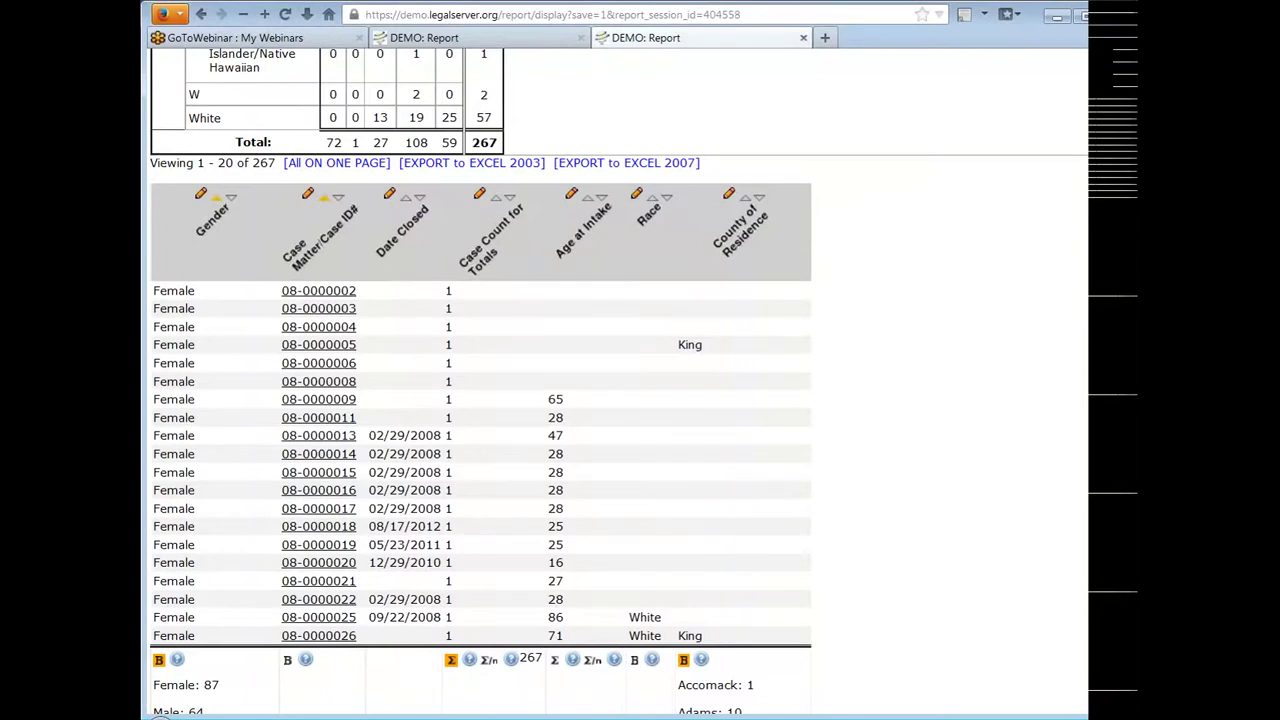
click(389, 193)
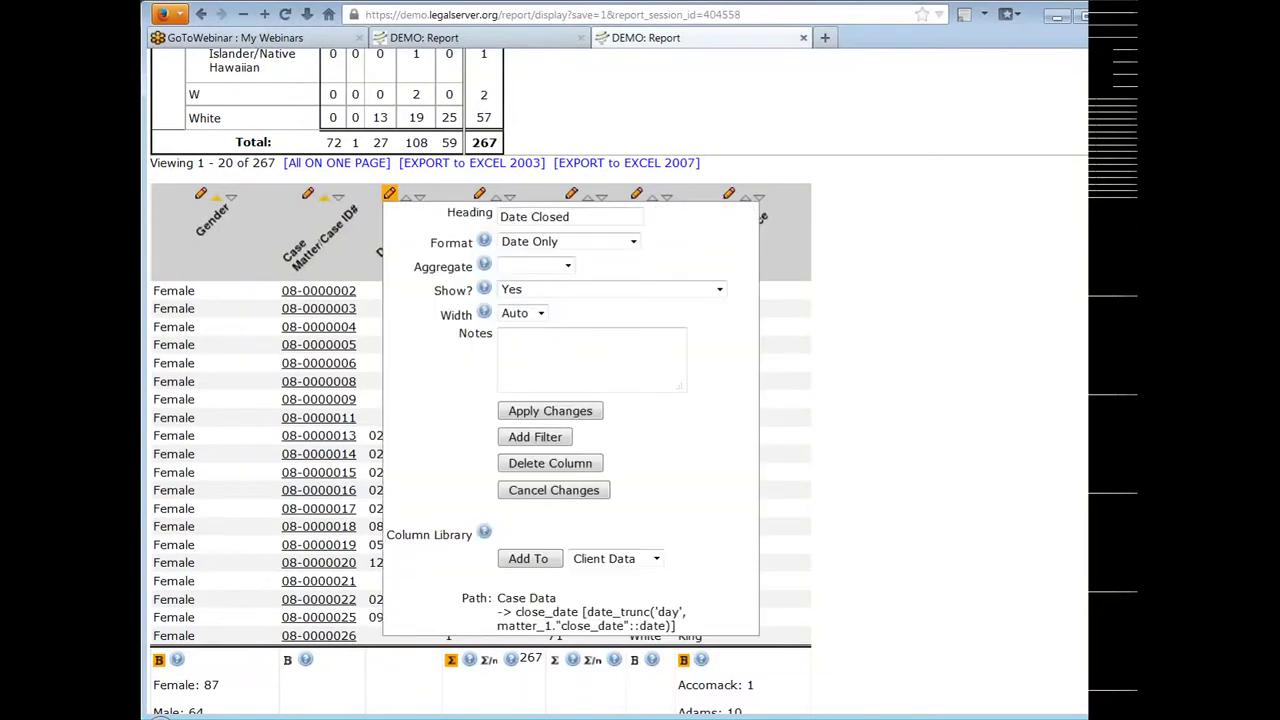
click(600, 245)
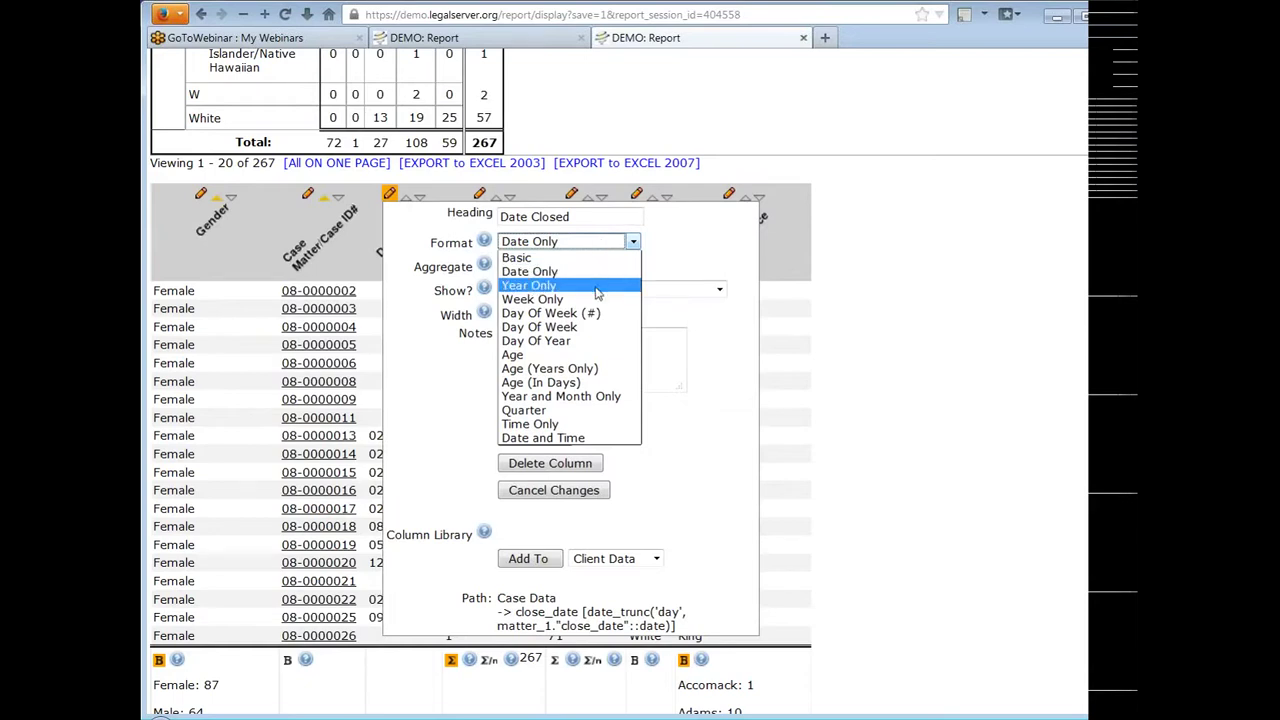
key(Escape)
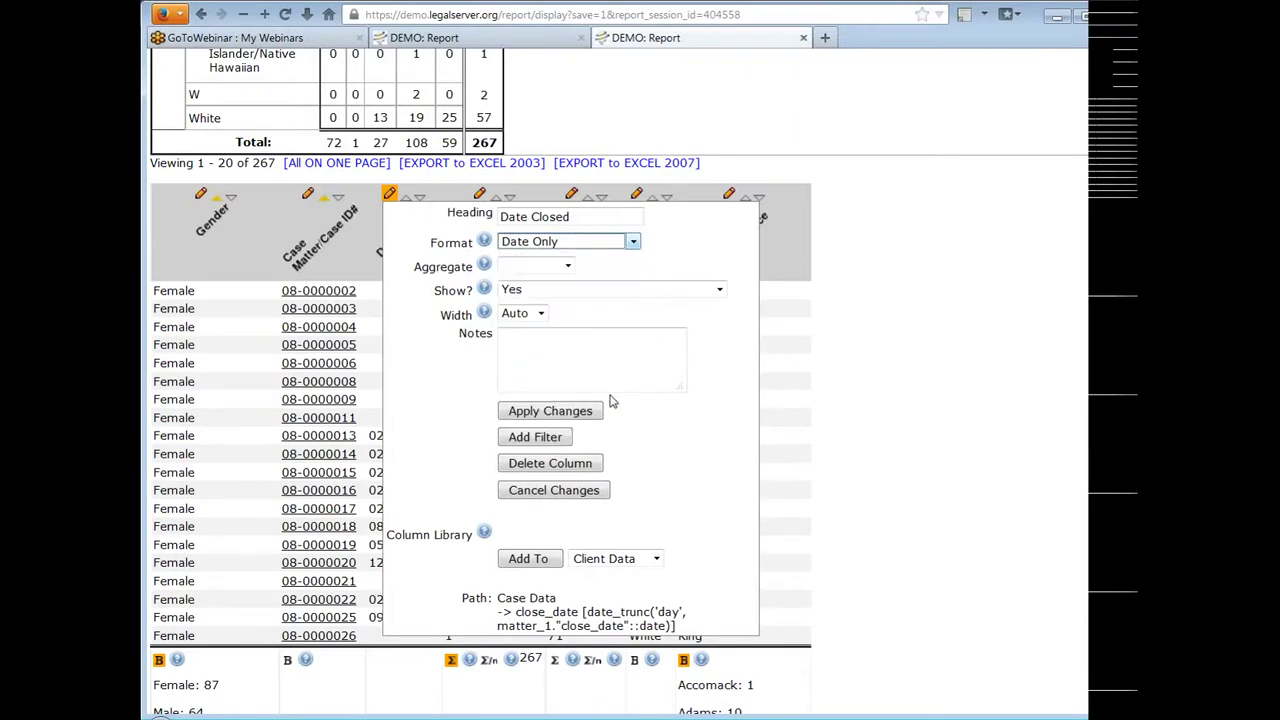
key(Down)
key(Down)
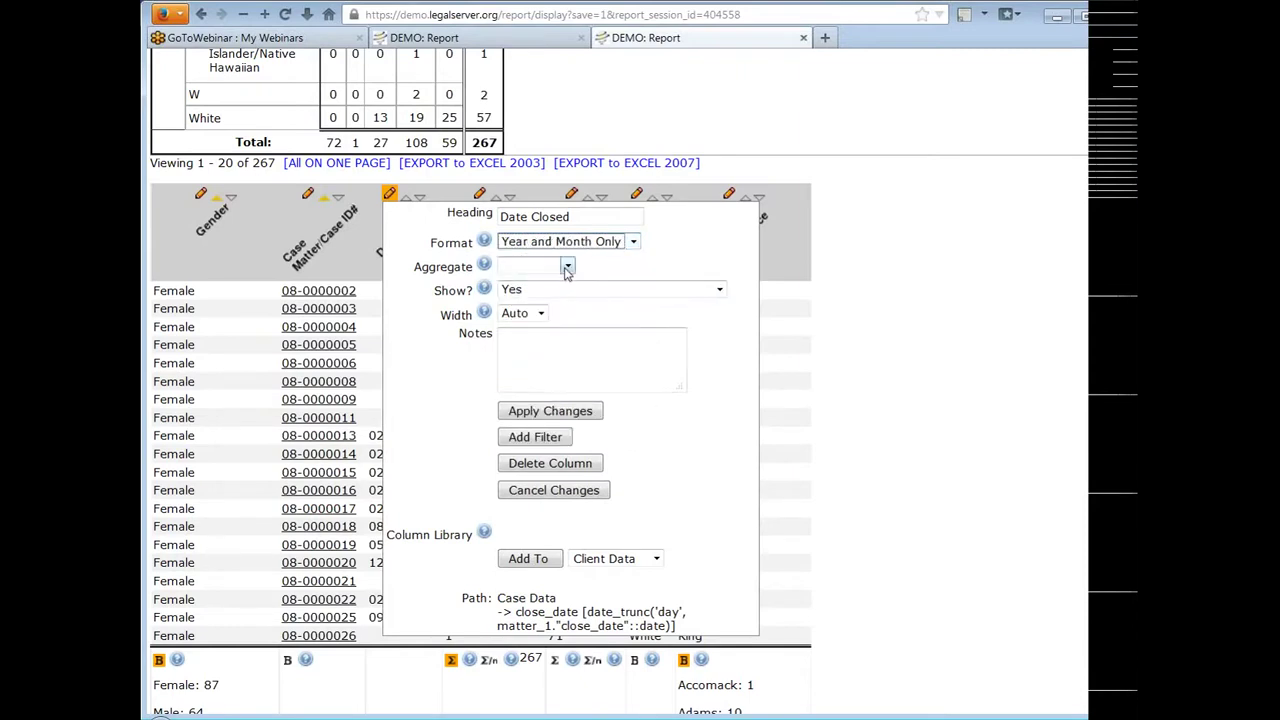
click(558, 414)
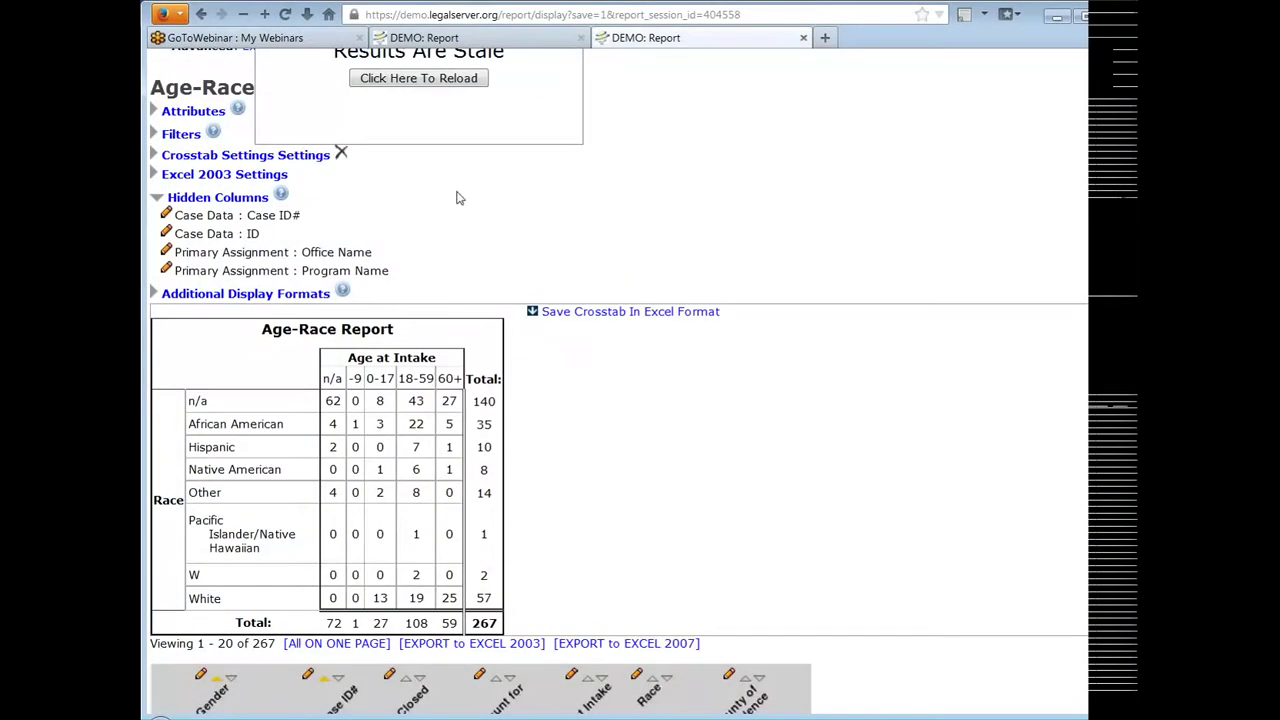
click(448, 79)
scroll(766, 210, down, 3)
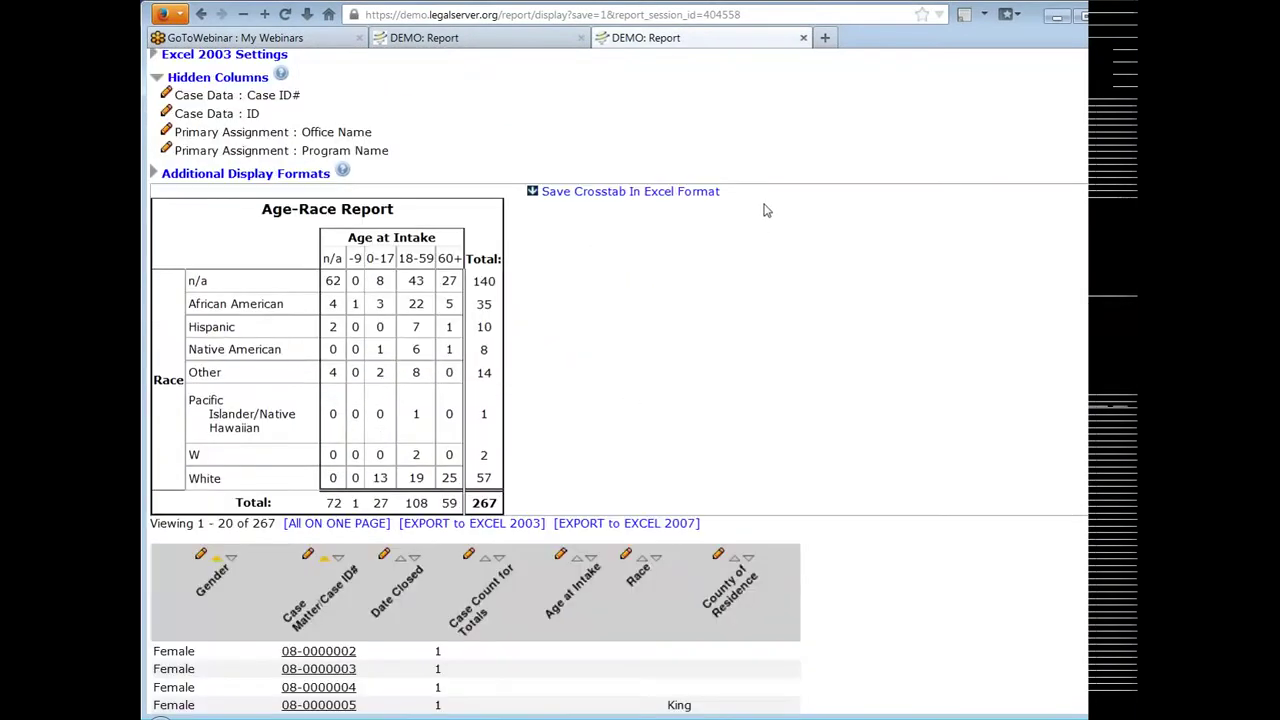
Set the crosstab's Rows data source to Date Closed in place of Race and apply the crosstab settings
scroll(766, 210, down, 8)
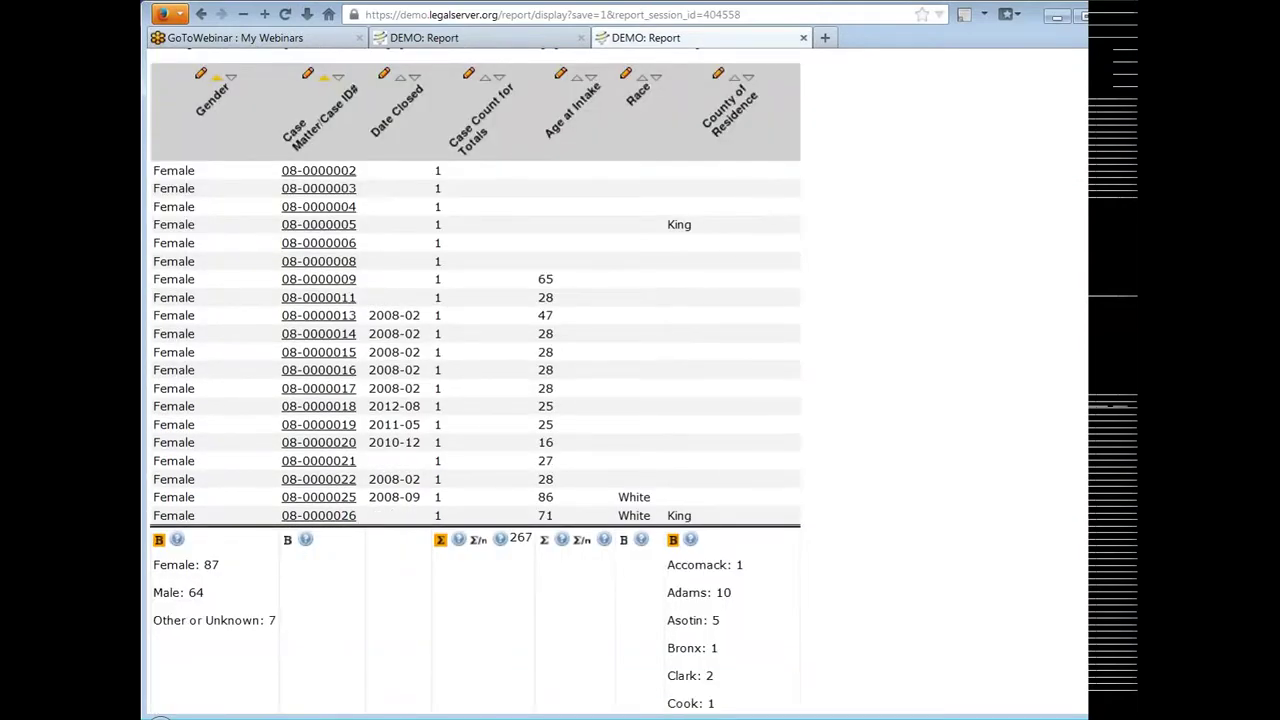
scroll(475, 380, up, 3)
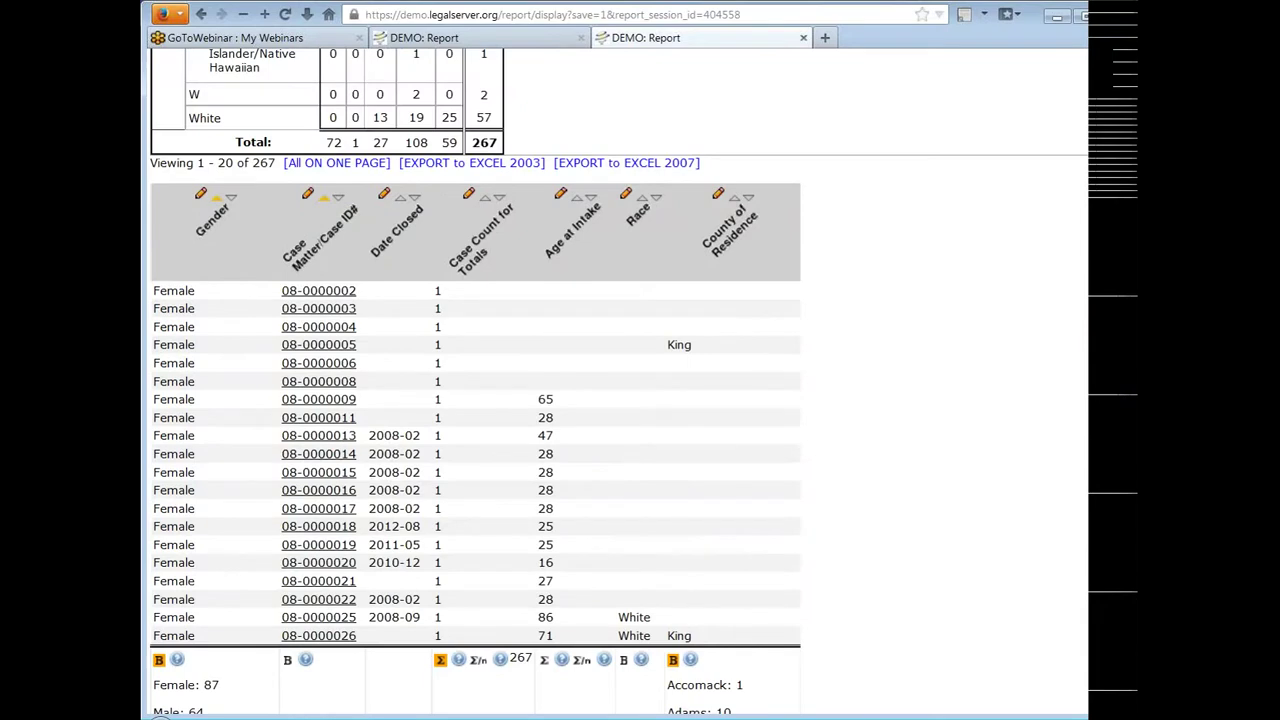
scroll(381, 329, up, 10)
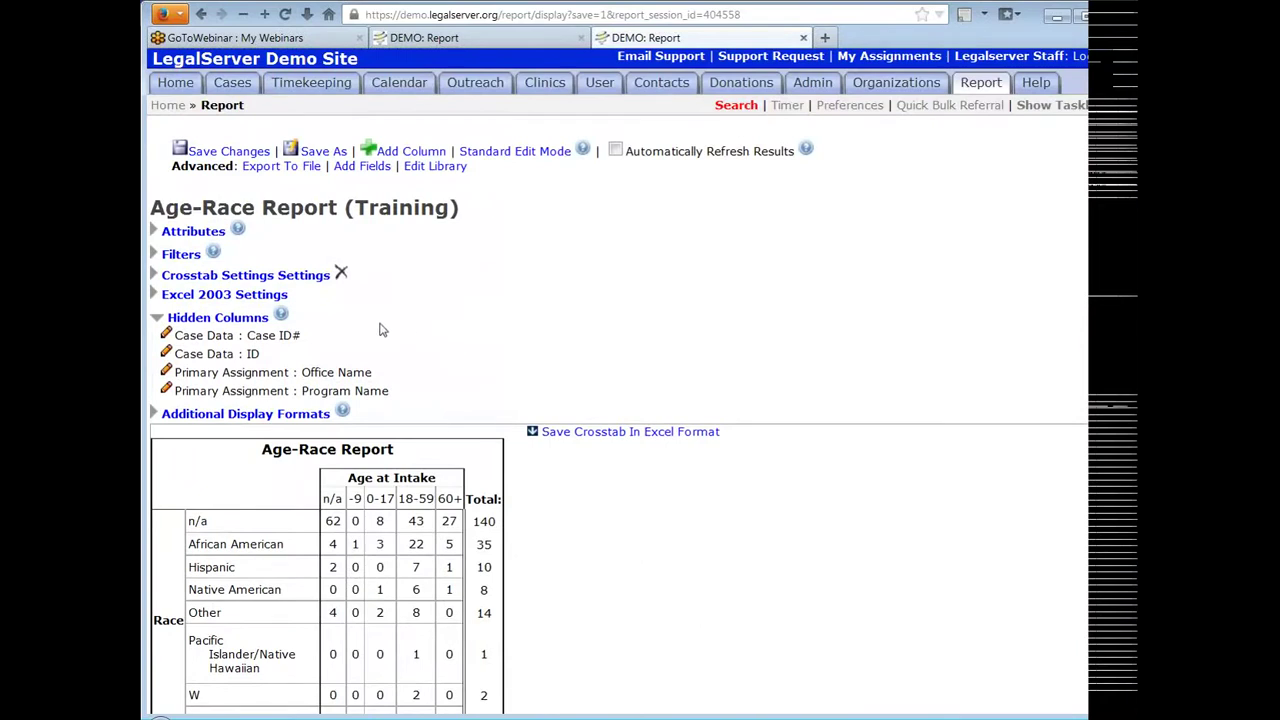
click(288, 276)
scroll(807, 315, down, 3)
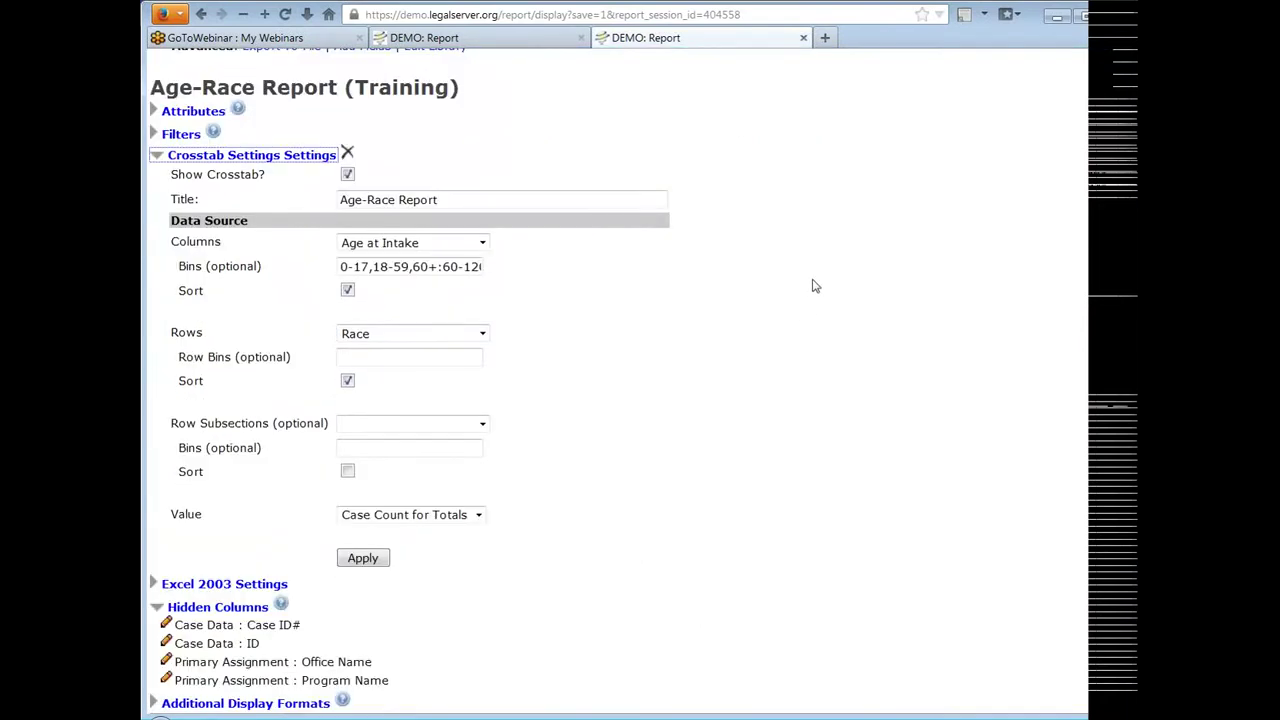
click(406, 340)
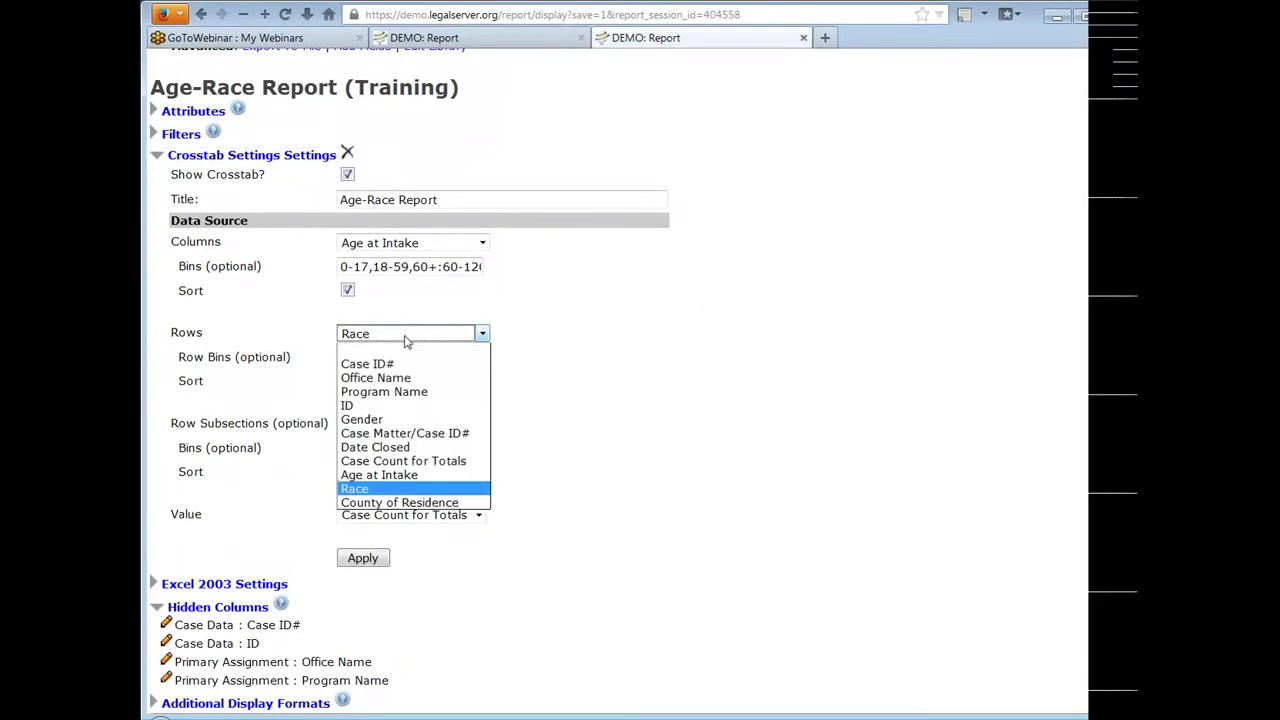
key(Escape)
click(405, 453)
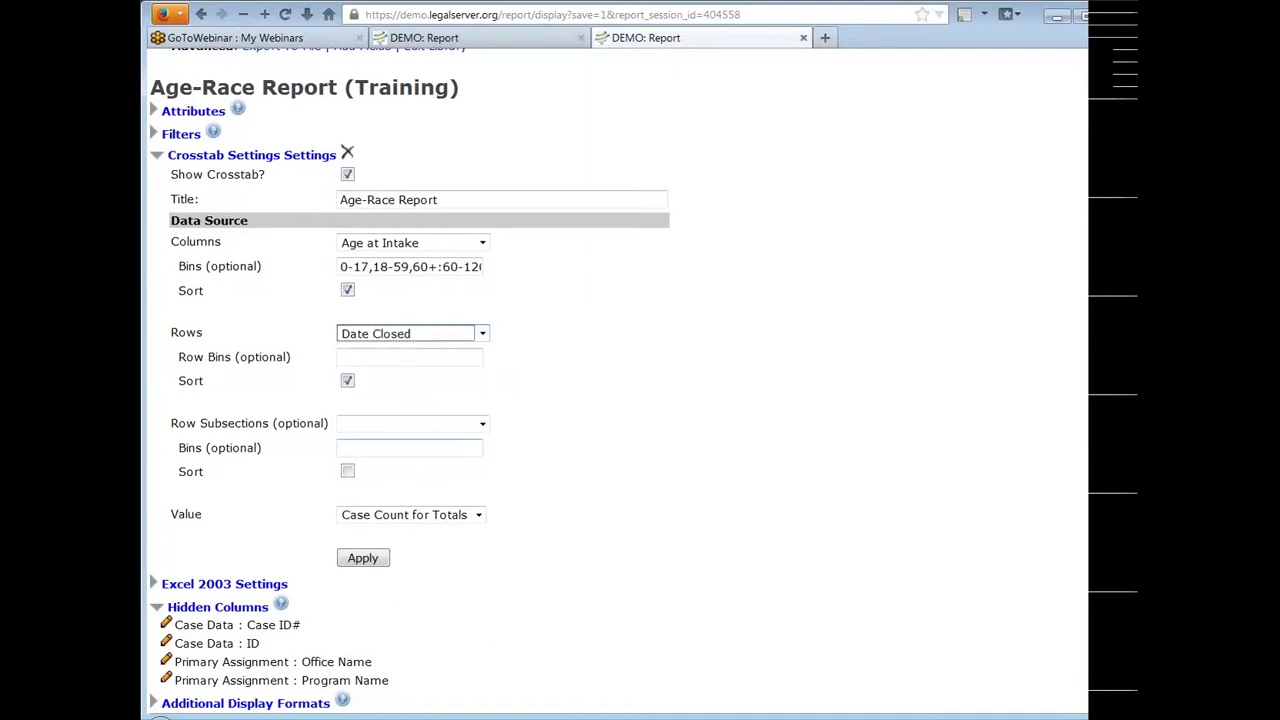
click(523, 443)
scroll(797, 337, down, 3)
scroll(797, 337, down, 3)
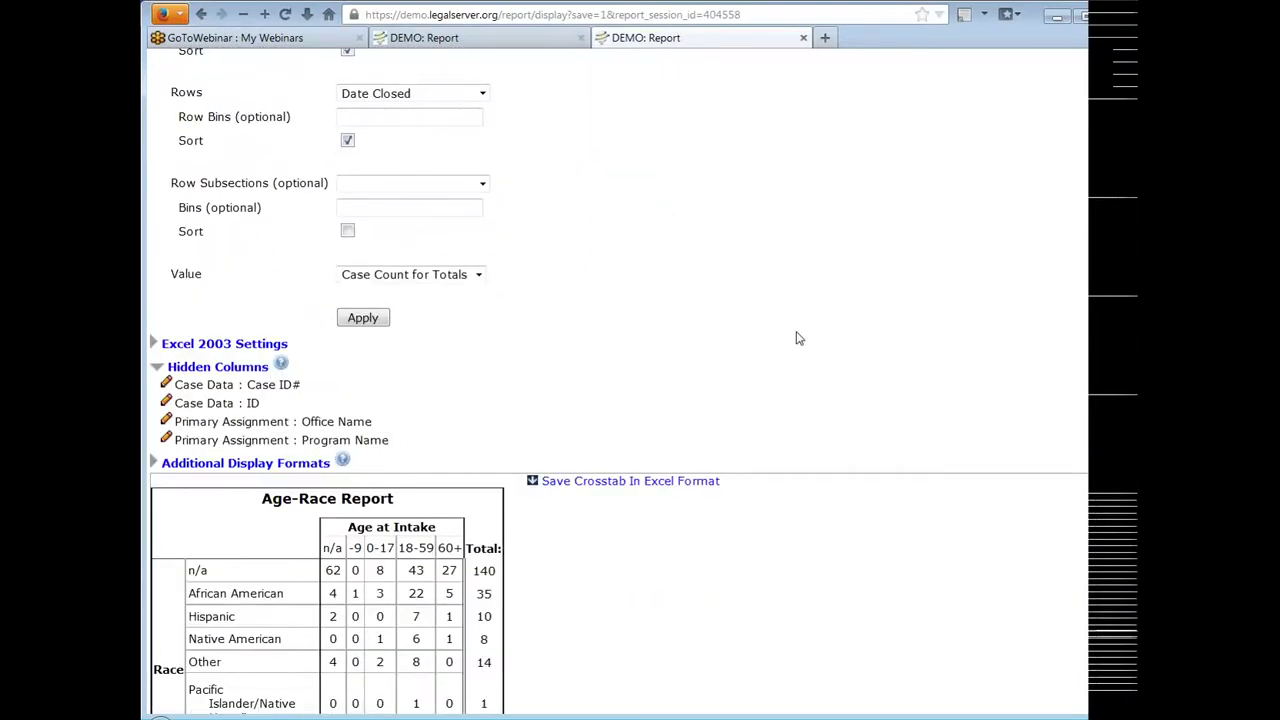
click(368, 317)
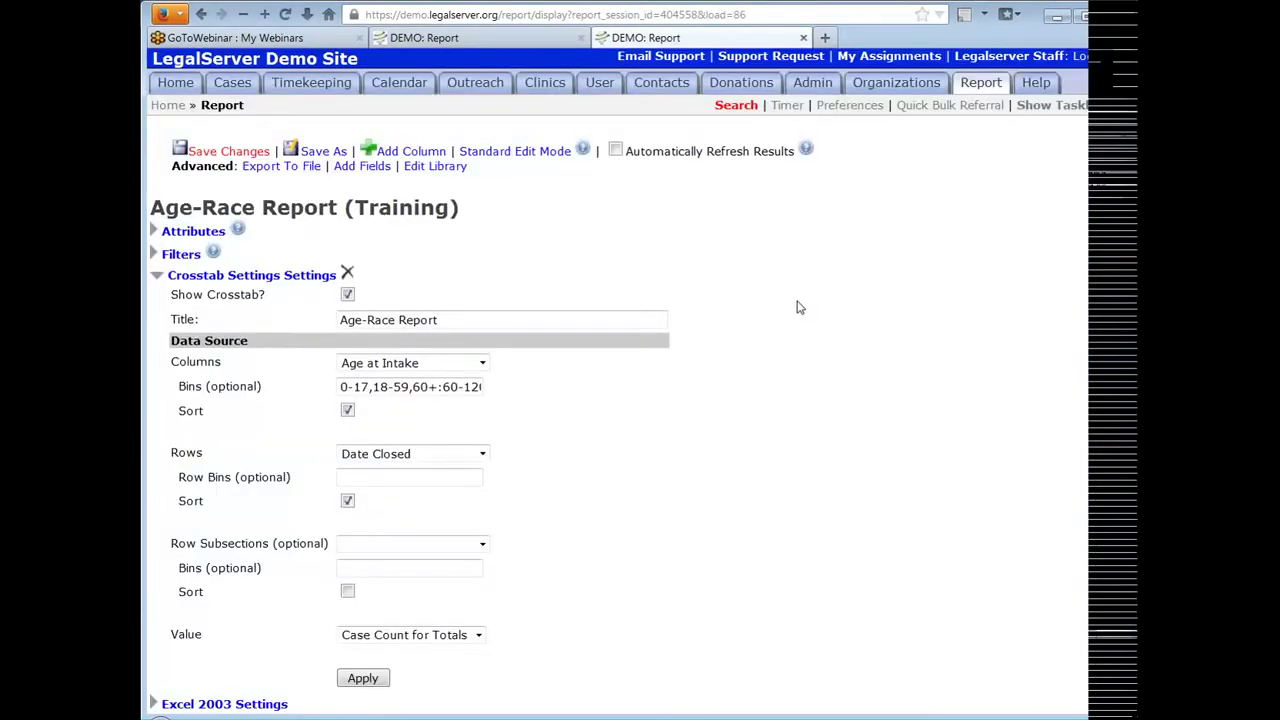
Set the Date Closed column's format to Year Only, apply it, and save the report changes
scroll(797, 307, down, 15)
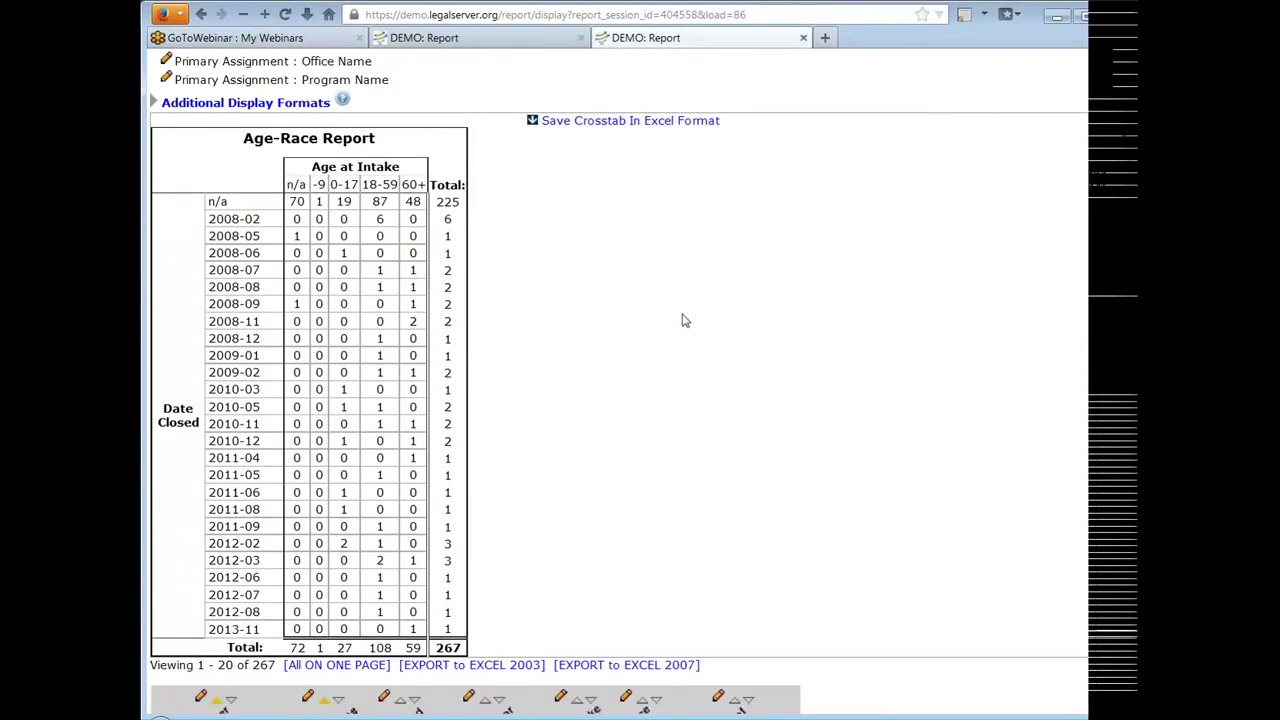
scroll(646, 321, up, 2)
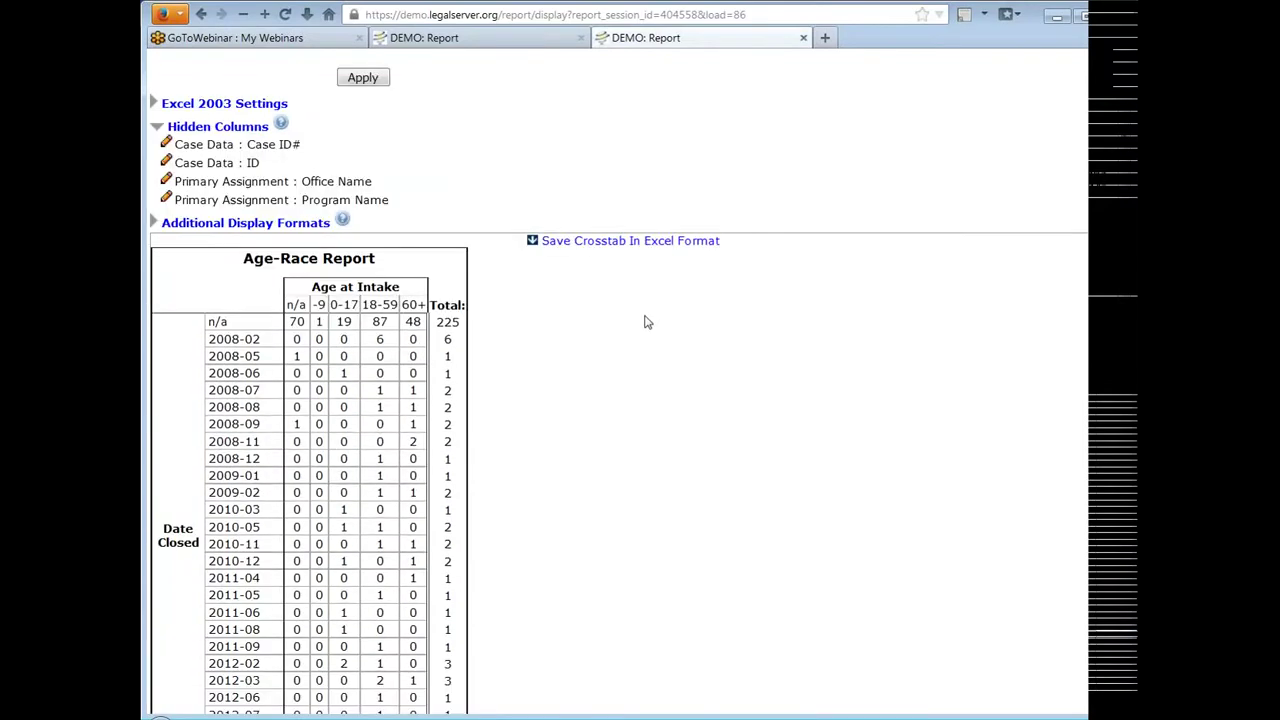
scroll(646, 321, up, 6)
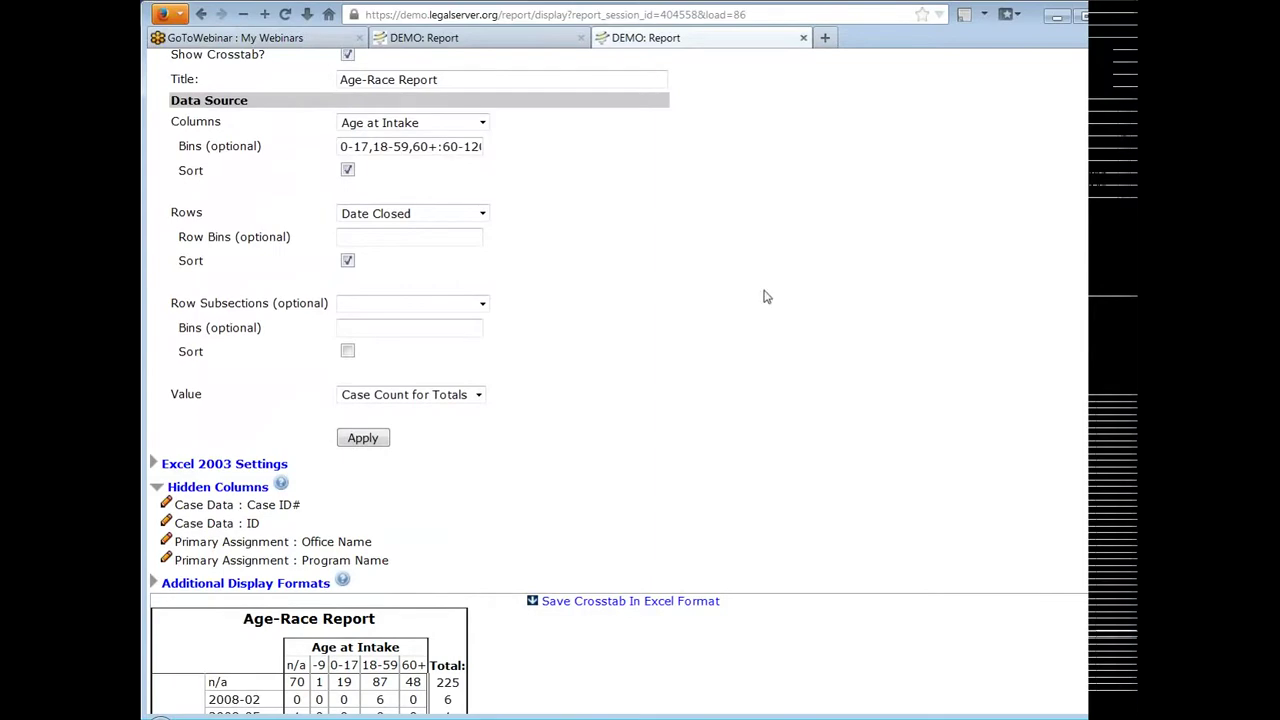
scroll(766, 297, down, 10)
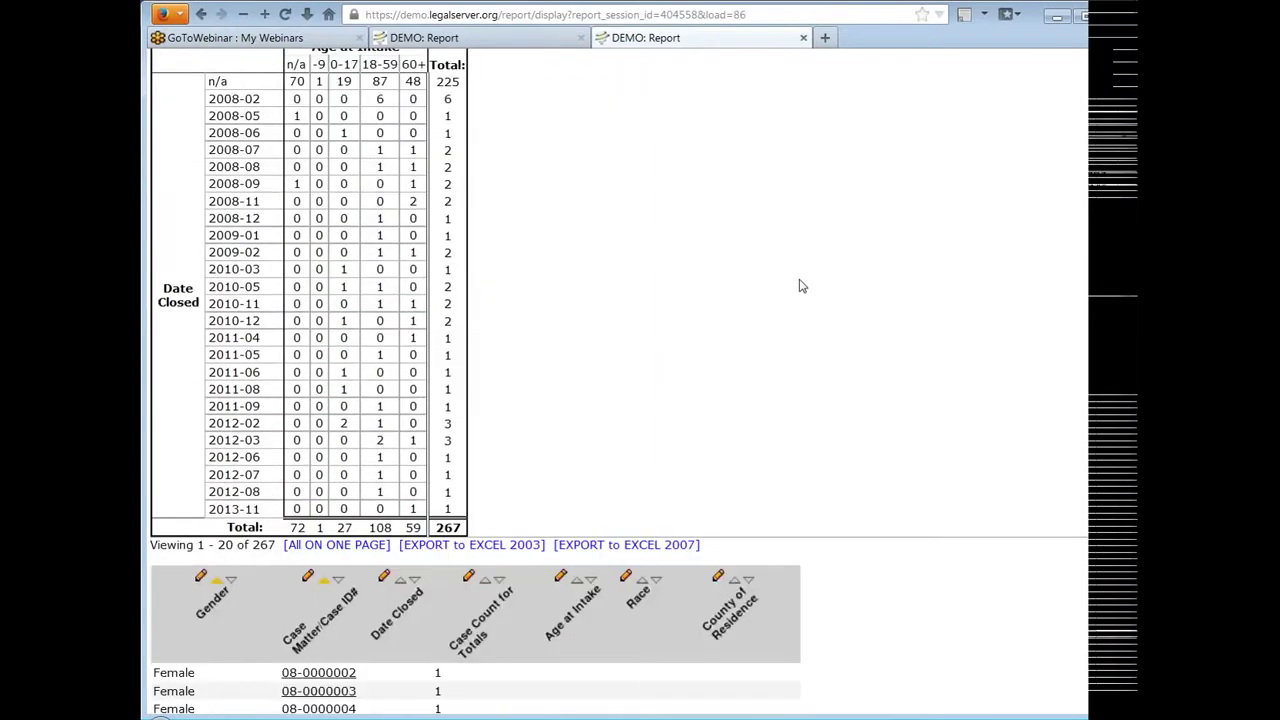
scroll(800, 286, down, 2)
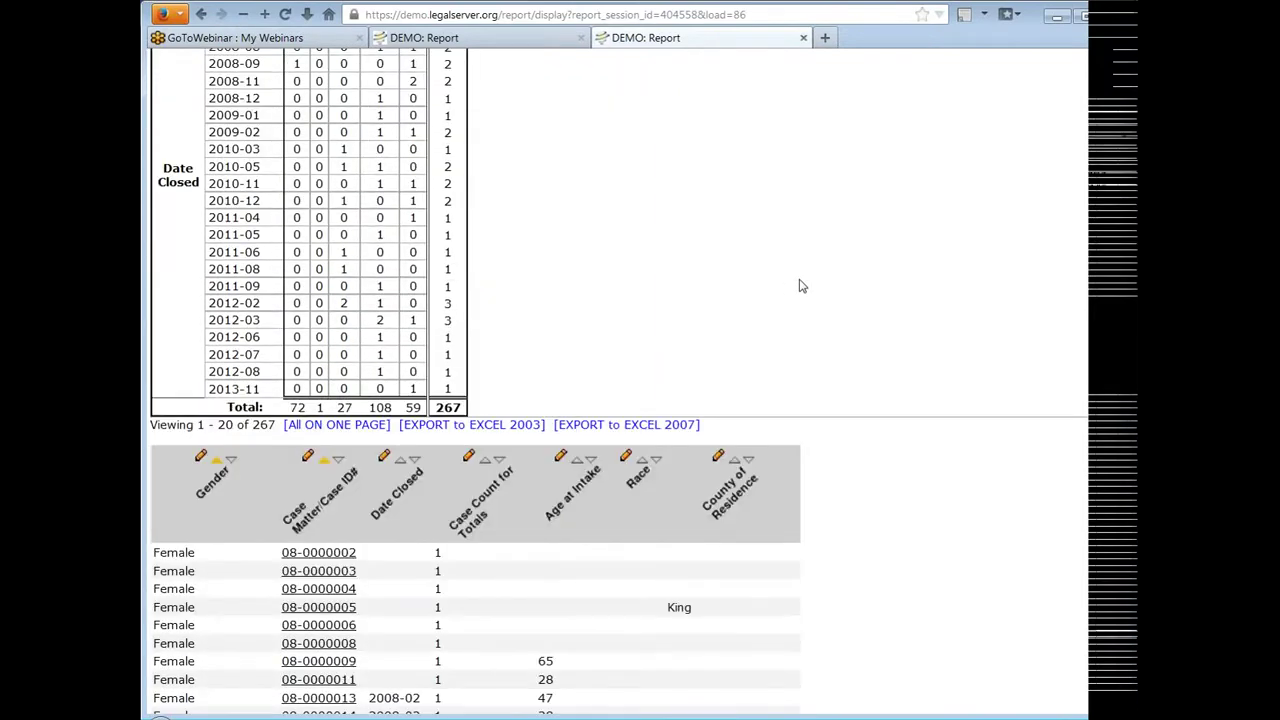
scroll(800, 286, down, 4)
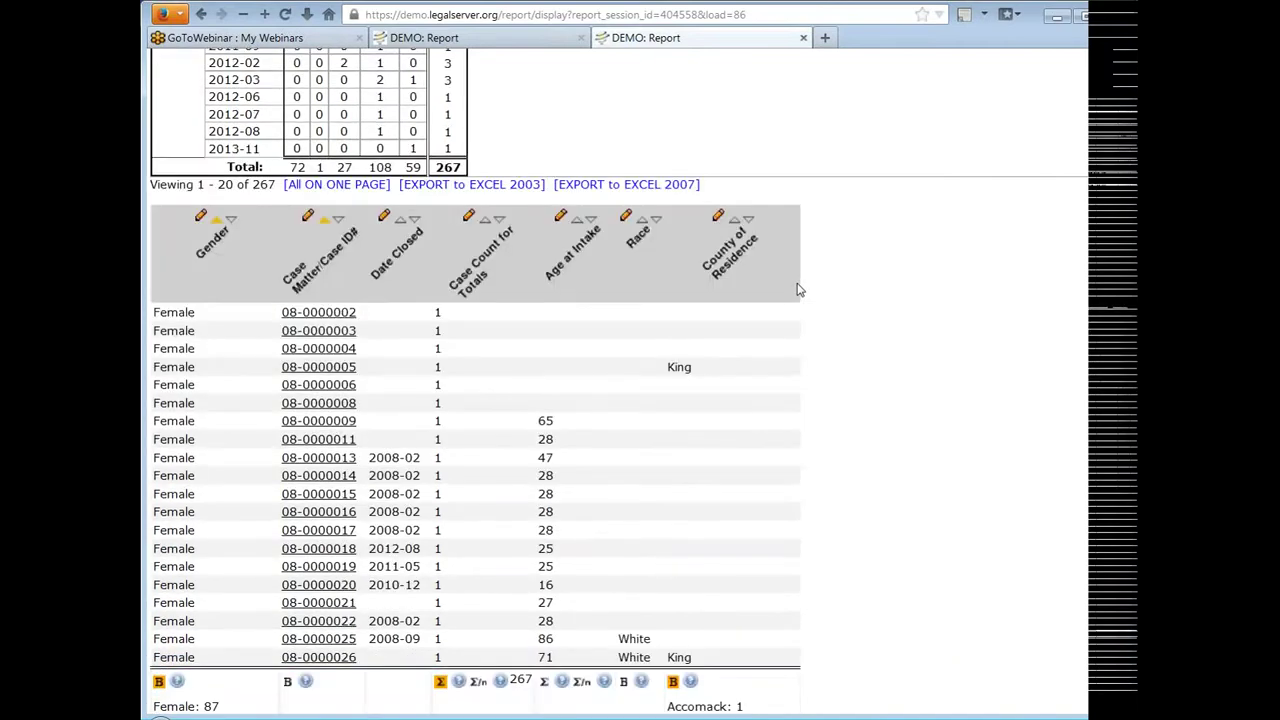
click(384, 216)
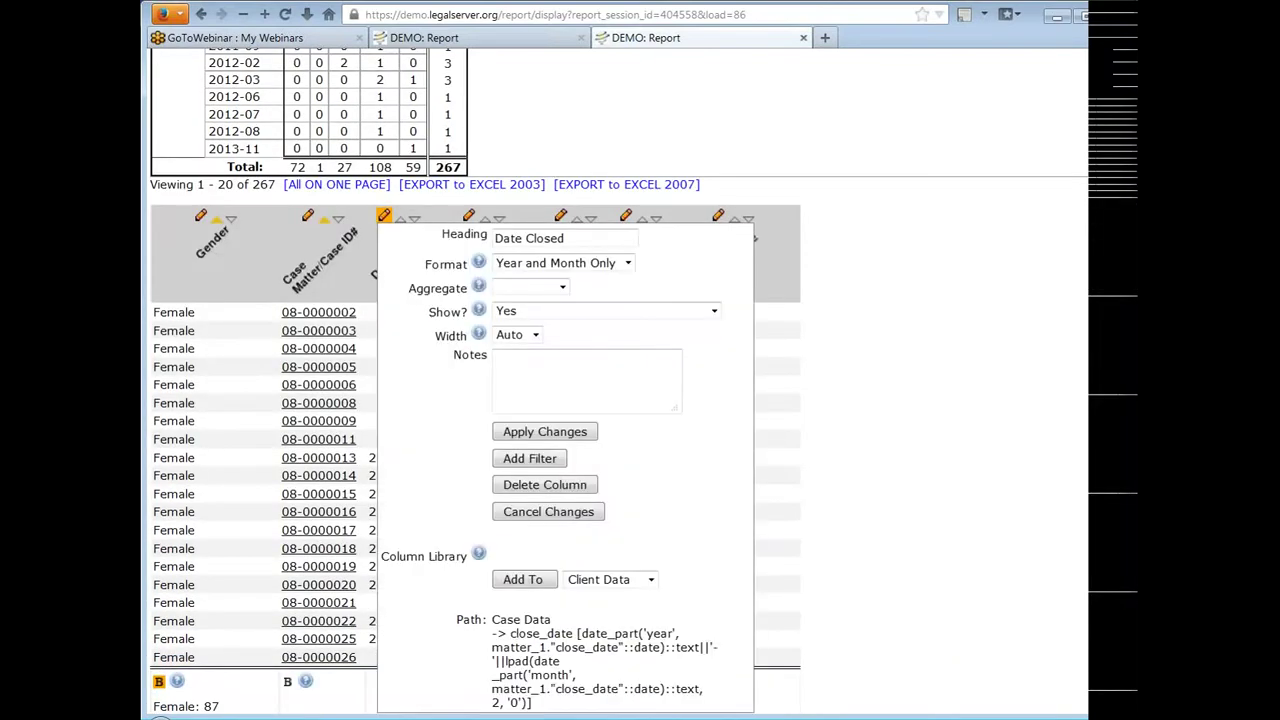
click(607, 266)
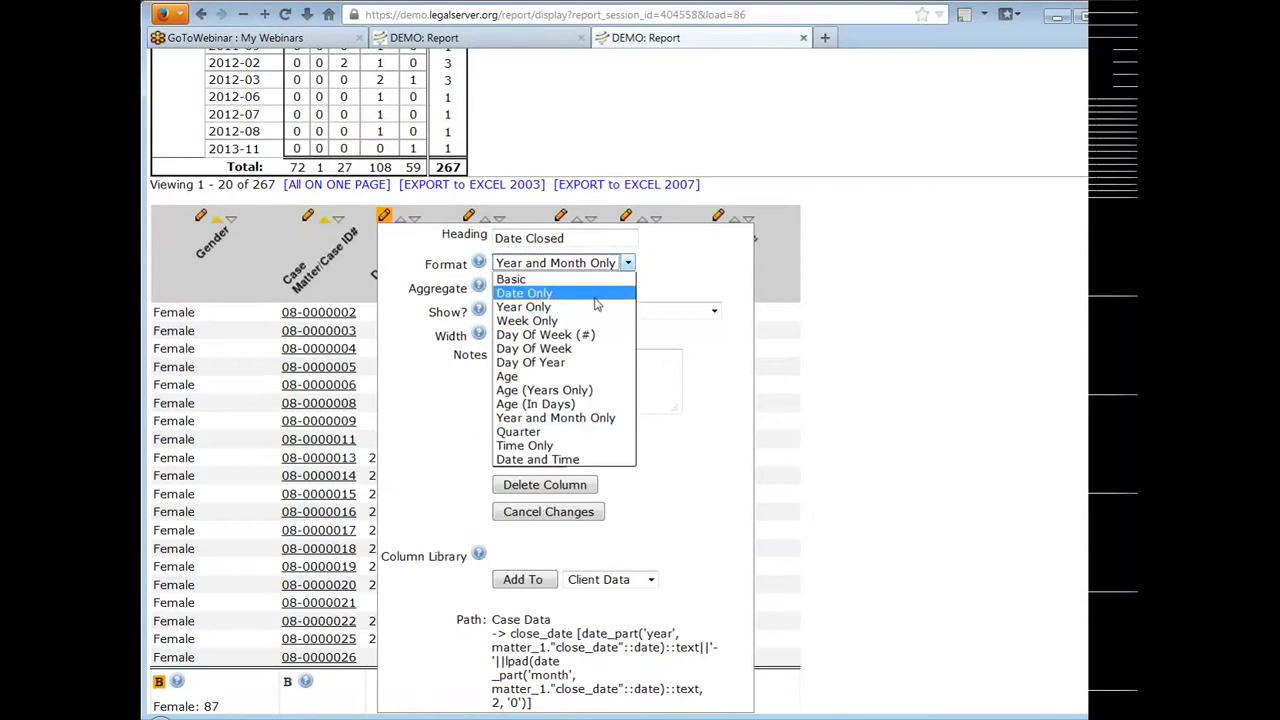
key(Escape)
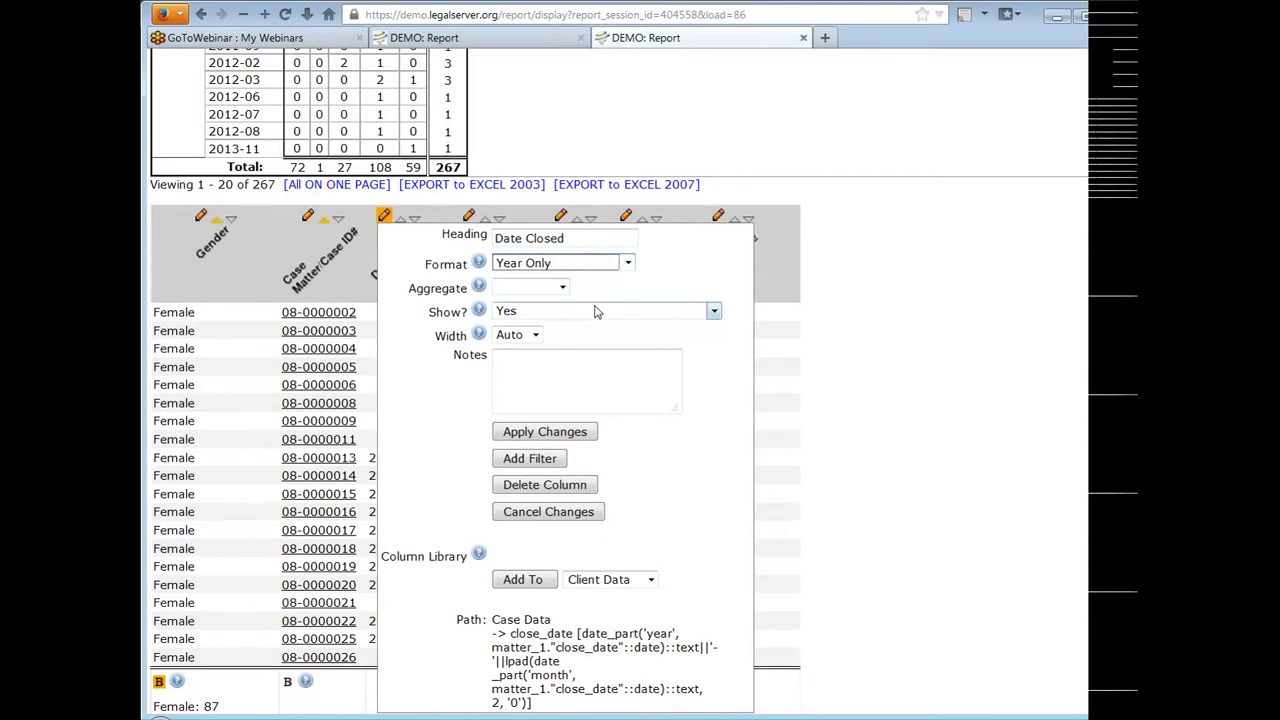
click(565, 434)
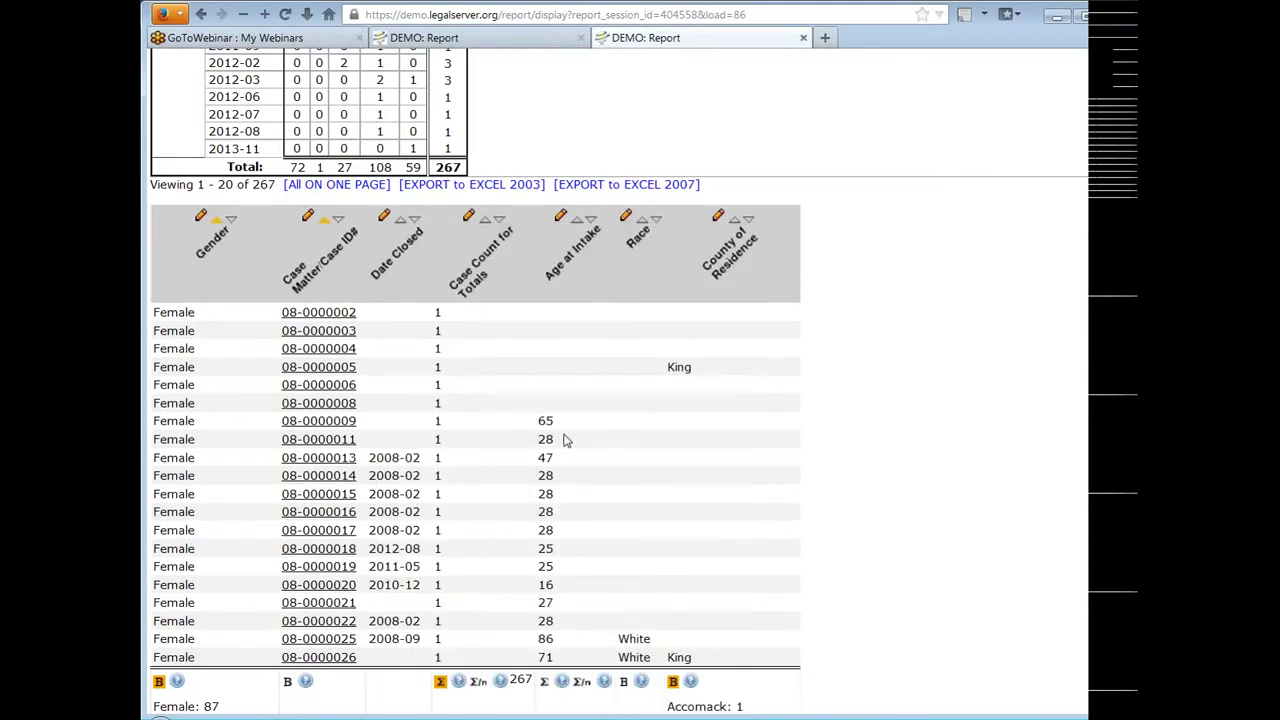
scroll(873, 315, up, 4)
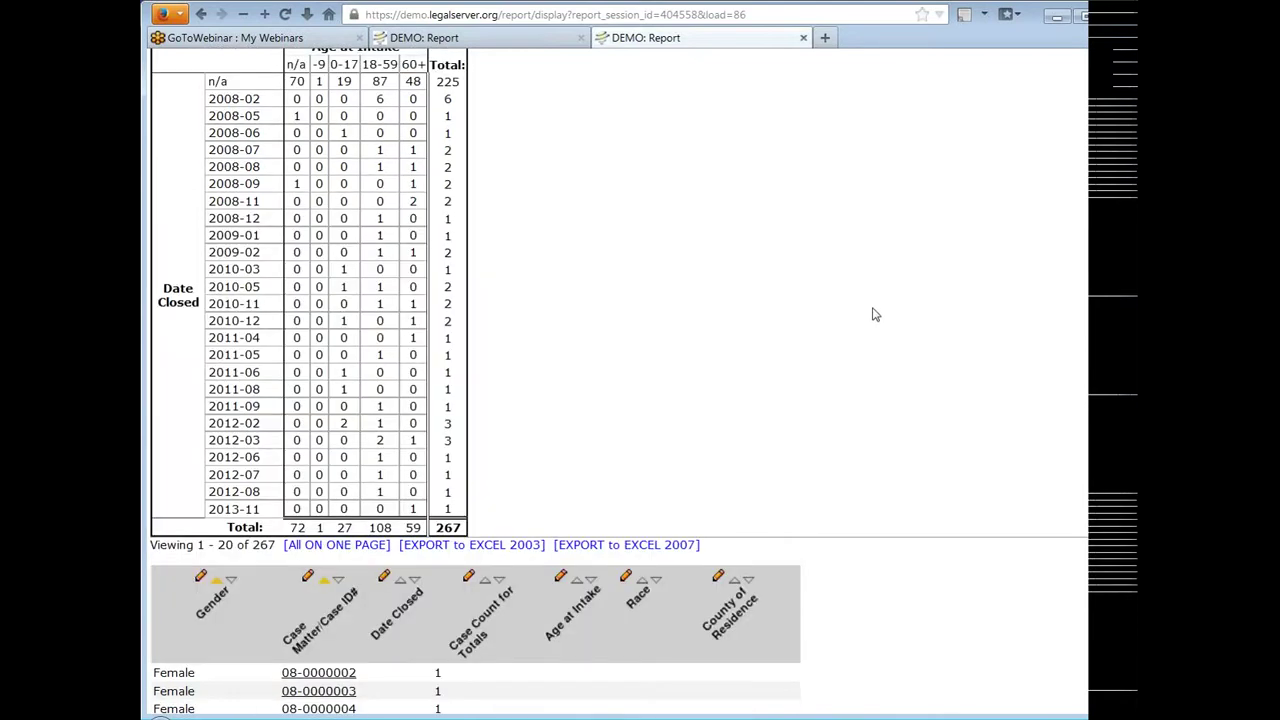
scroll(873, 315, up, 8)
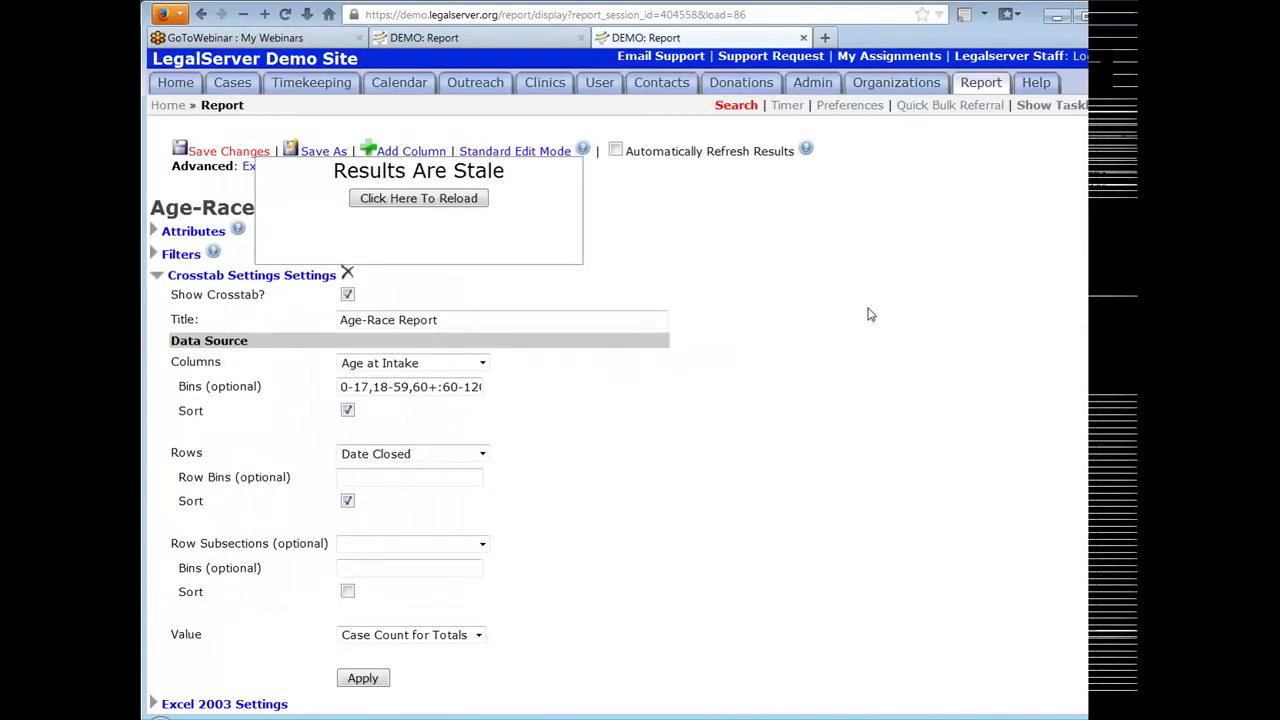
click(232, 153)
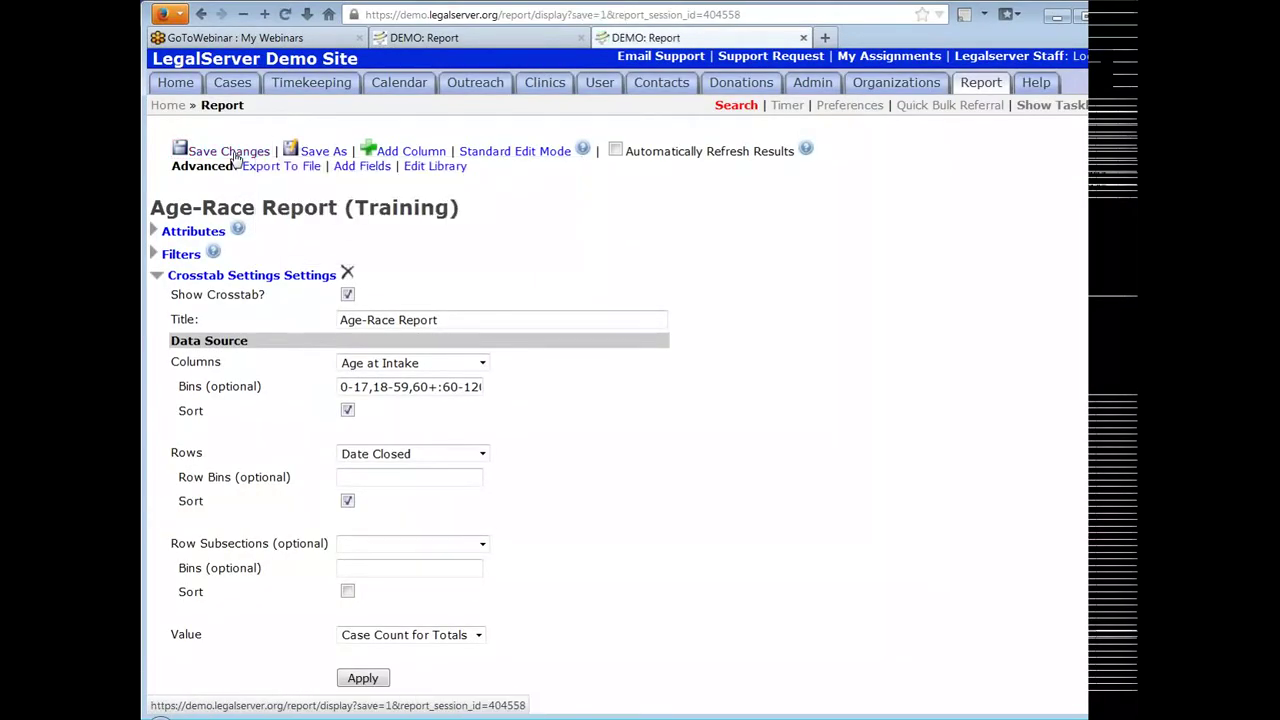
Examine how the yearly Date Closed format appears in the crosstab rows and in the case list
scroll(772, 318, down, 2)
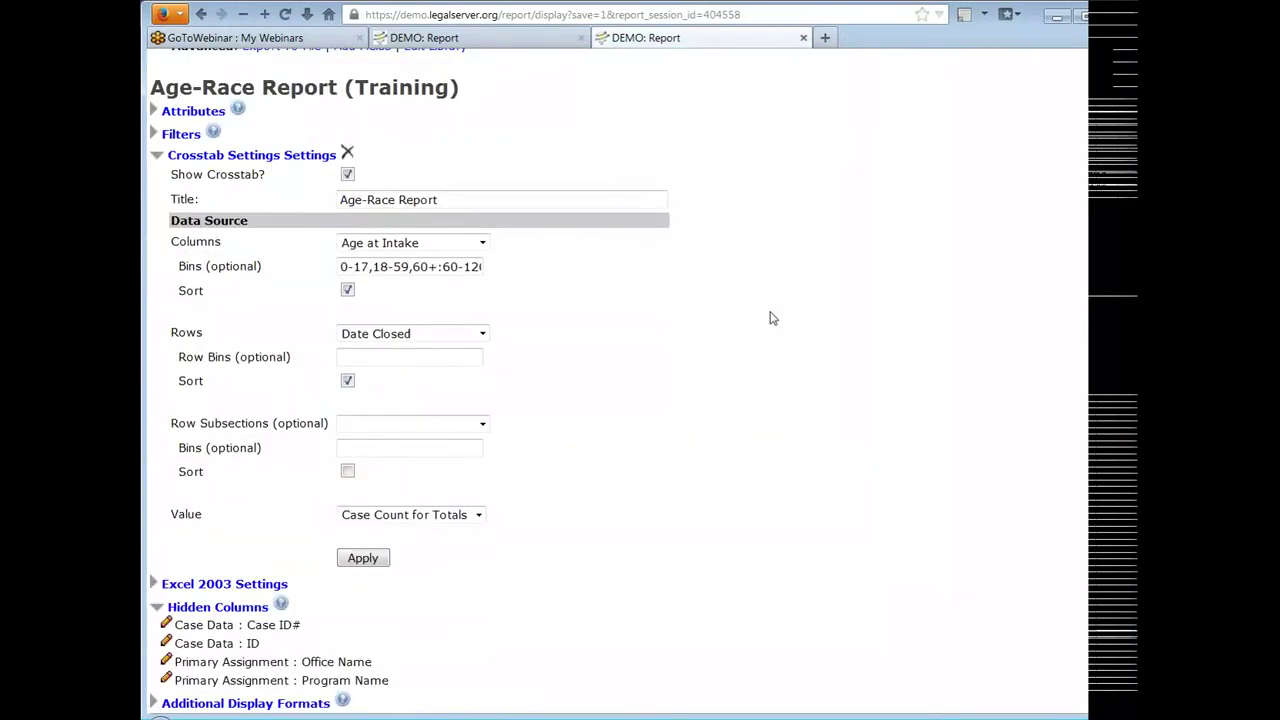
scroll(772, 318, down, 6)
scroll(772, 318, down, 4)
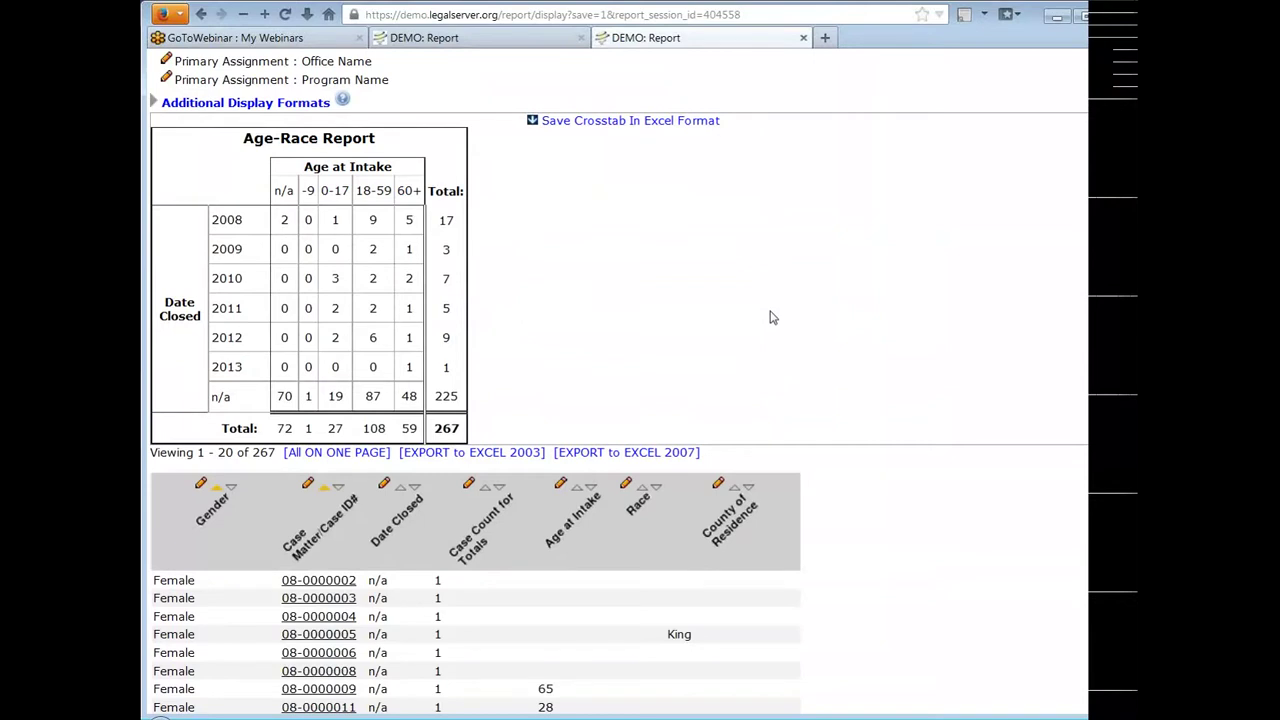
scroll(772, 318, down, 2)
scroll(770, 308, down, 2)
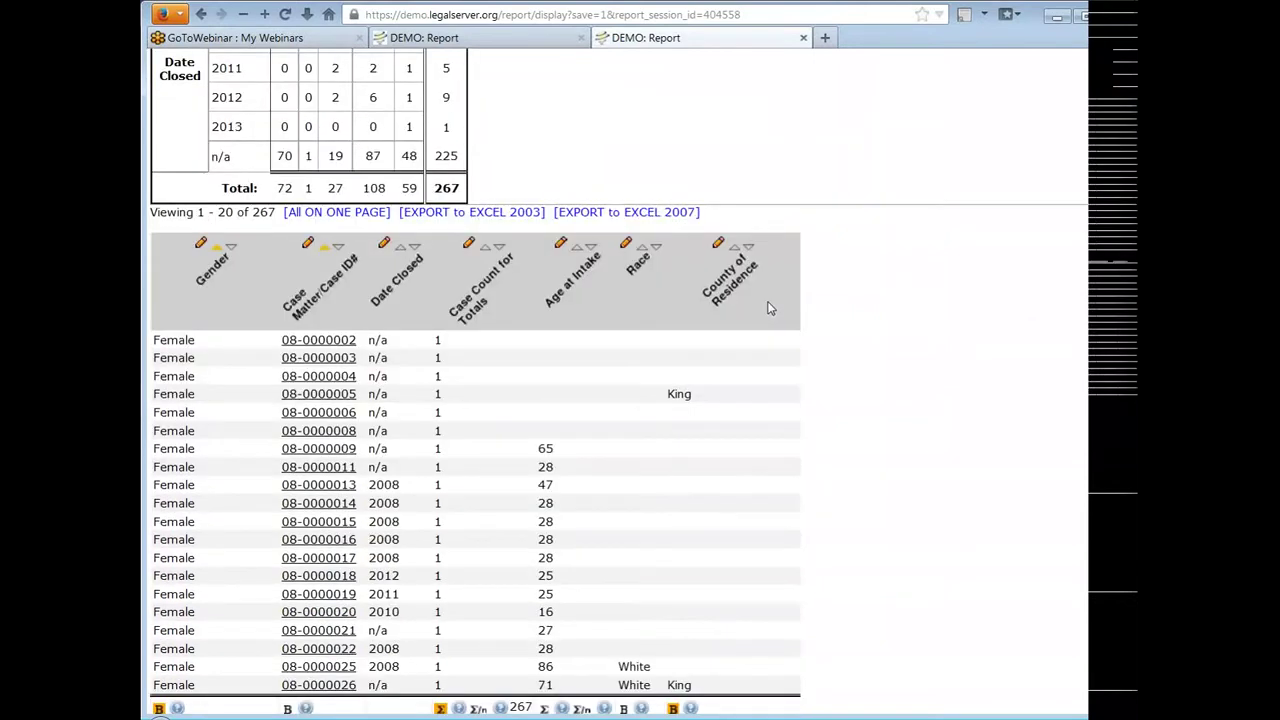
scroll(619, 380, up, 2)
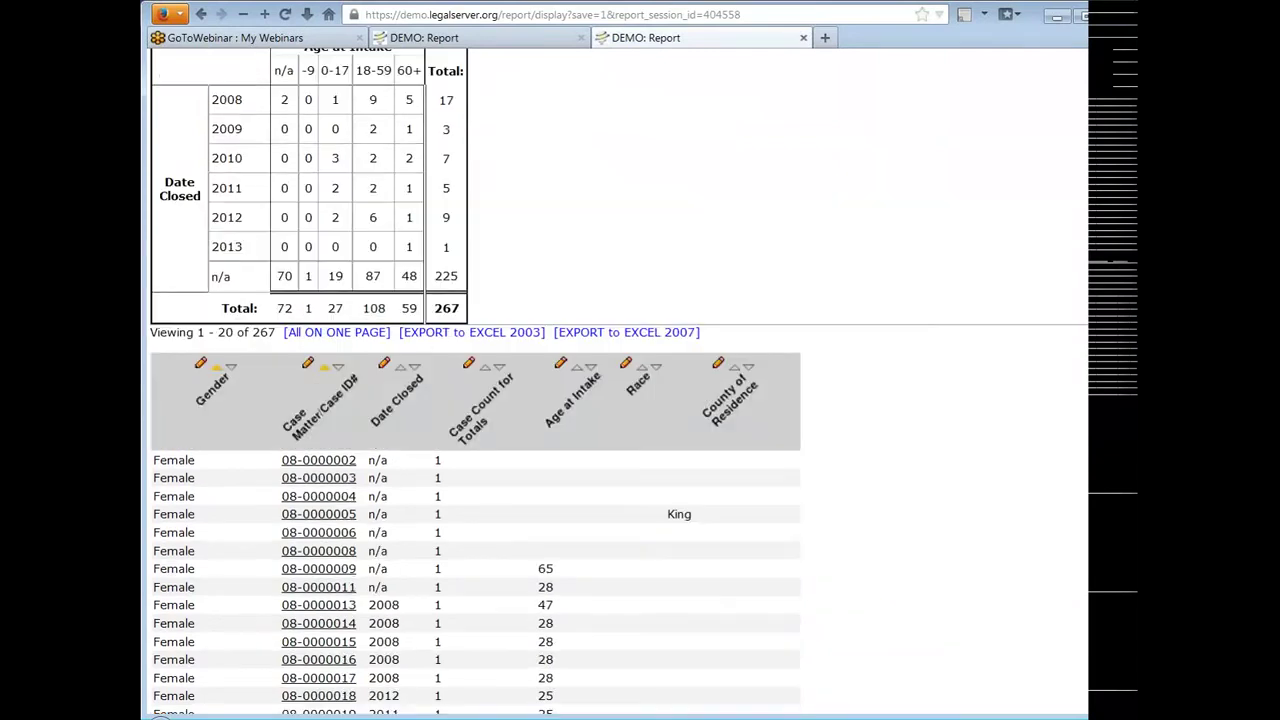
scroll(619, 400, up, 2)
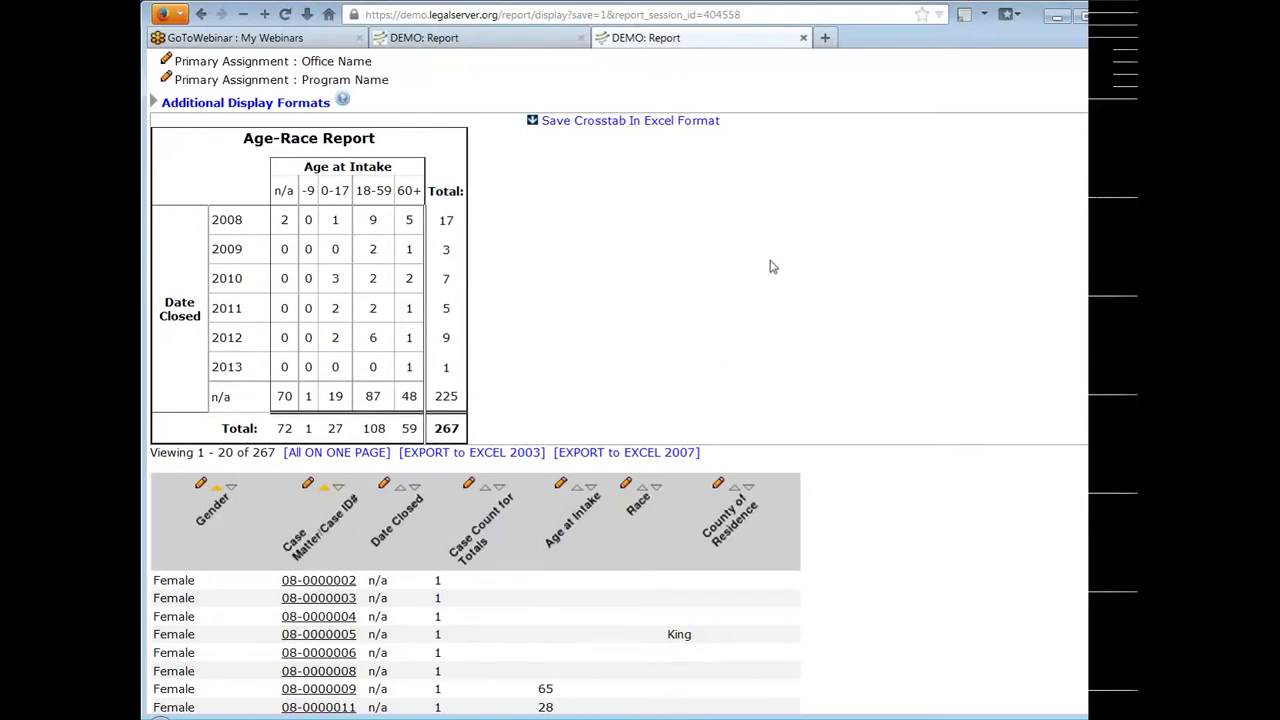
Set the Date Closed column's format back to Year and Month Only, apply it, and save the report changes
scroll(769, 266, down, 4)
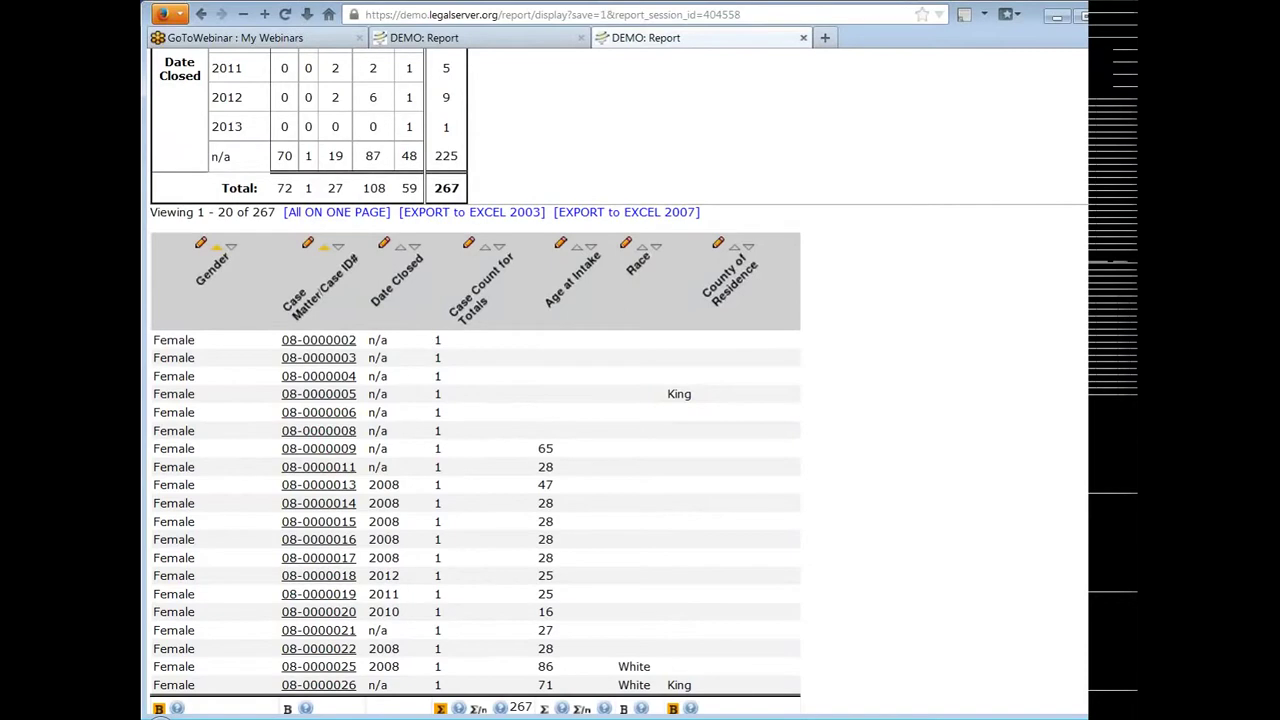
click(384, 243)
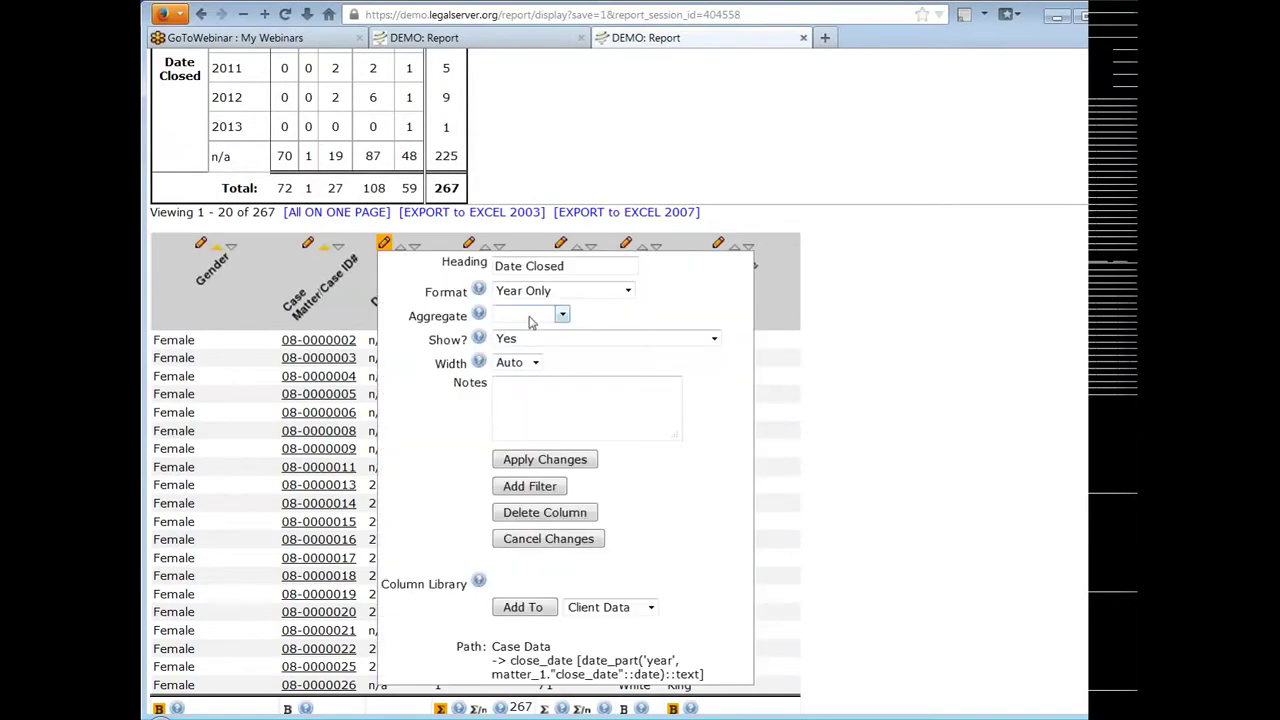
click(566, 291)
click(560, 445)
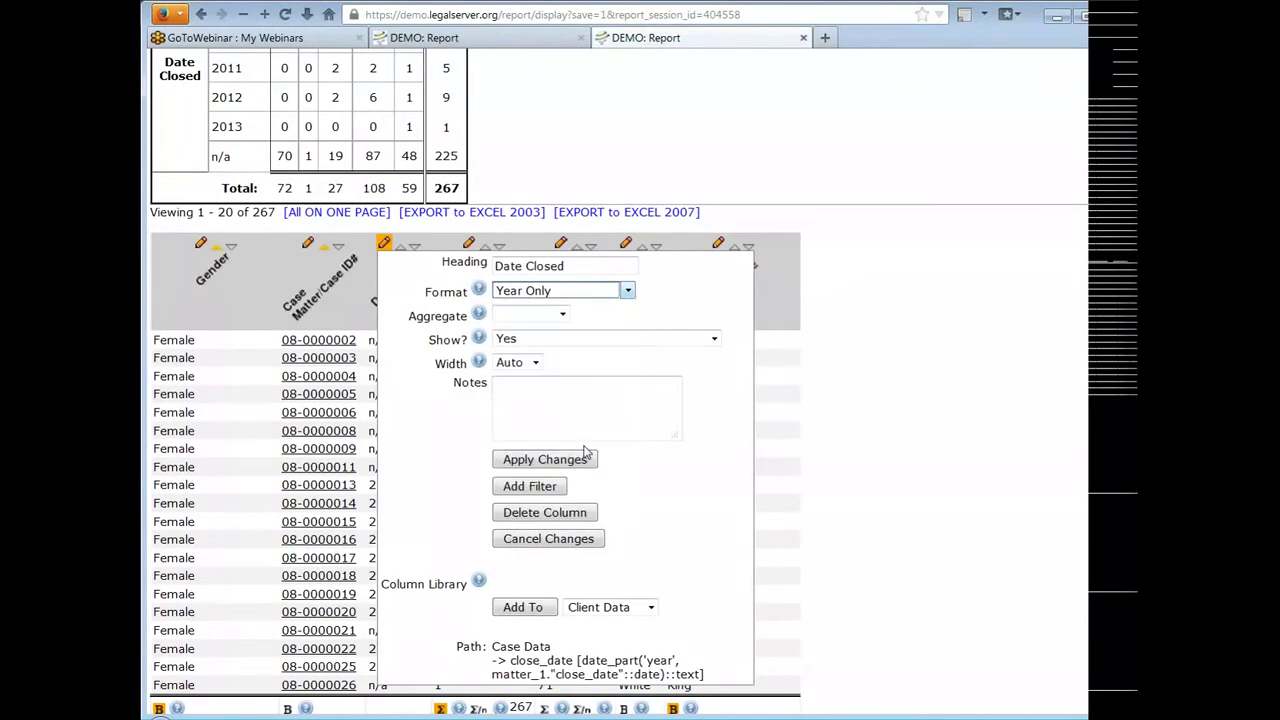
click(545, 459)
scroll(573, 458, up, 3)
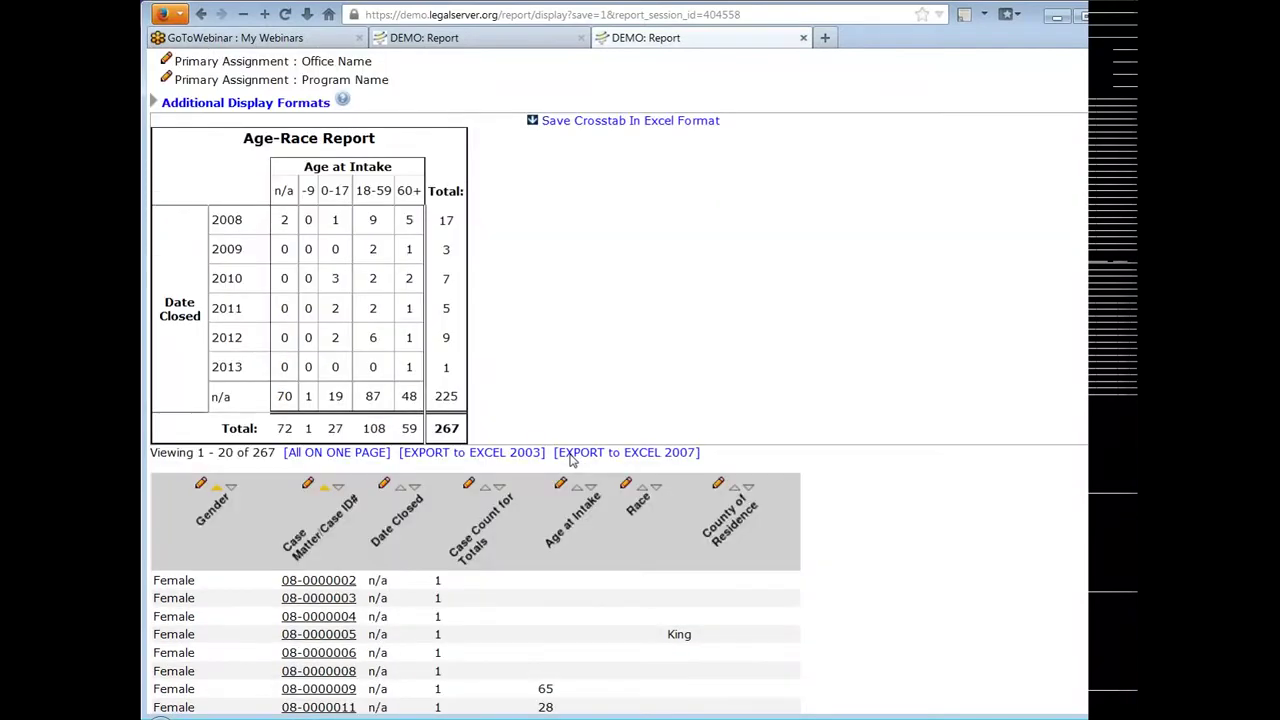
scroll(573, 461, up, 5)
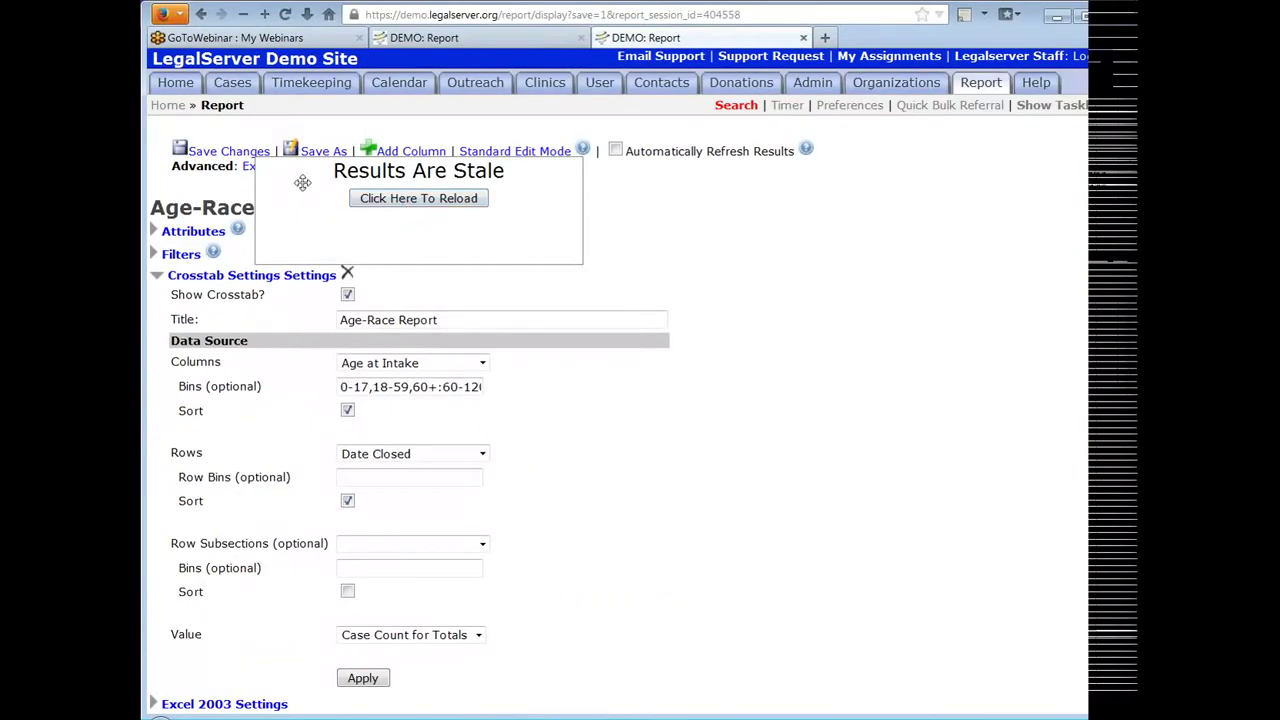
click(232, 152)
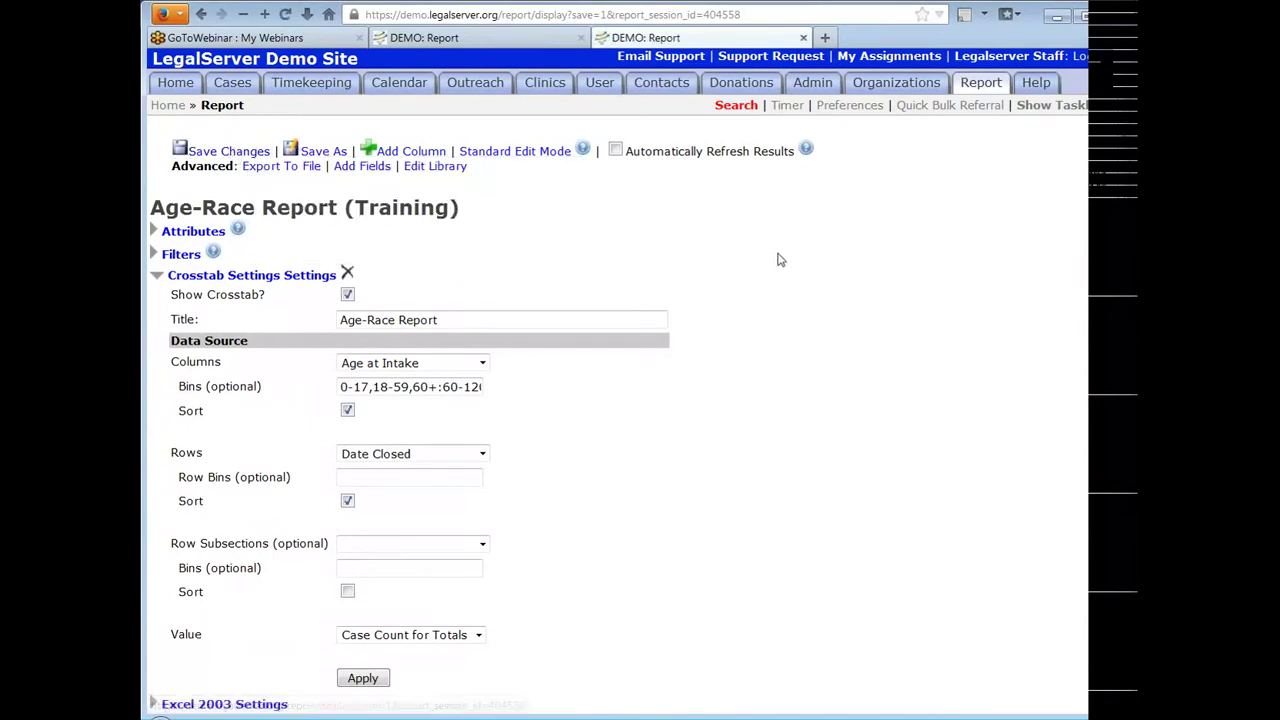
scroll(779, 258, down, 8)
scroll(781, 258, down, 4)
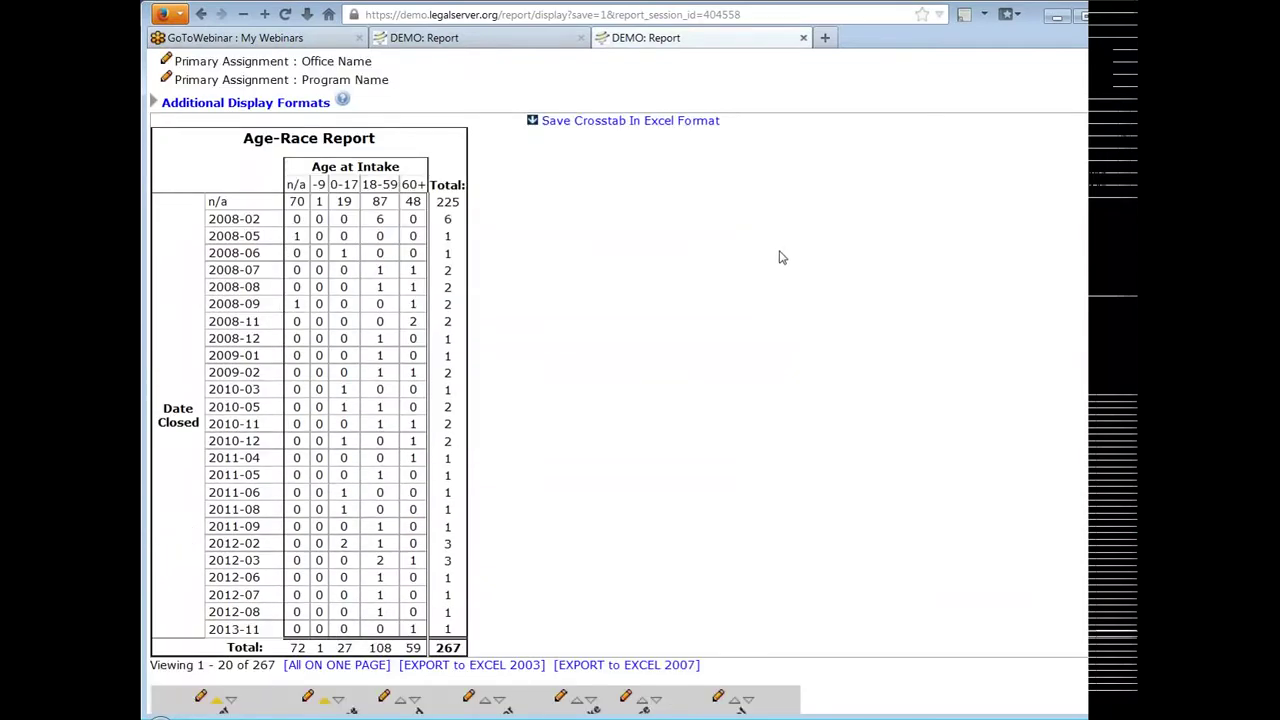
scroll(805, 318, up, 2)
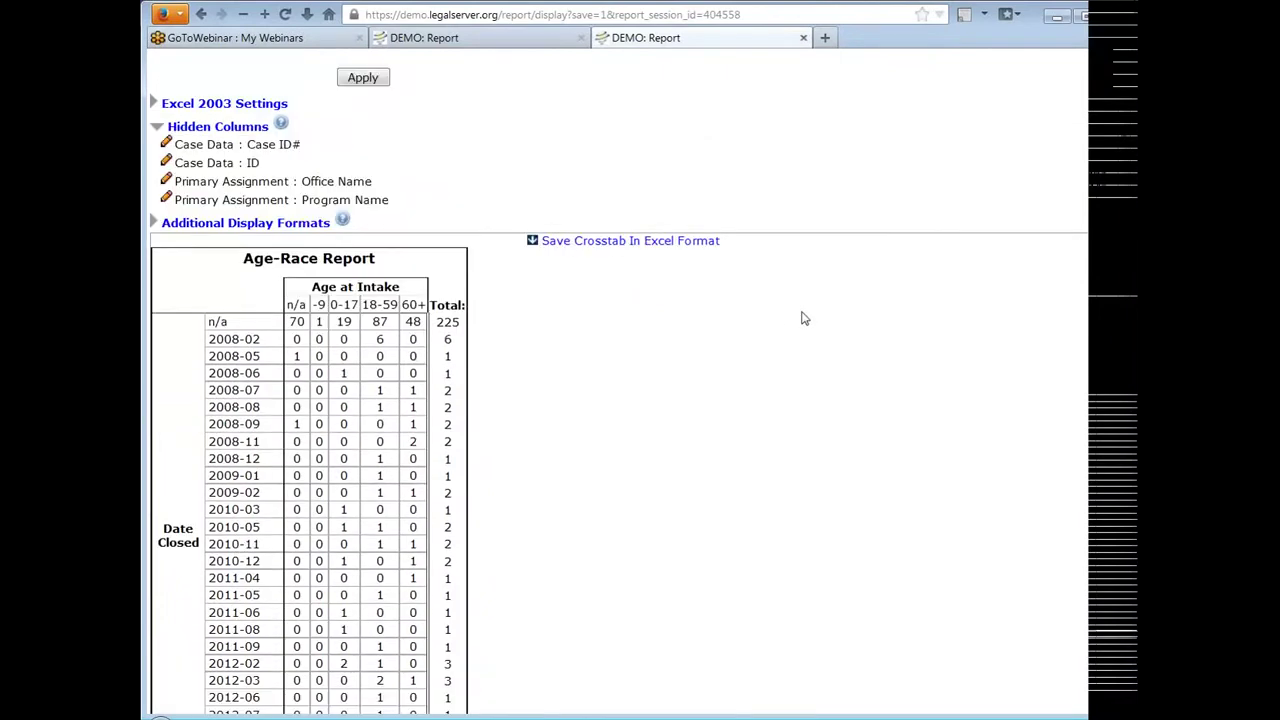
scroll(805, 318, up, 10)
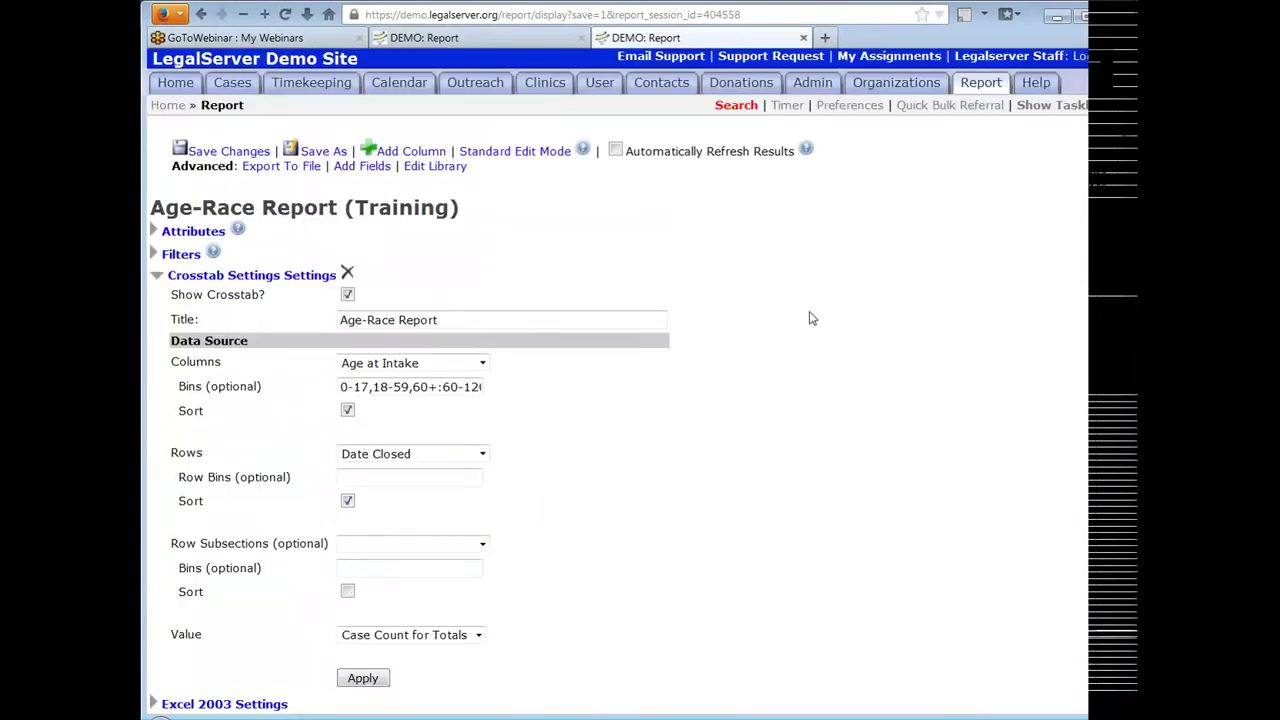
Save the report changes and examine how the year-and-month Date Closed format appears in the crosstab rows
click(240, 158)
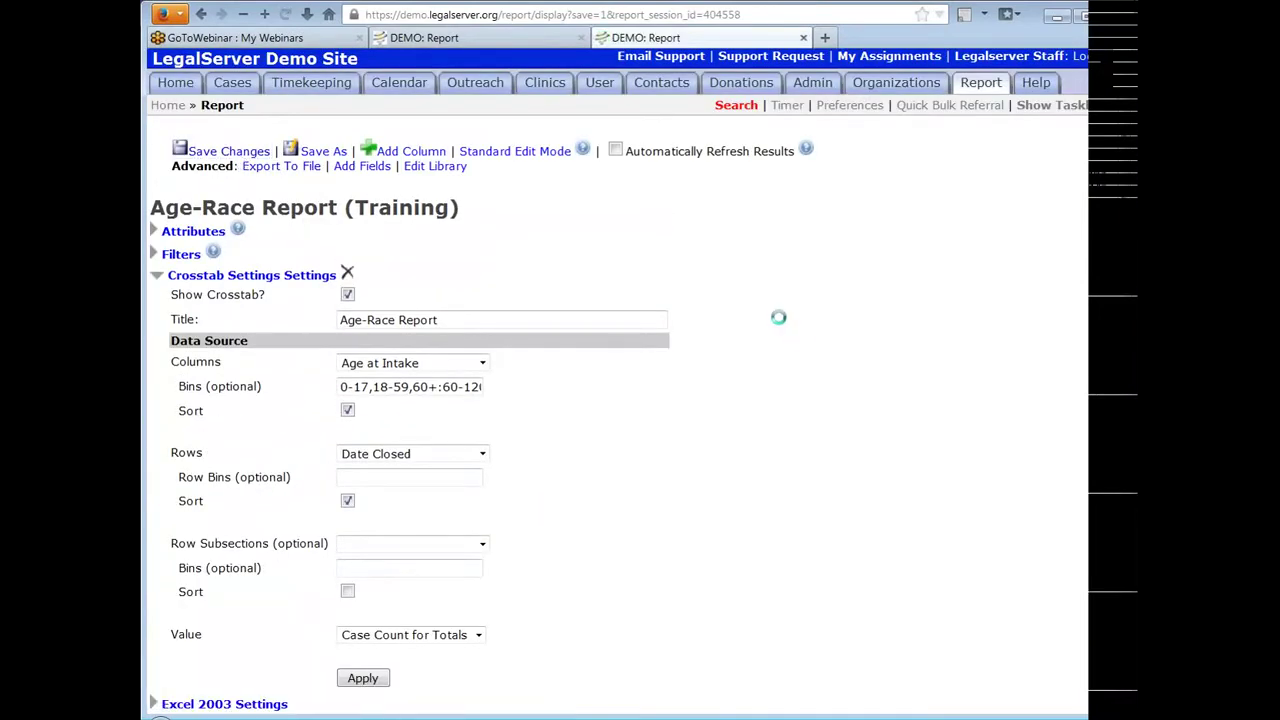
scroll(785, 316, down, 8)
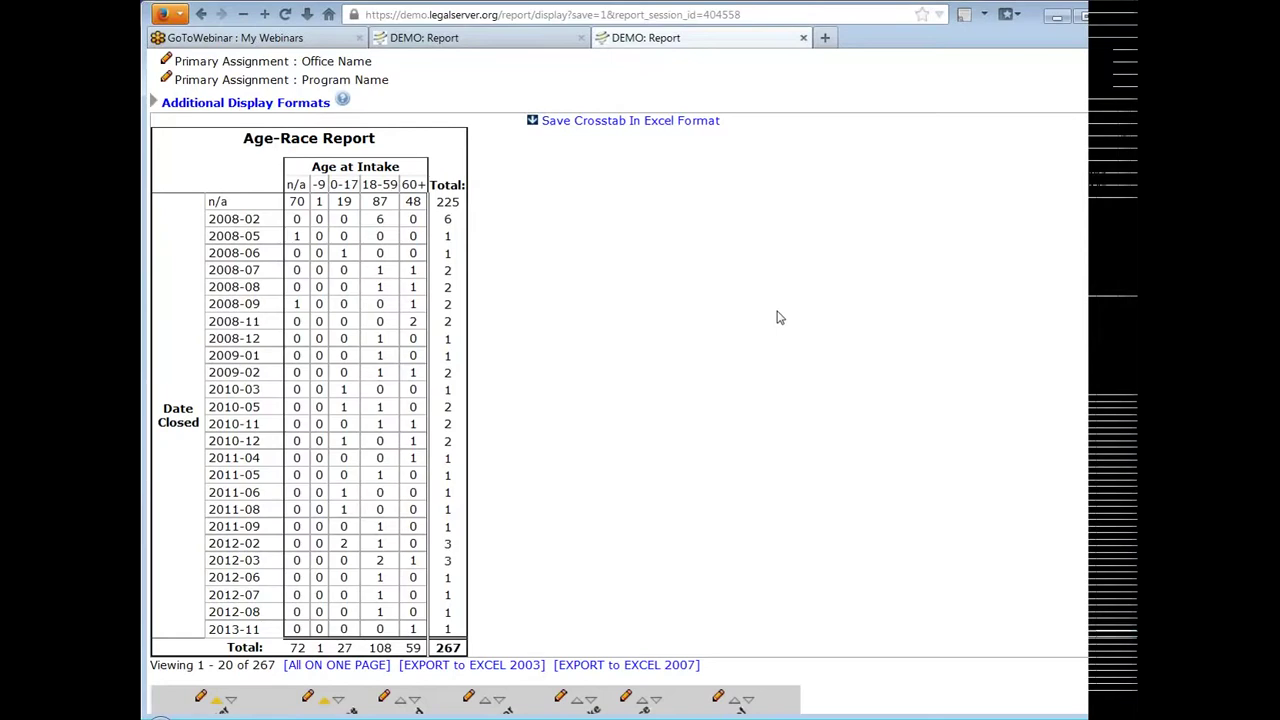
scroll(726, 322, up, 3)
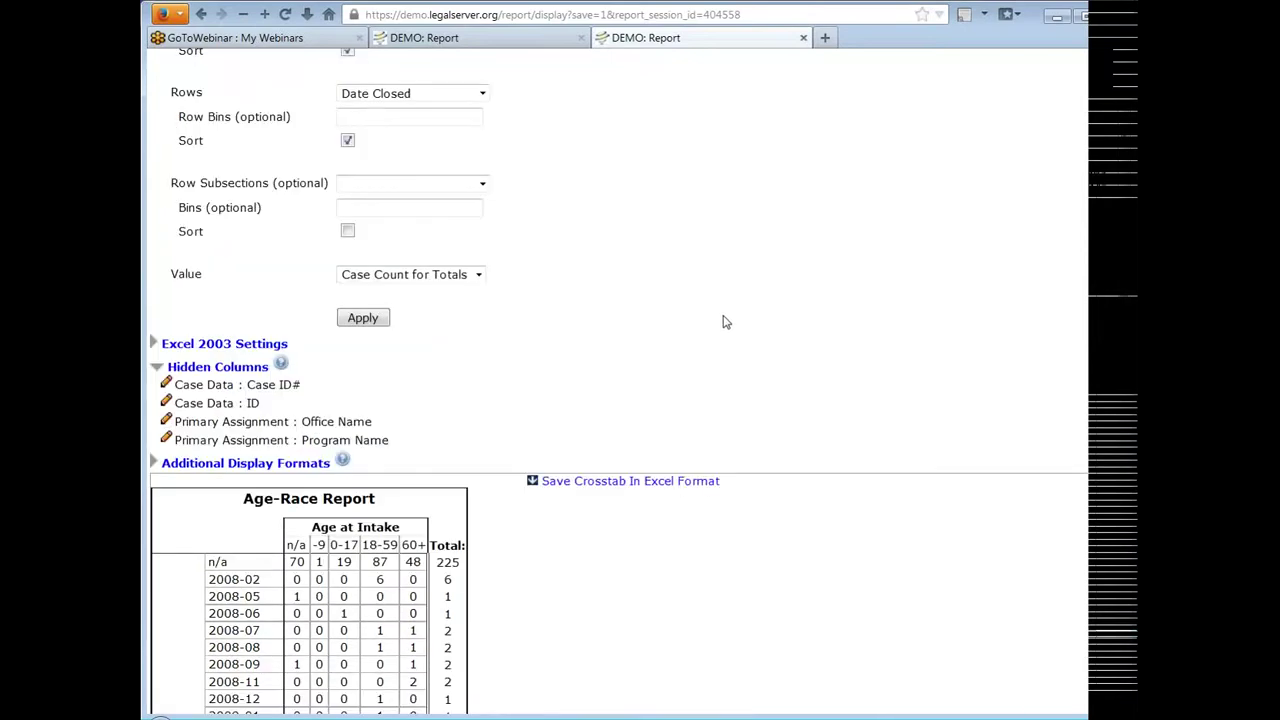
scroll(726, 322, up, 3)
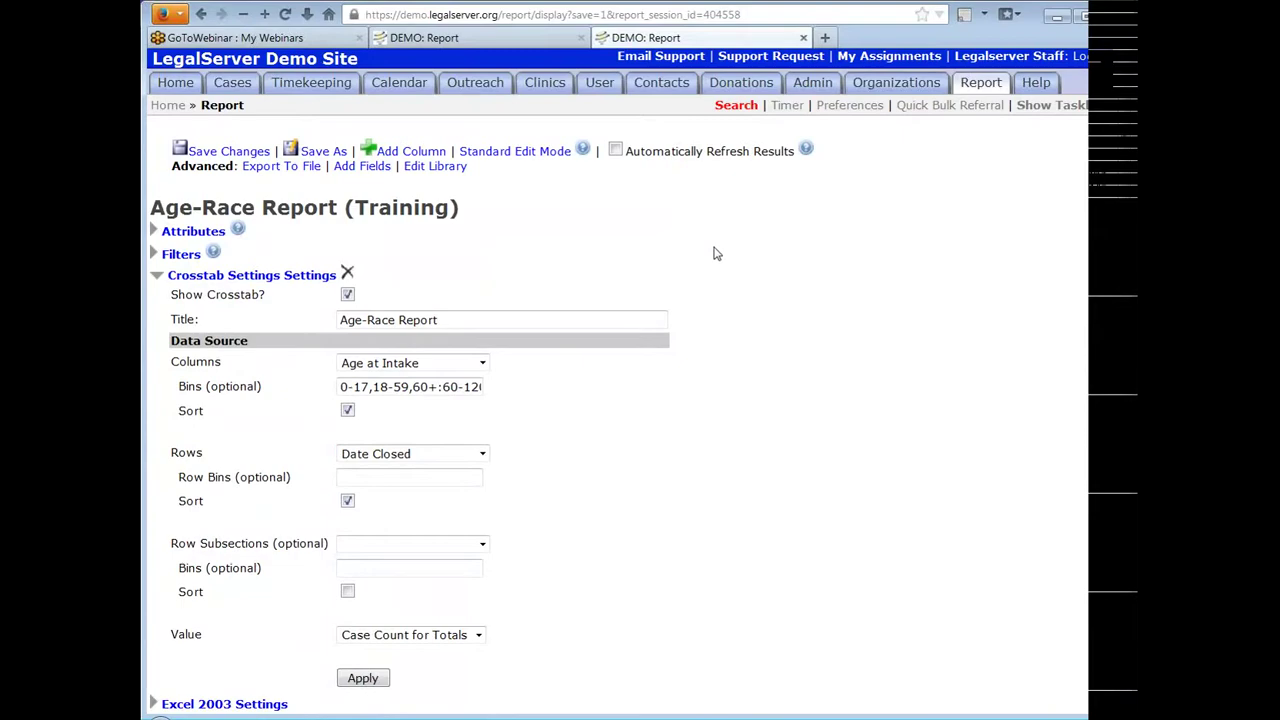
Set the crosstab's Rows data source back to Race, apply the crosstab settings, and save the report changes
scroll(714, 254, down, 2)
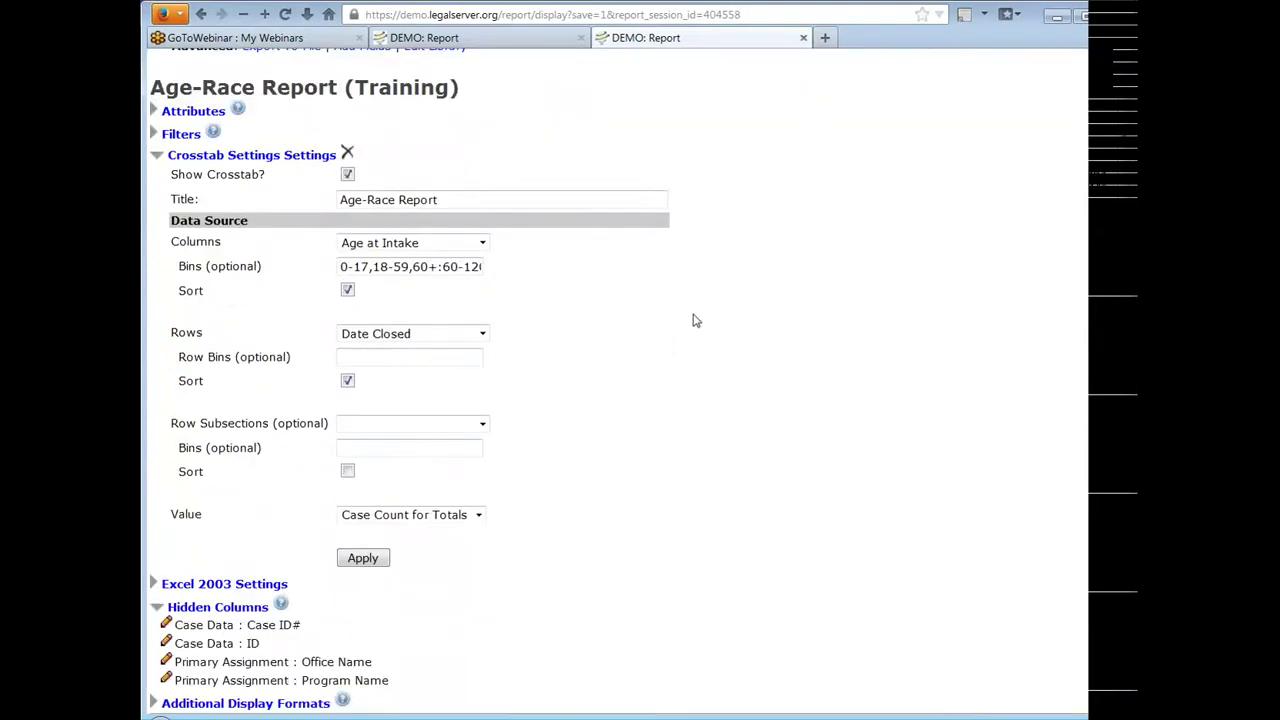
scroll(610, 400, down, 2)
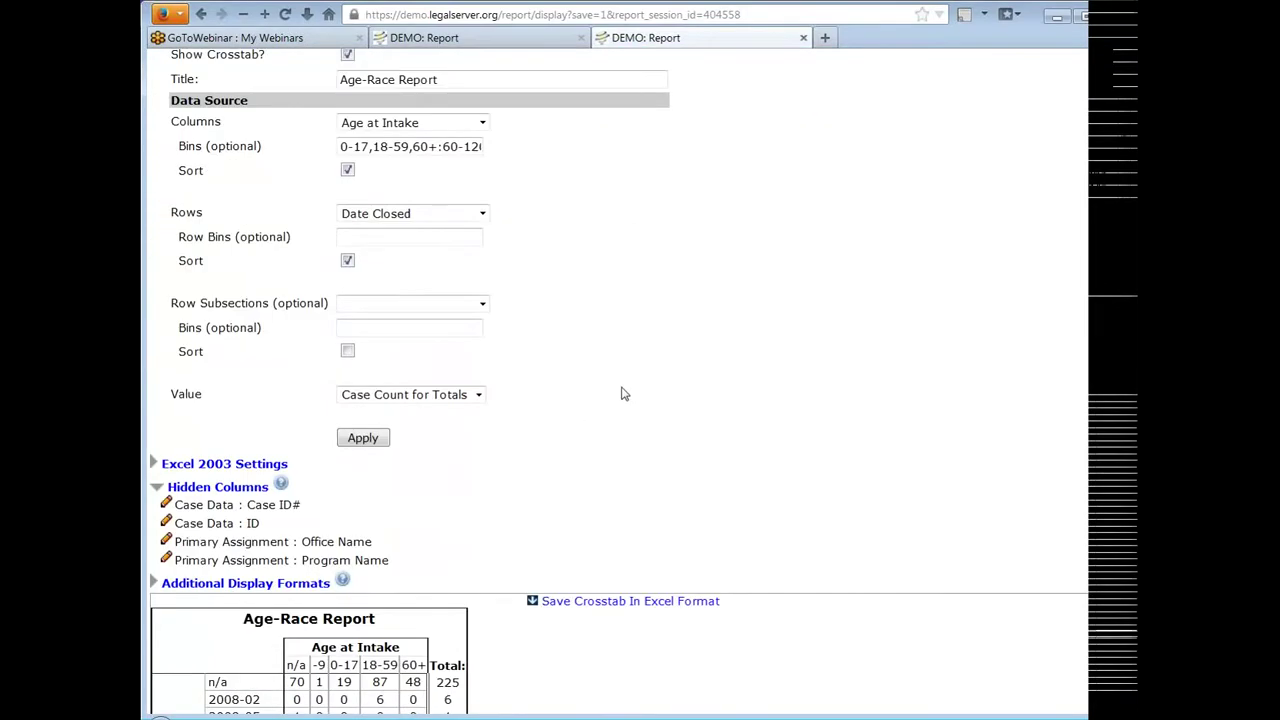
scroll(622, 391, up, 4)
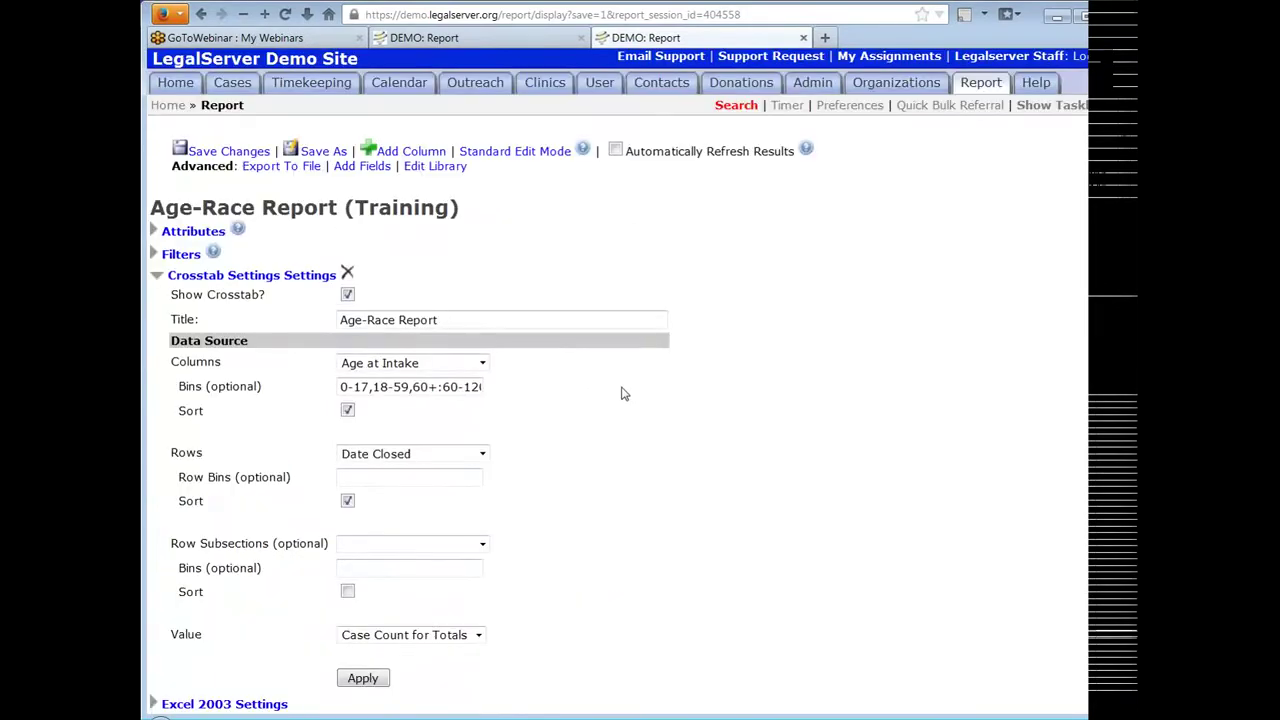
click(440, 456)
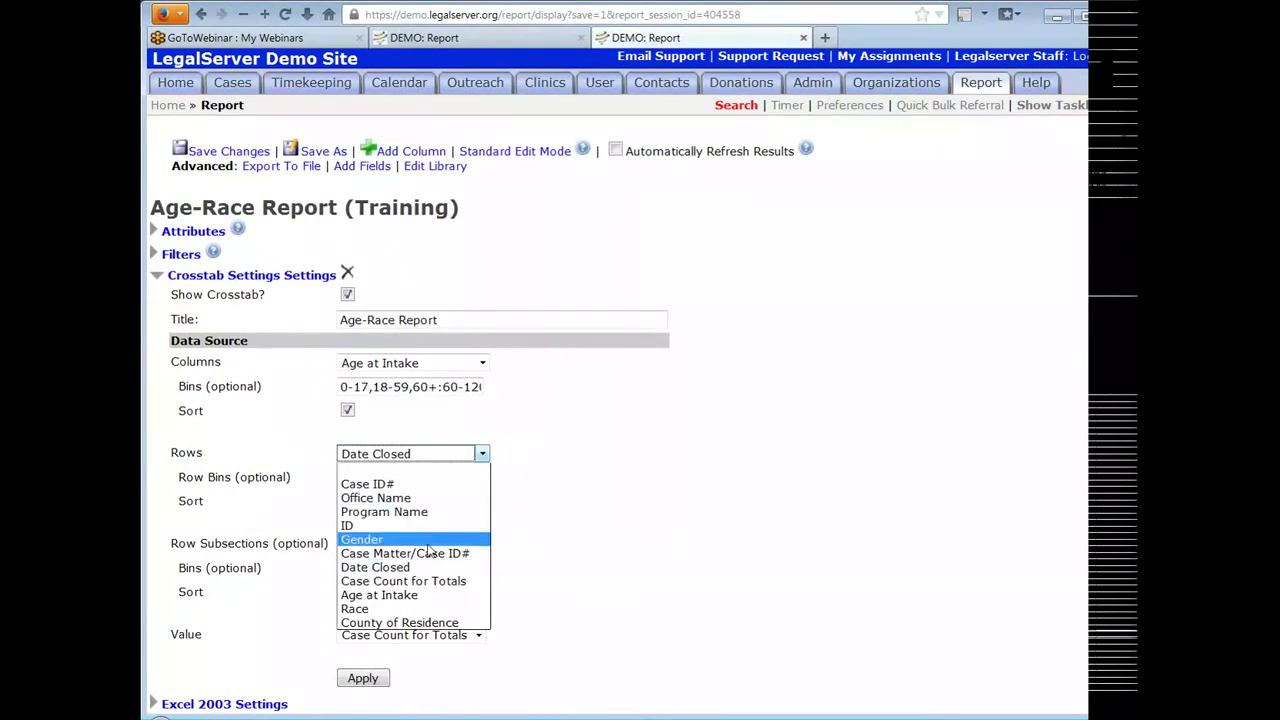
click(423, 609)
scroll(800, 438, down, 4)
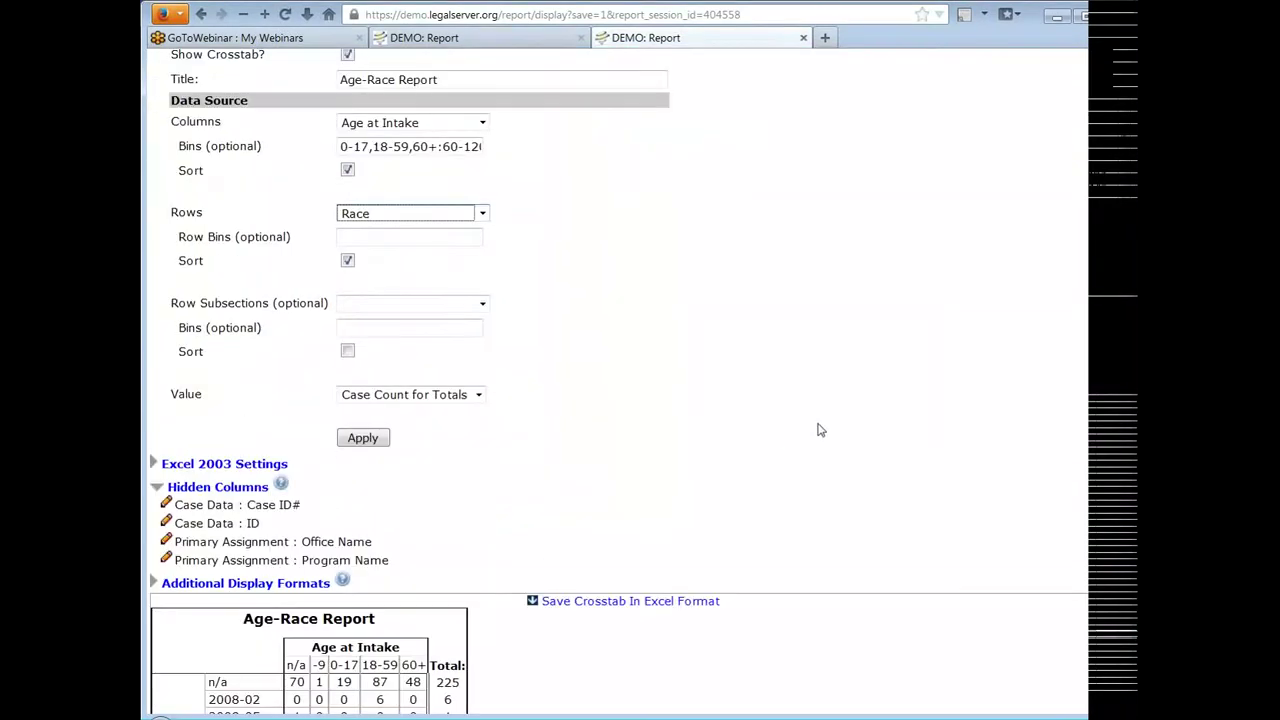
click(362, 440)
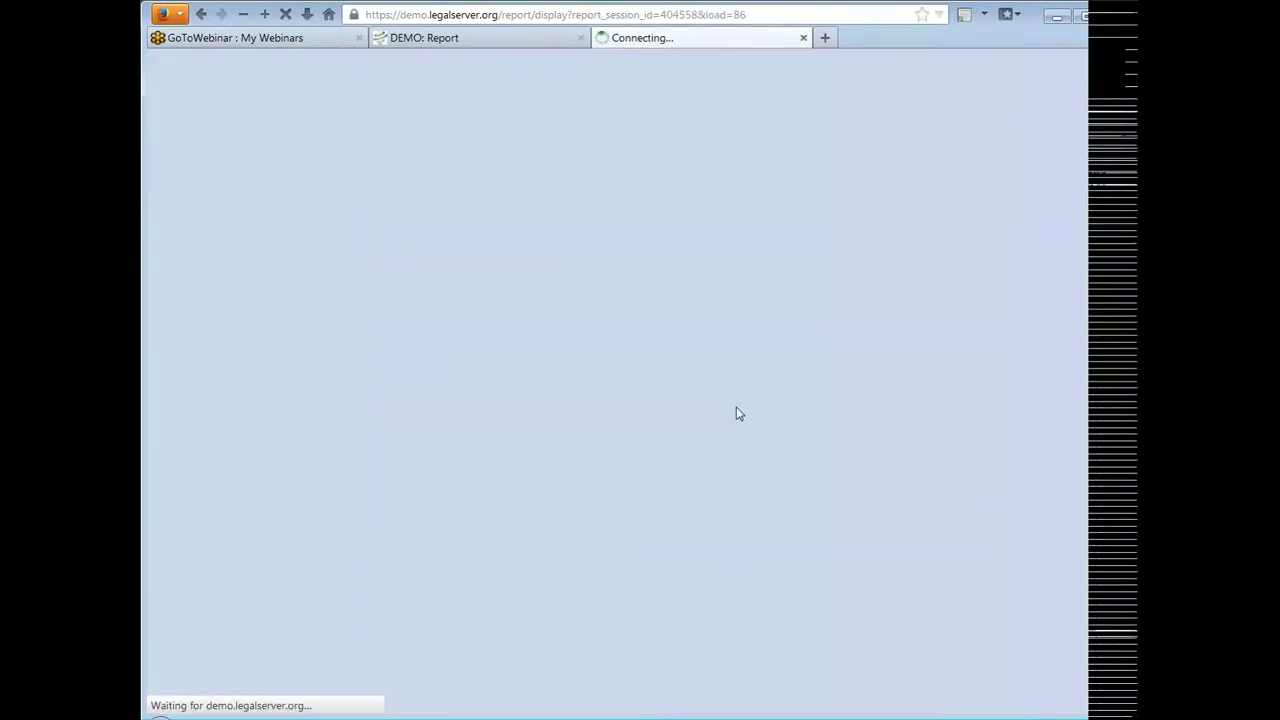
scroll(738, 405, down, 2)
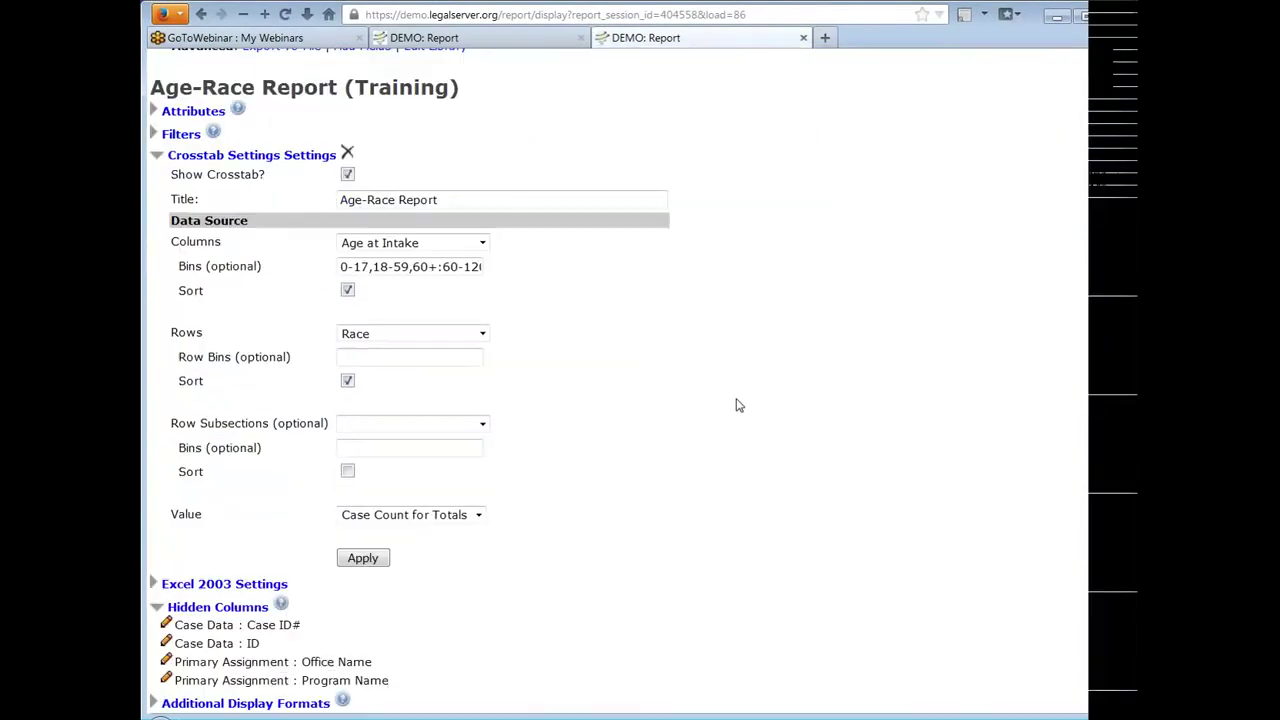
scroll(738, 405, down, 5)
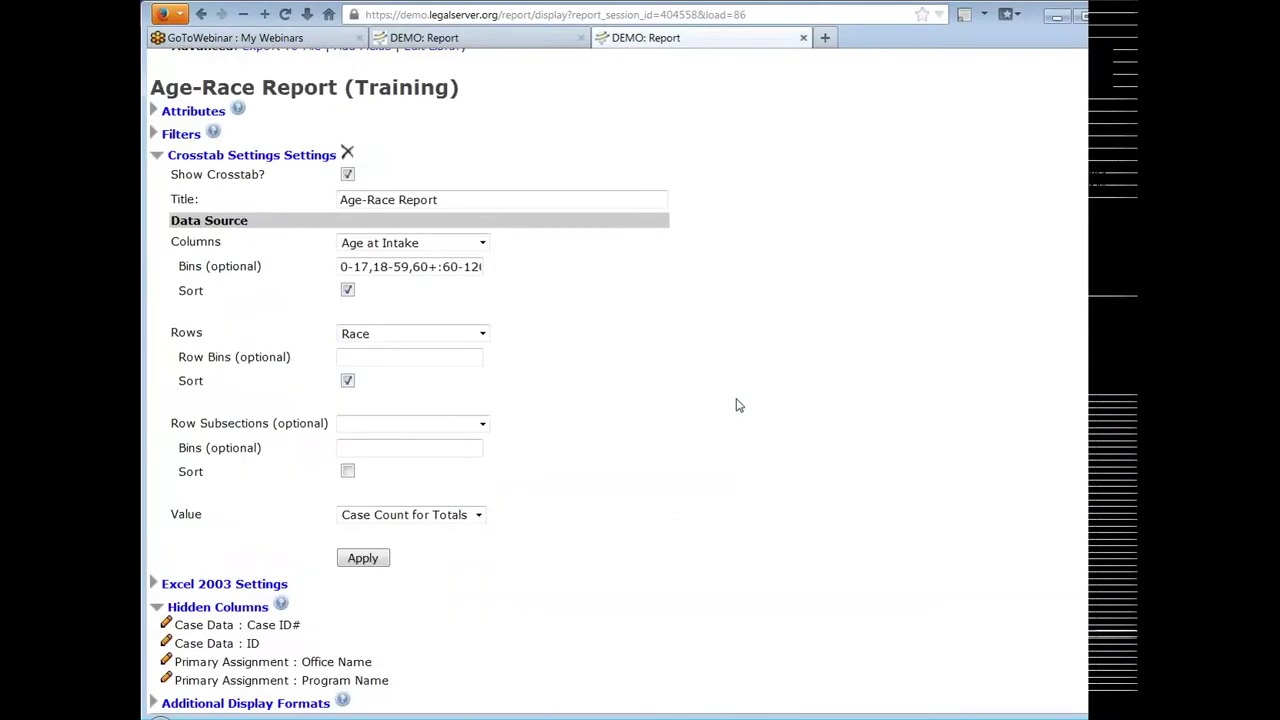
scroll(738, 405, up, 2)
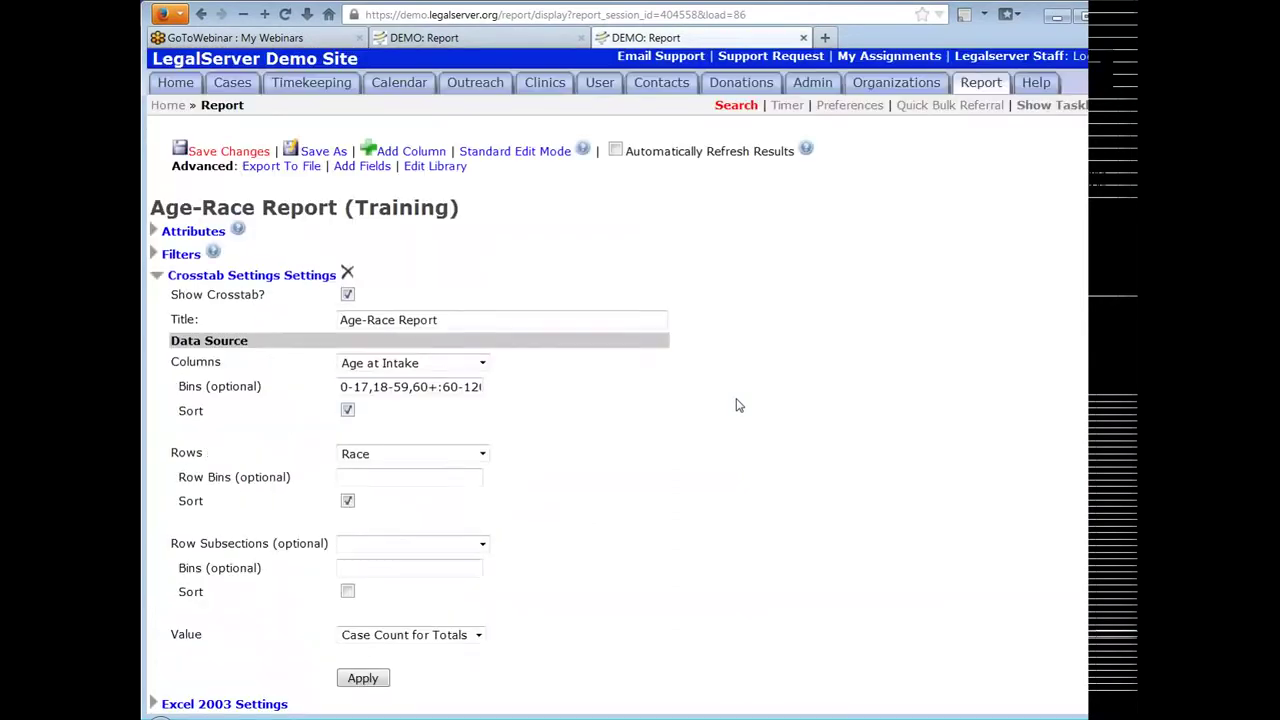
click(229, 152)
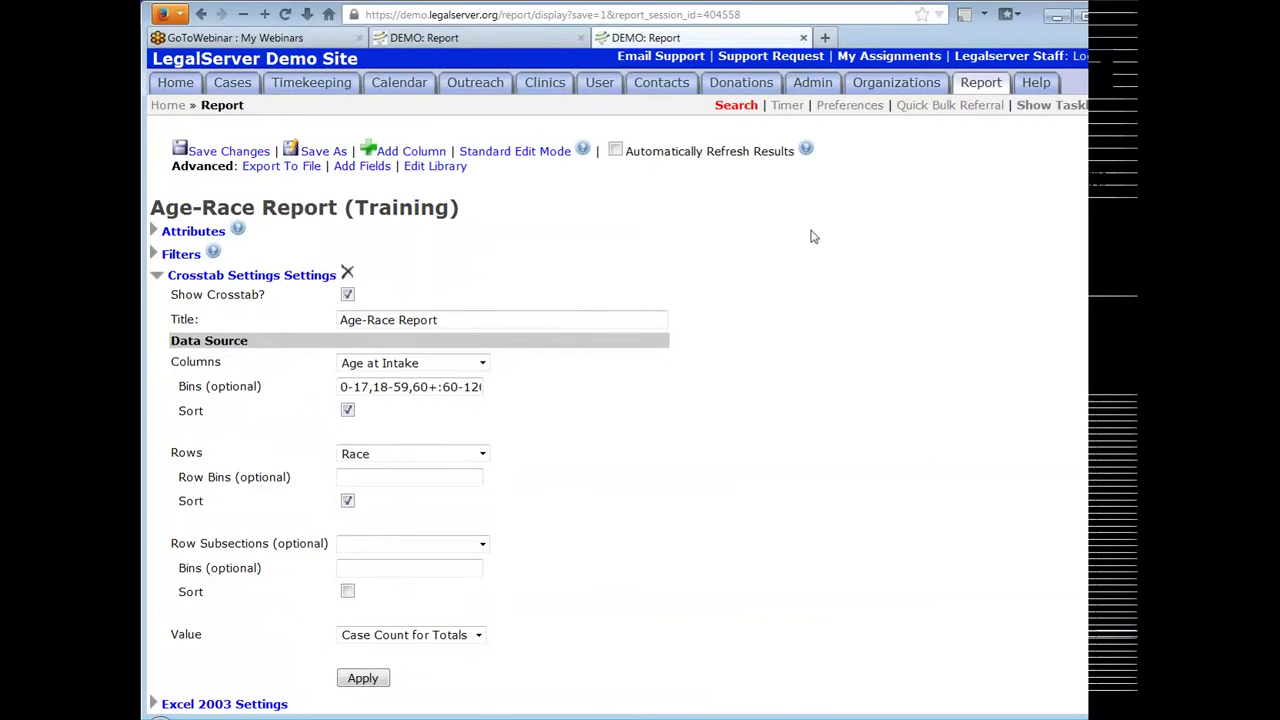
Go from the site's help to the LegalServer Community Site and open the Reports Manual listed under Administration Tools
click(1030, 82)
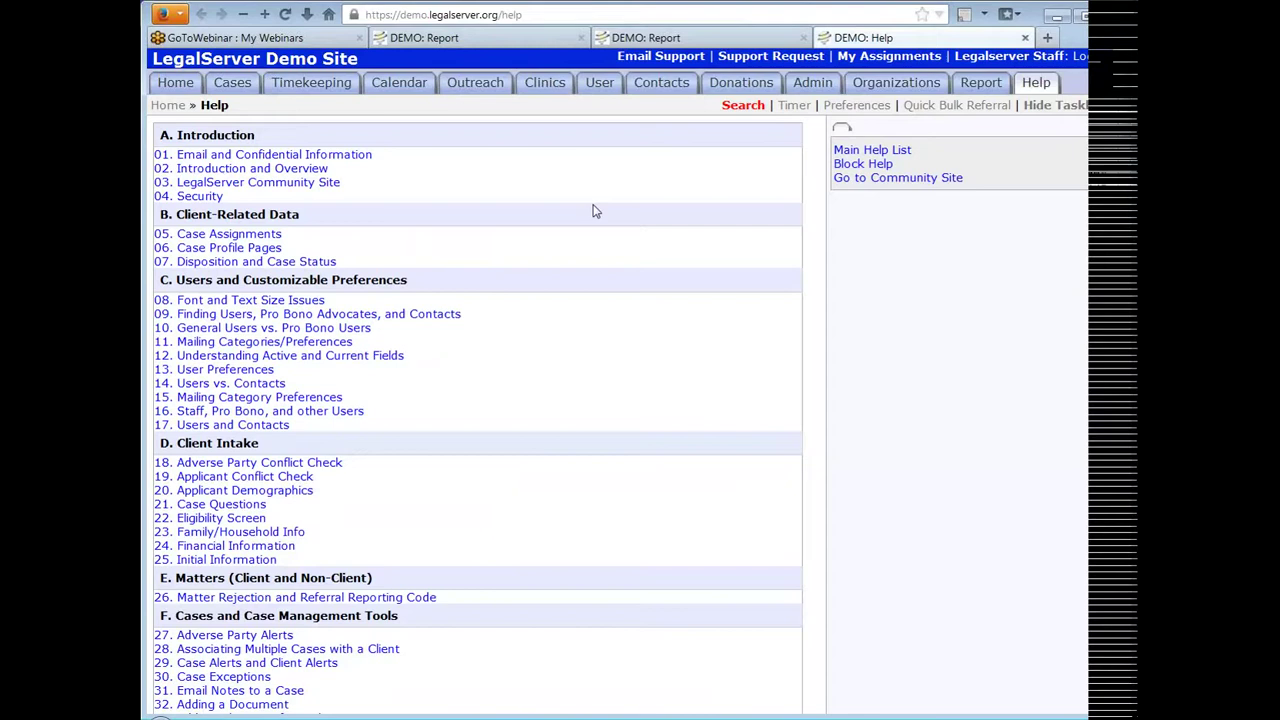
click(886, 182)
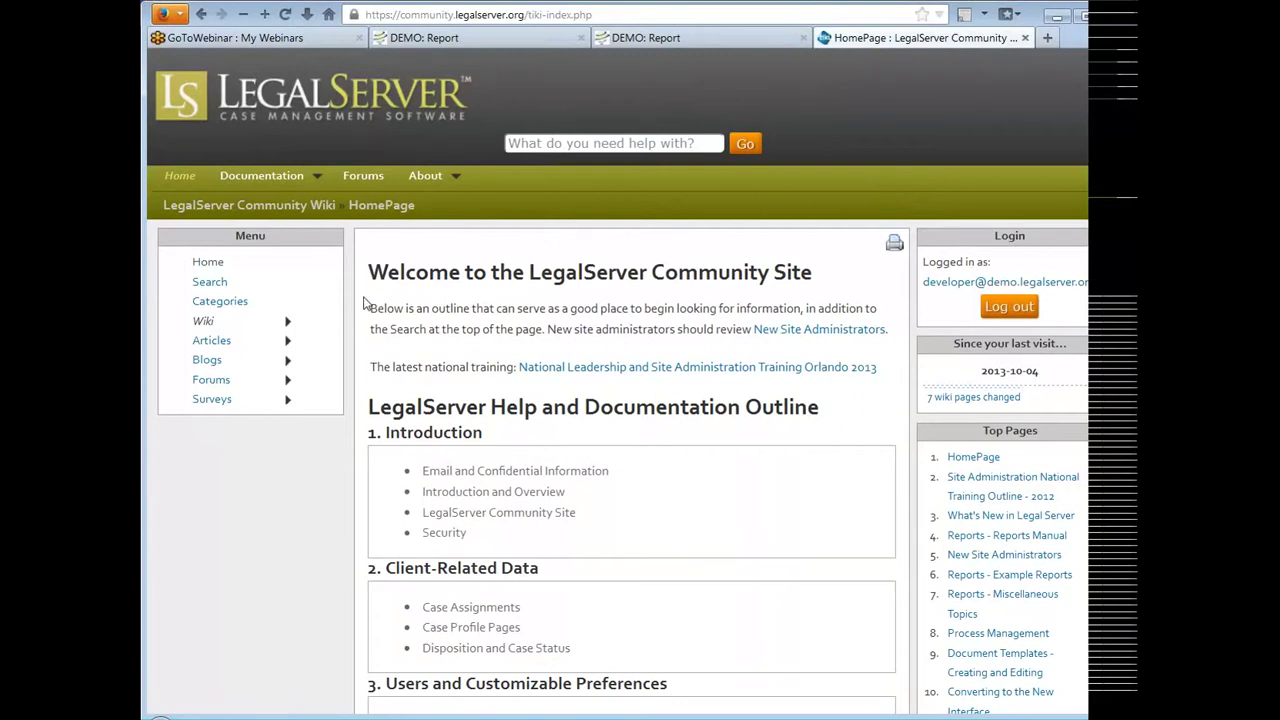
scroll(365, 303, down, 20)
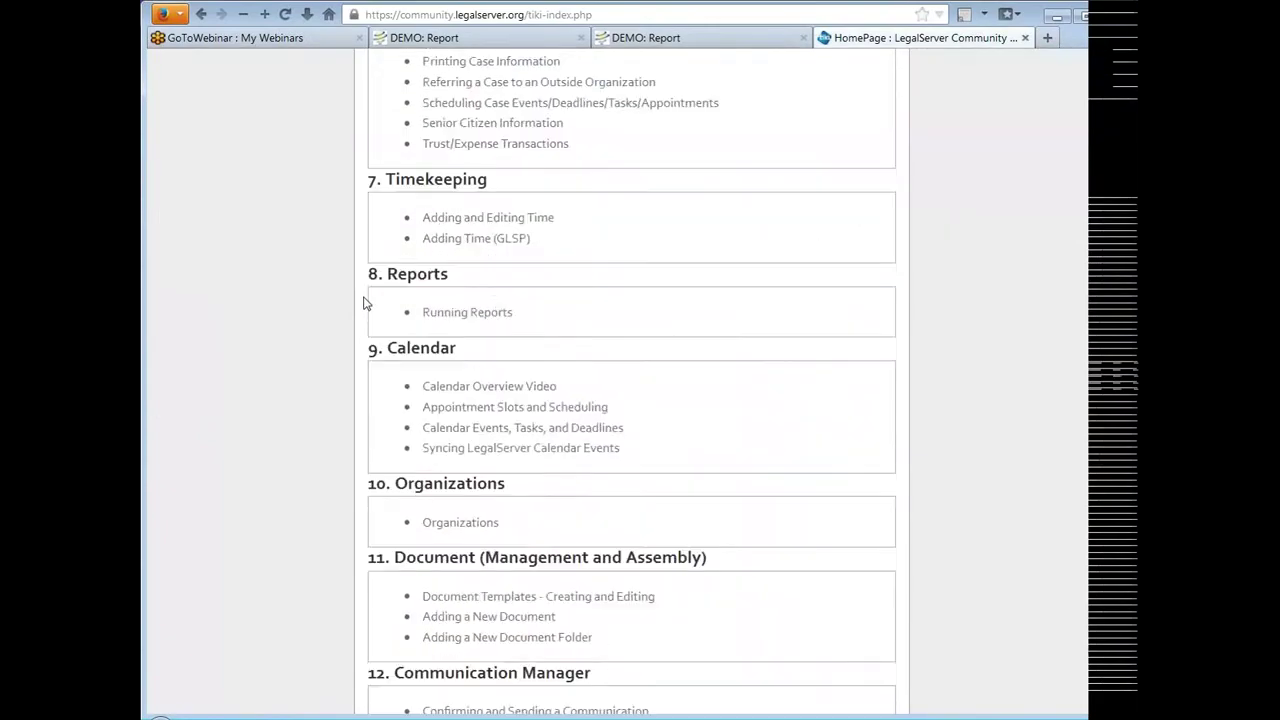
scroll(365, 303, down, 10)
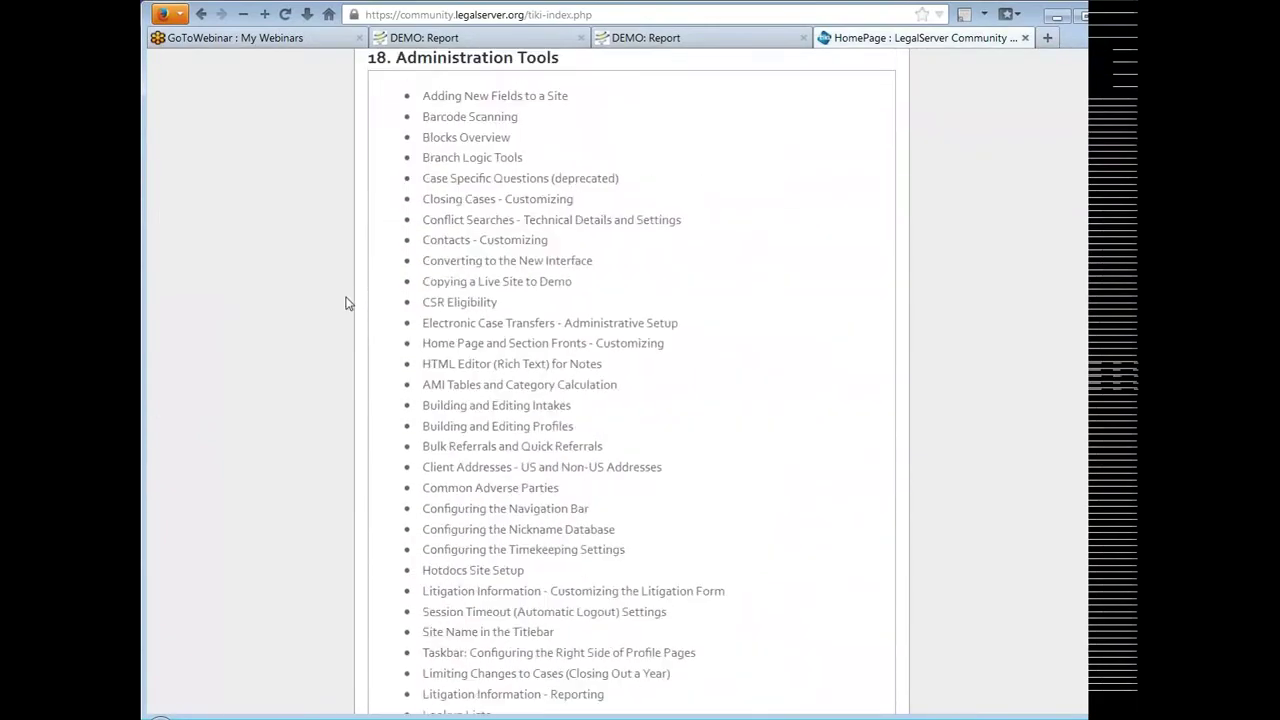
scroll(348, 303, down, 10)
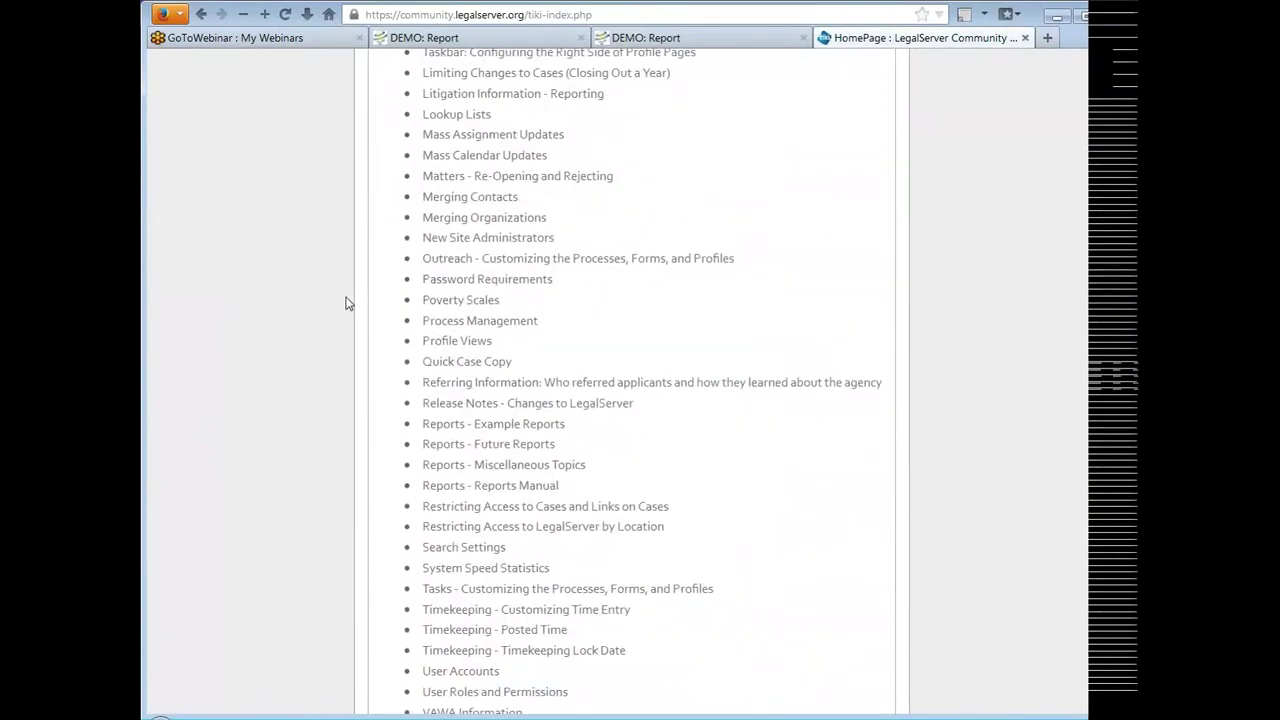
scroll(346, 303, down, 6)
scroll(346, 303, up, 4)
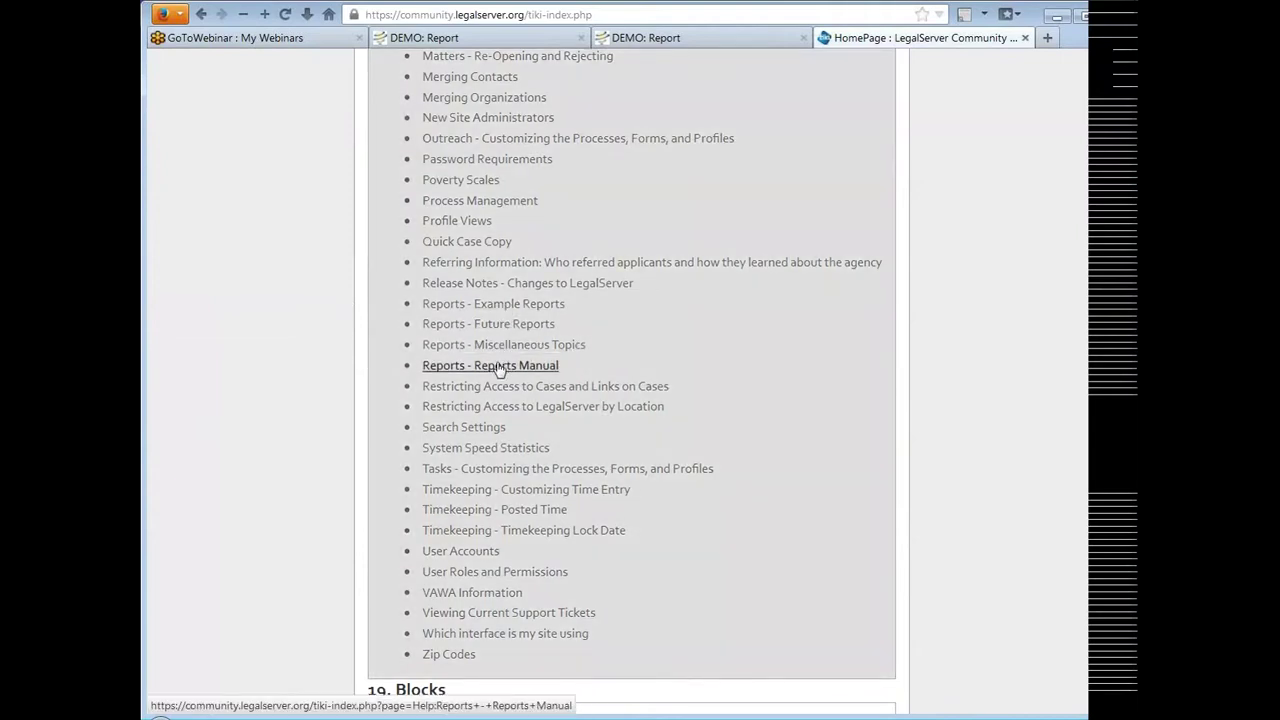
click(500, 366)
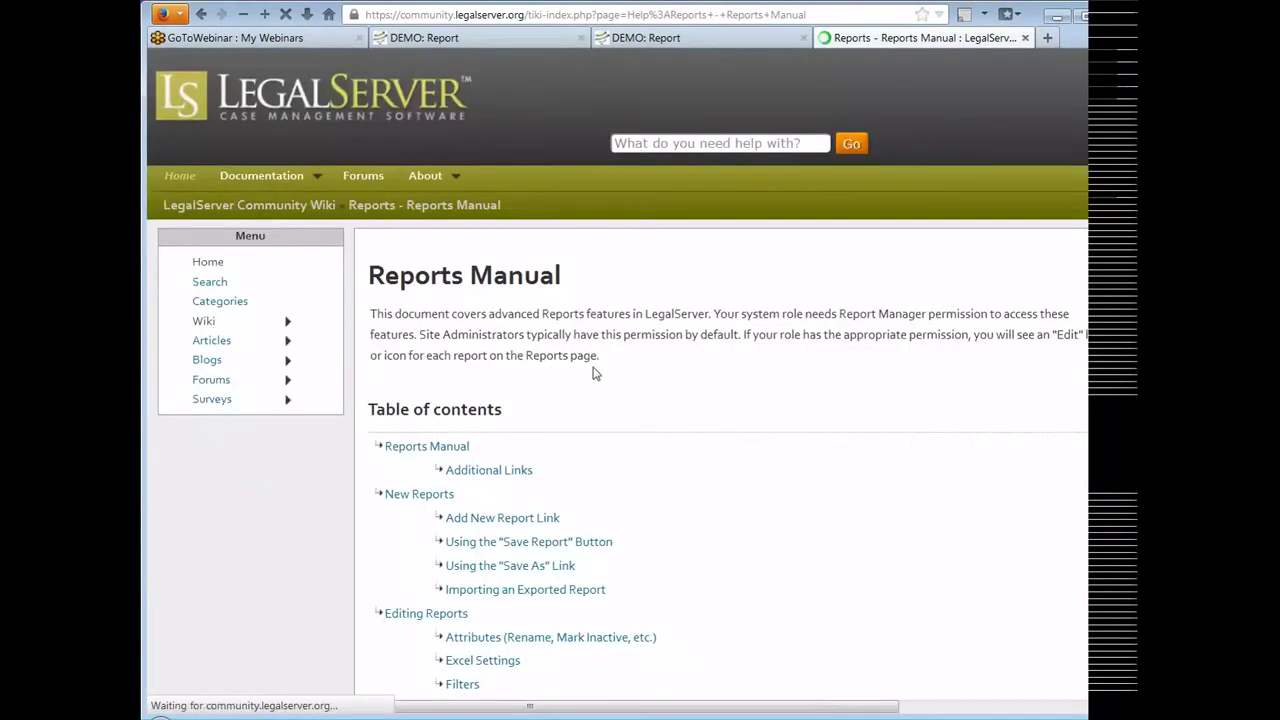
Open the manual's Additional Display Formats section and read its guidance on summations, crosstabs, bins and Count for Totals
scroll(786, 323, down, 6)
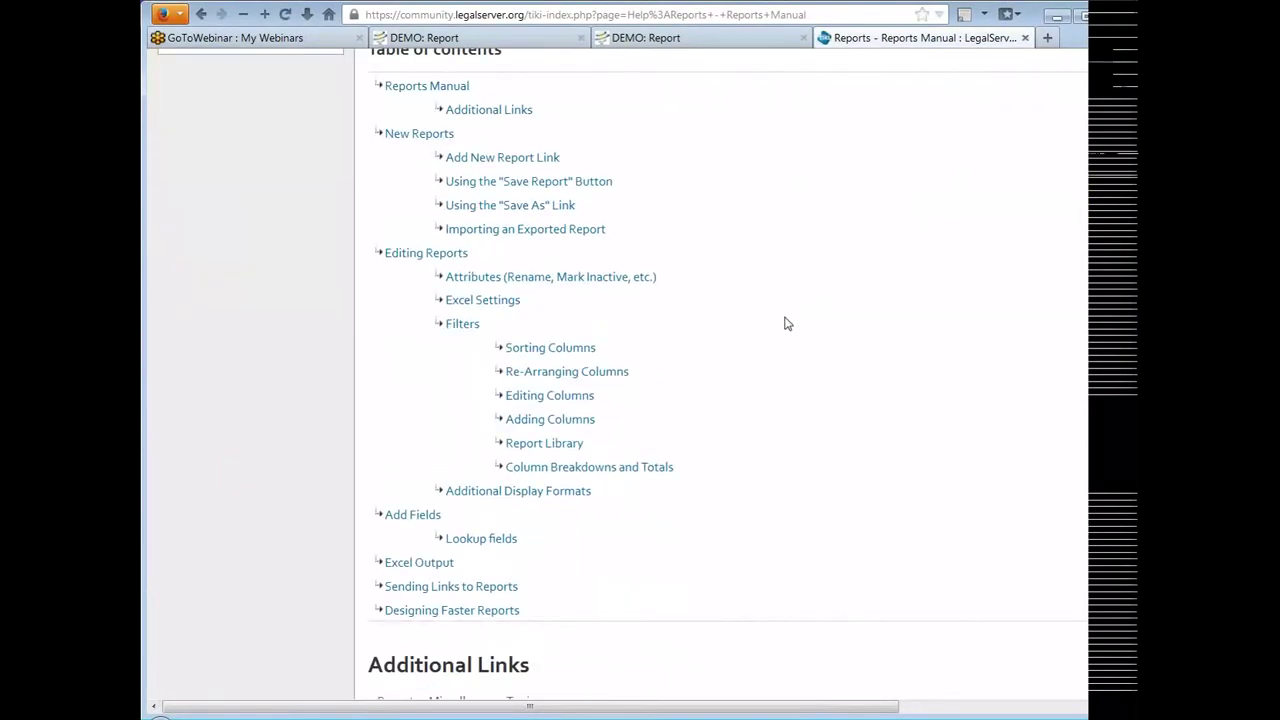
scroll(786, 323, down, 2)
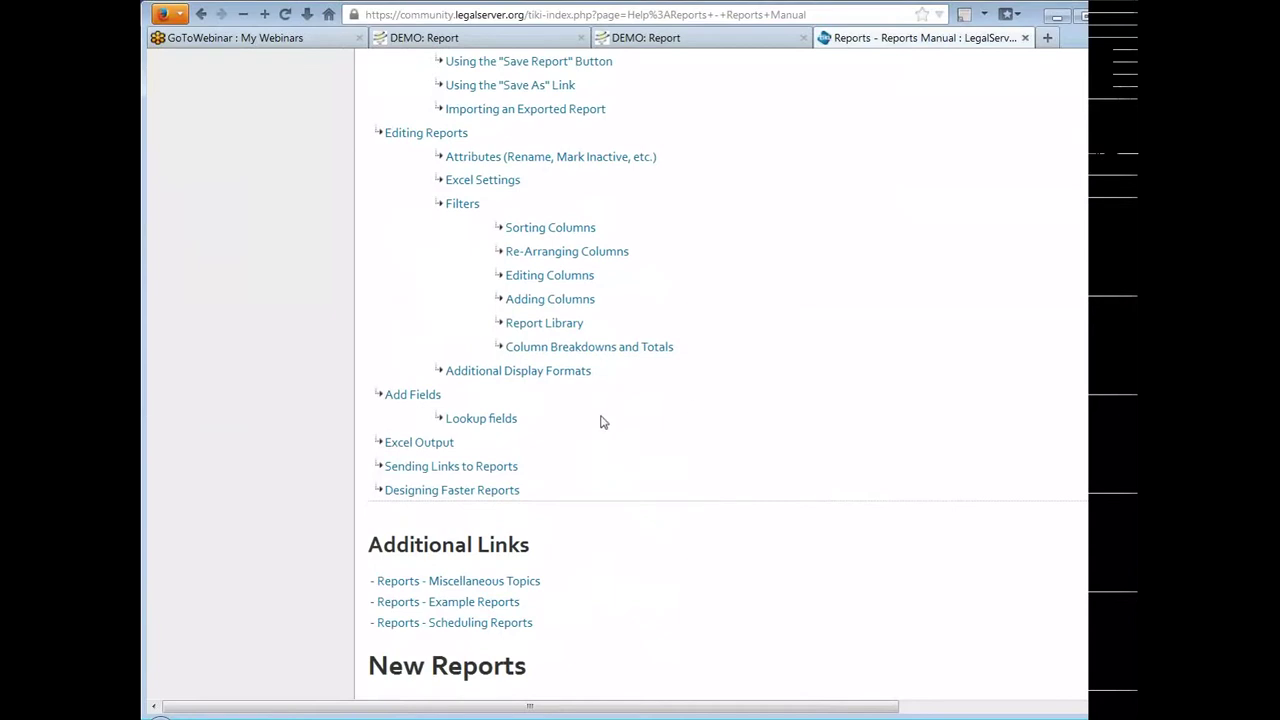
click(552, 377)
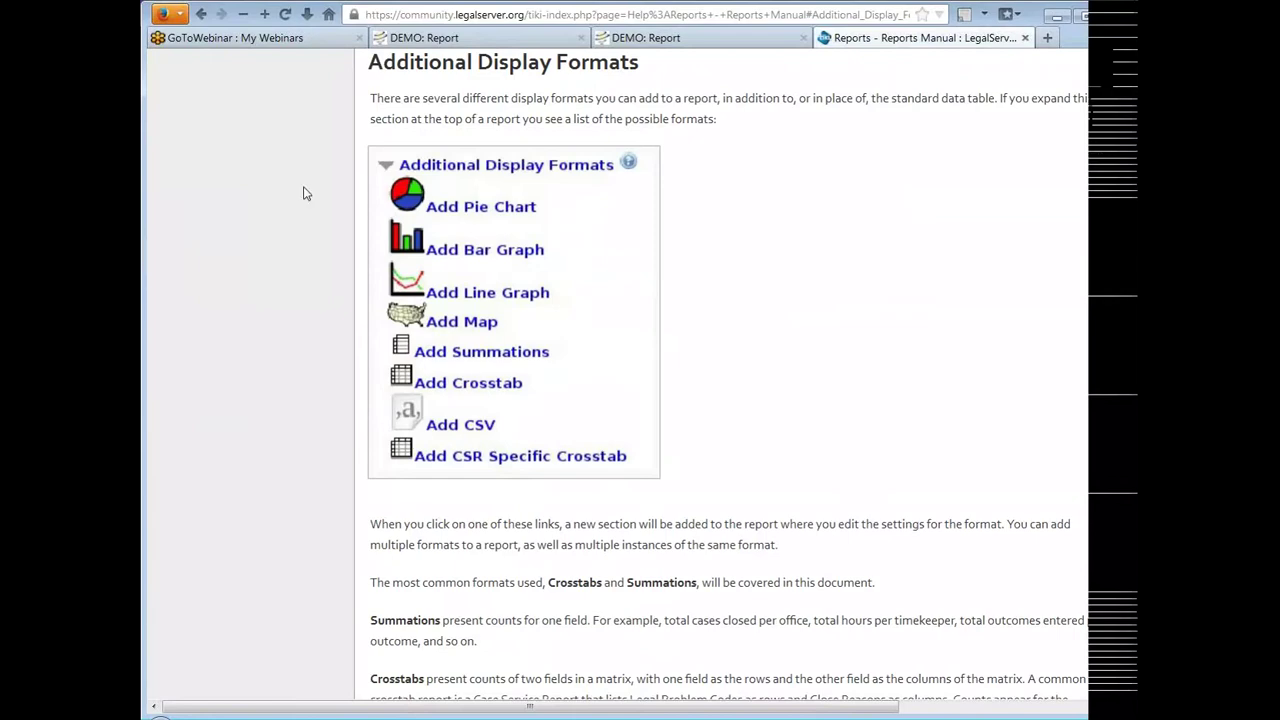
scroll(306, 191, down, 5)
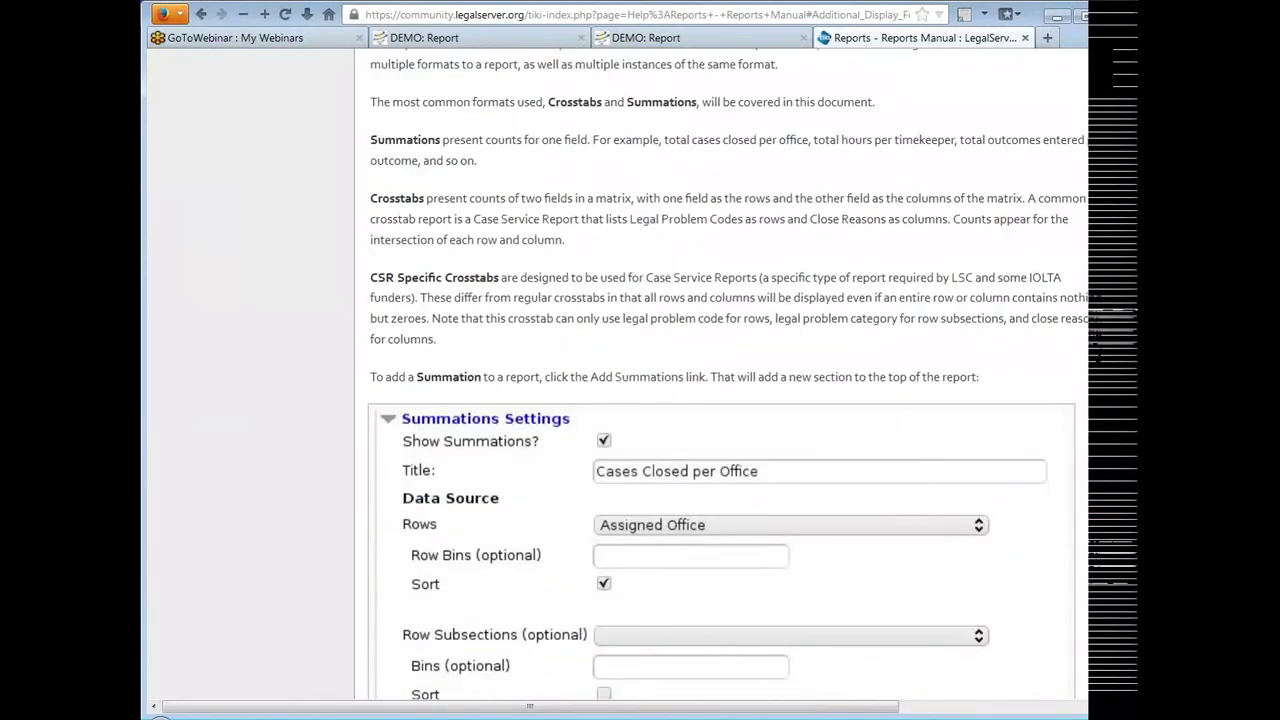
scroll(292, 287, down, 3)
scroll(292, 287, down, 10)
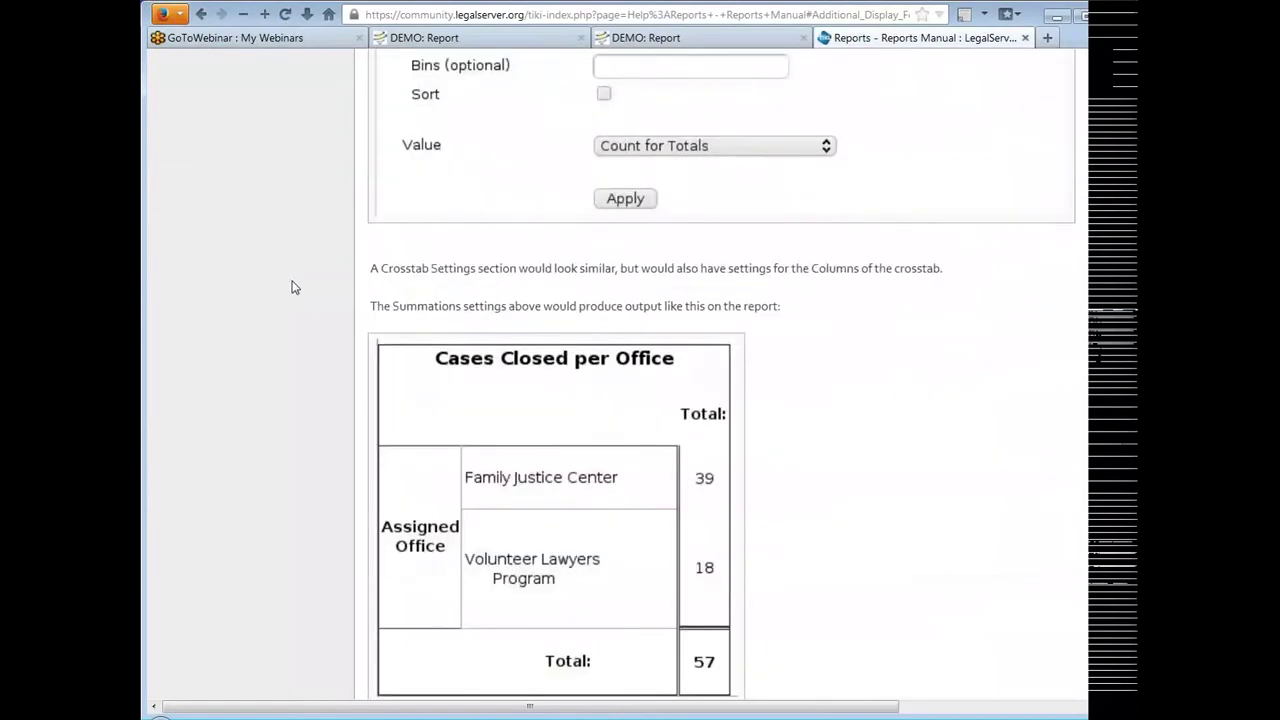
scroll(292, 287, down, 3)
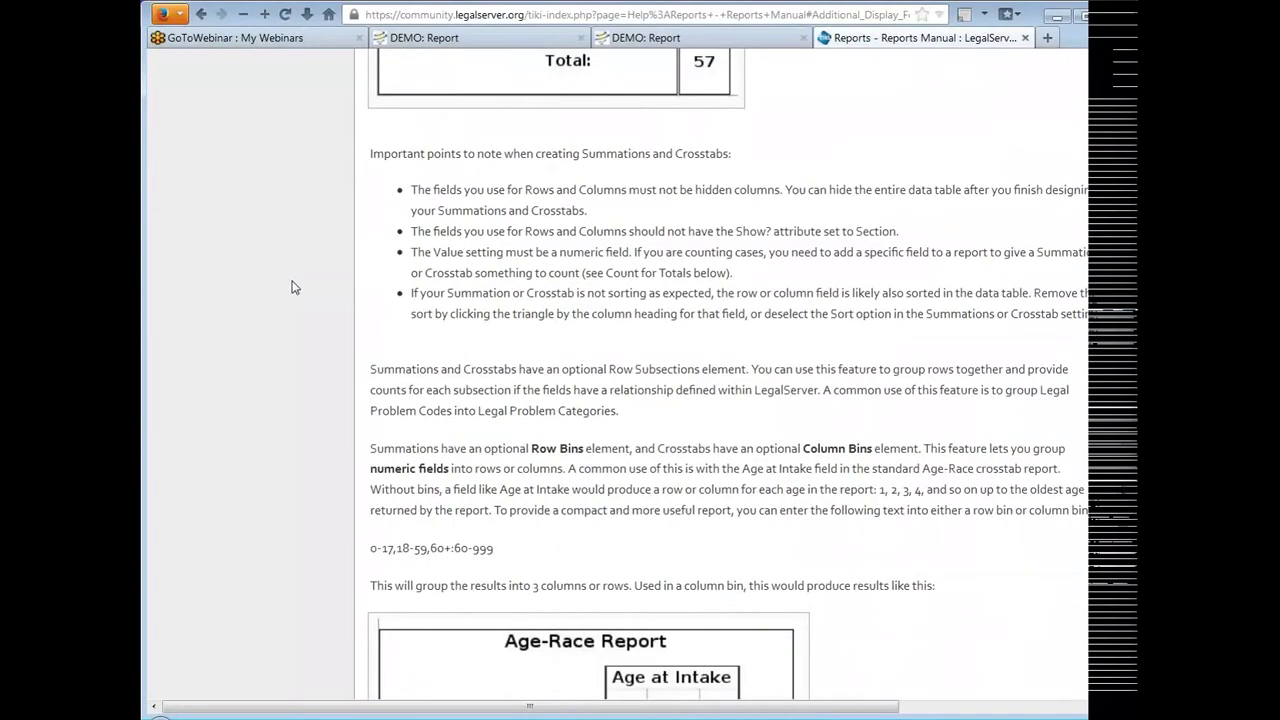
scroll(292, 287, down, 2)
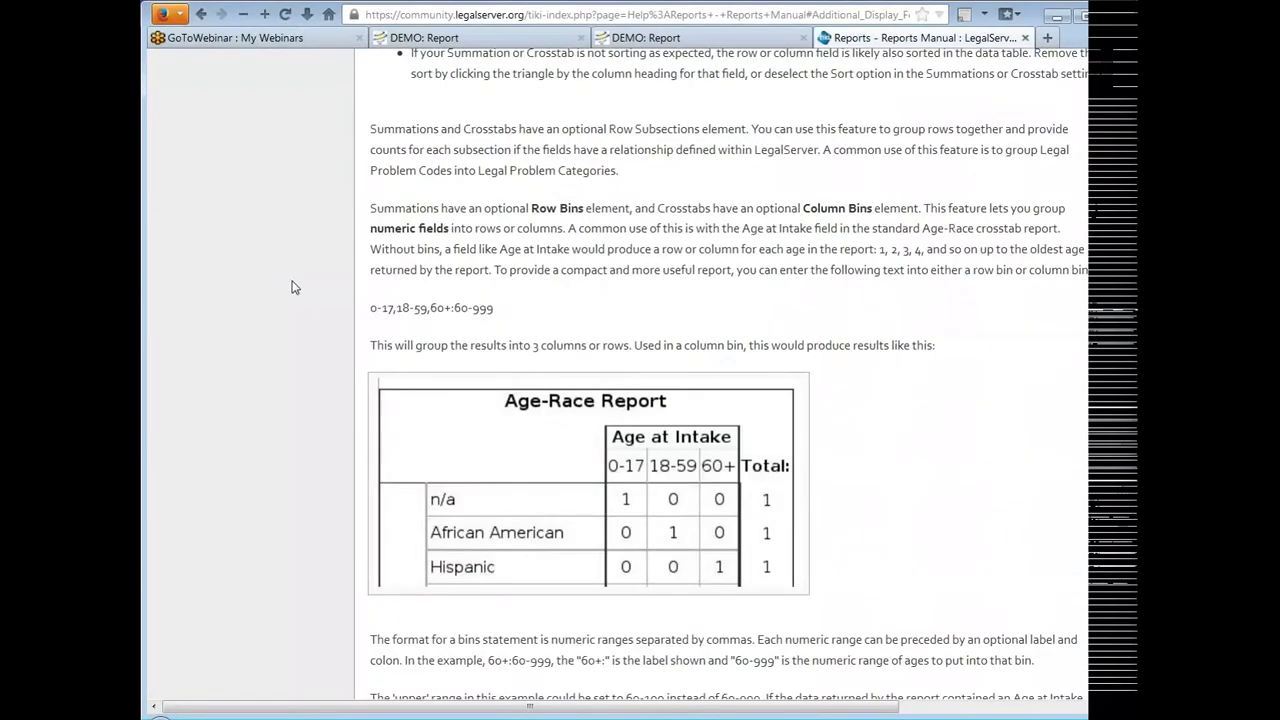
scroll(292, 287, down, 6)
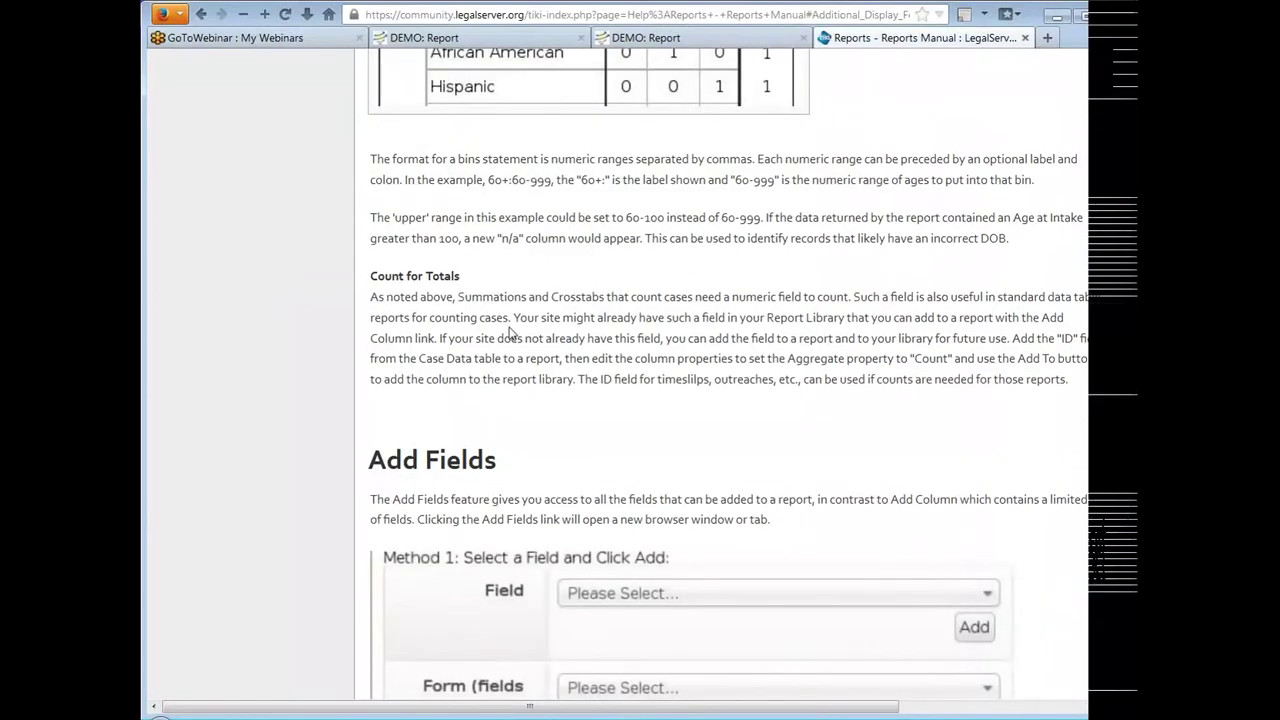
scroll(509, 333, up, 2)
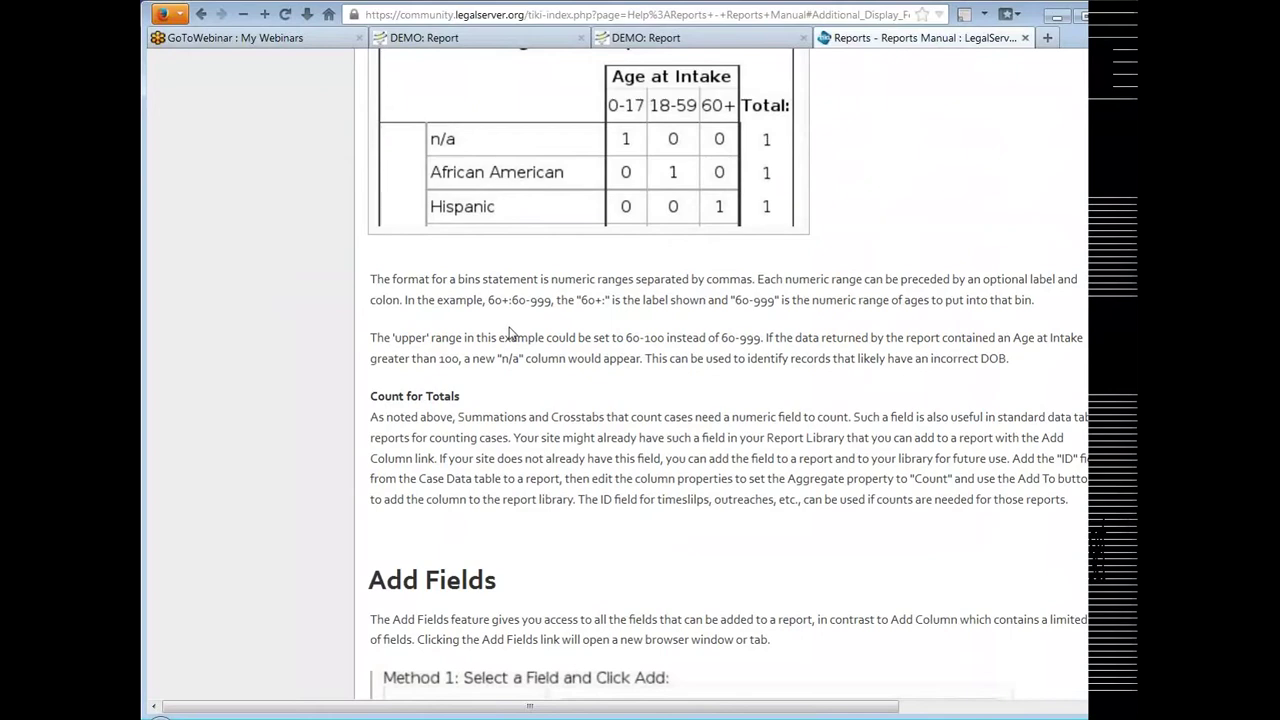
scroll(509, 333, up, 6)
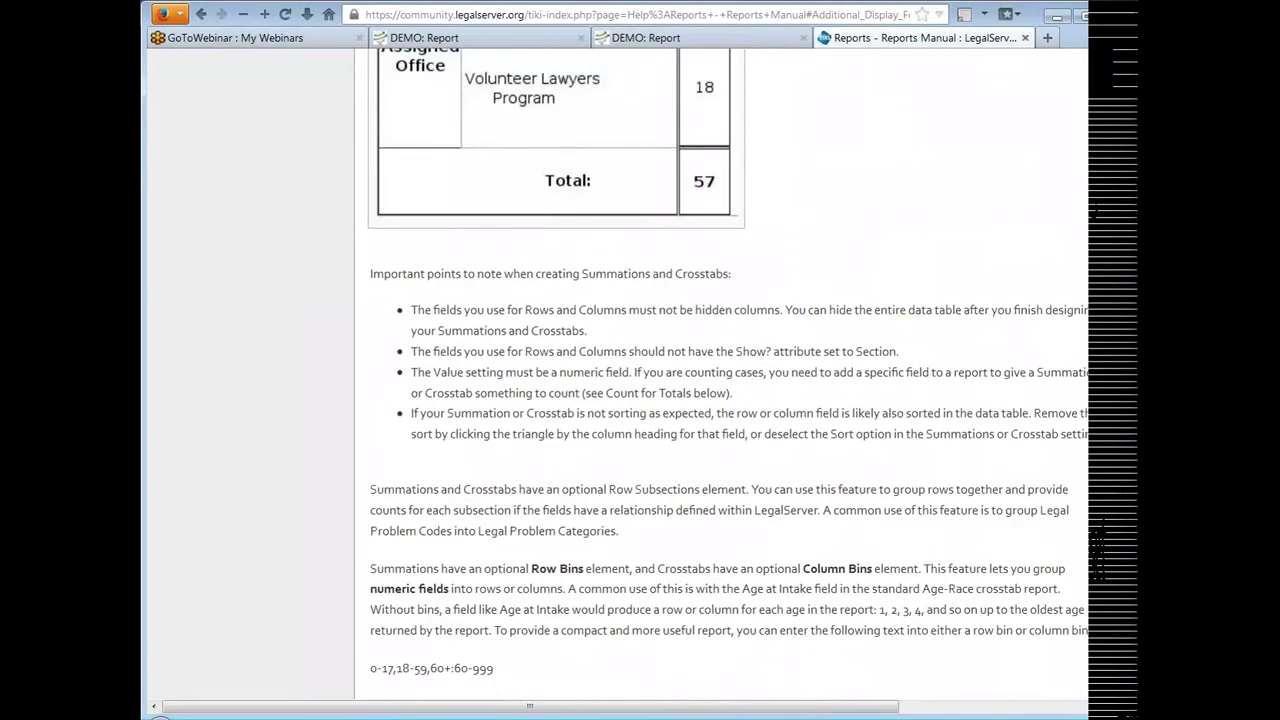
Close the Reports Manual and the Age-Race Report to return to the list of training reports
click(1024, 38)
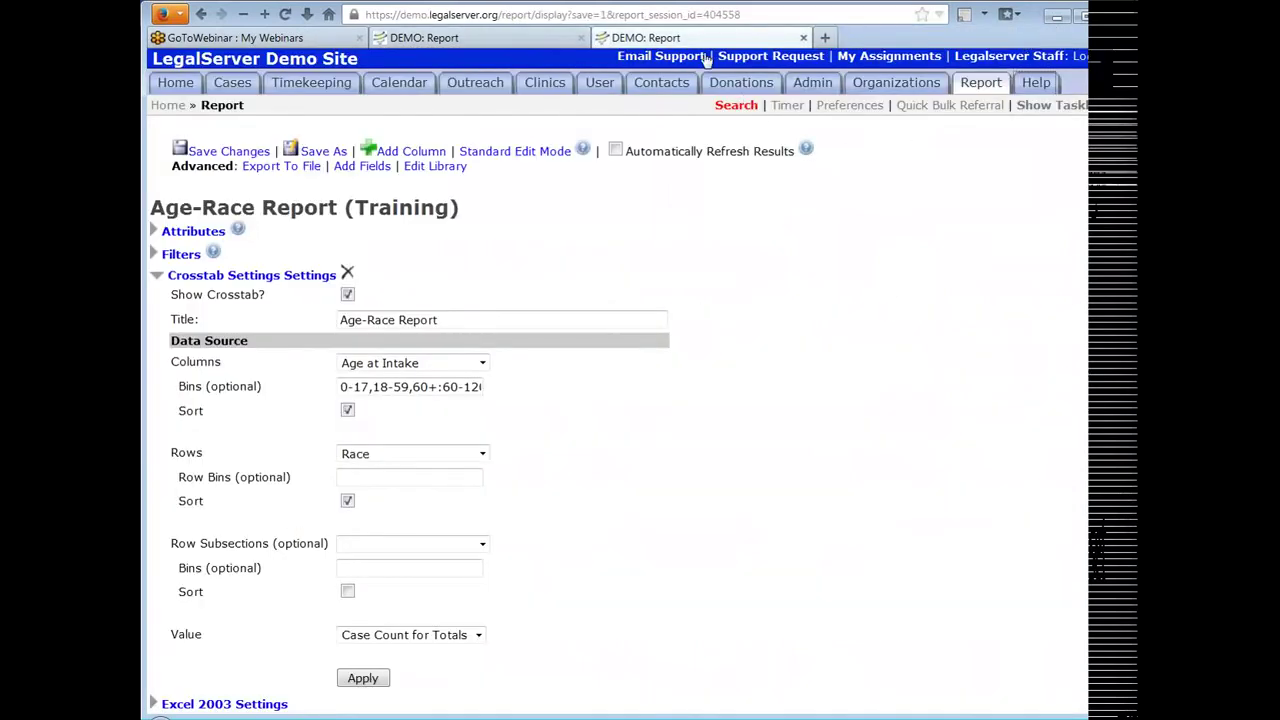
click(803, 37)
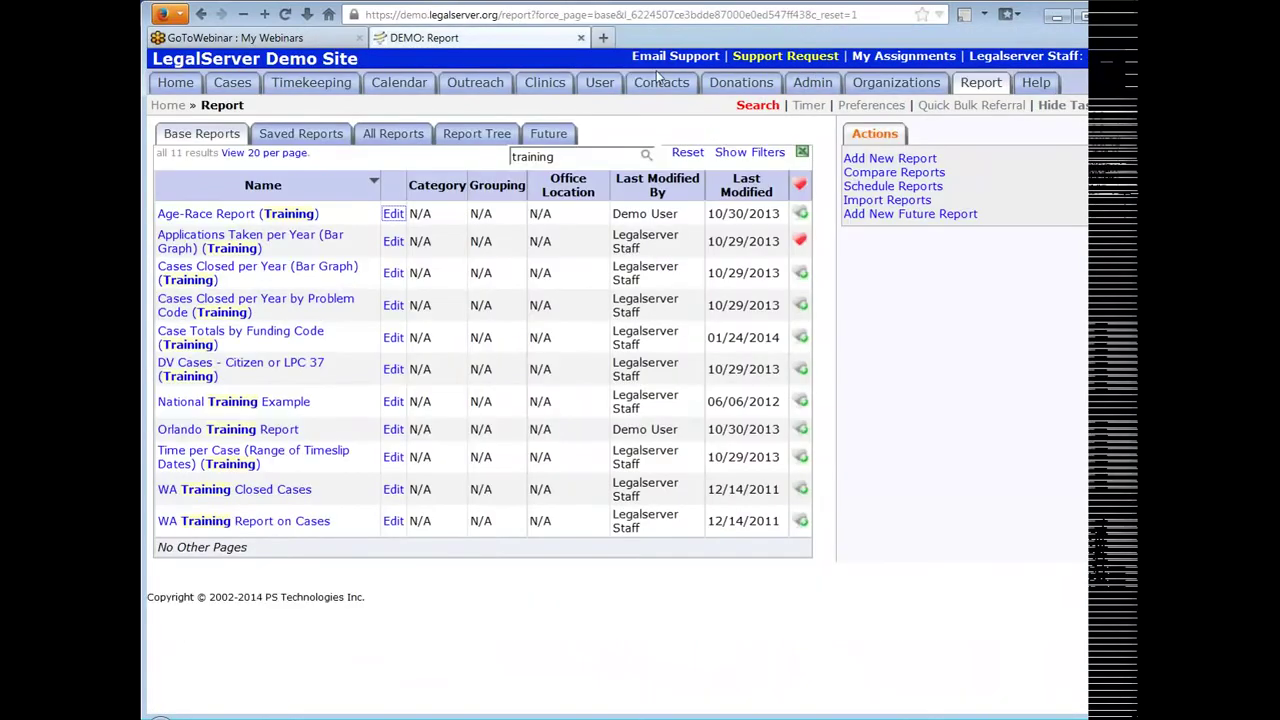